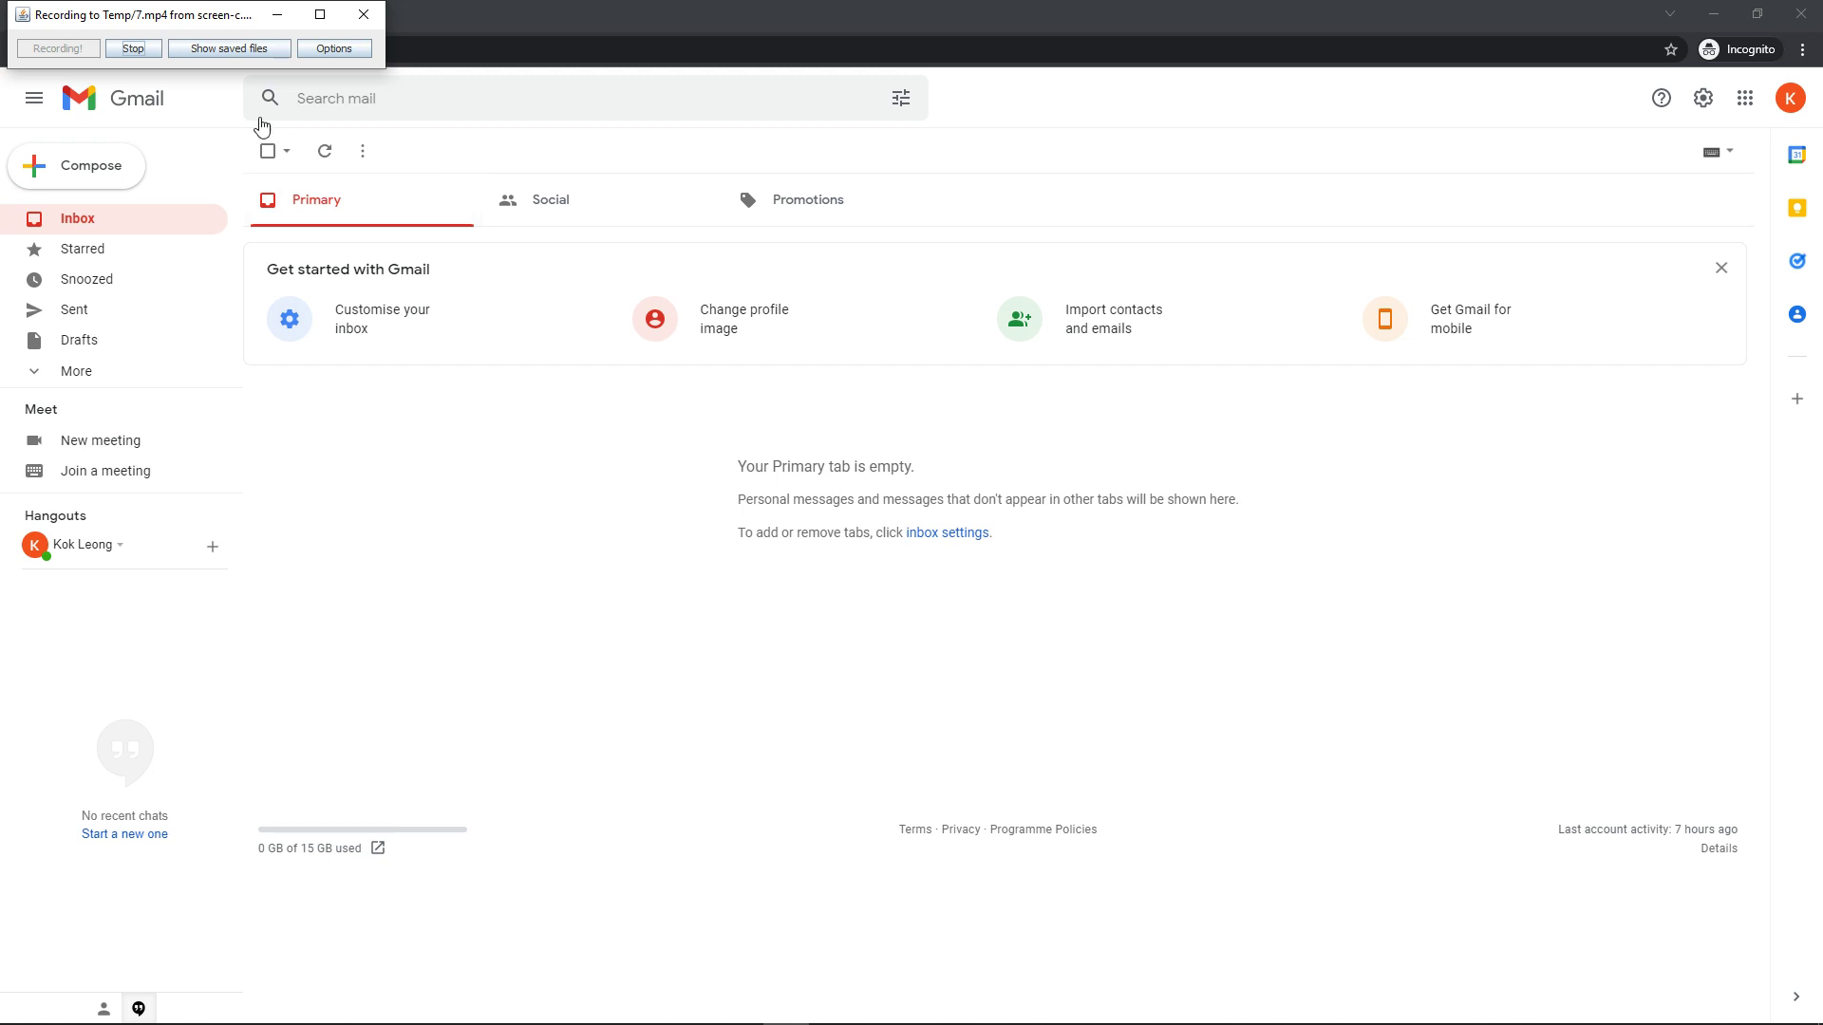
Step: Open Gmail's Google apps grid and browse it to reach Google's full products page
left_click_drag(231, 19, 224, 101)
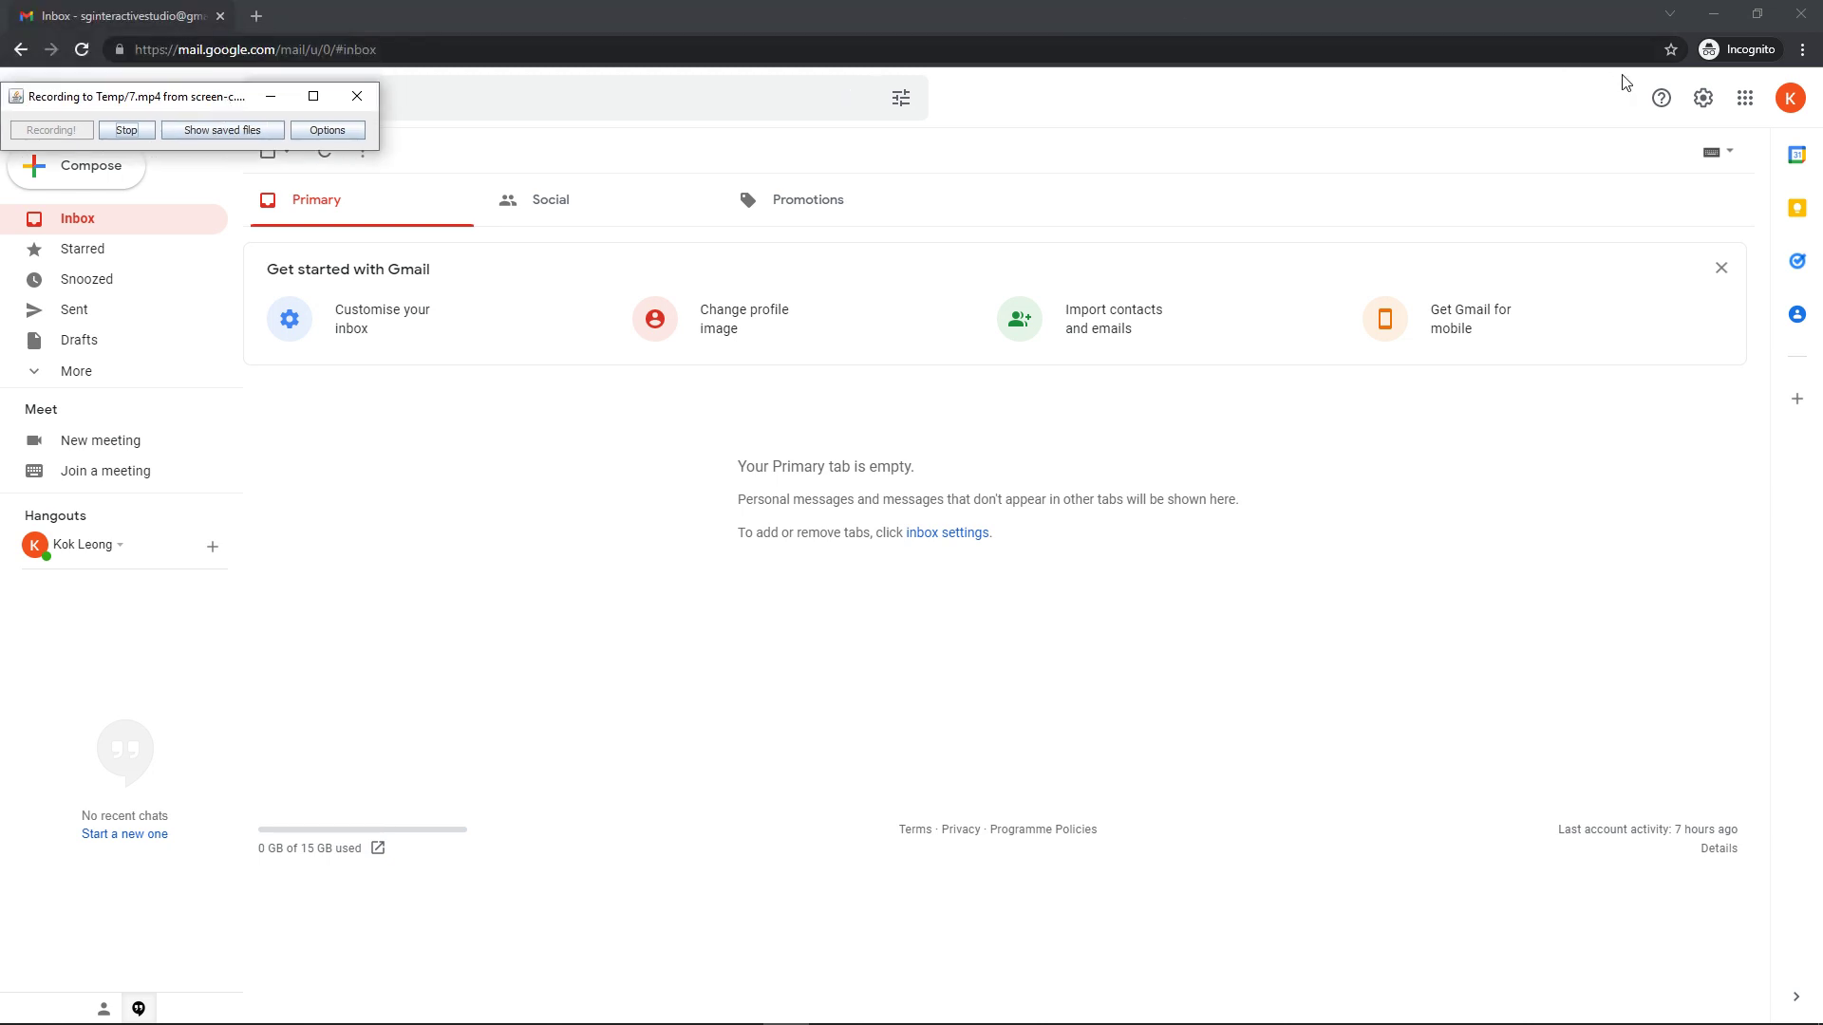
left_click(1745, 98)
scroll(1688, 444, "down", 10)
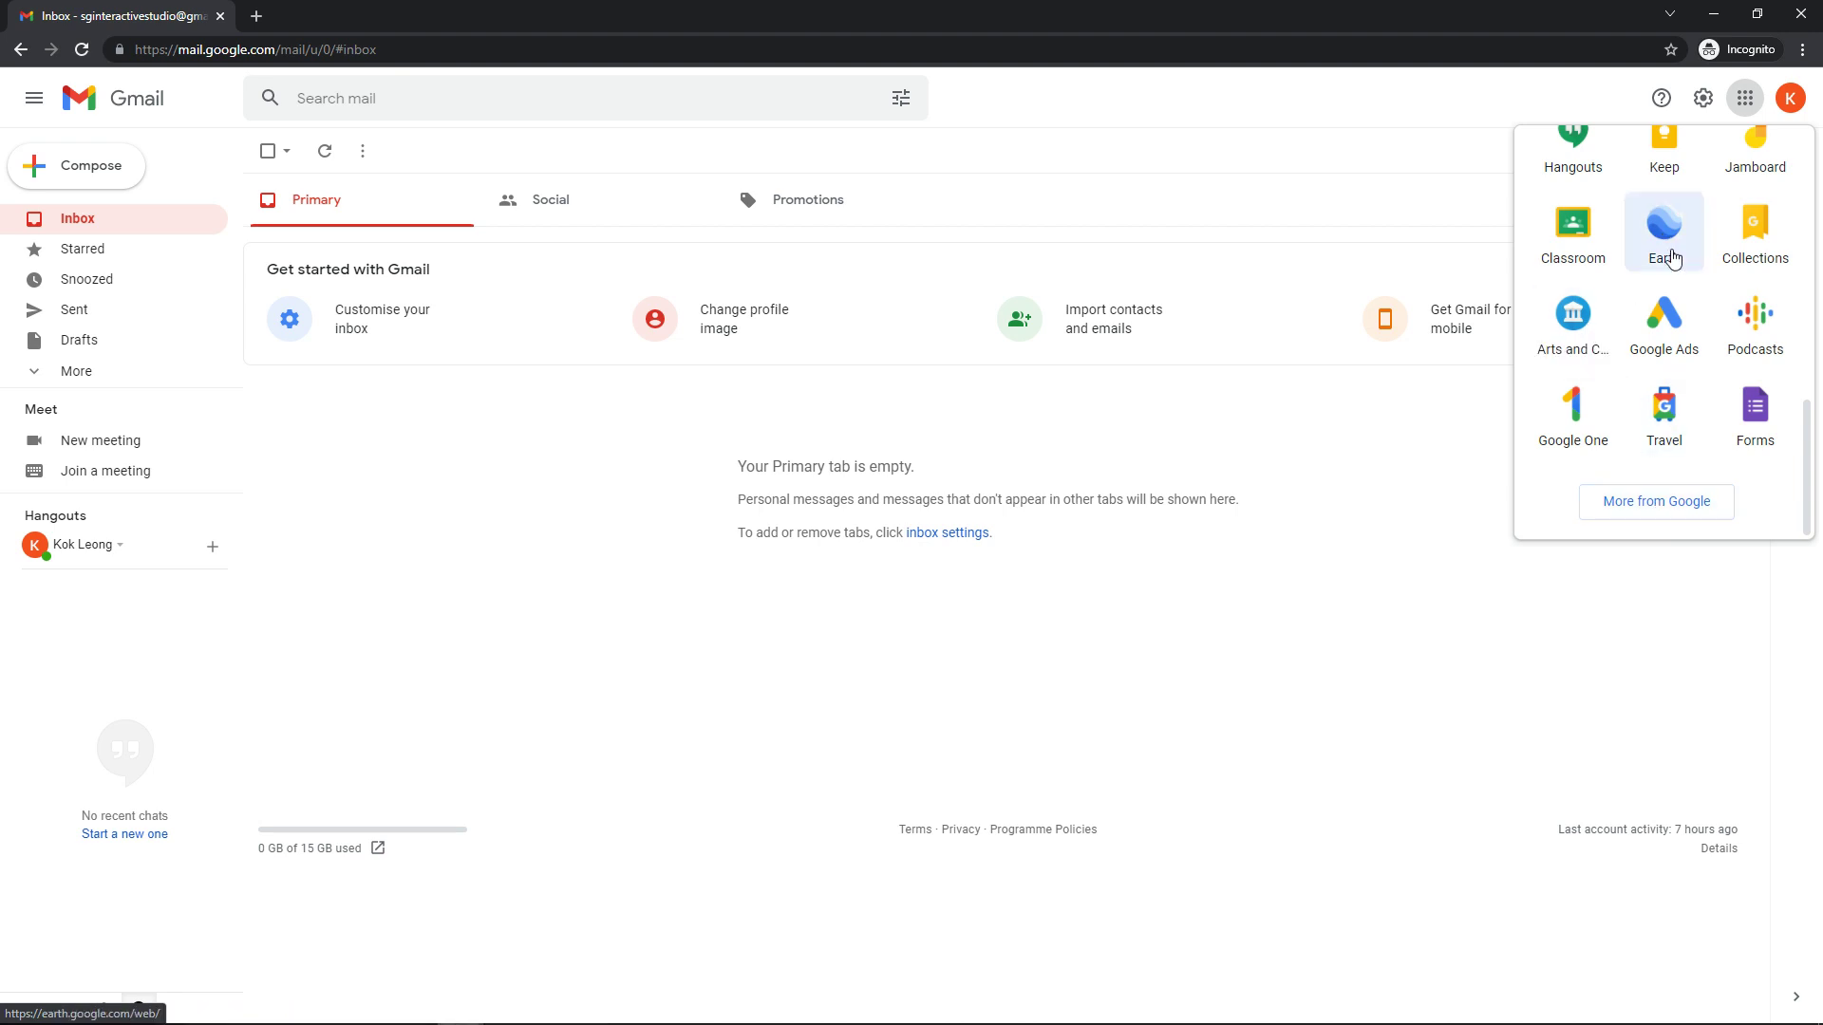
scroll(1814, 435, "up", 1)
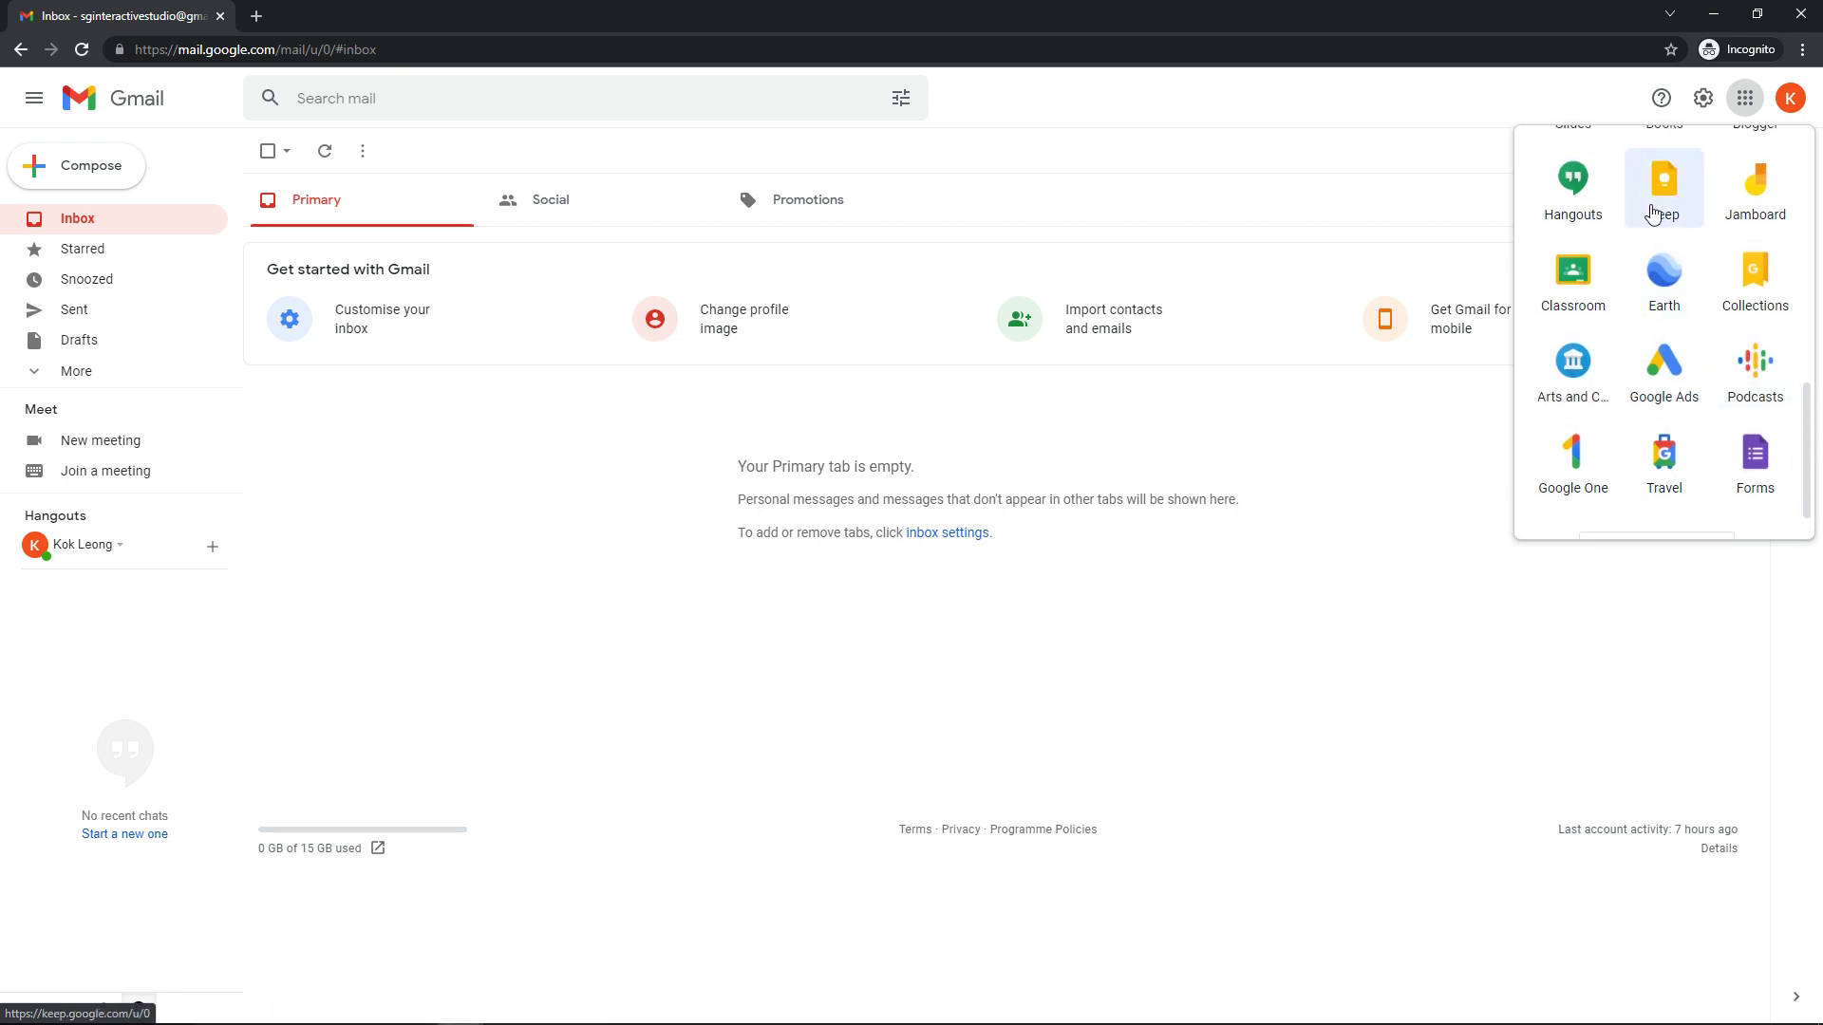
left_click_drag(1813, 408, 1789, 159)
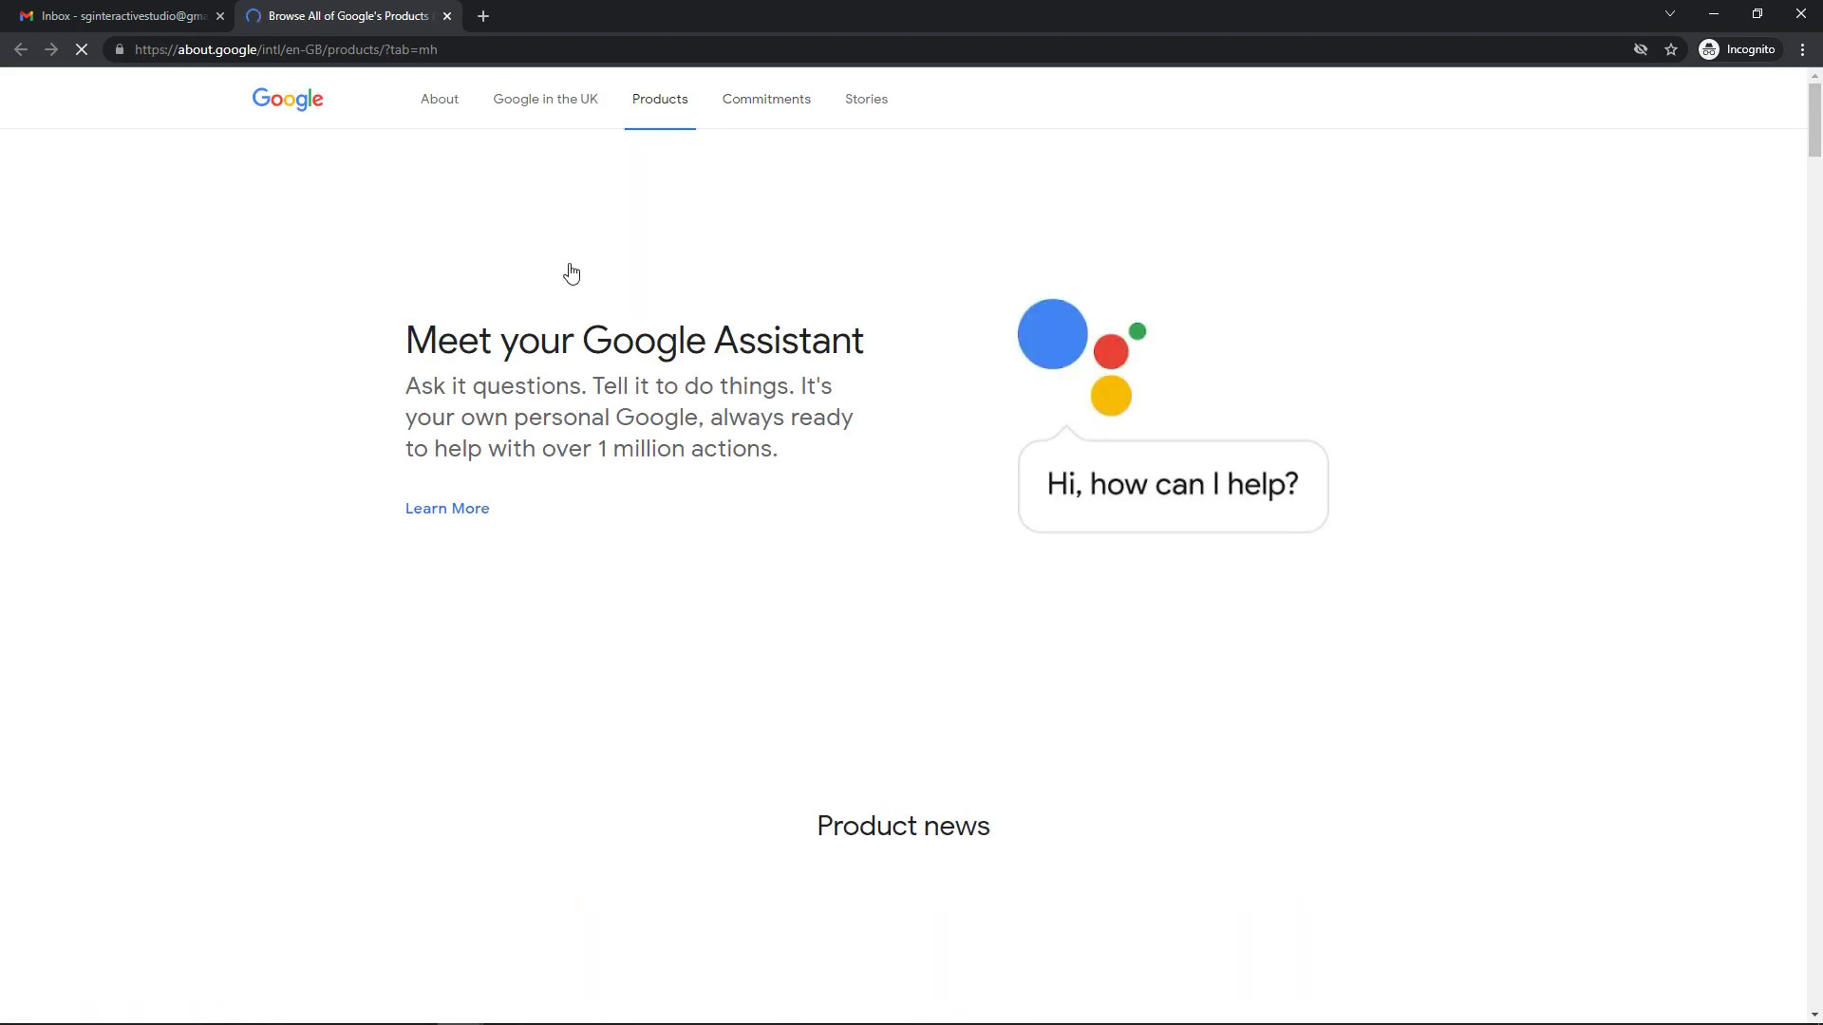
Step: Scroll the Google Products page to the Sites icon and open Google Sites
scroll(598, 695, "down", 10)
scroll(598, 698, "down", 20)
scroll(582, 706, "up", 9)
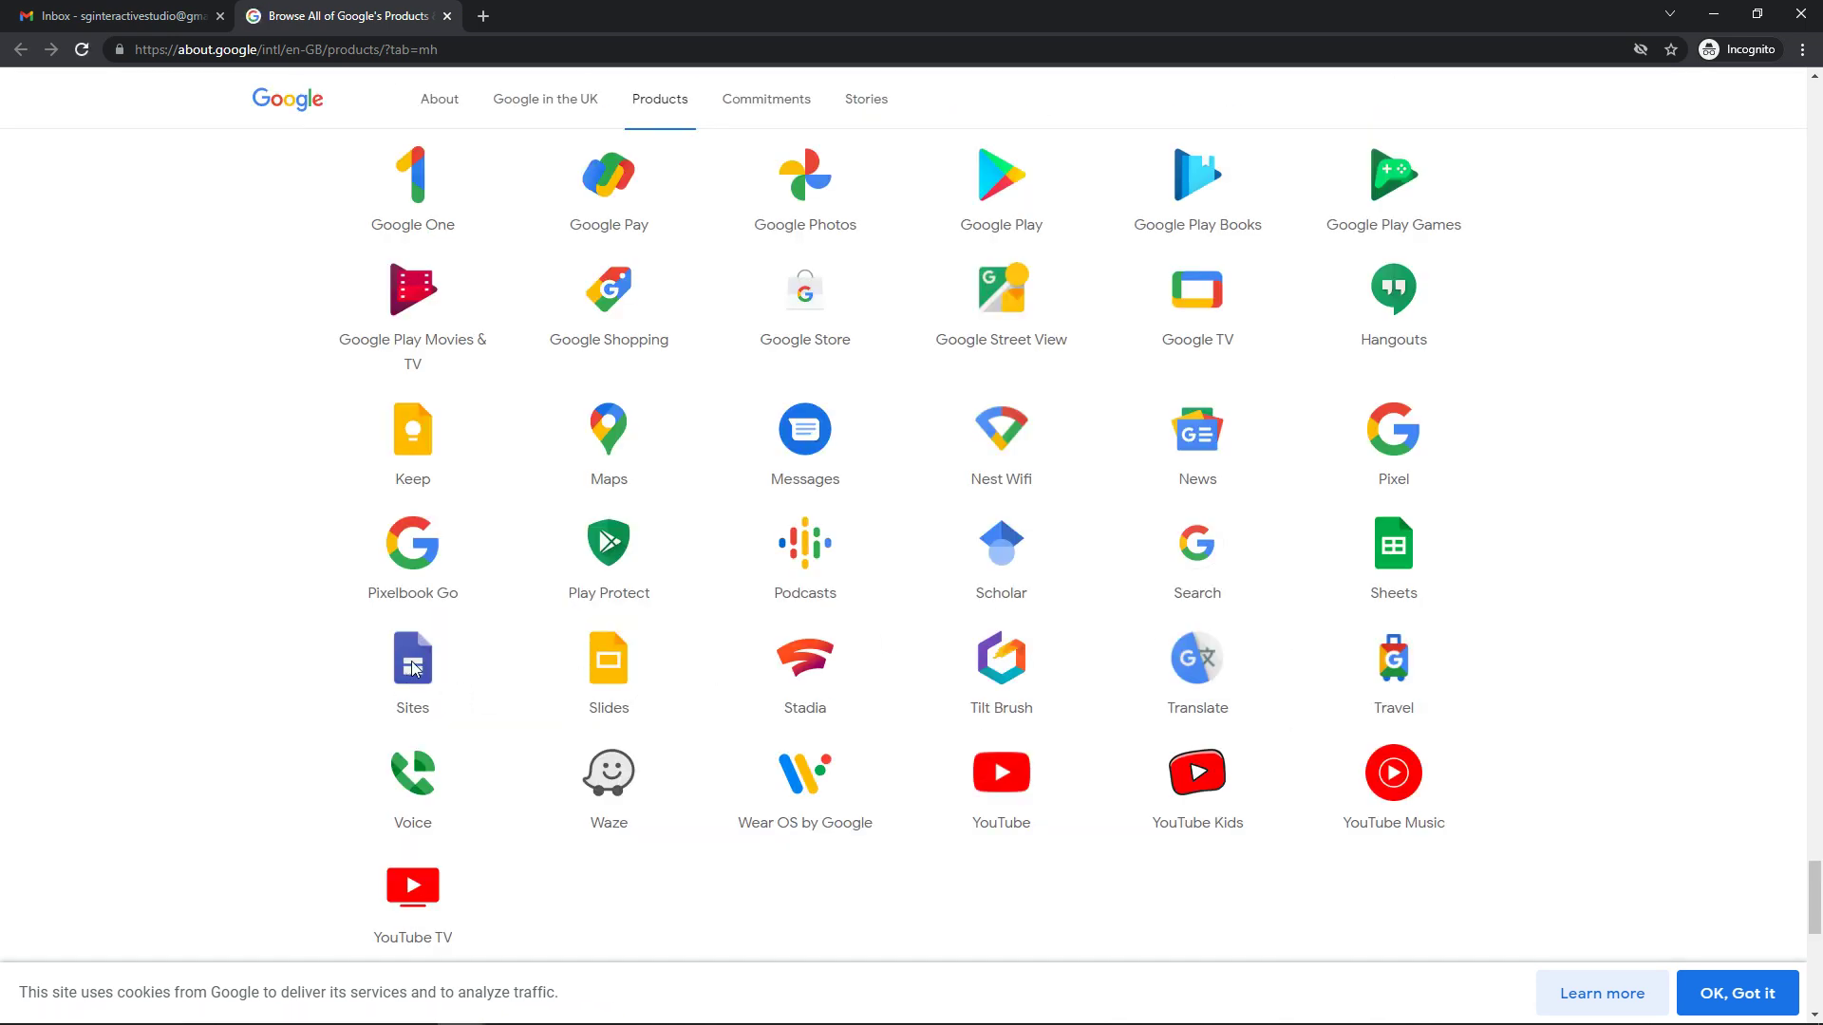
left_click(413, 669)
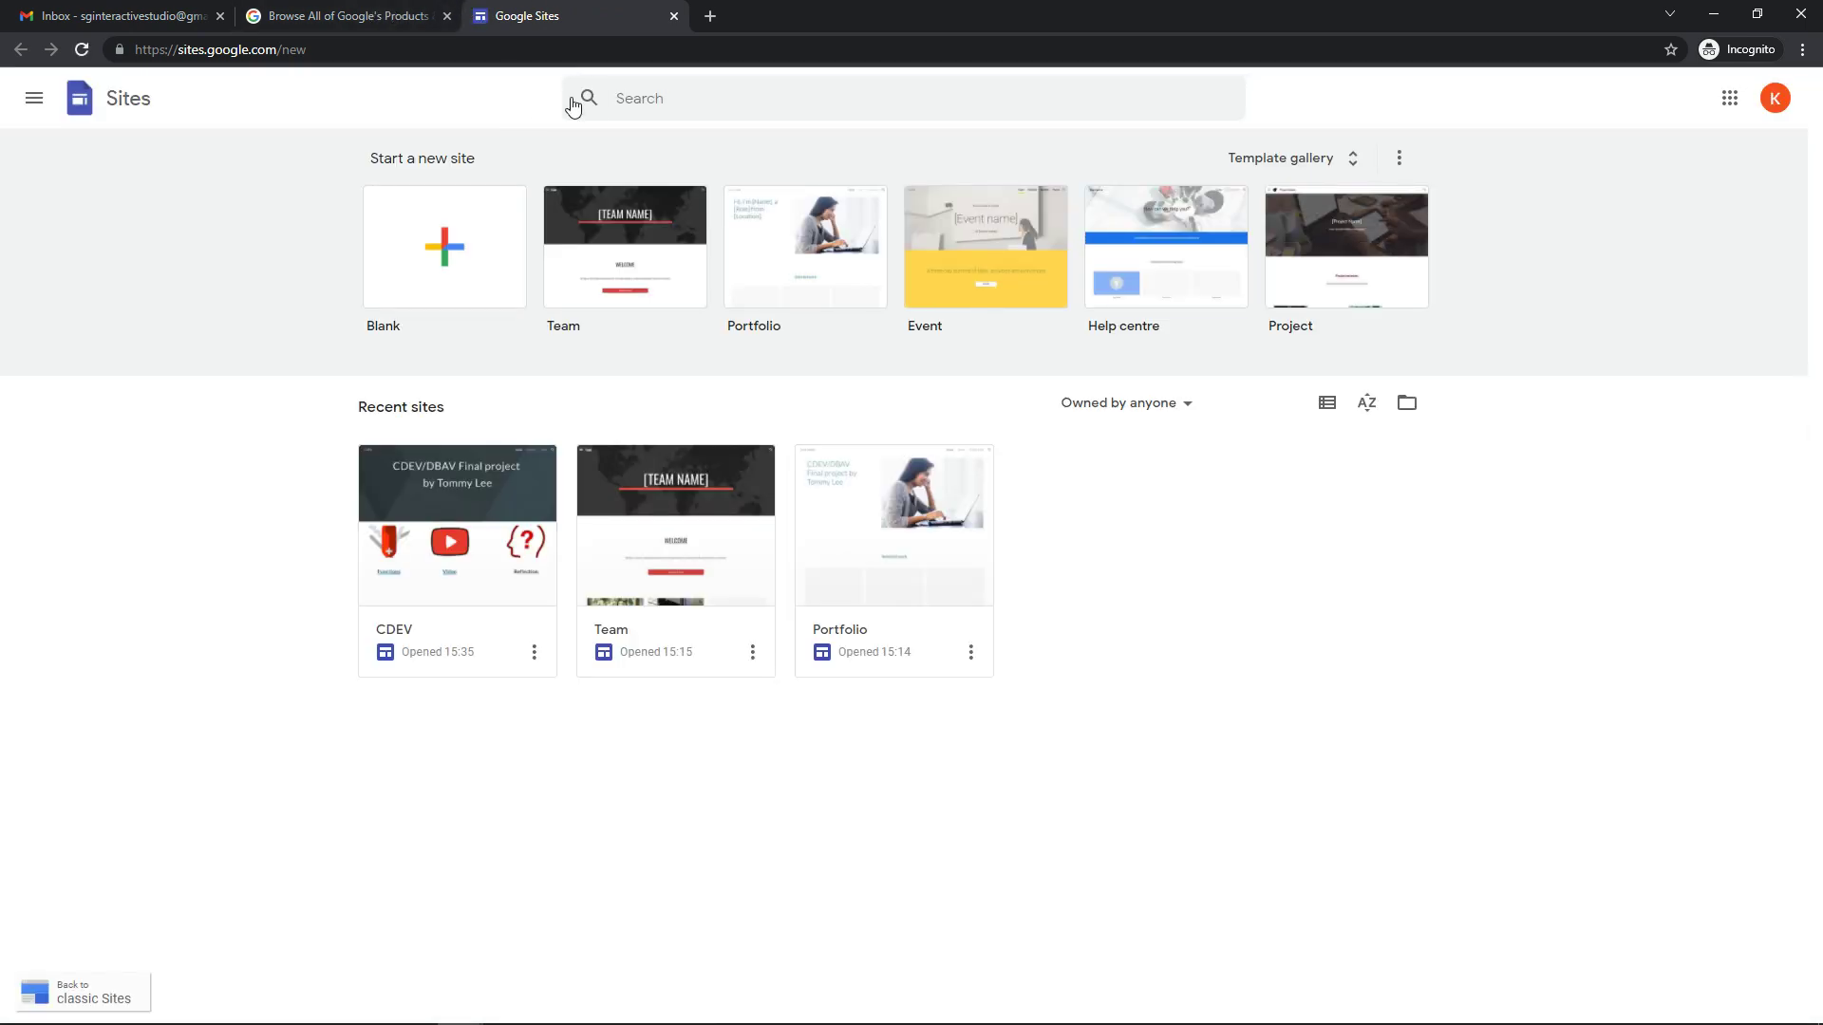
Step: Choose the Blank template to create a new untitled site
left_click(908, 541)
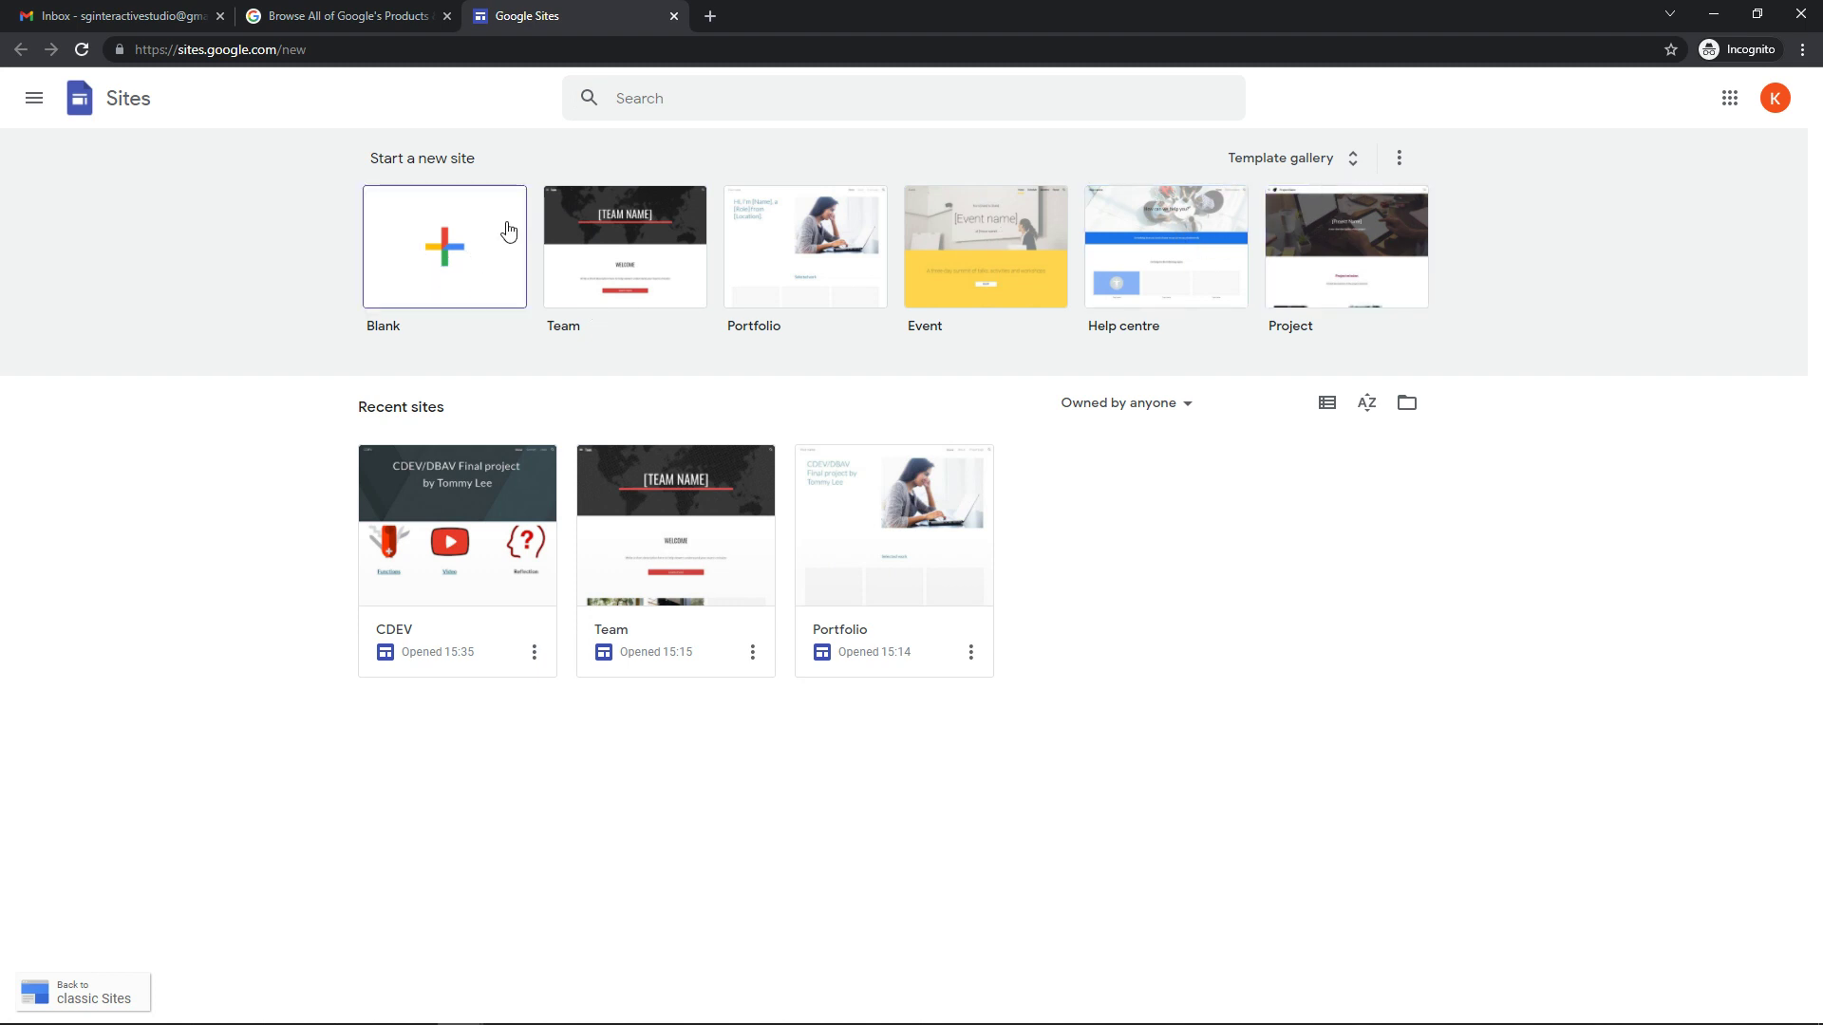
left_click(441, 246)
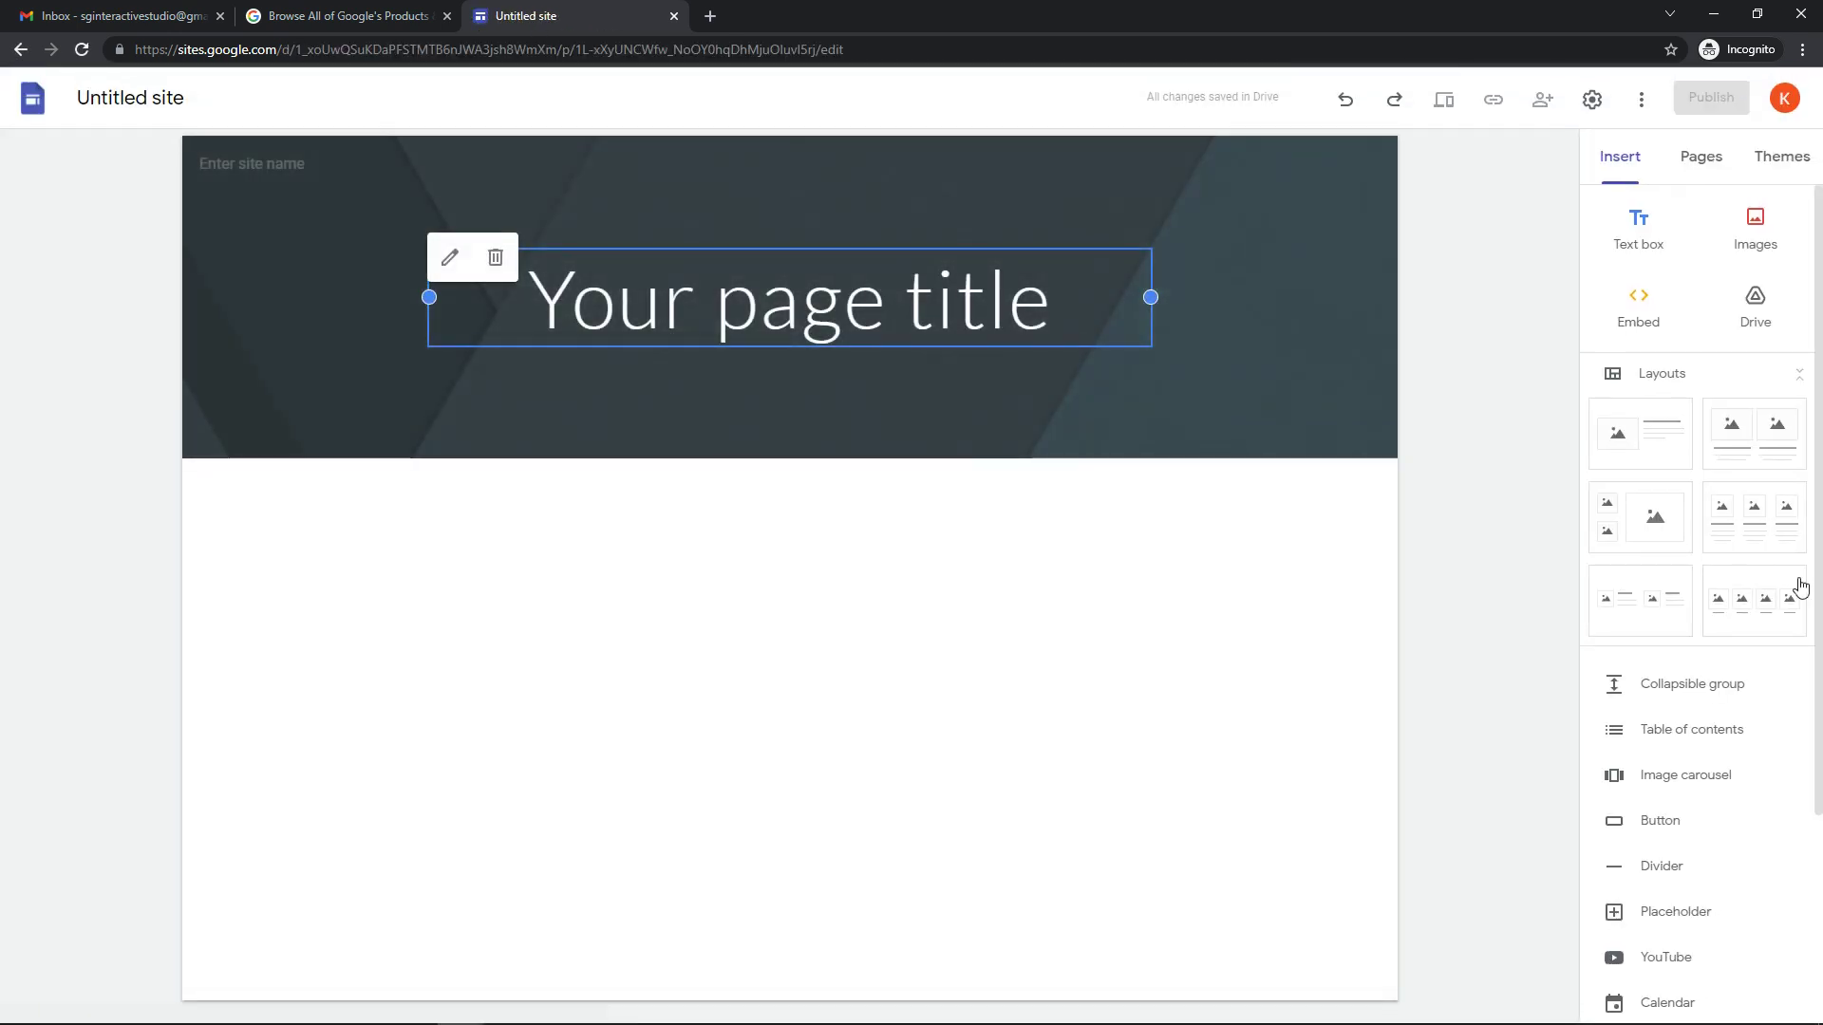
Step: Copy the project title line from Notepad and paste it over the placeholder page title
left_click(880, 1008)
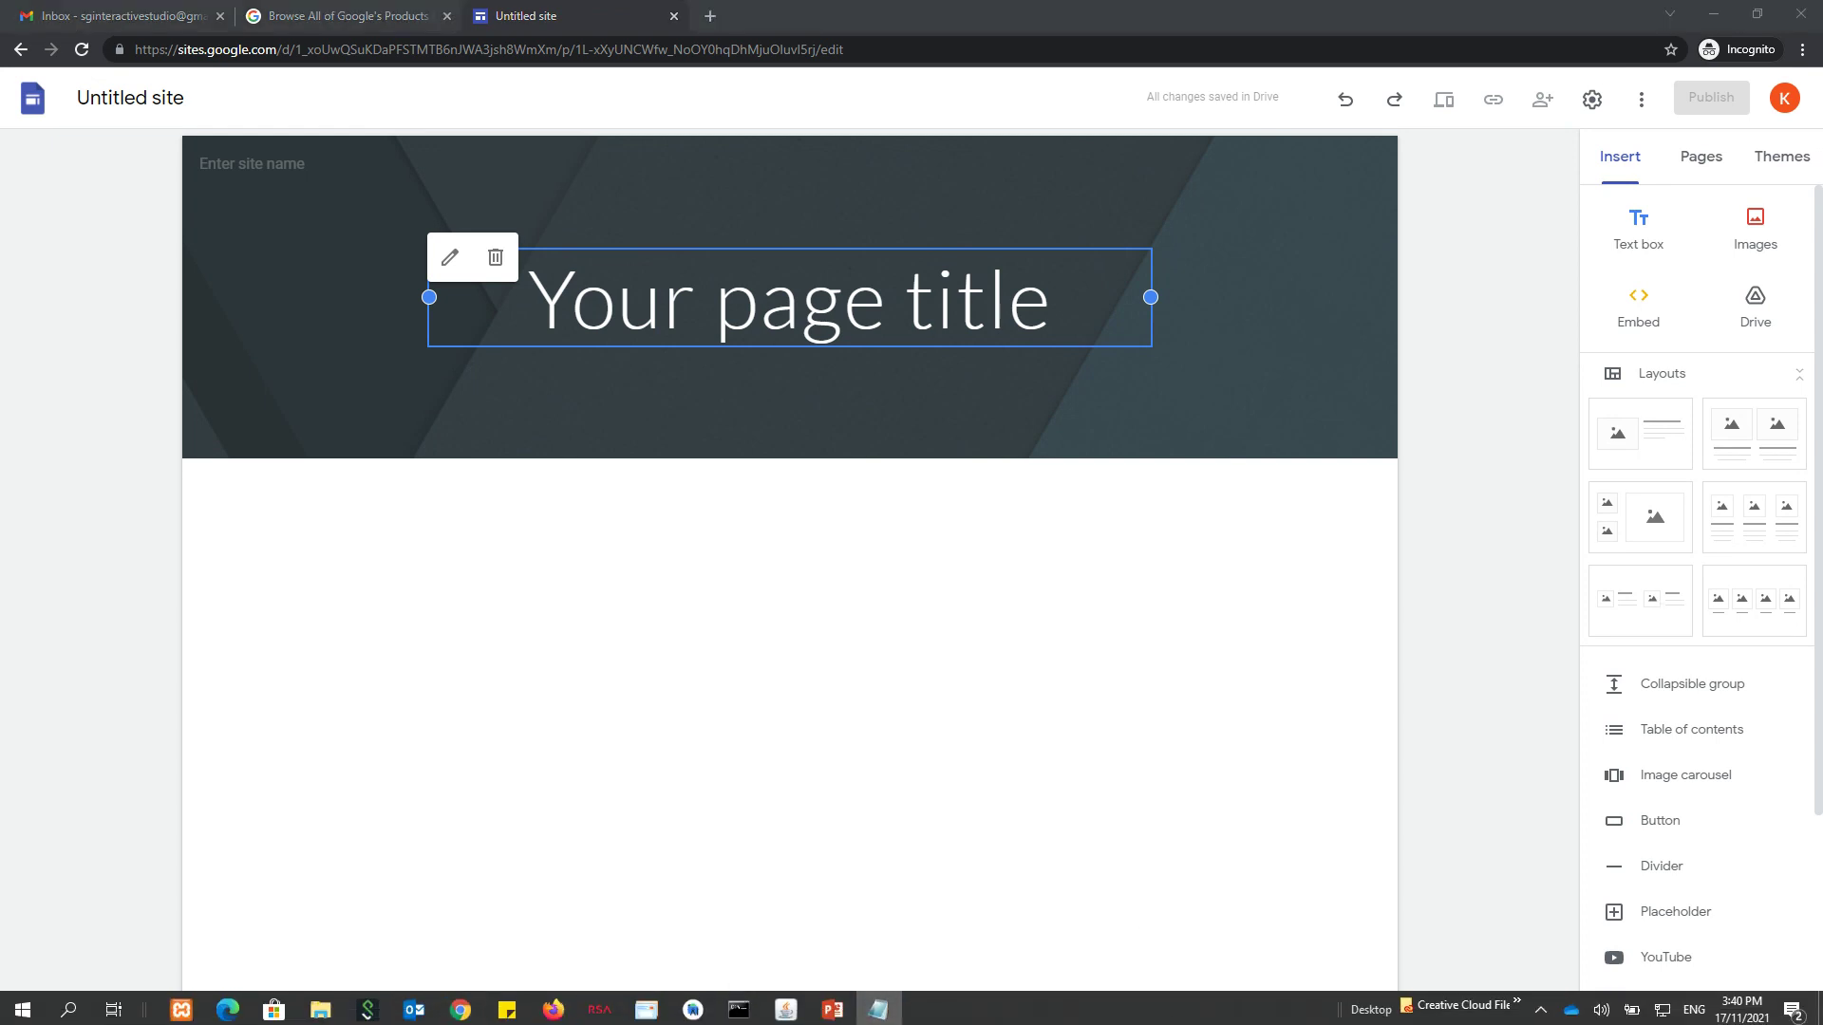
left_click_drag(1766, 396, 1006, 397)
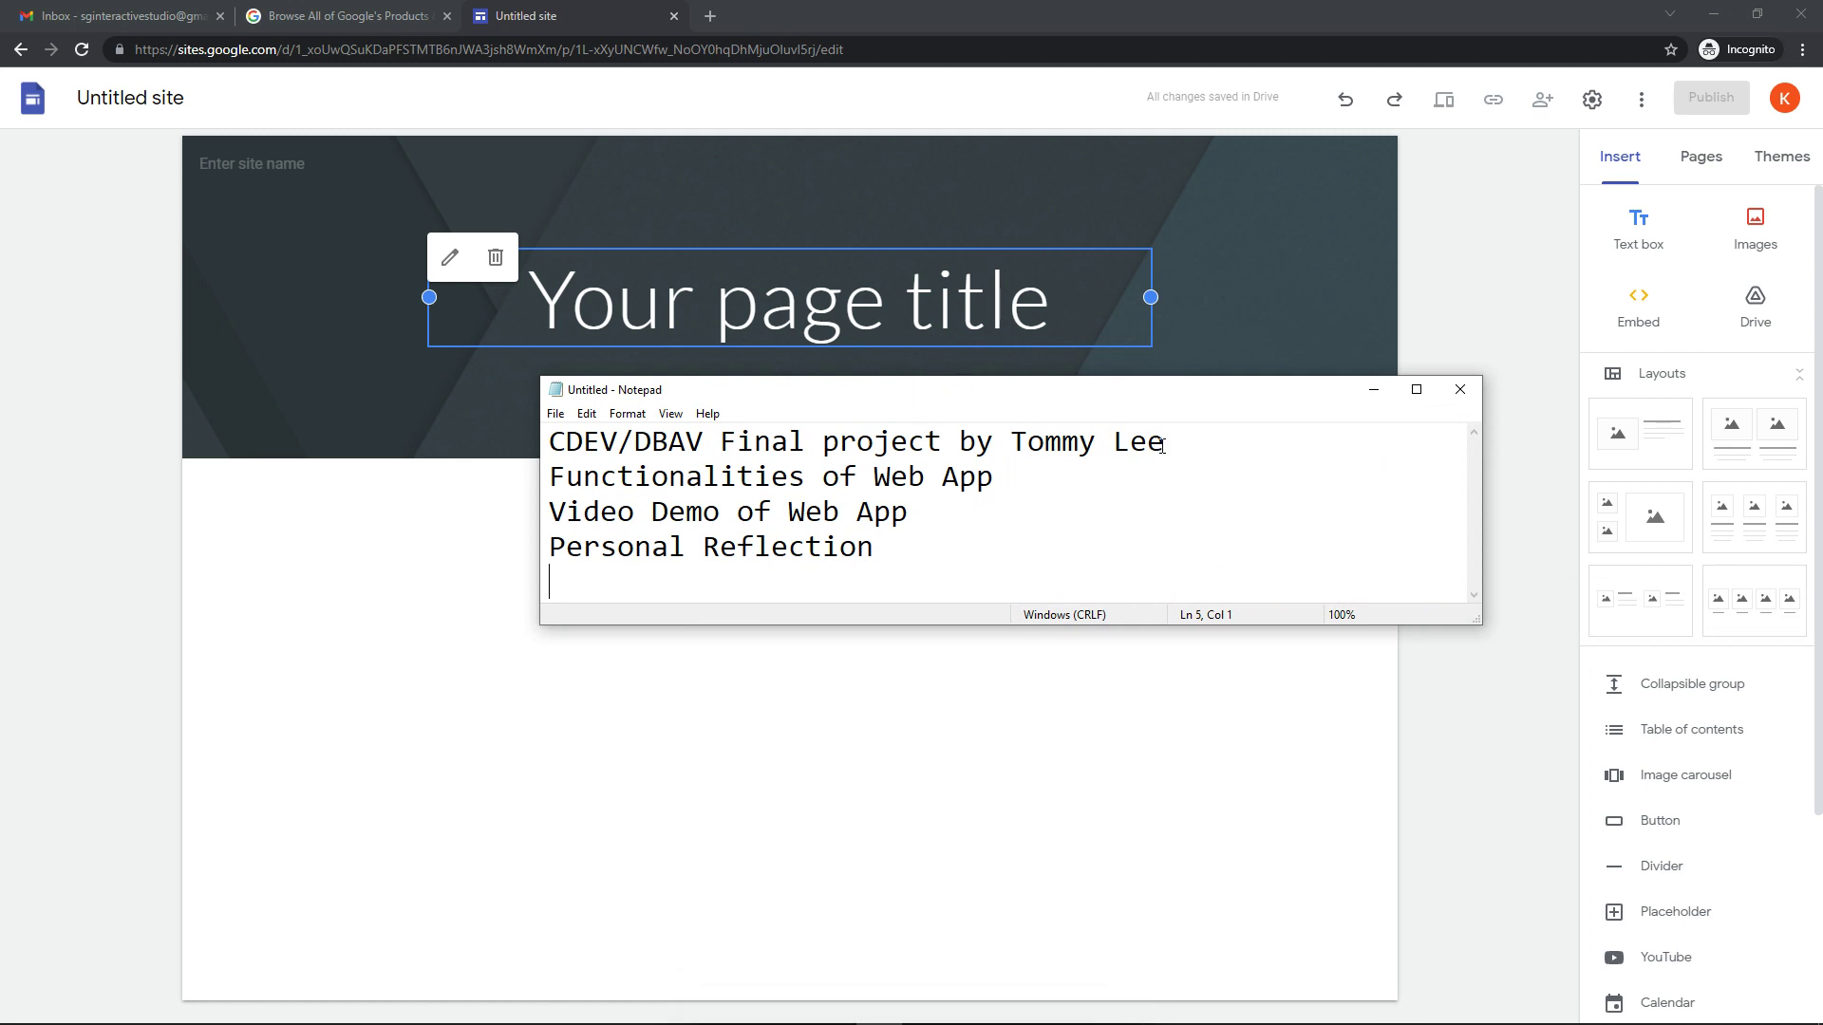
left_click_drag(1164, 445, 550, 442)
key("ctrl+c")
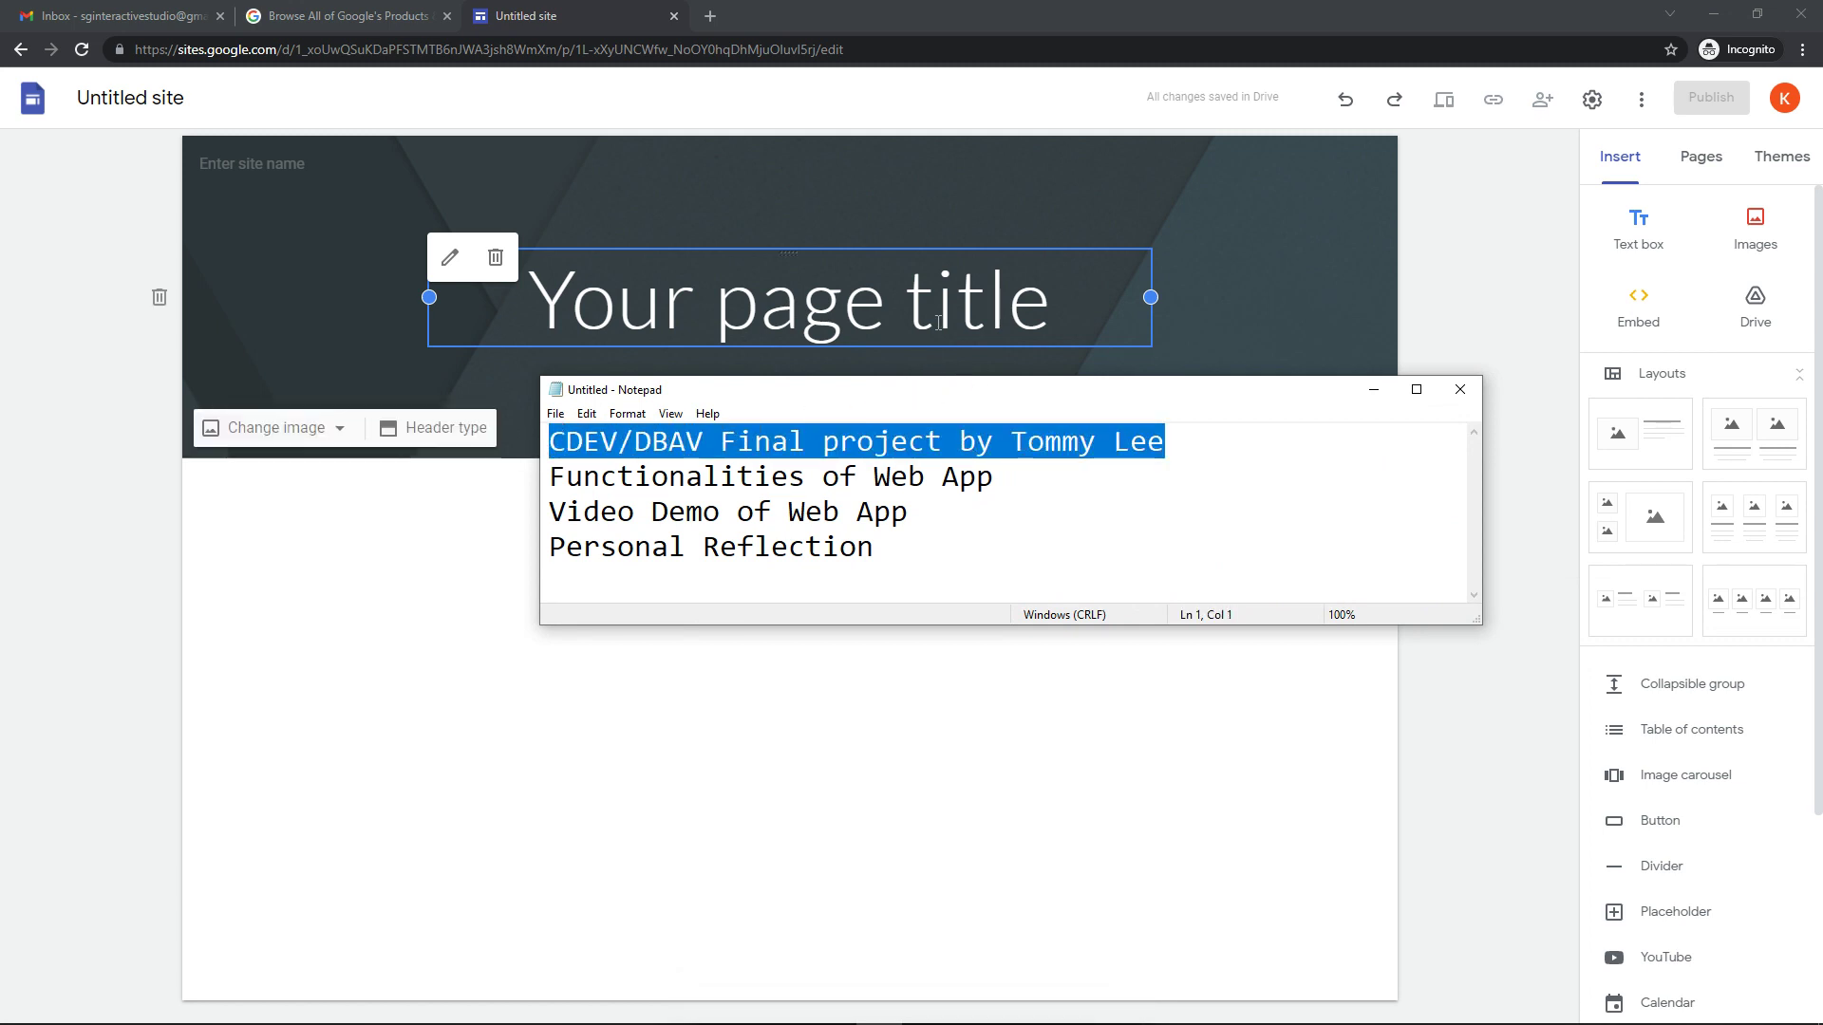
left_click(940, 317)
left_click_drag(1050, 304, 533, 294)
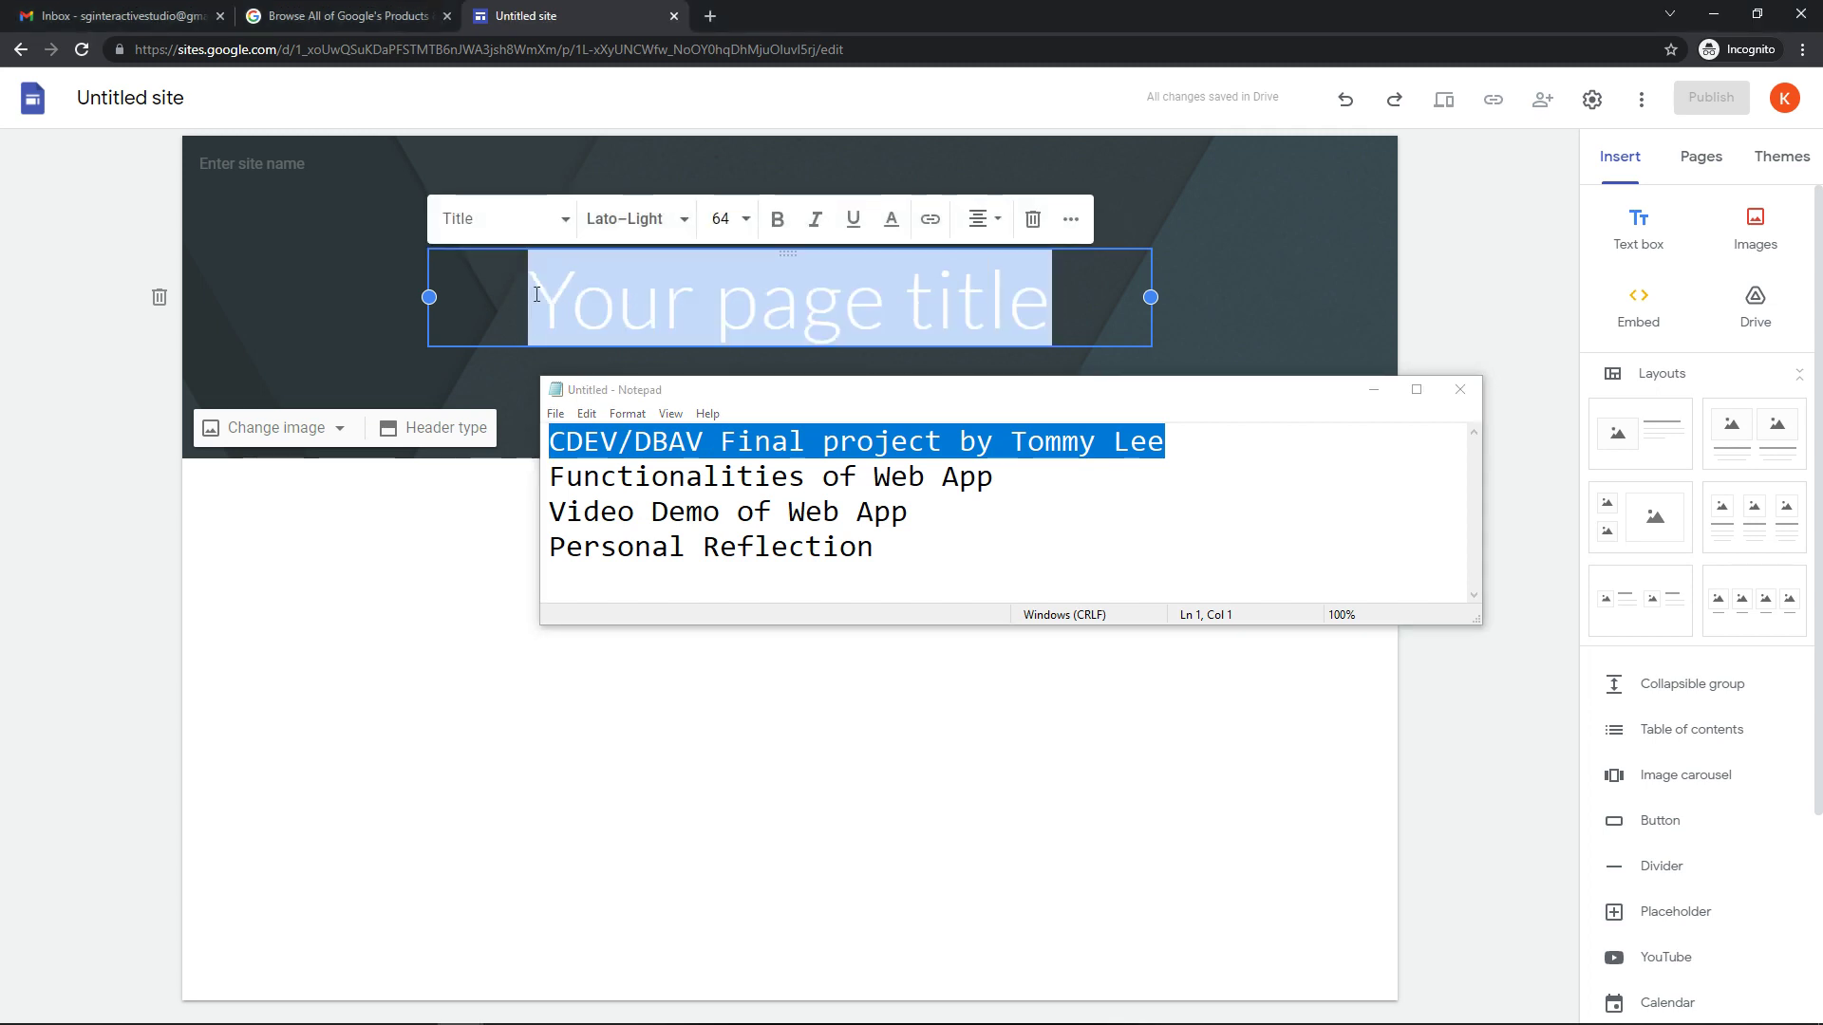
key("ctrl+v")
Step: Break the title into three lines, before 'Final' and before 'by'
left_click_drag(921, 389, 1022, 586)
left_click(949, 250)
key("Return")
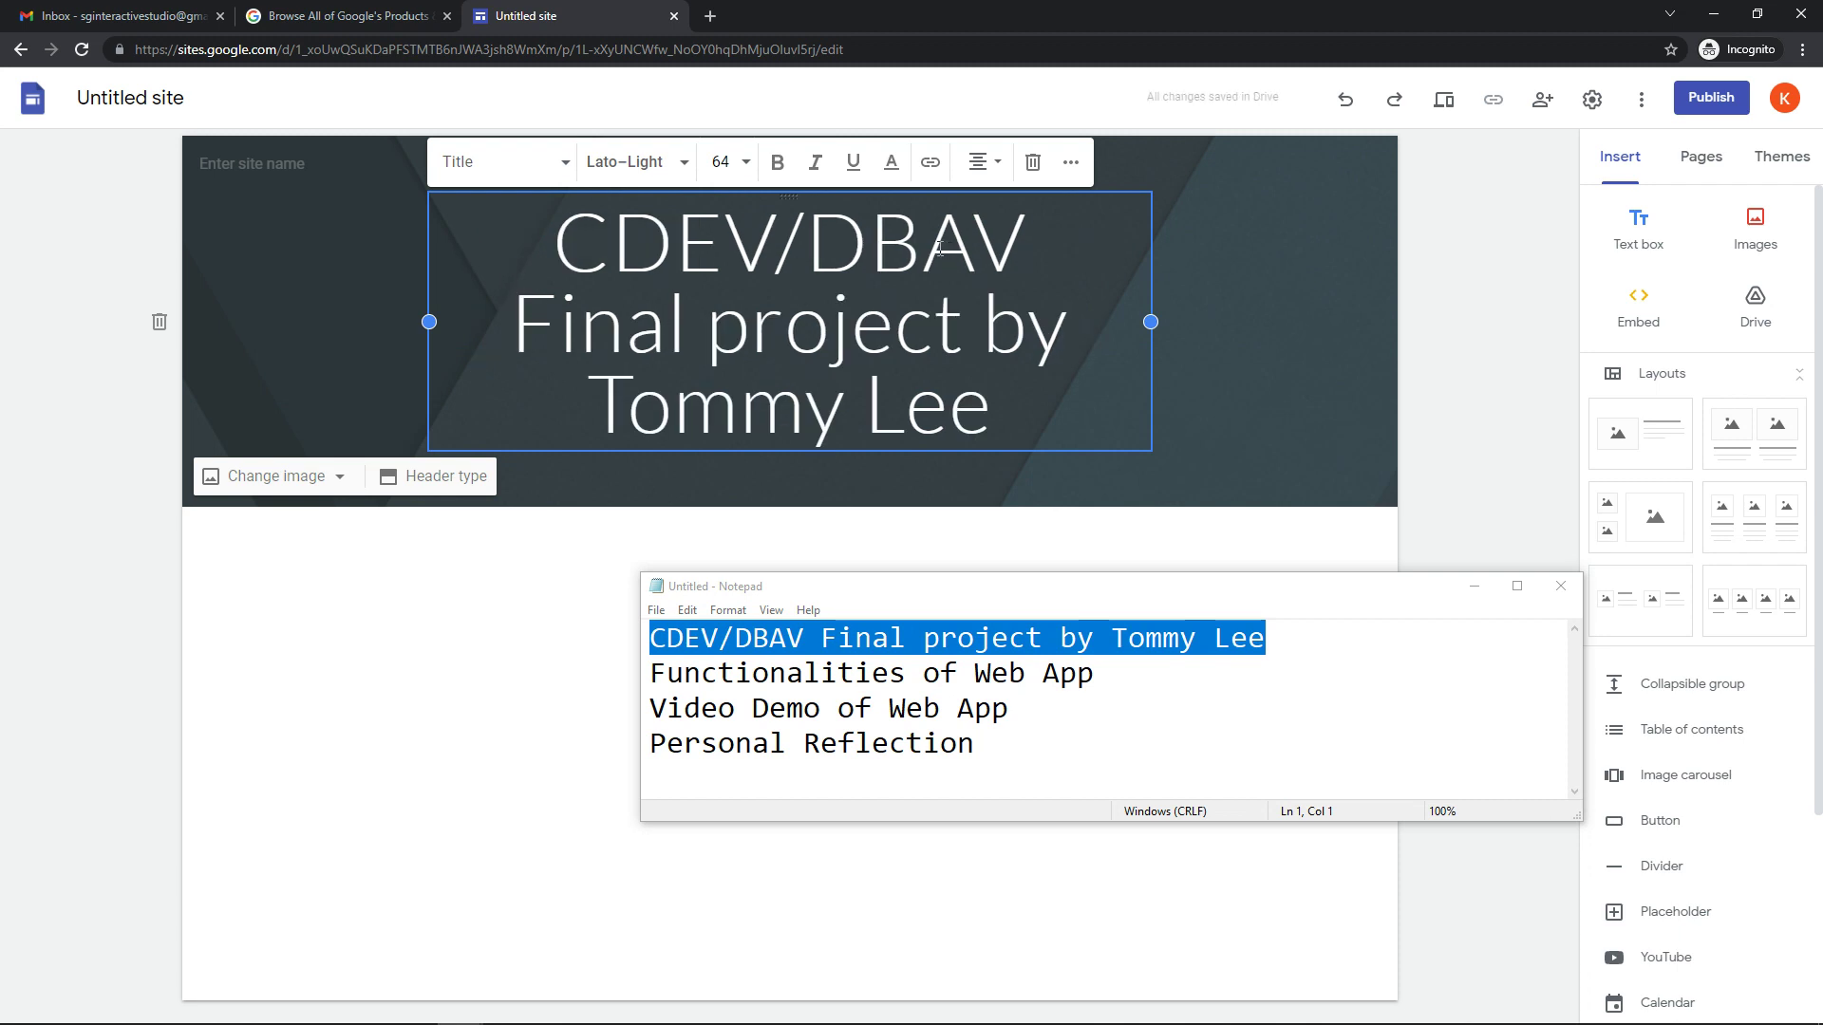
left_click(988, 302)
key("Return")
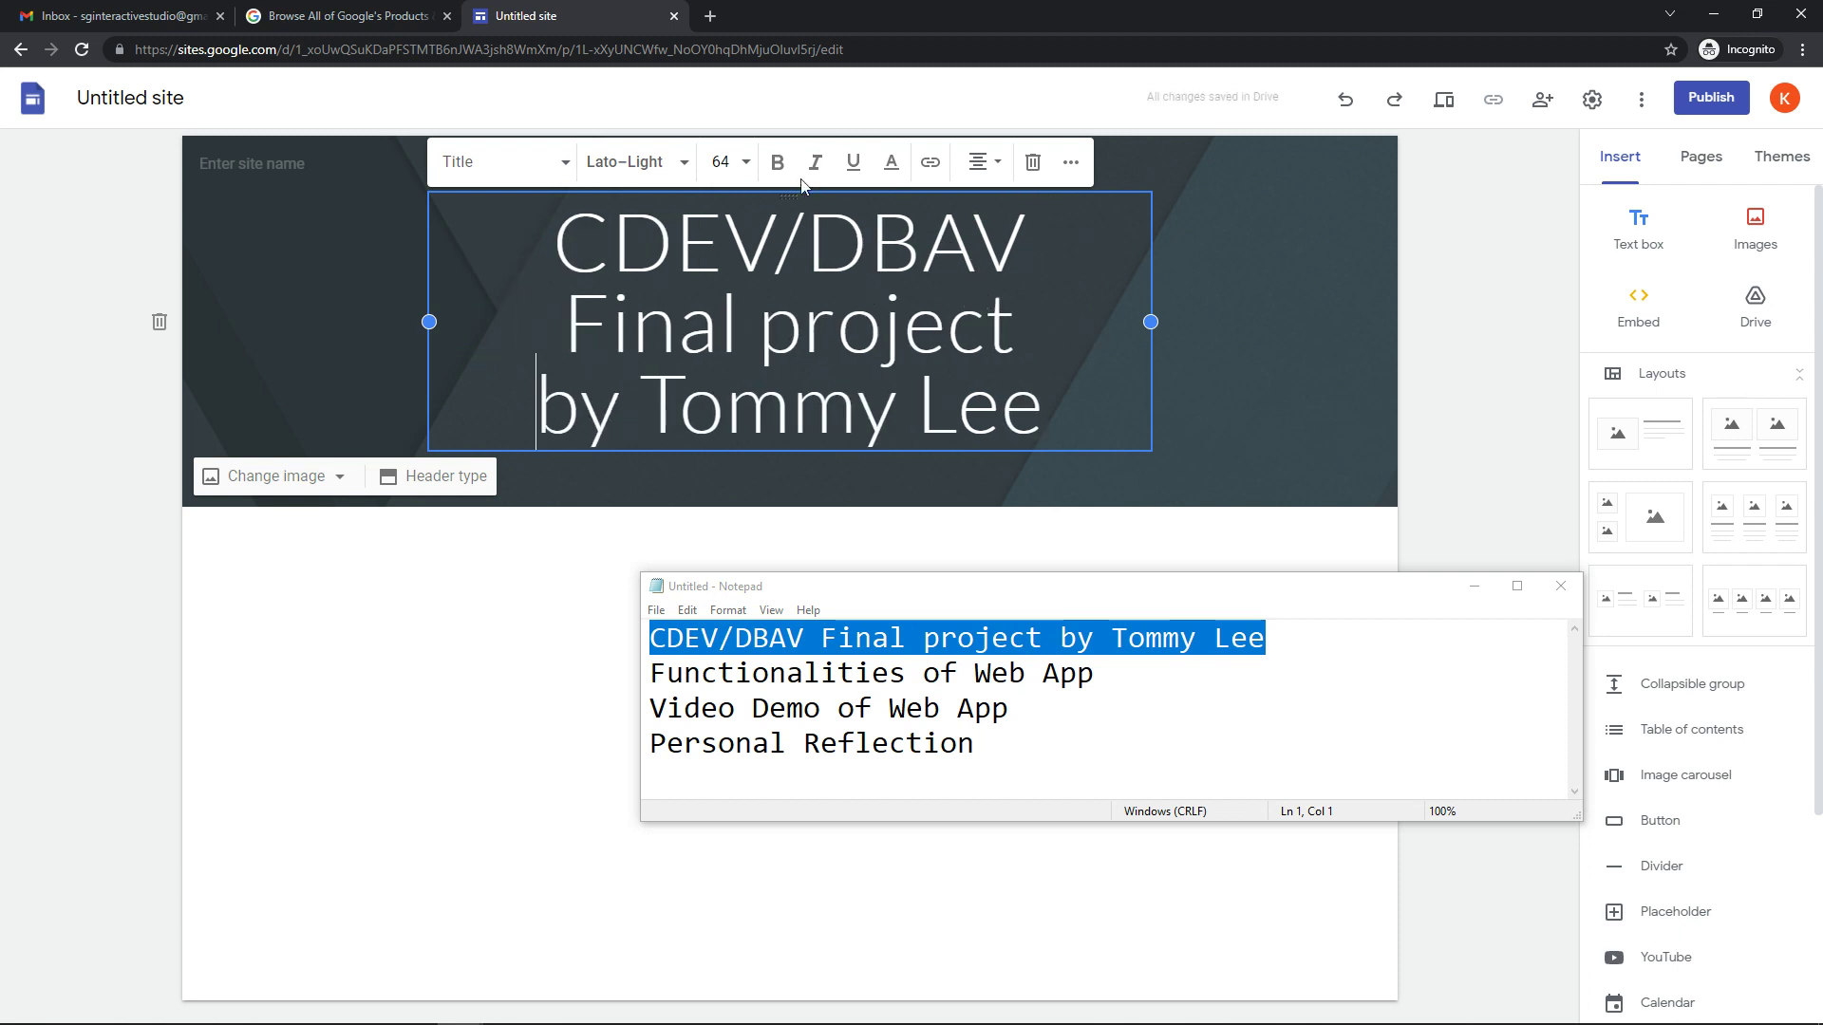
Step: Set the whole title to font size 36
left_click(721, 162)
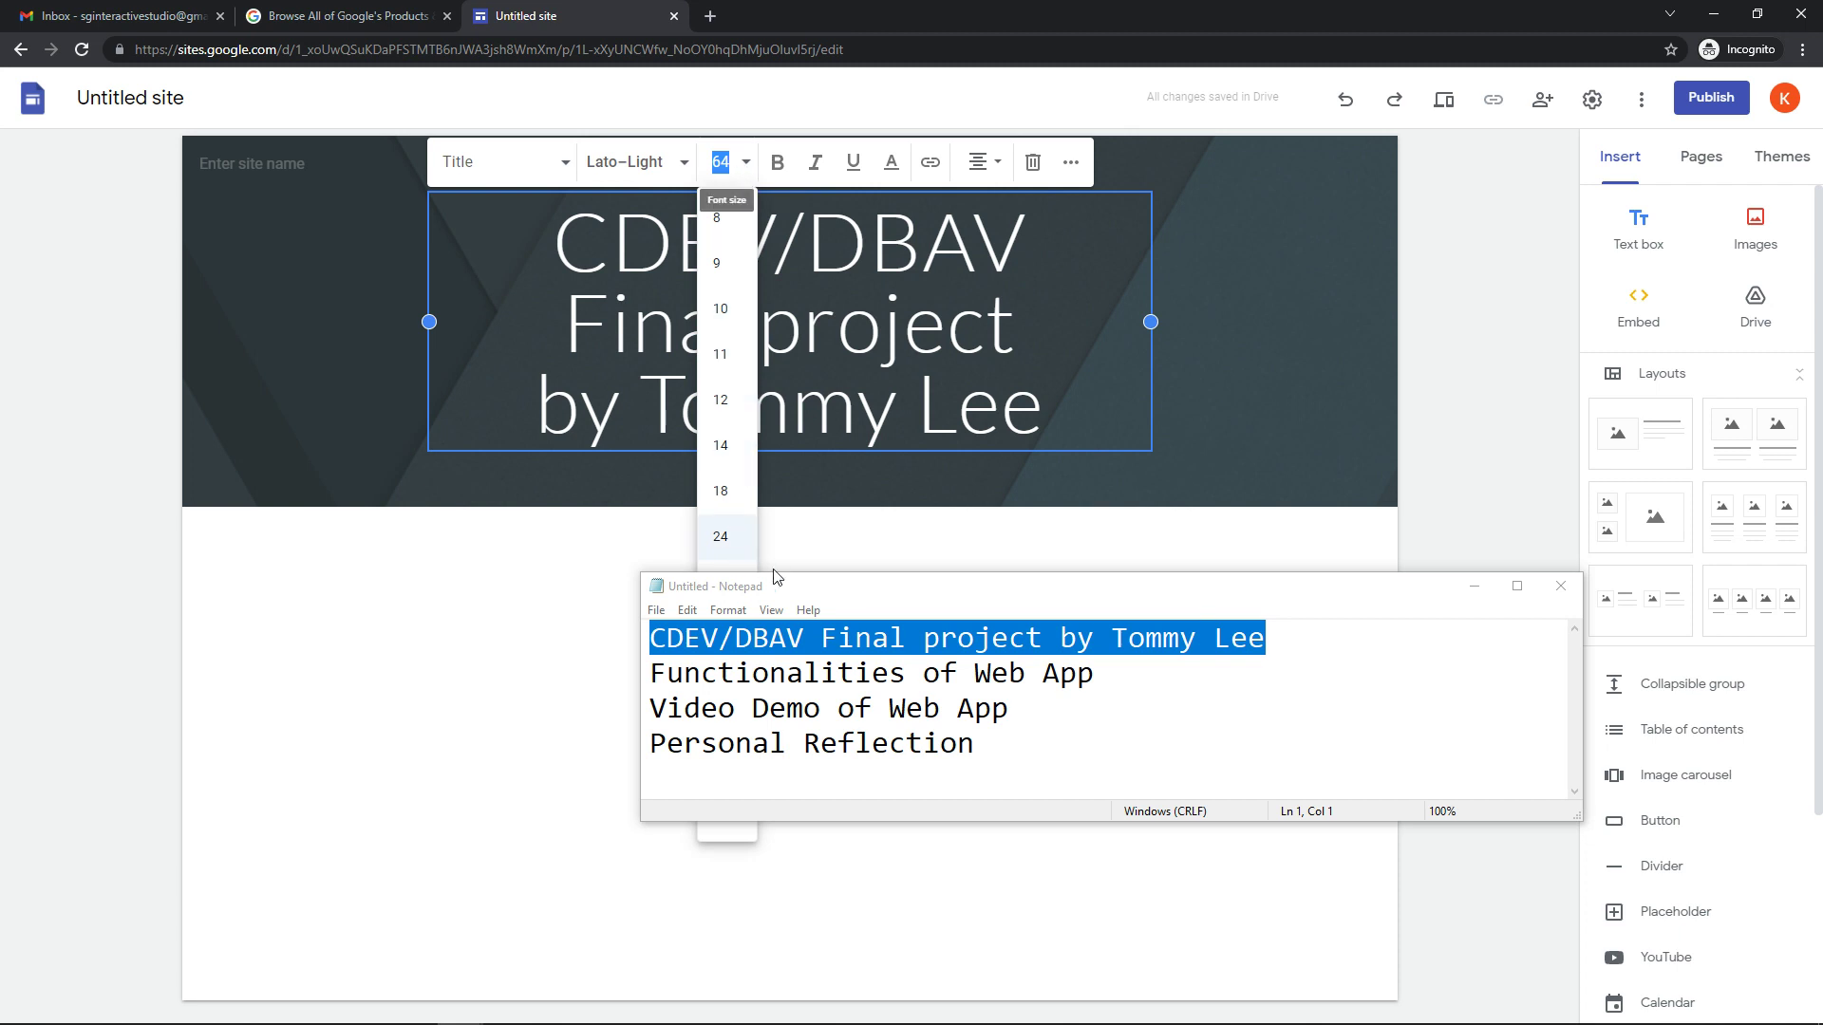
left_click_drag(778, 586, 1122, 567)
left_click(729, 639)
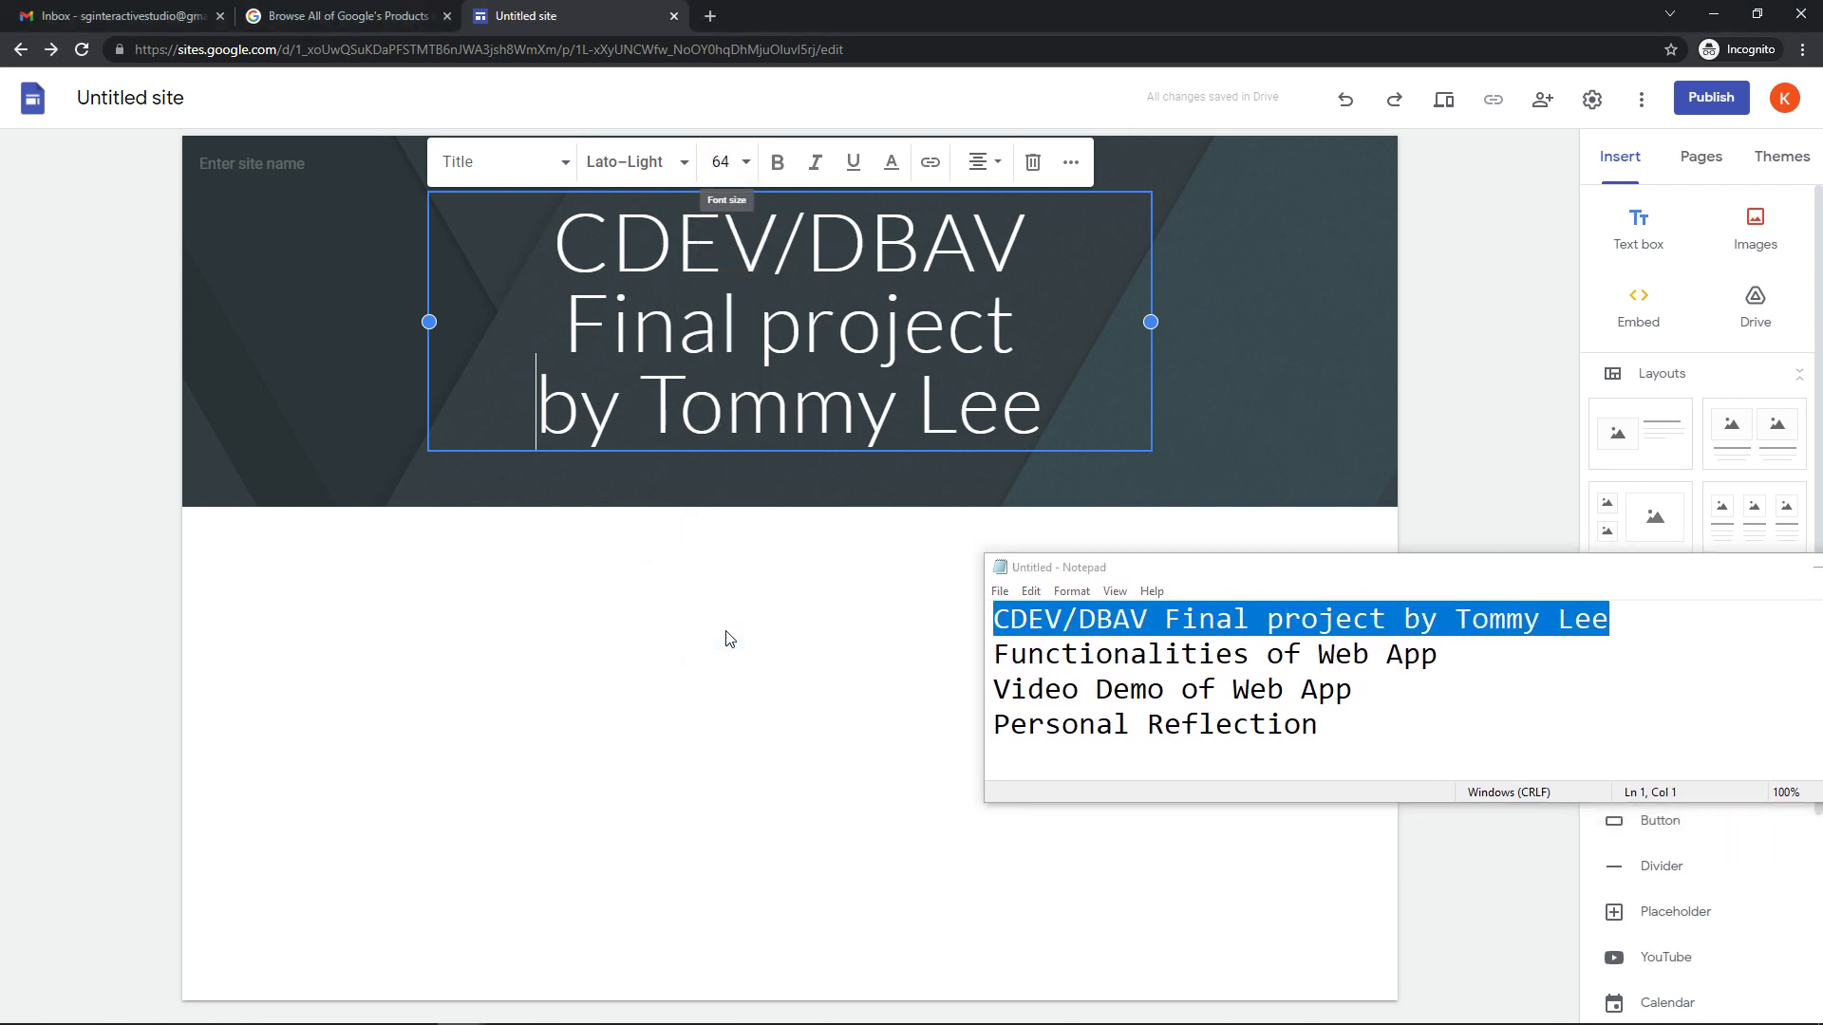
left_click_drag(1040, 425, 555, 228)
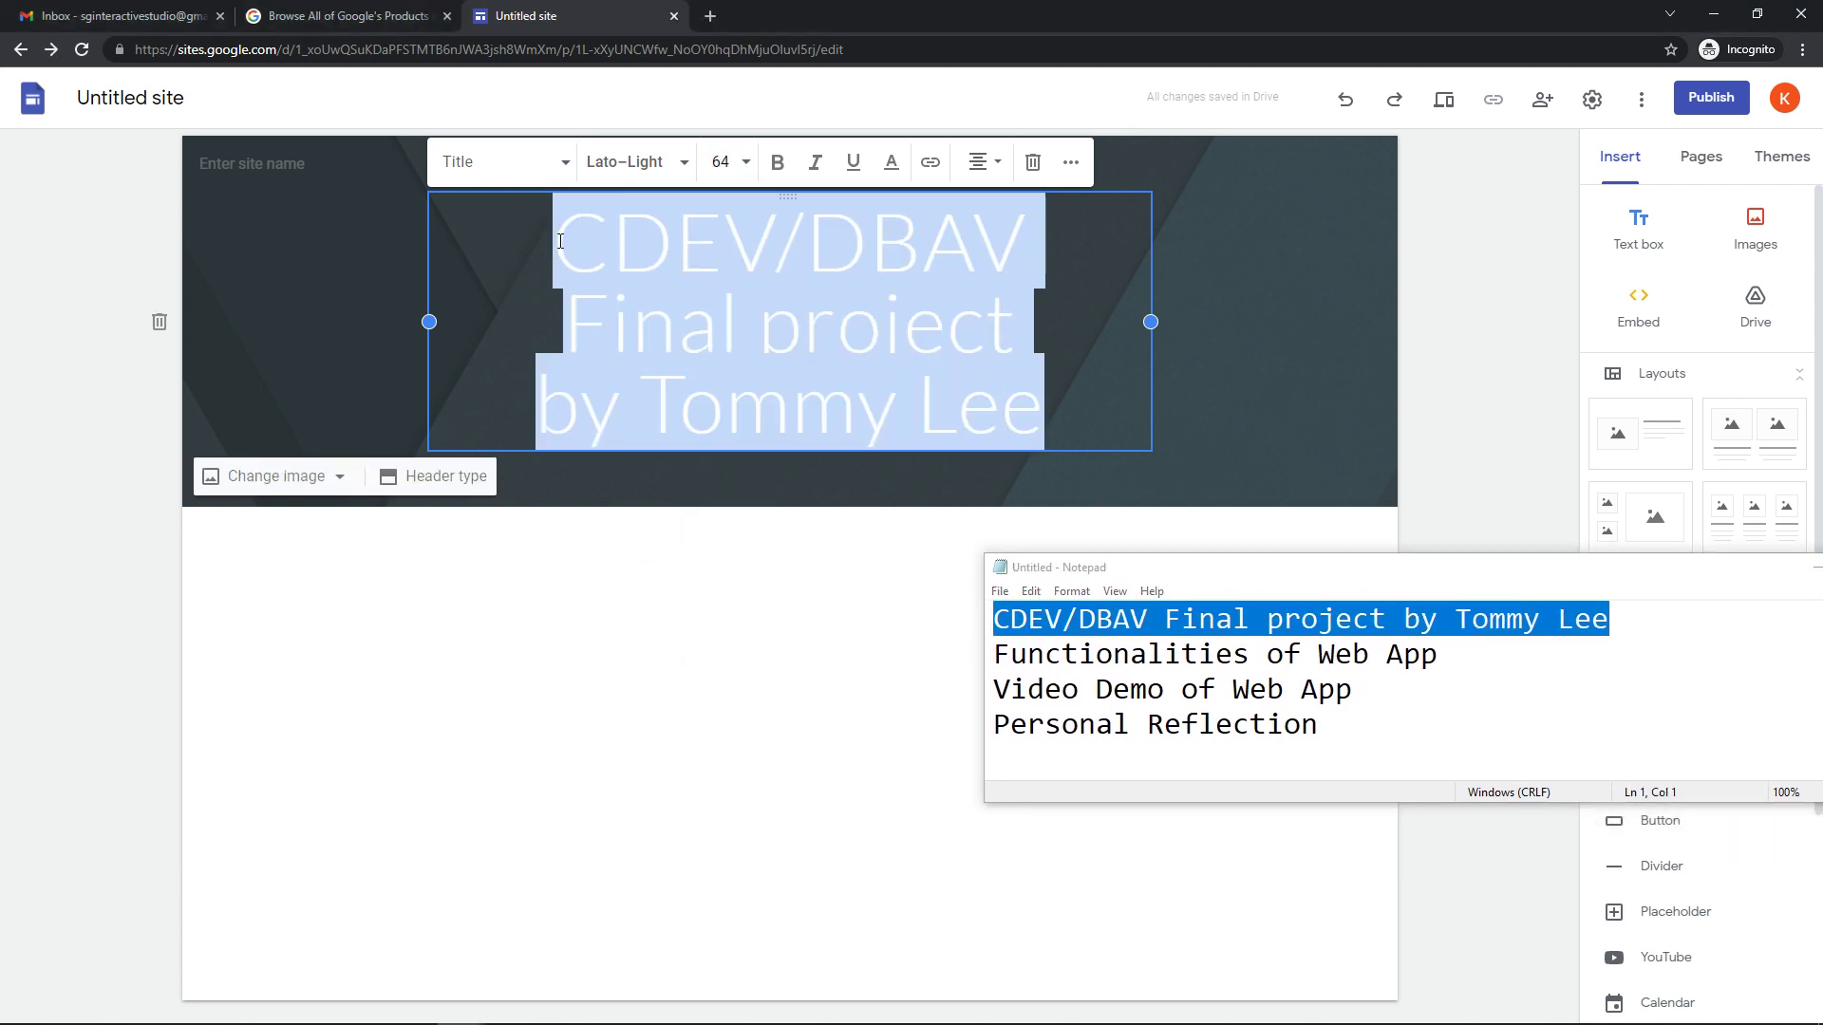
left_click(722, 163)
left_click(732, 630)
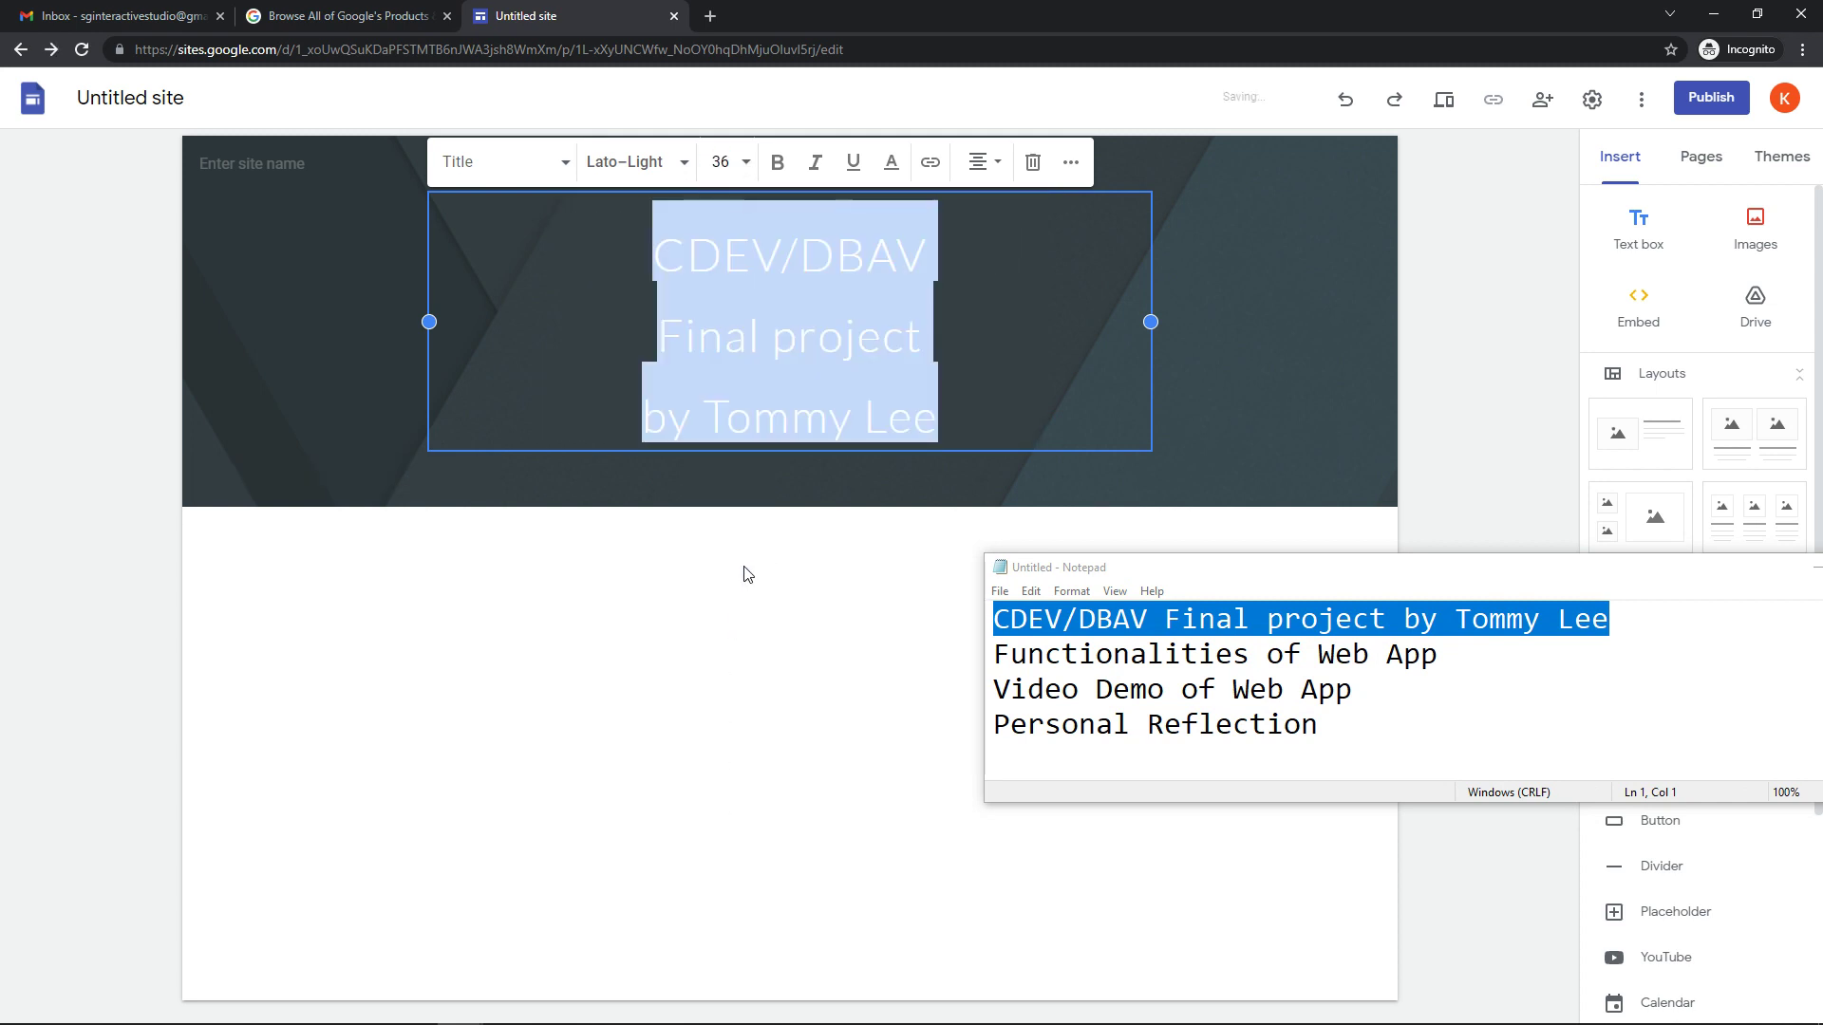
left_click(752, 566)
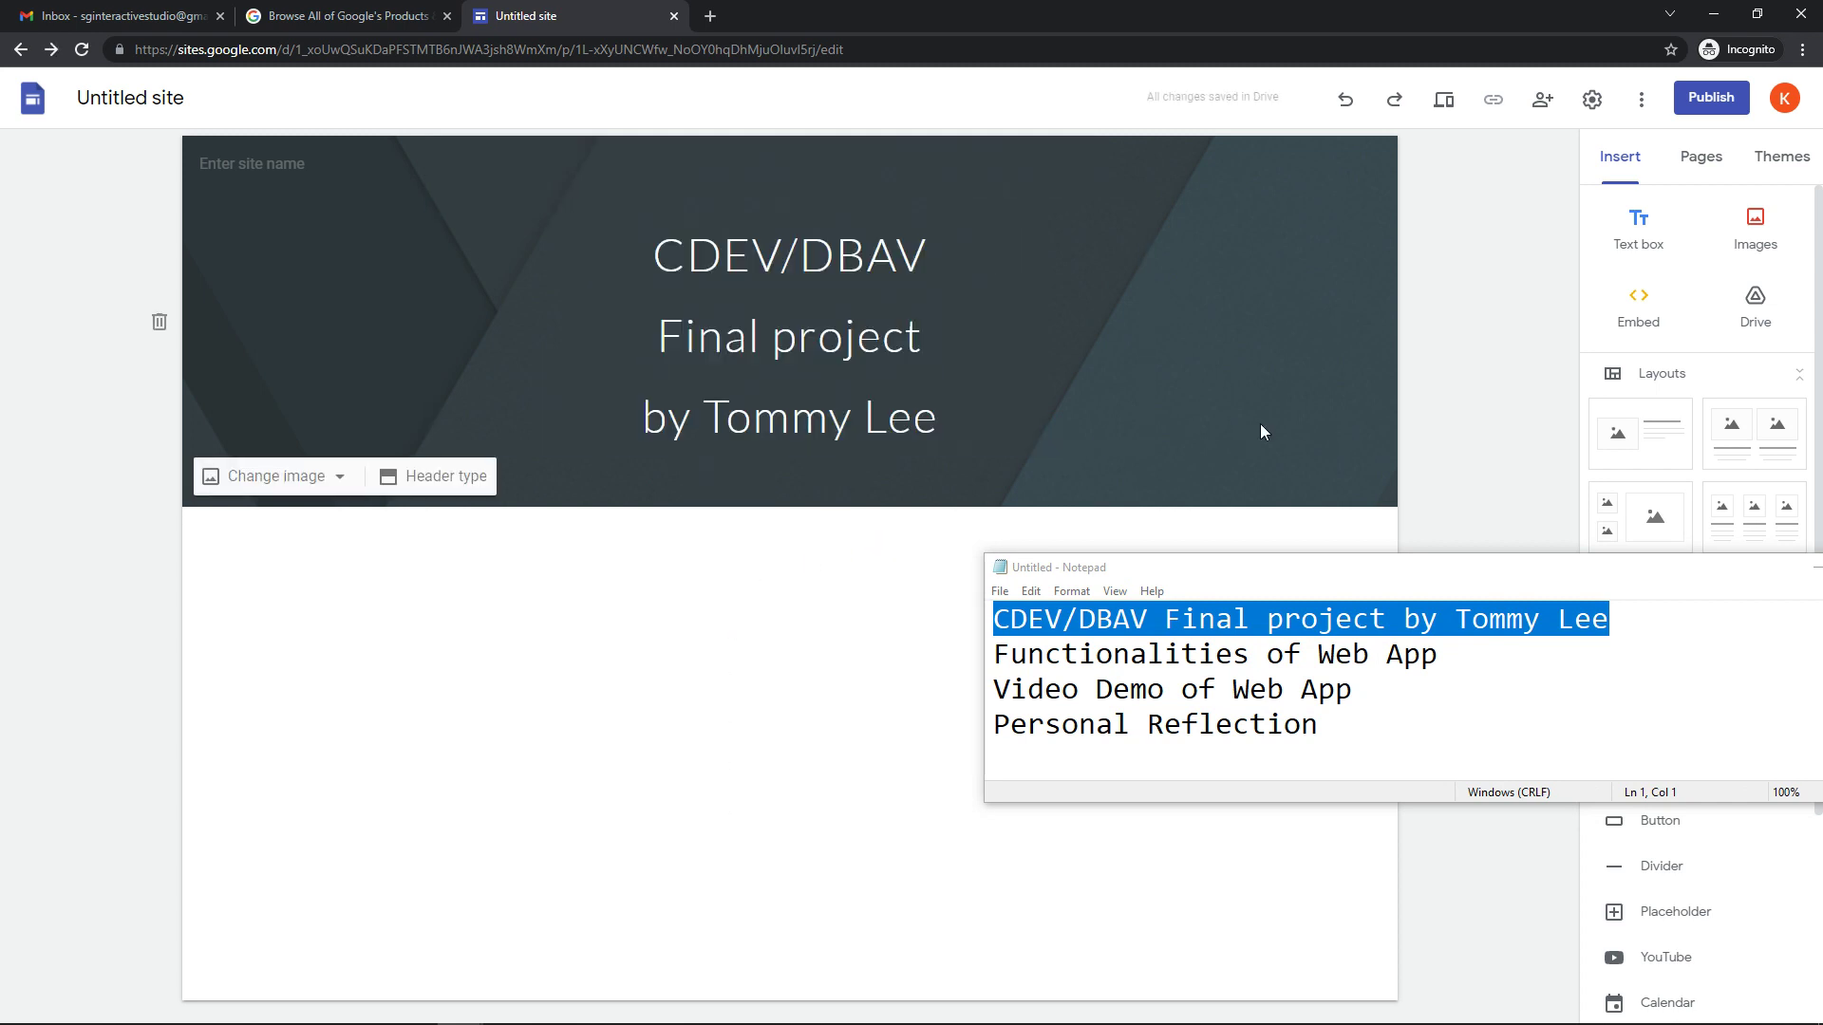
left_click_drag(1303, 560, 907, 377)
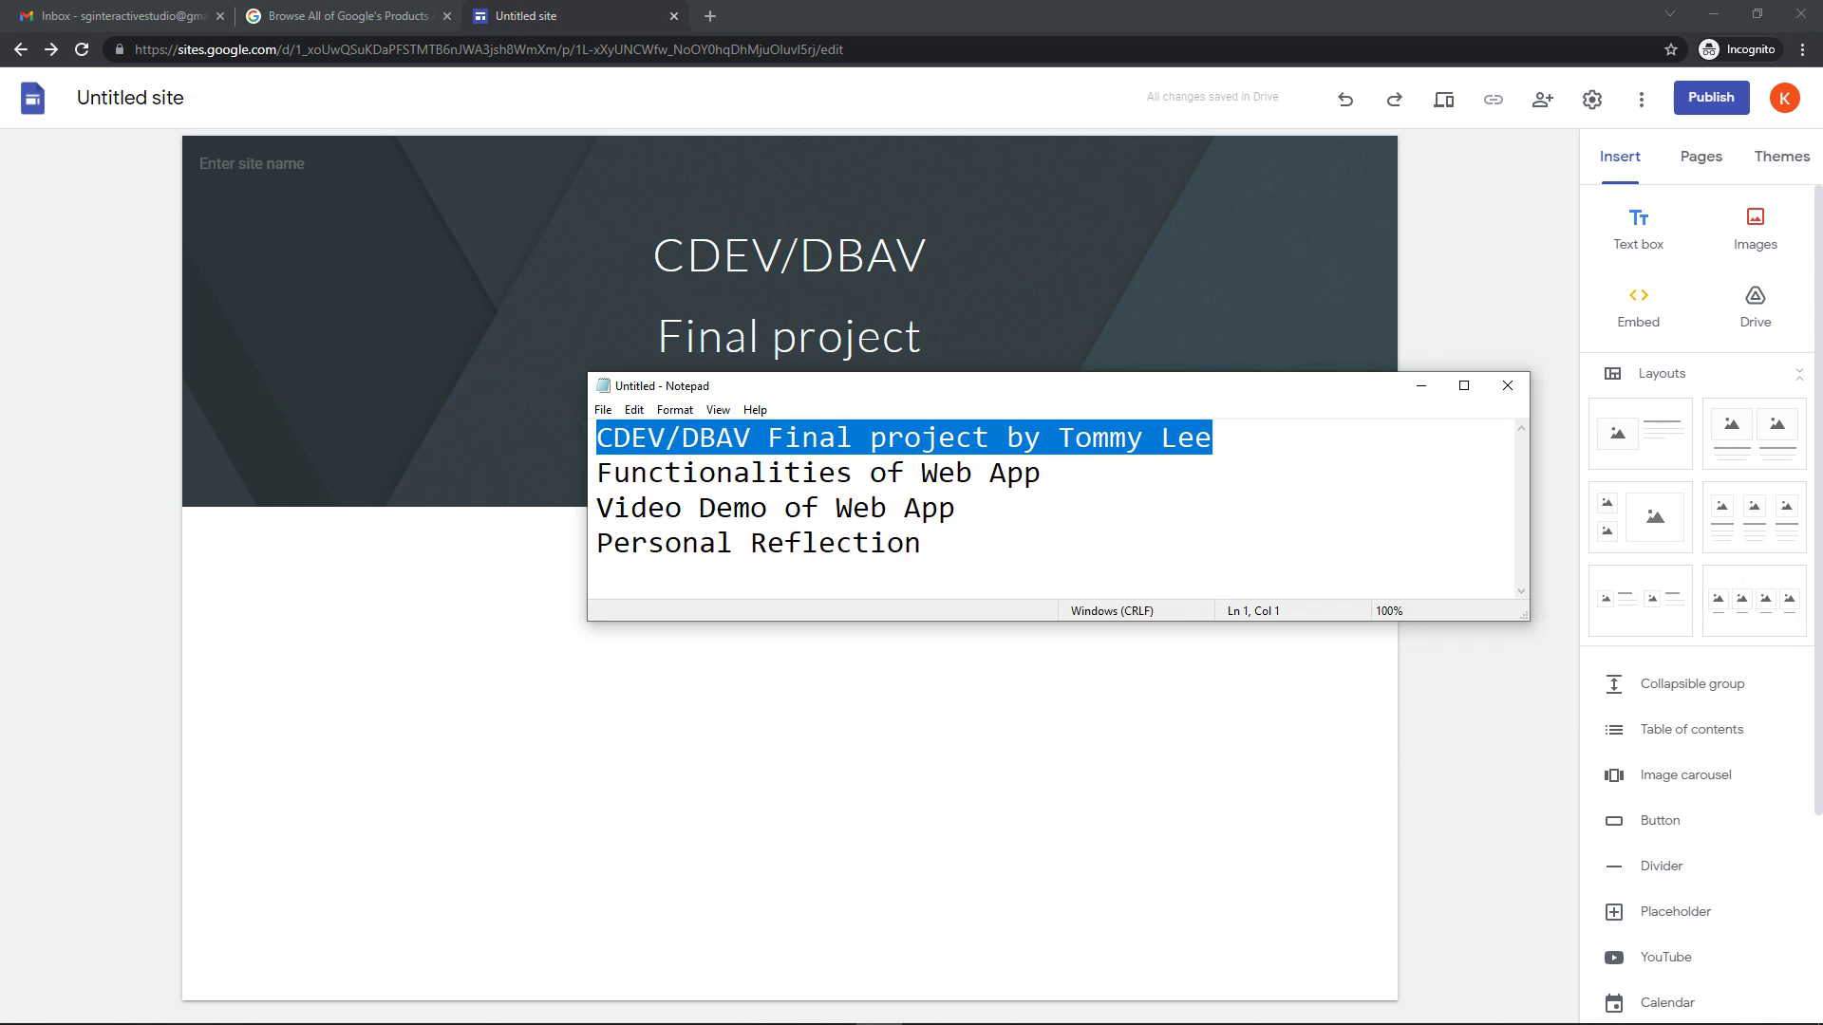
left_click_drag(1154, 407, 822, 195)
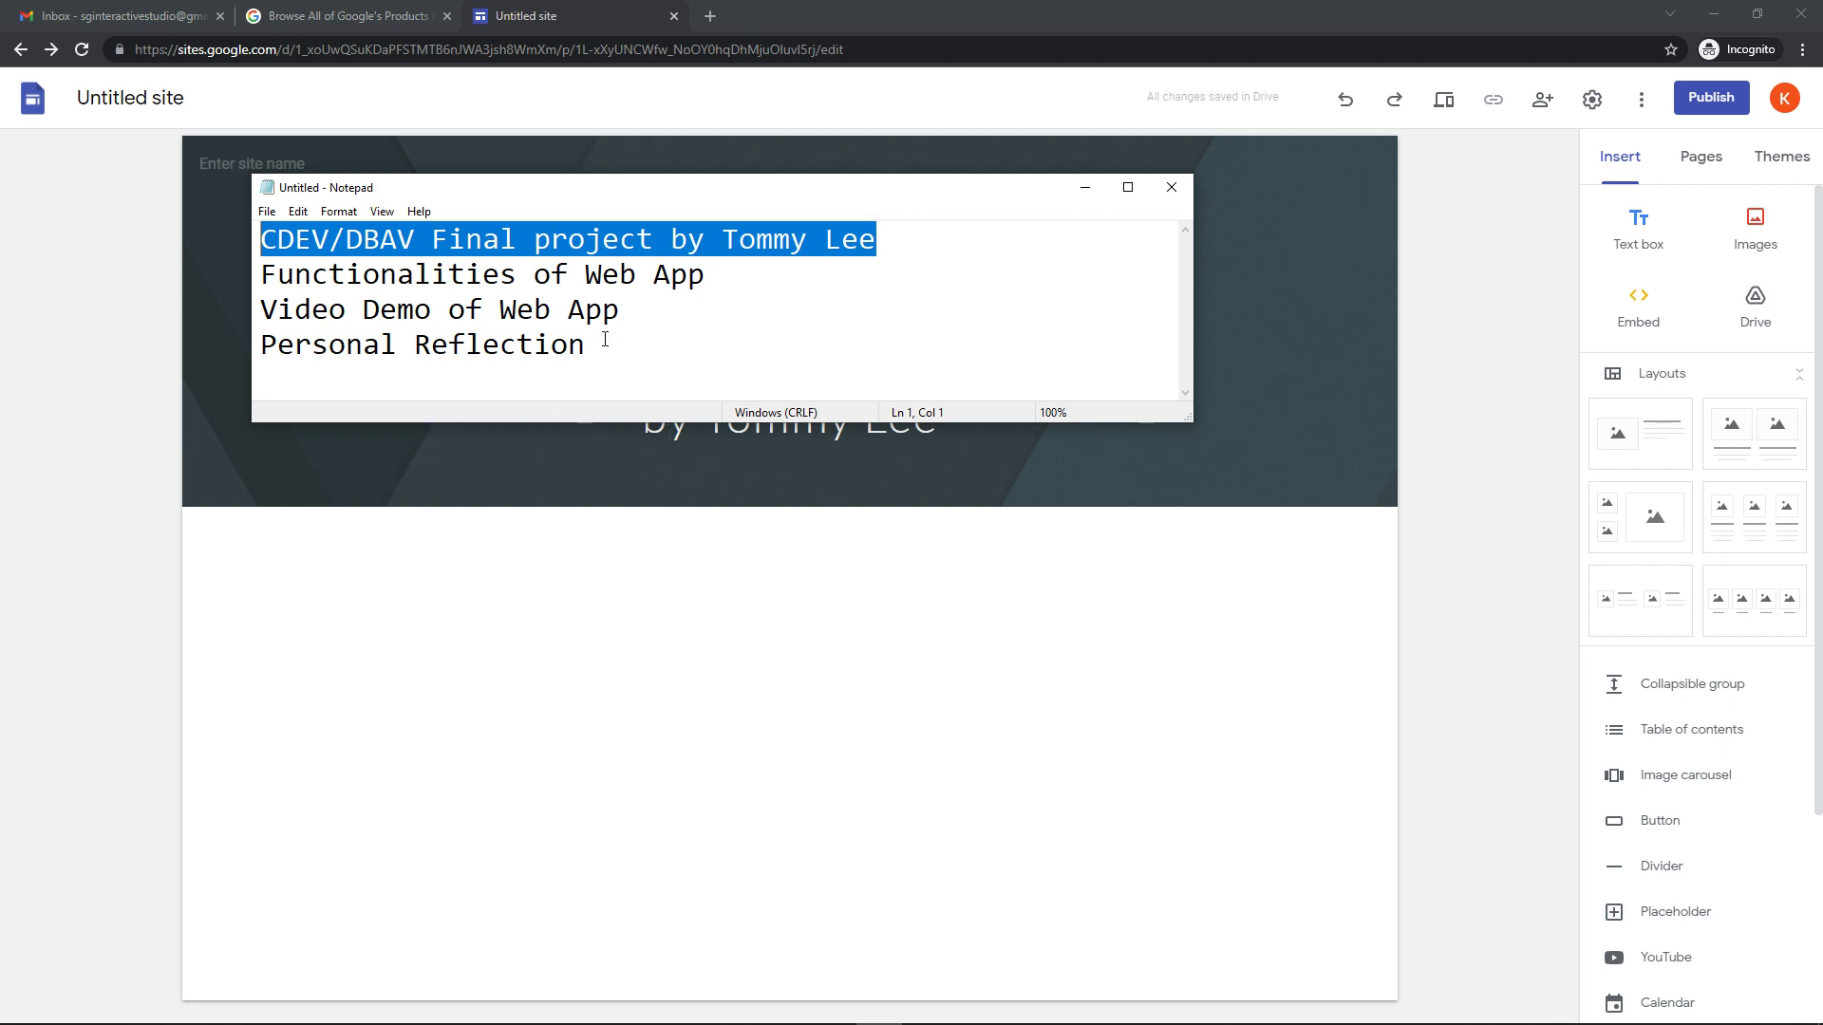
left_click_drag(596, 353, 251, 278)
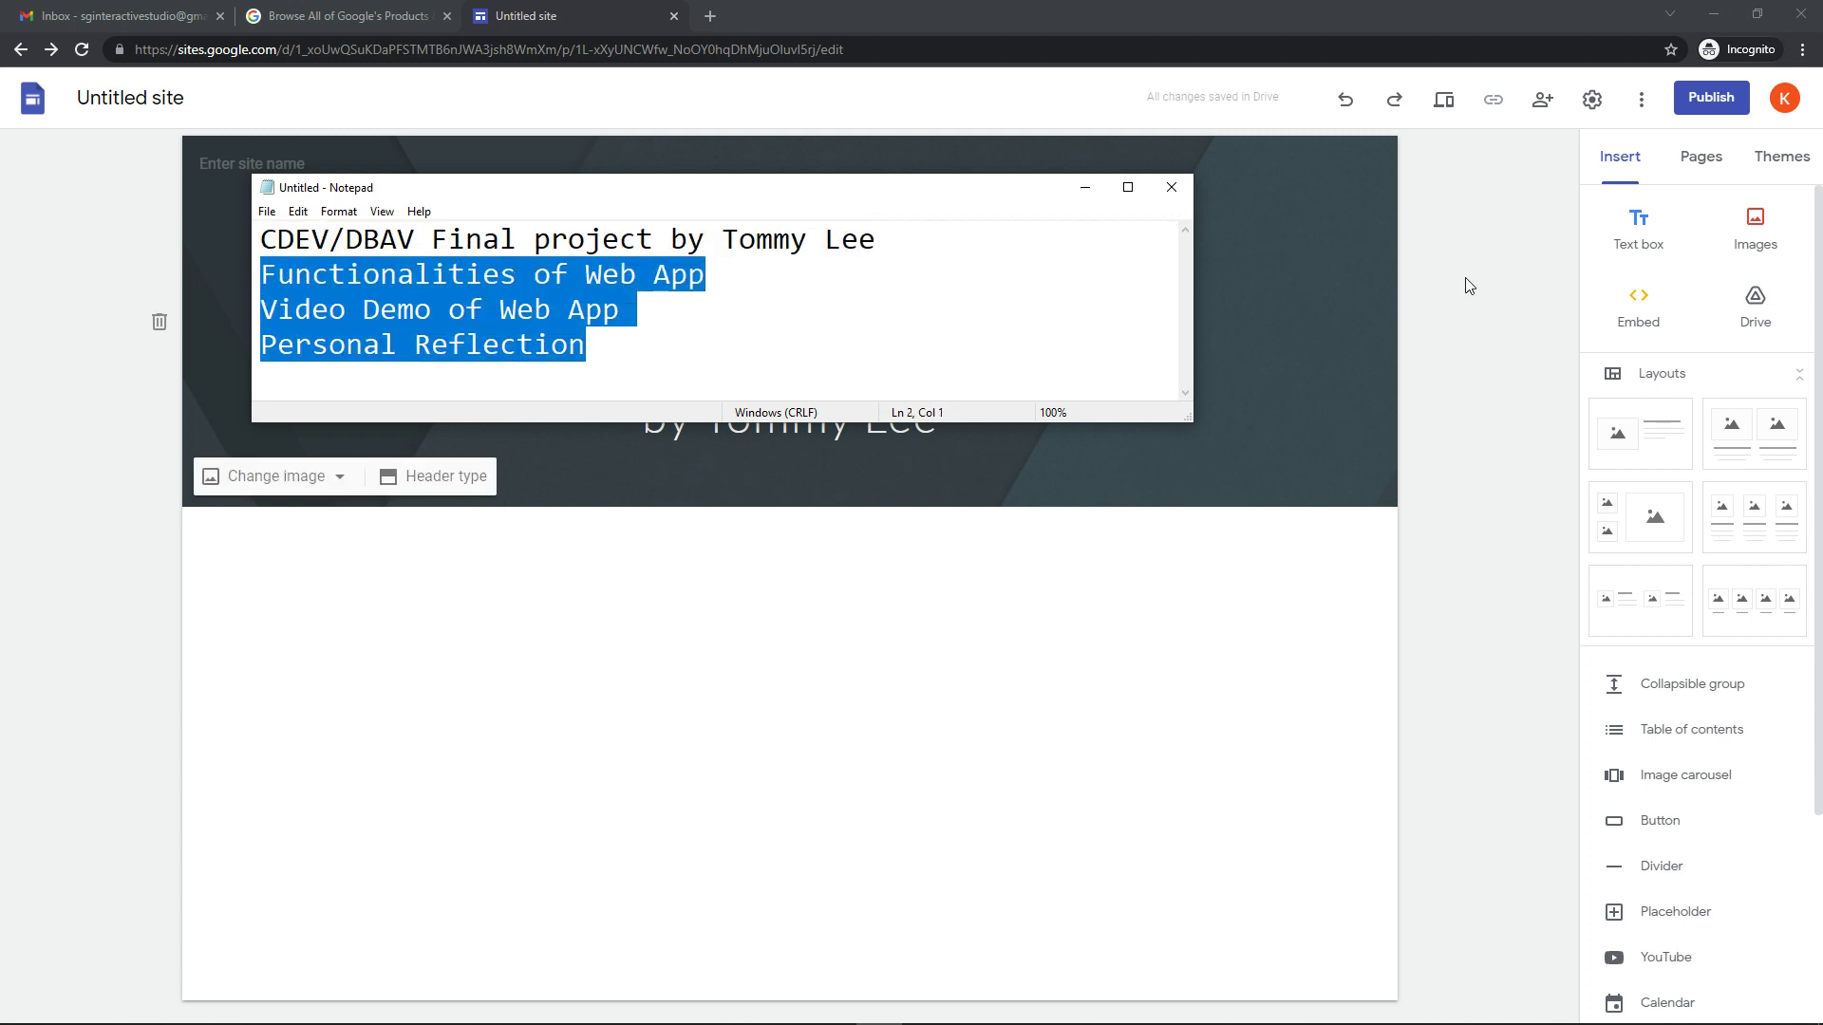
Step: Upload the function.png knife icon, shrink it and position it in its section
left_click(1757, 228)
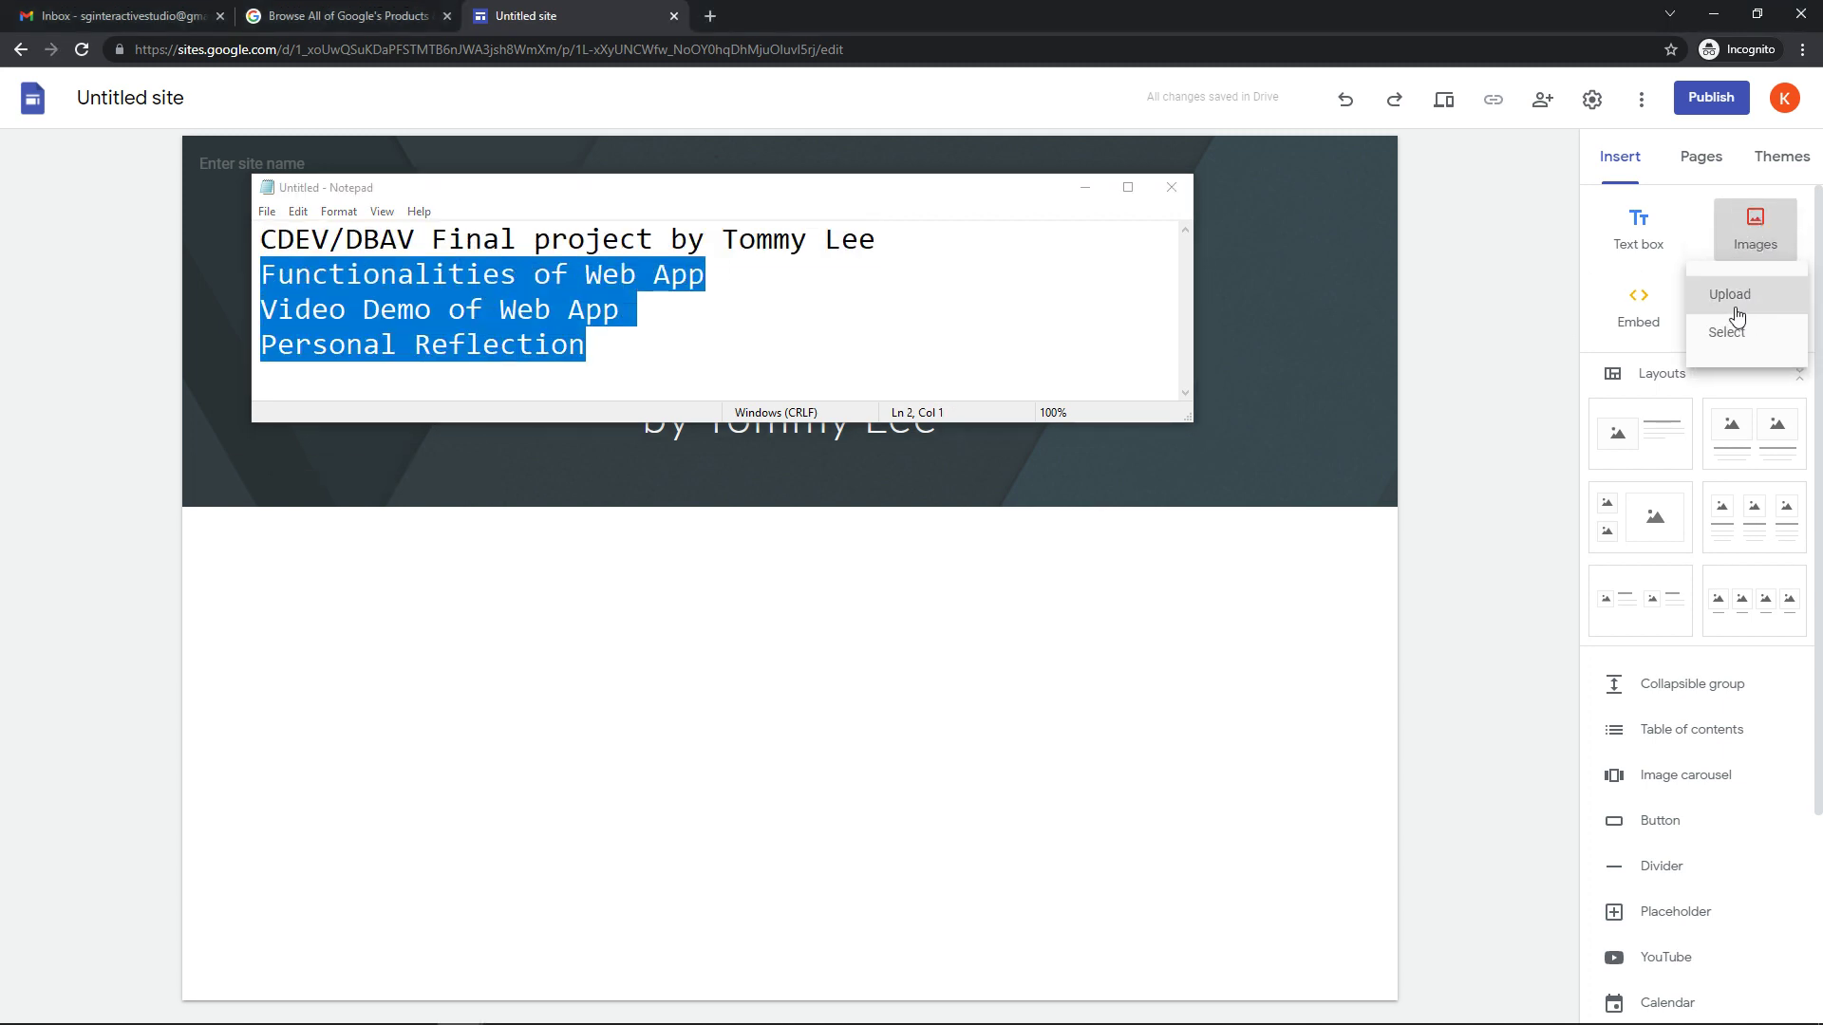
left_click(1732, 297)
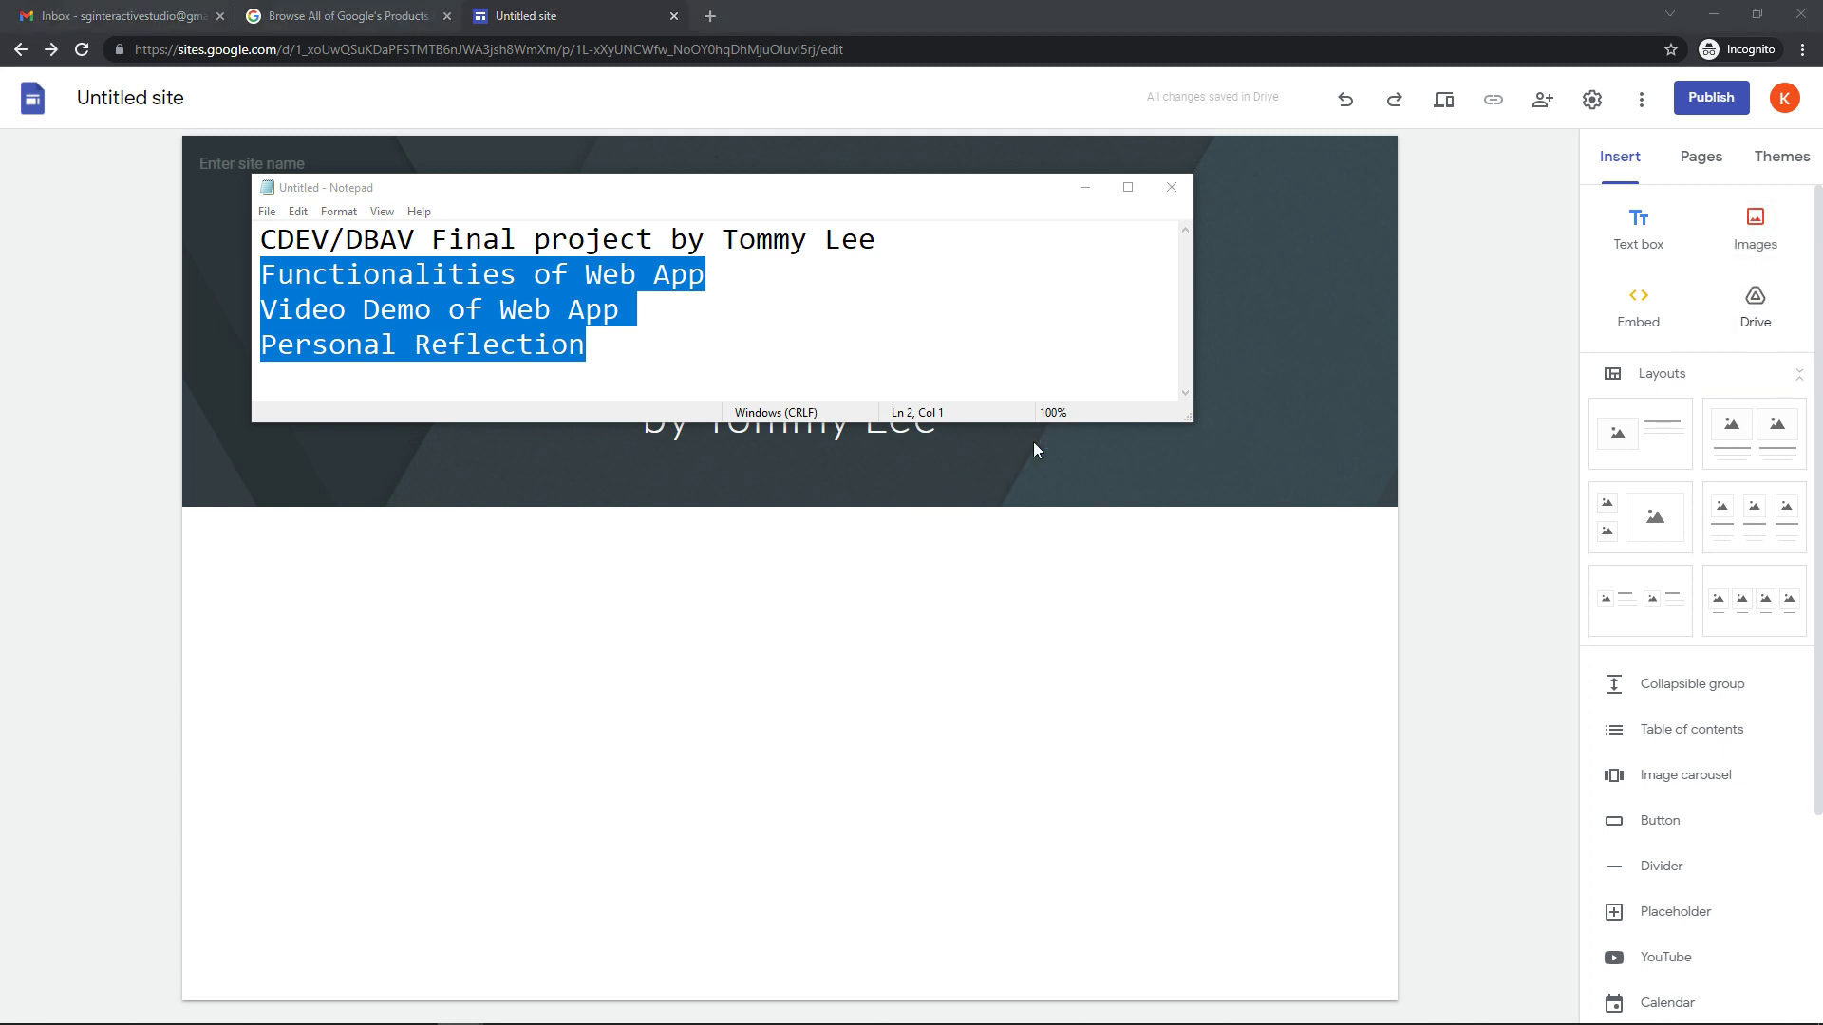
left_click_drag(671, 194, 1266, 173)
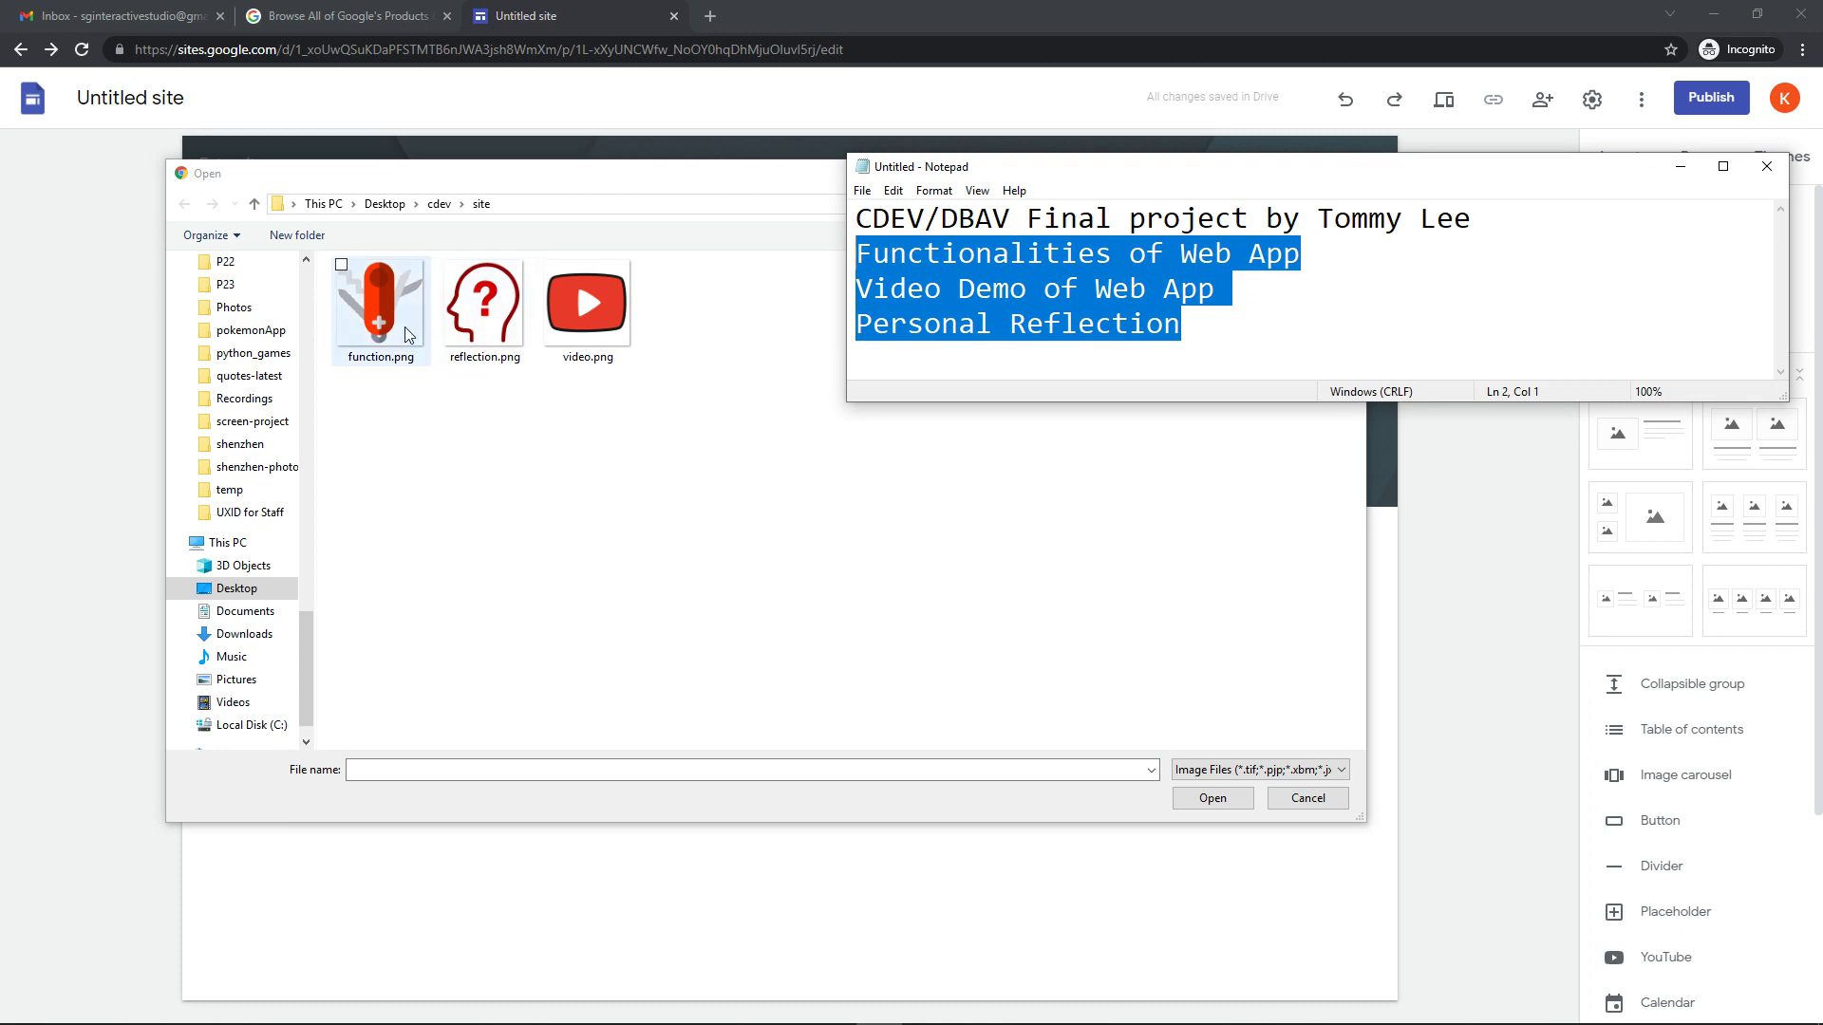
left_click(380, 304)
left_click(1213, 798)
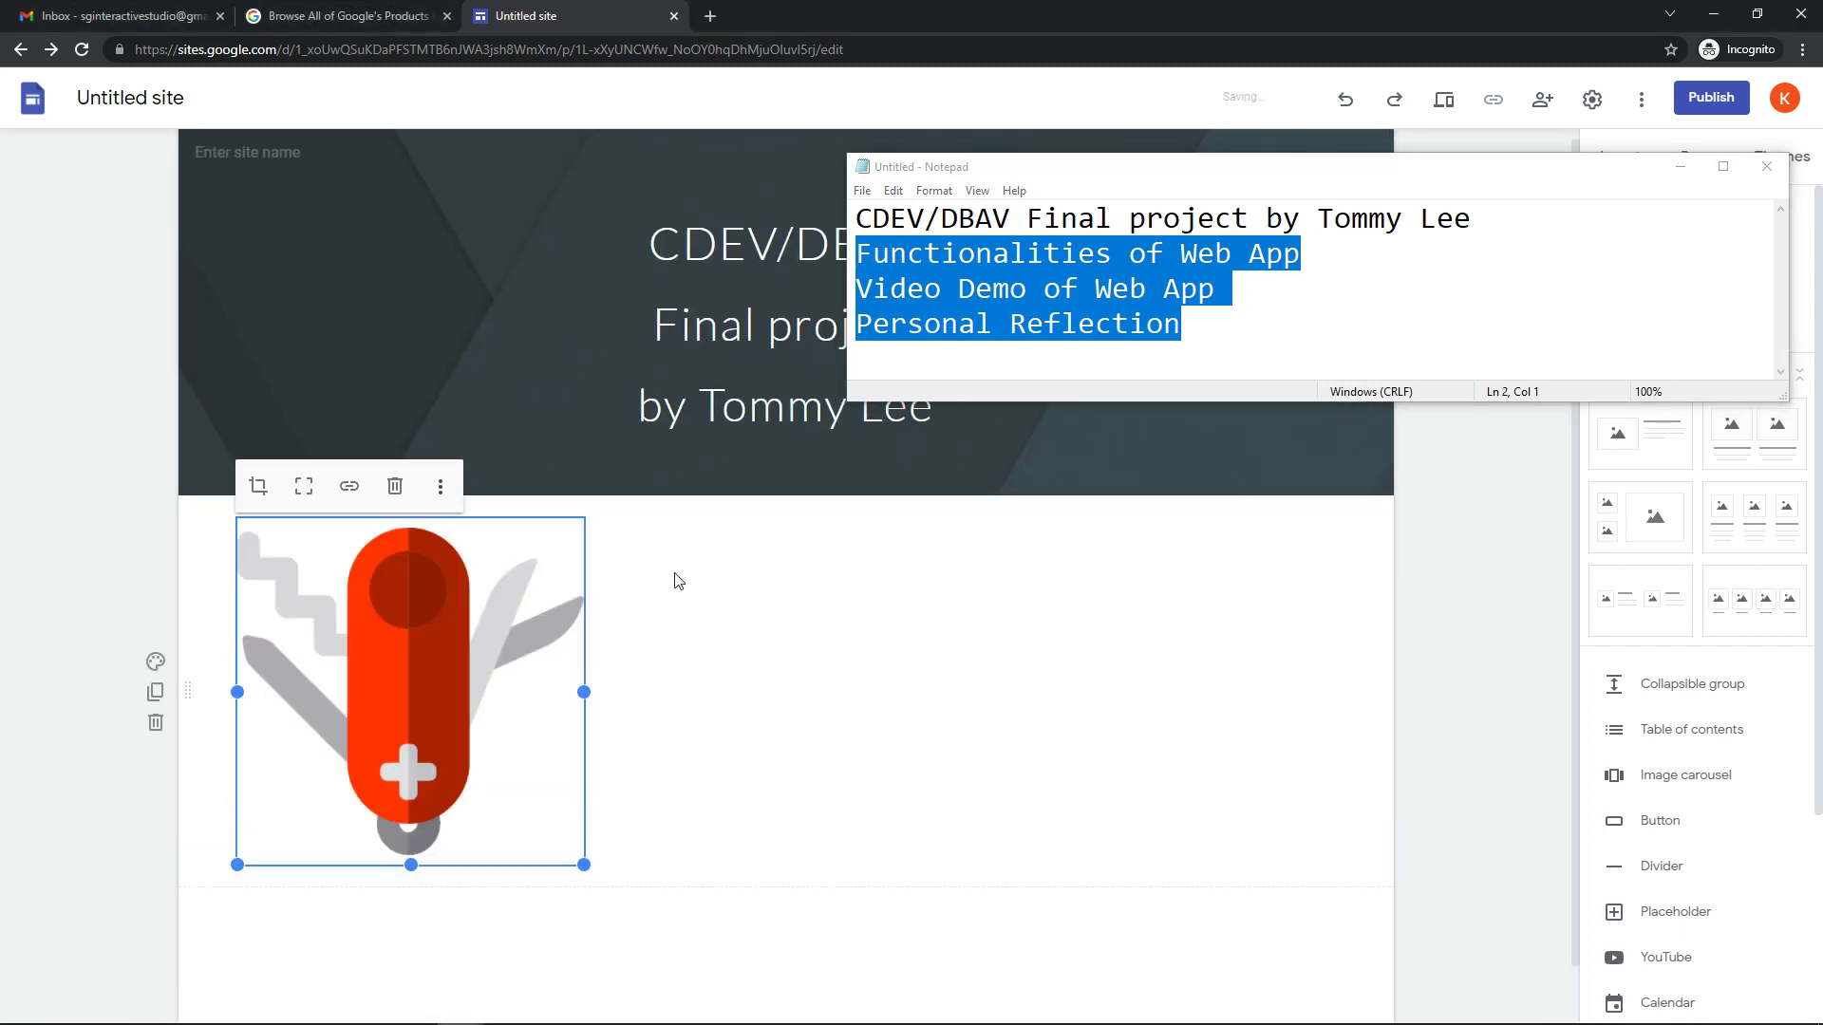
left_click_drag(575, 857, 490, 733)
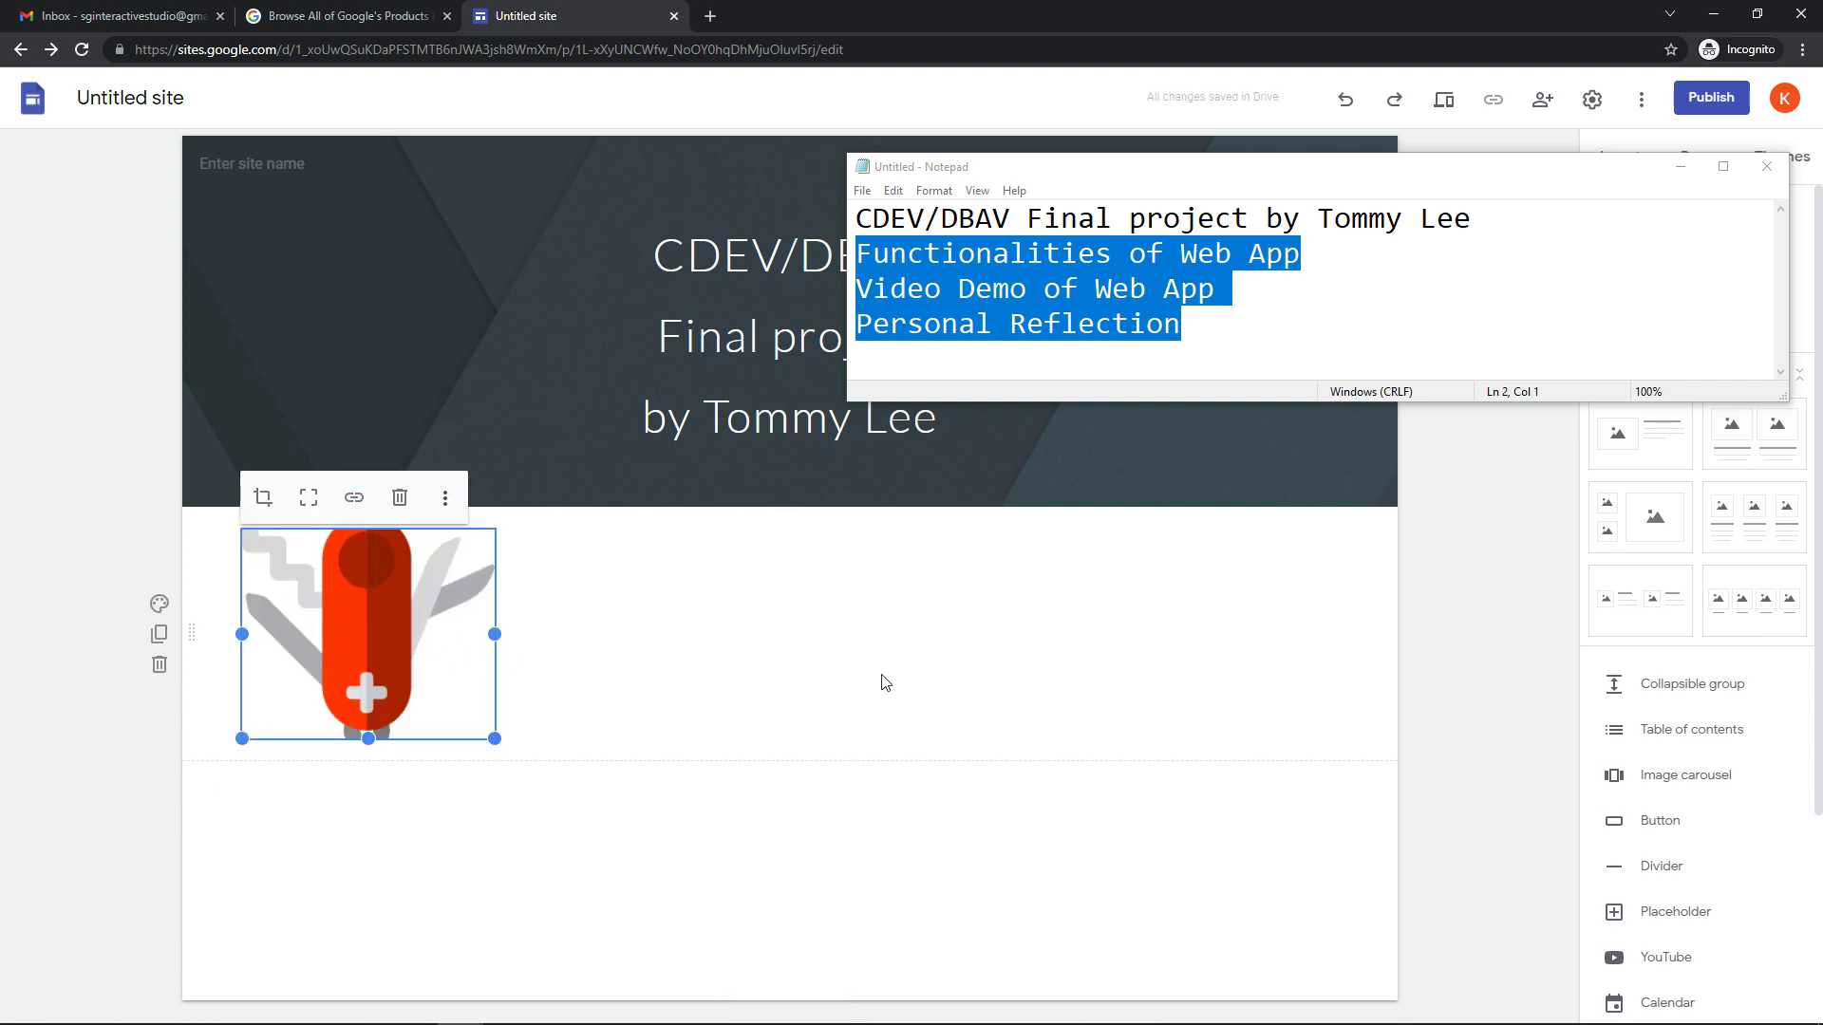
left_click_drag(445, 658, 295, 581)
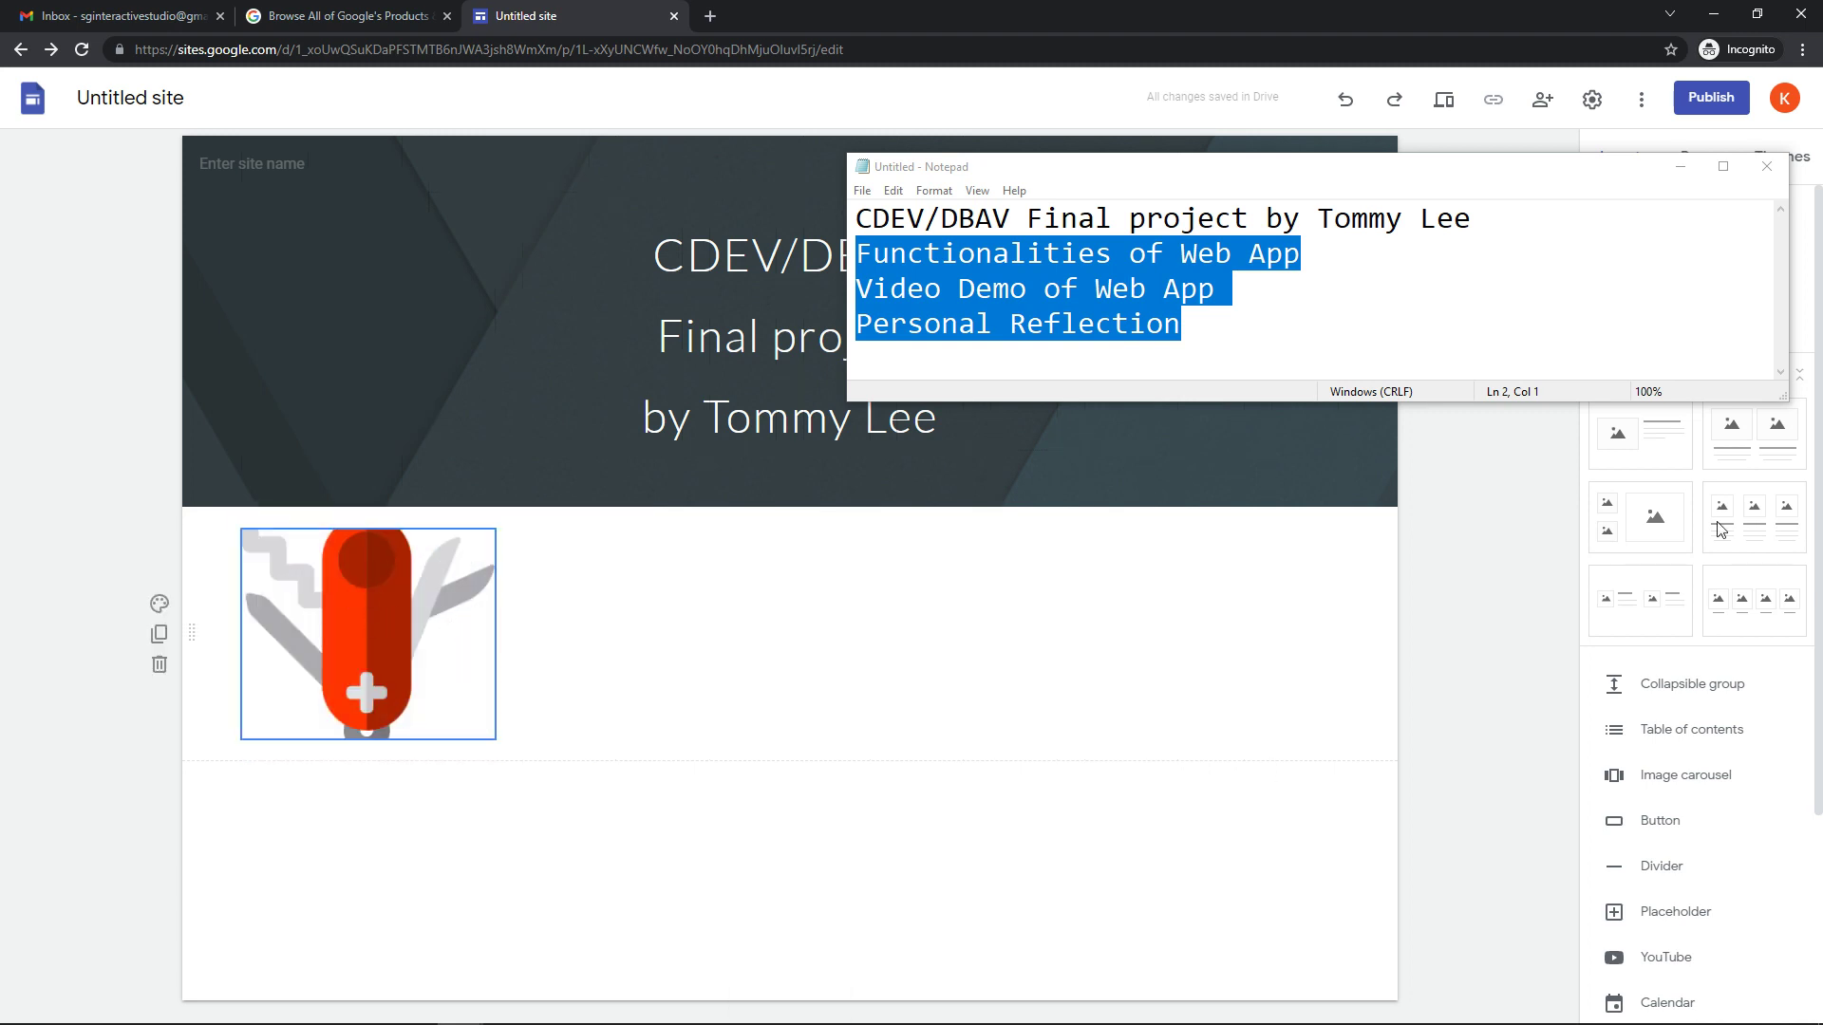
Step: Add an empty text box below the knife image, narrowed to its width
left_click_drag(1505, 176, 1168, 185)
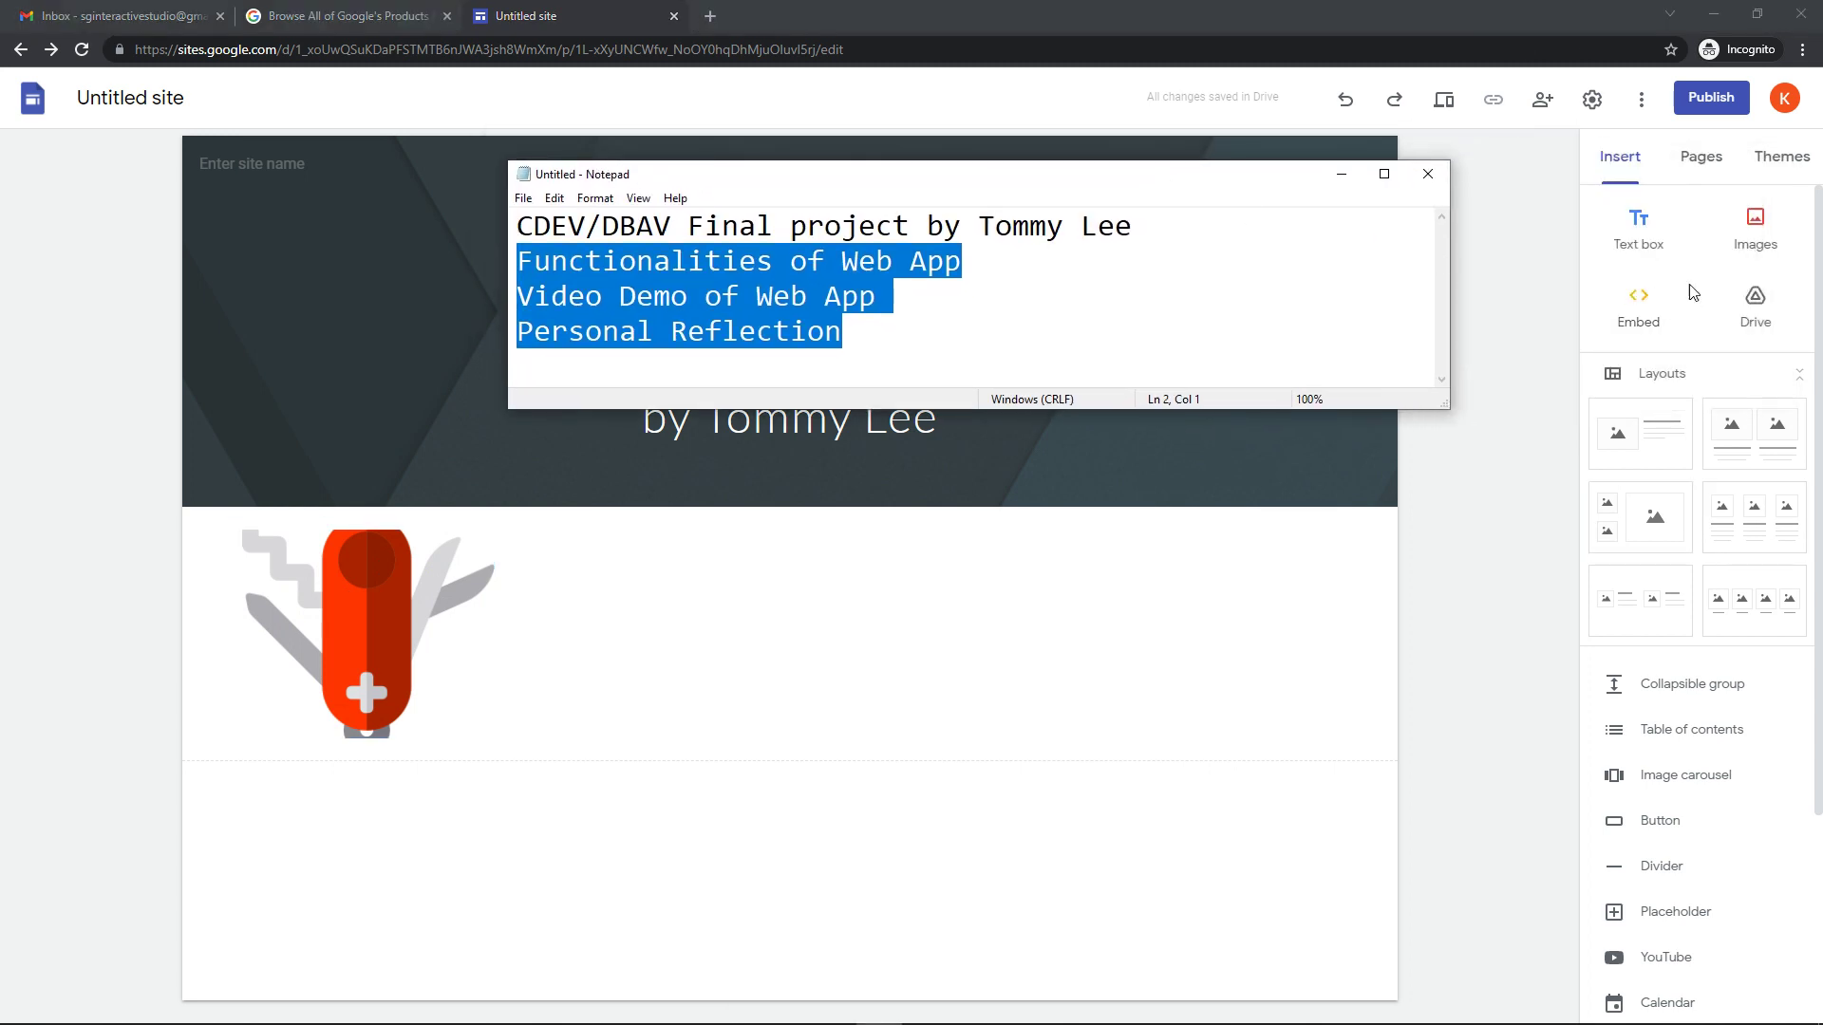
left_click(1642, 226)
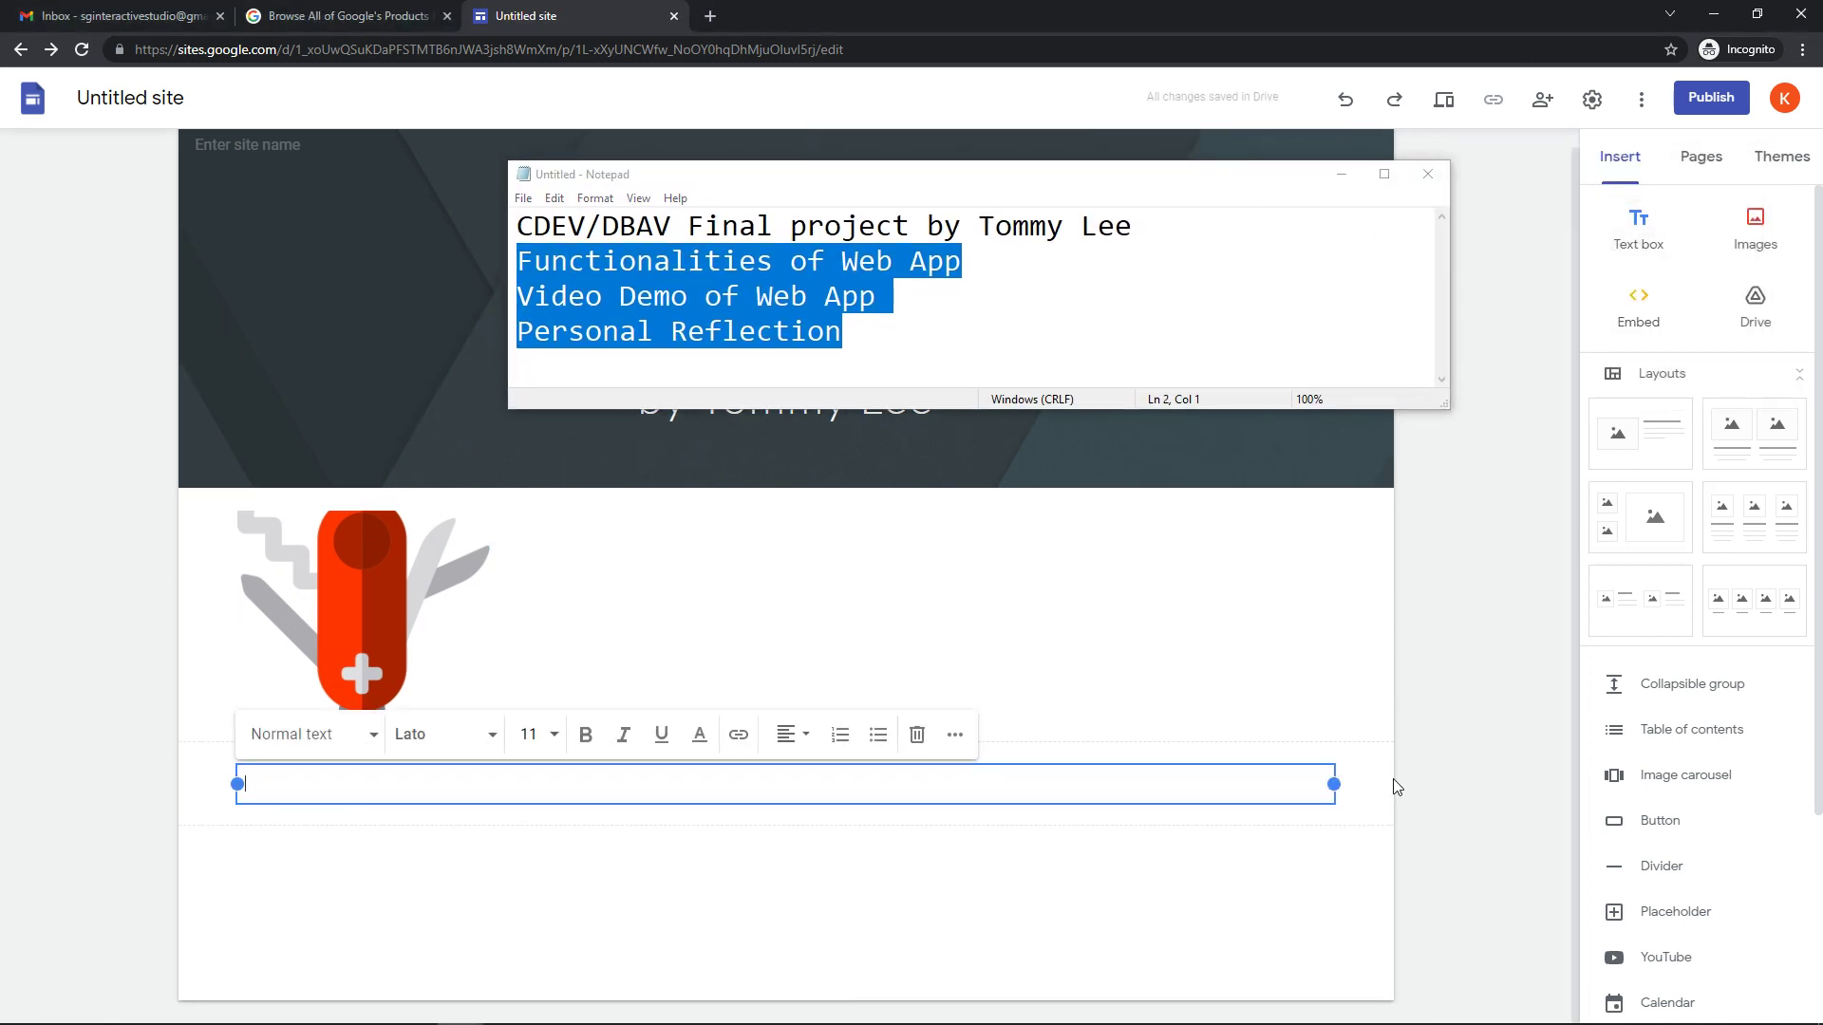
left_click_drag(1334, 783, 361, 767)
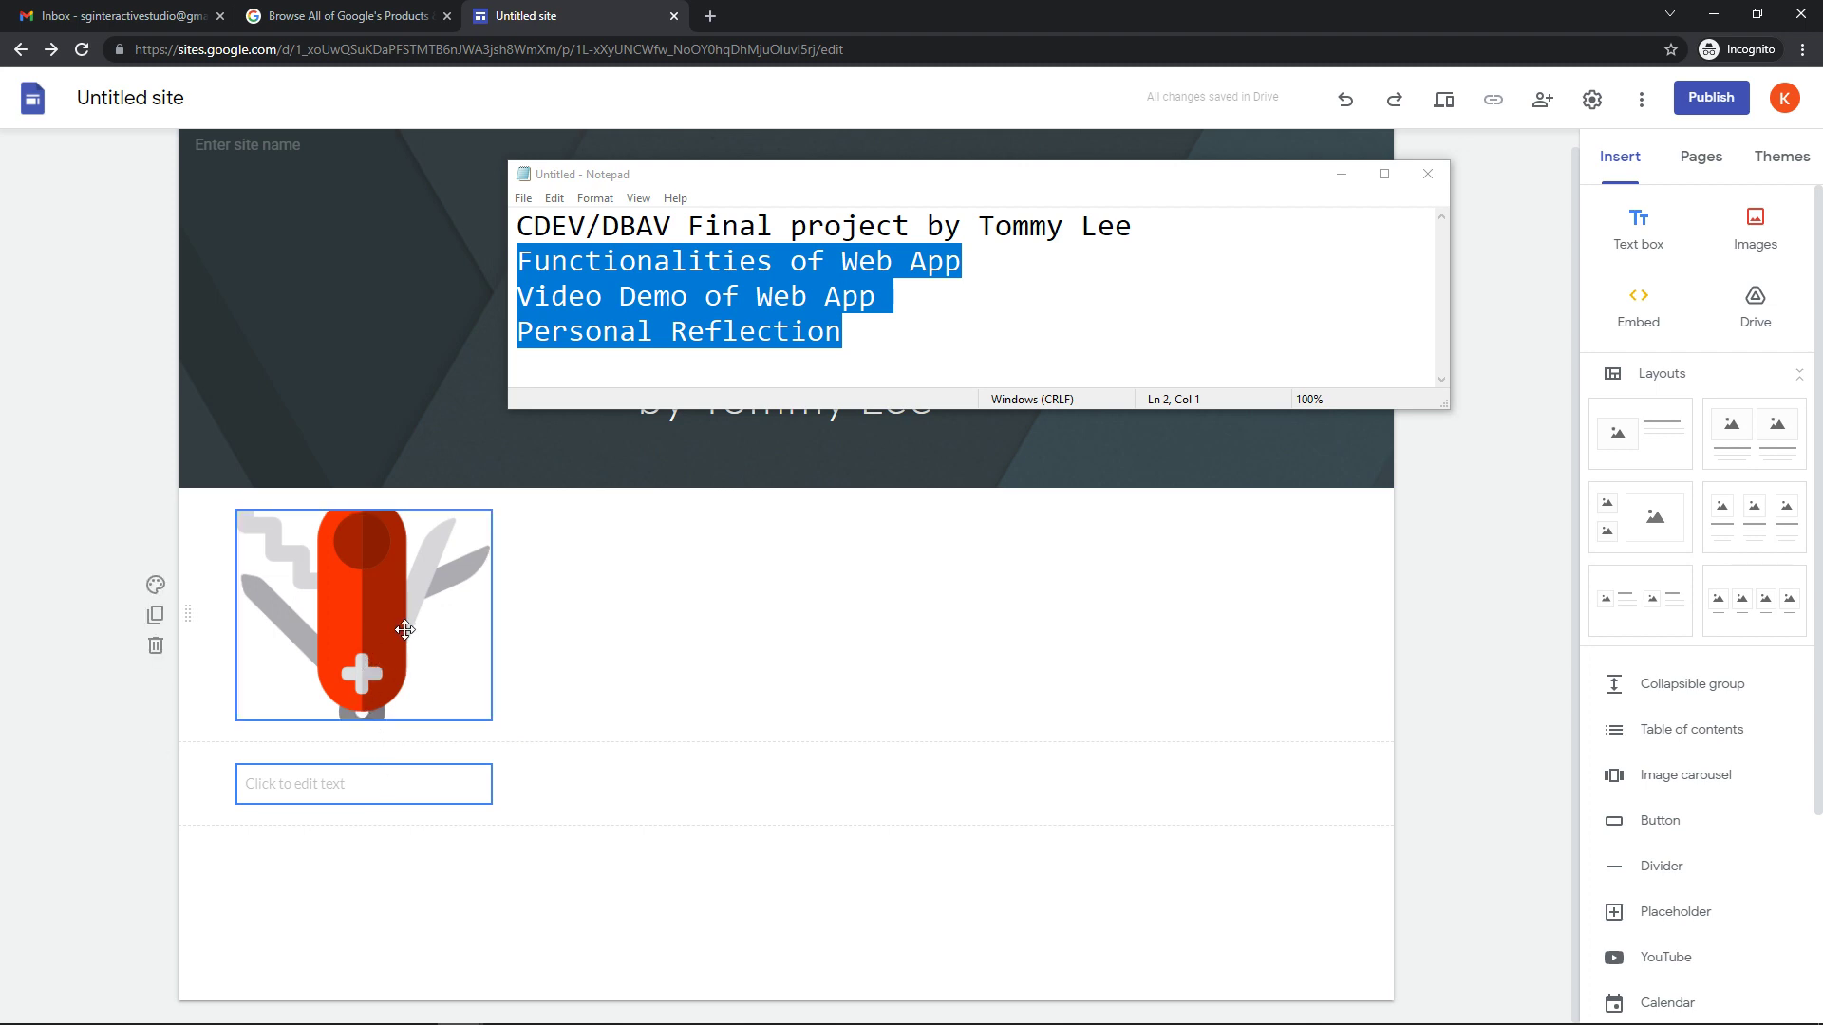
Step: Upload video.png, shrink it and place it beside the knife image
left_click(1755, 223)
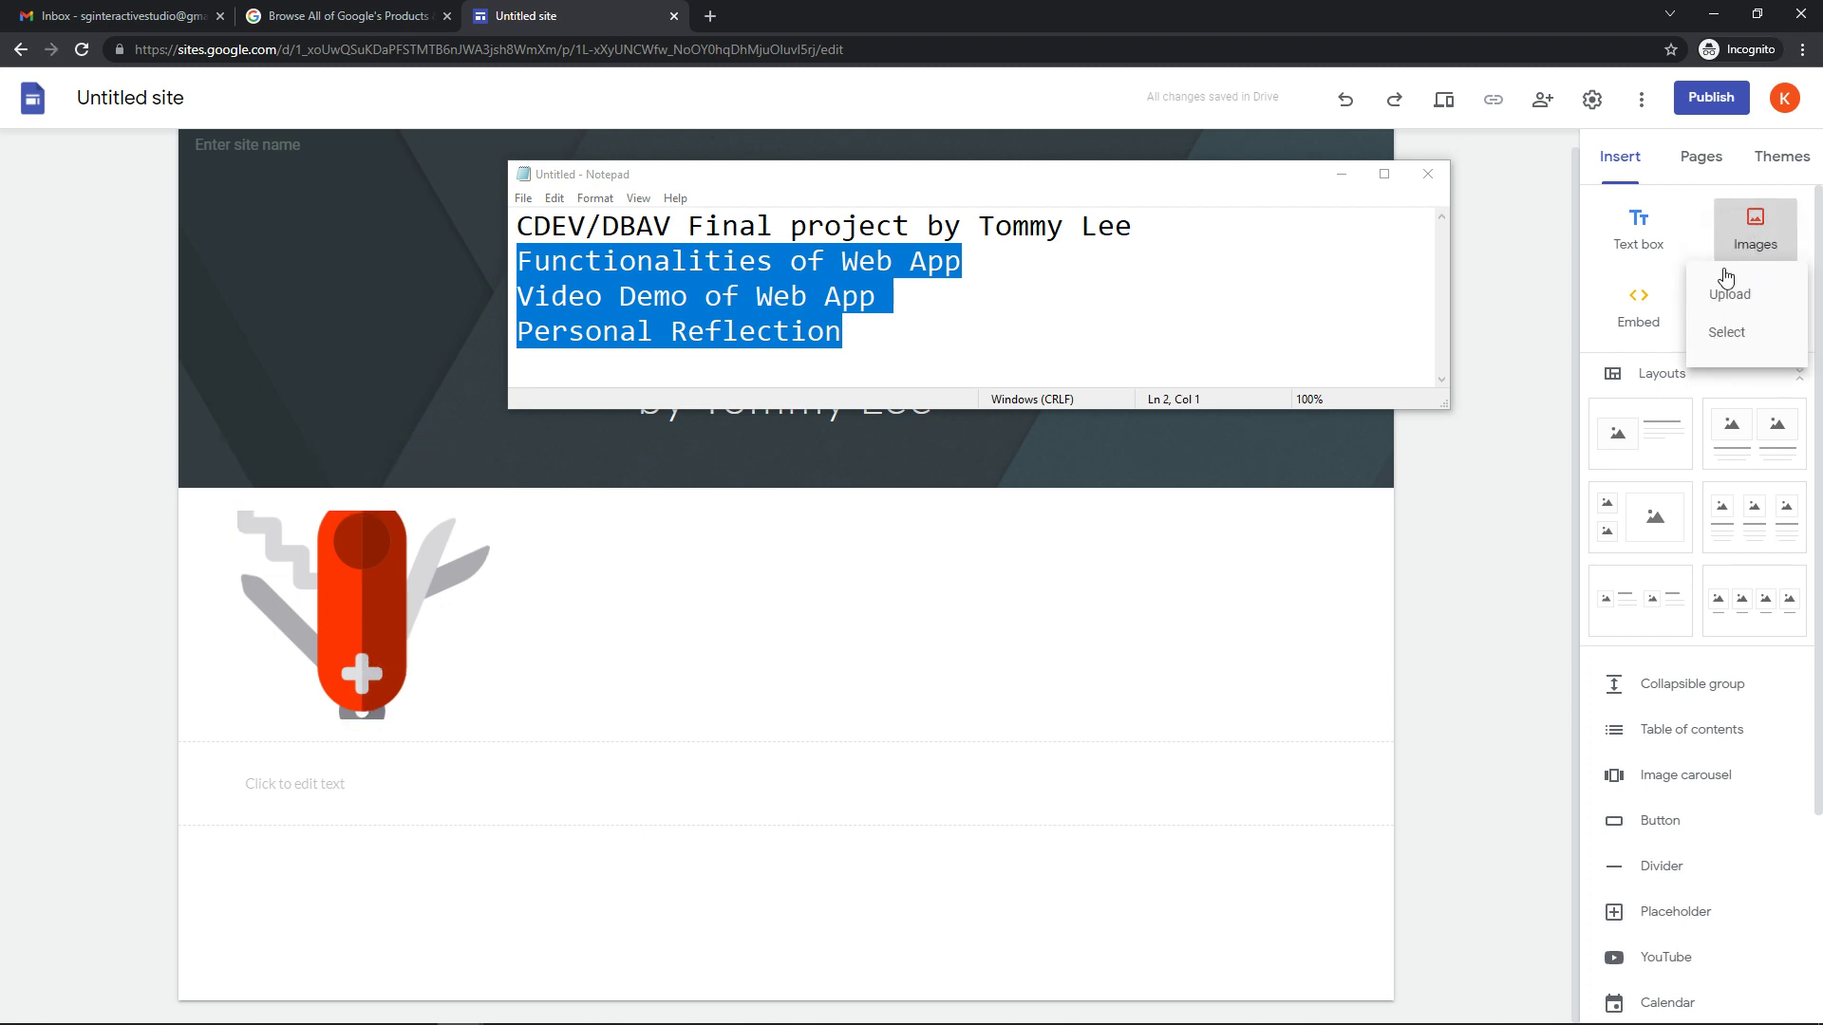
left_click(1738, 293)
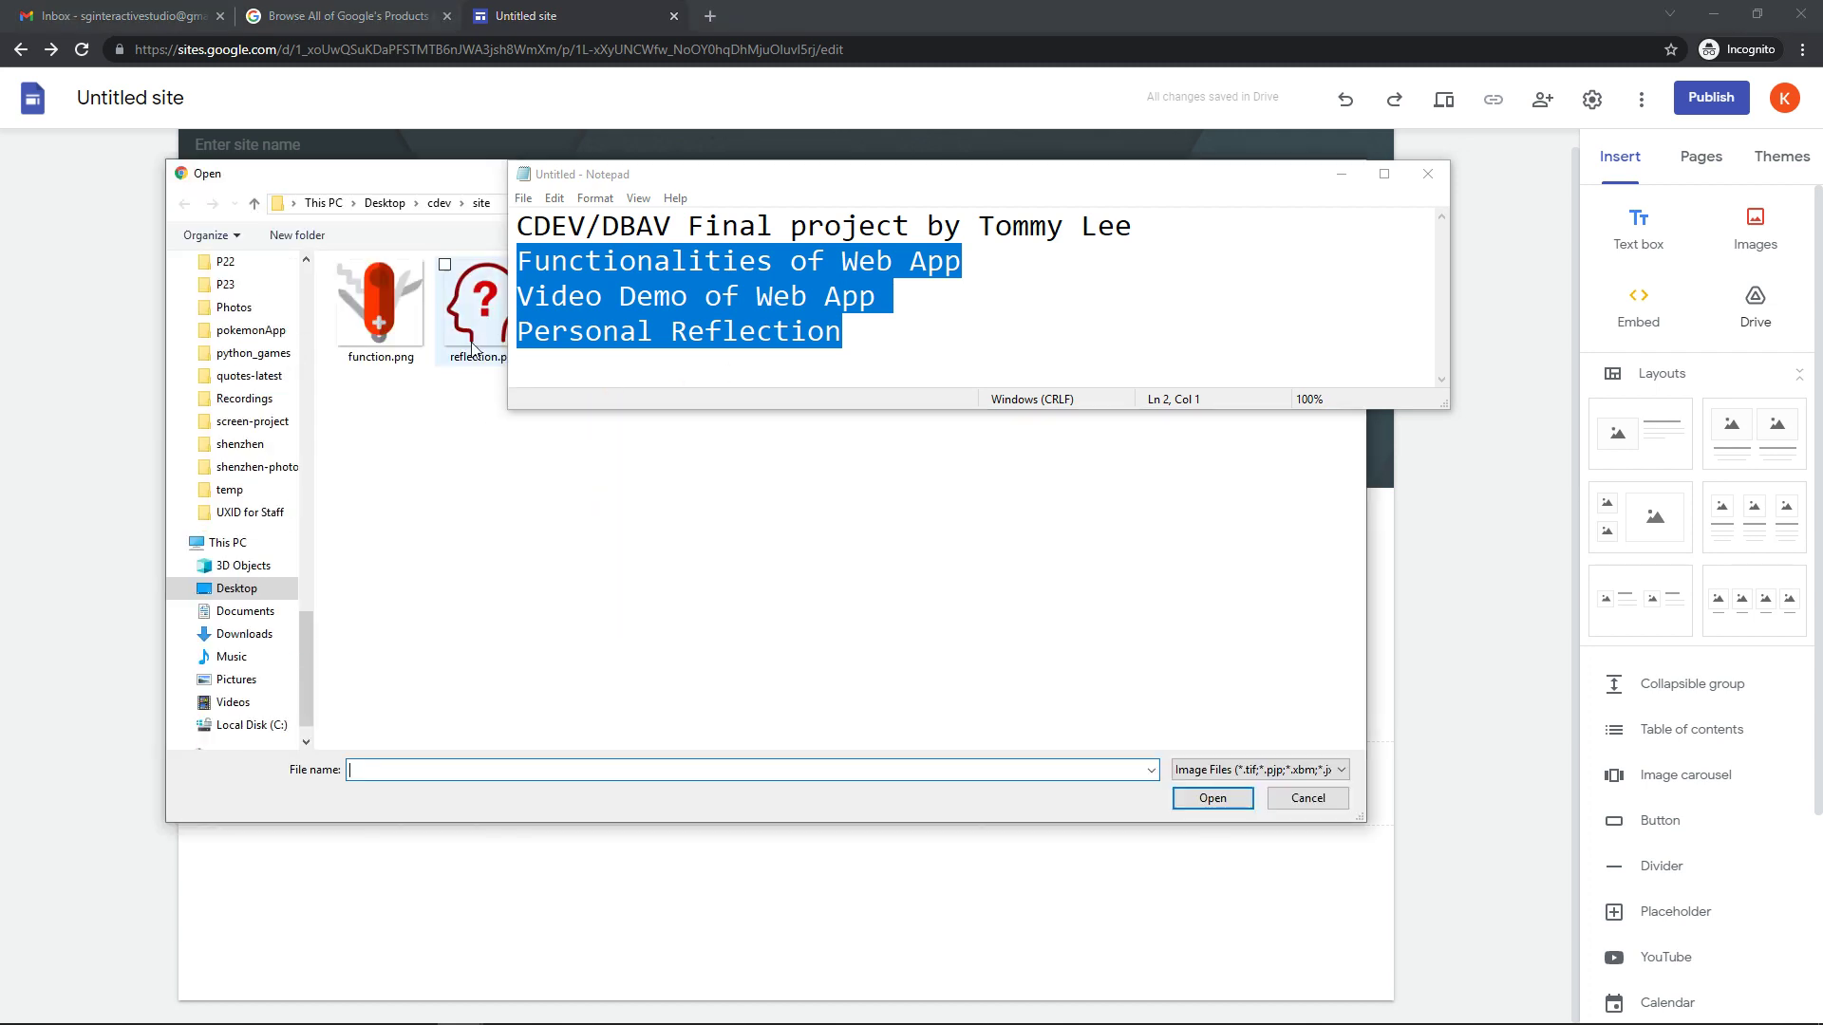
left_click_drag(662, 176, 957, 206)
left_click(588, 307)
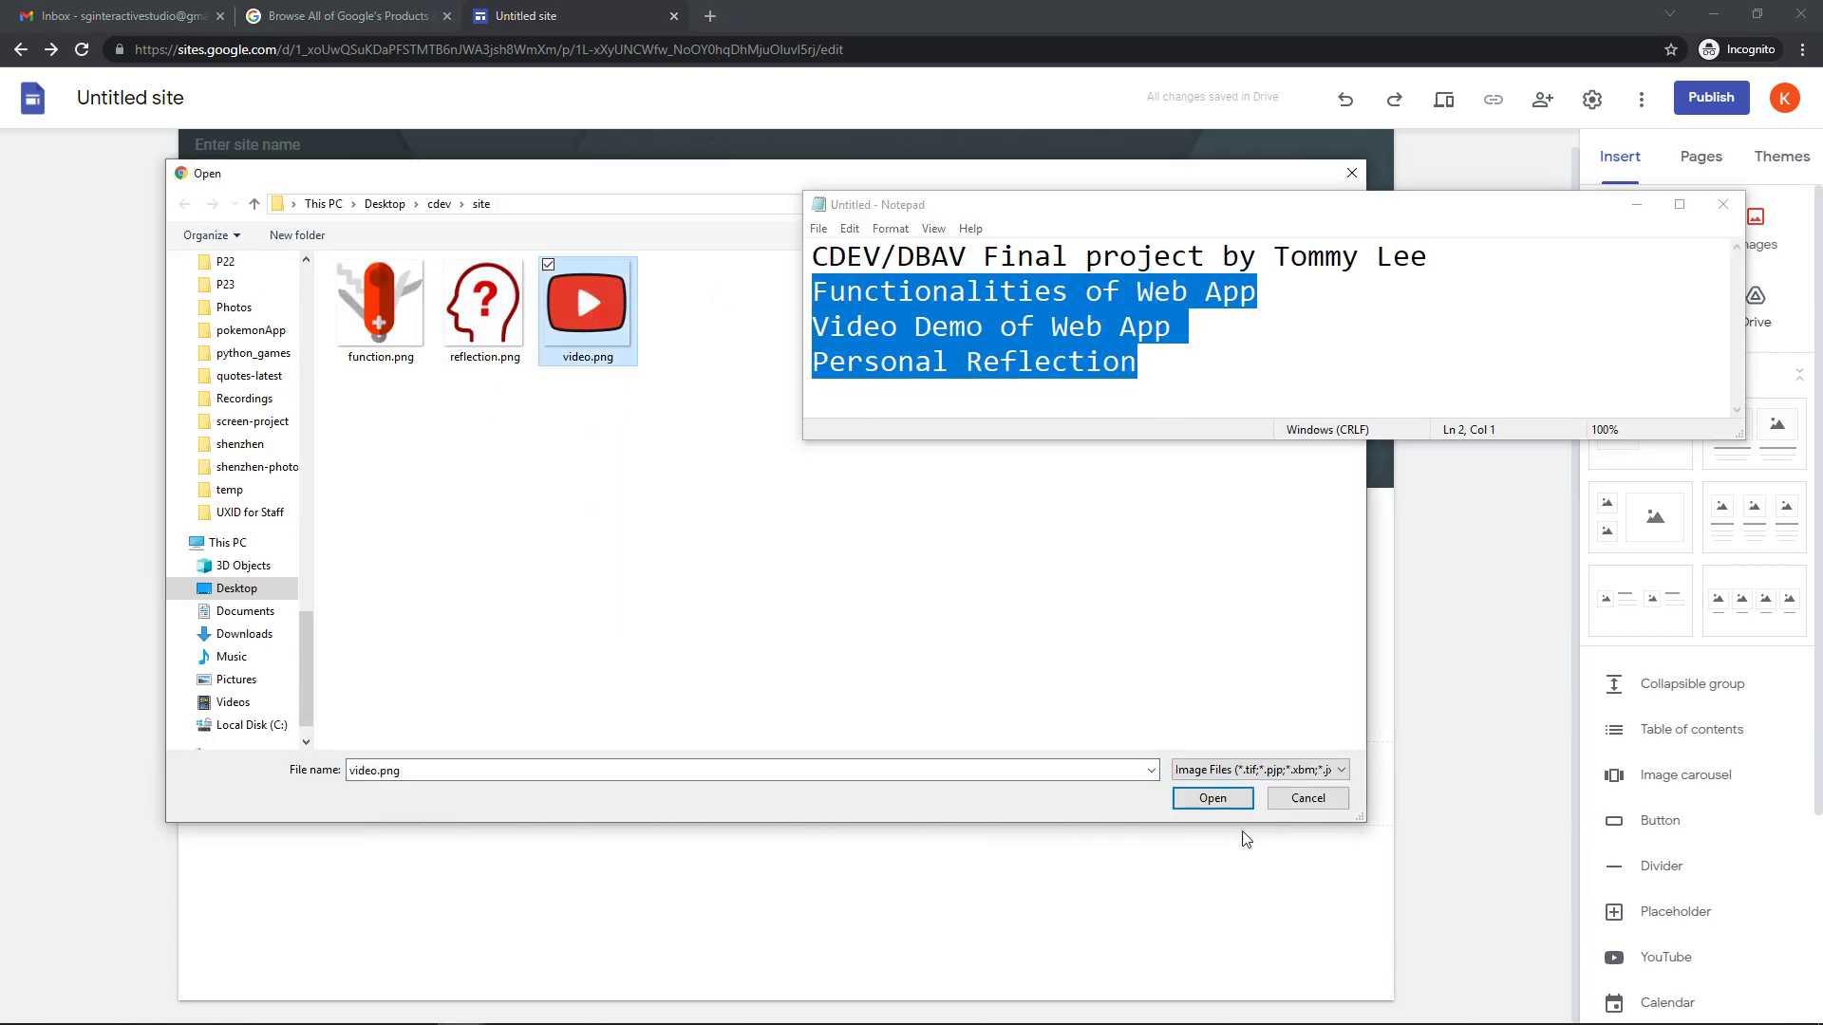
left_click(1212, 797)
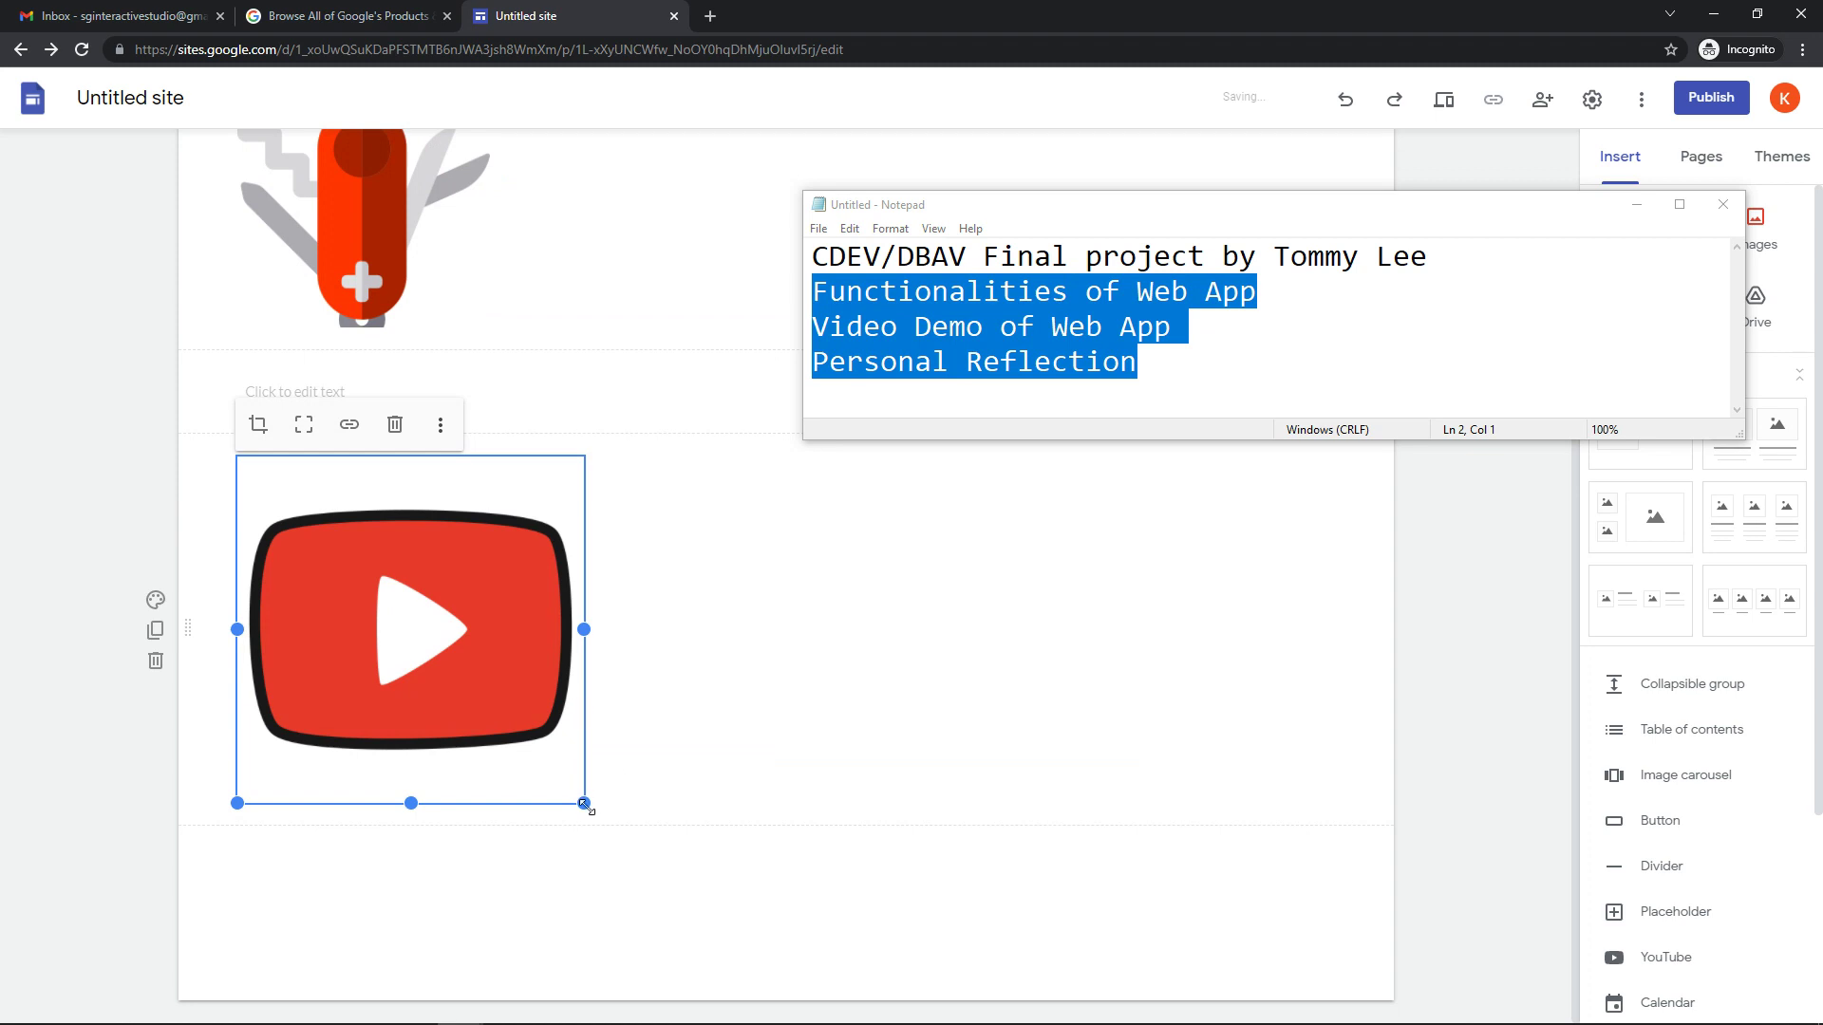
left_click_drag(584, 803, 494, 739)
left_click_drag(430, 618, 719, 267)
left_click_drag(968, 214, 1243, 769)
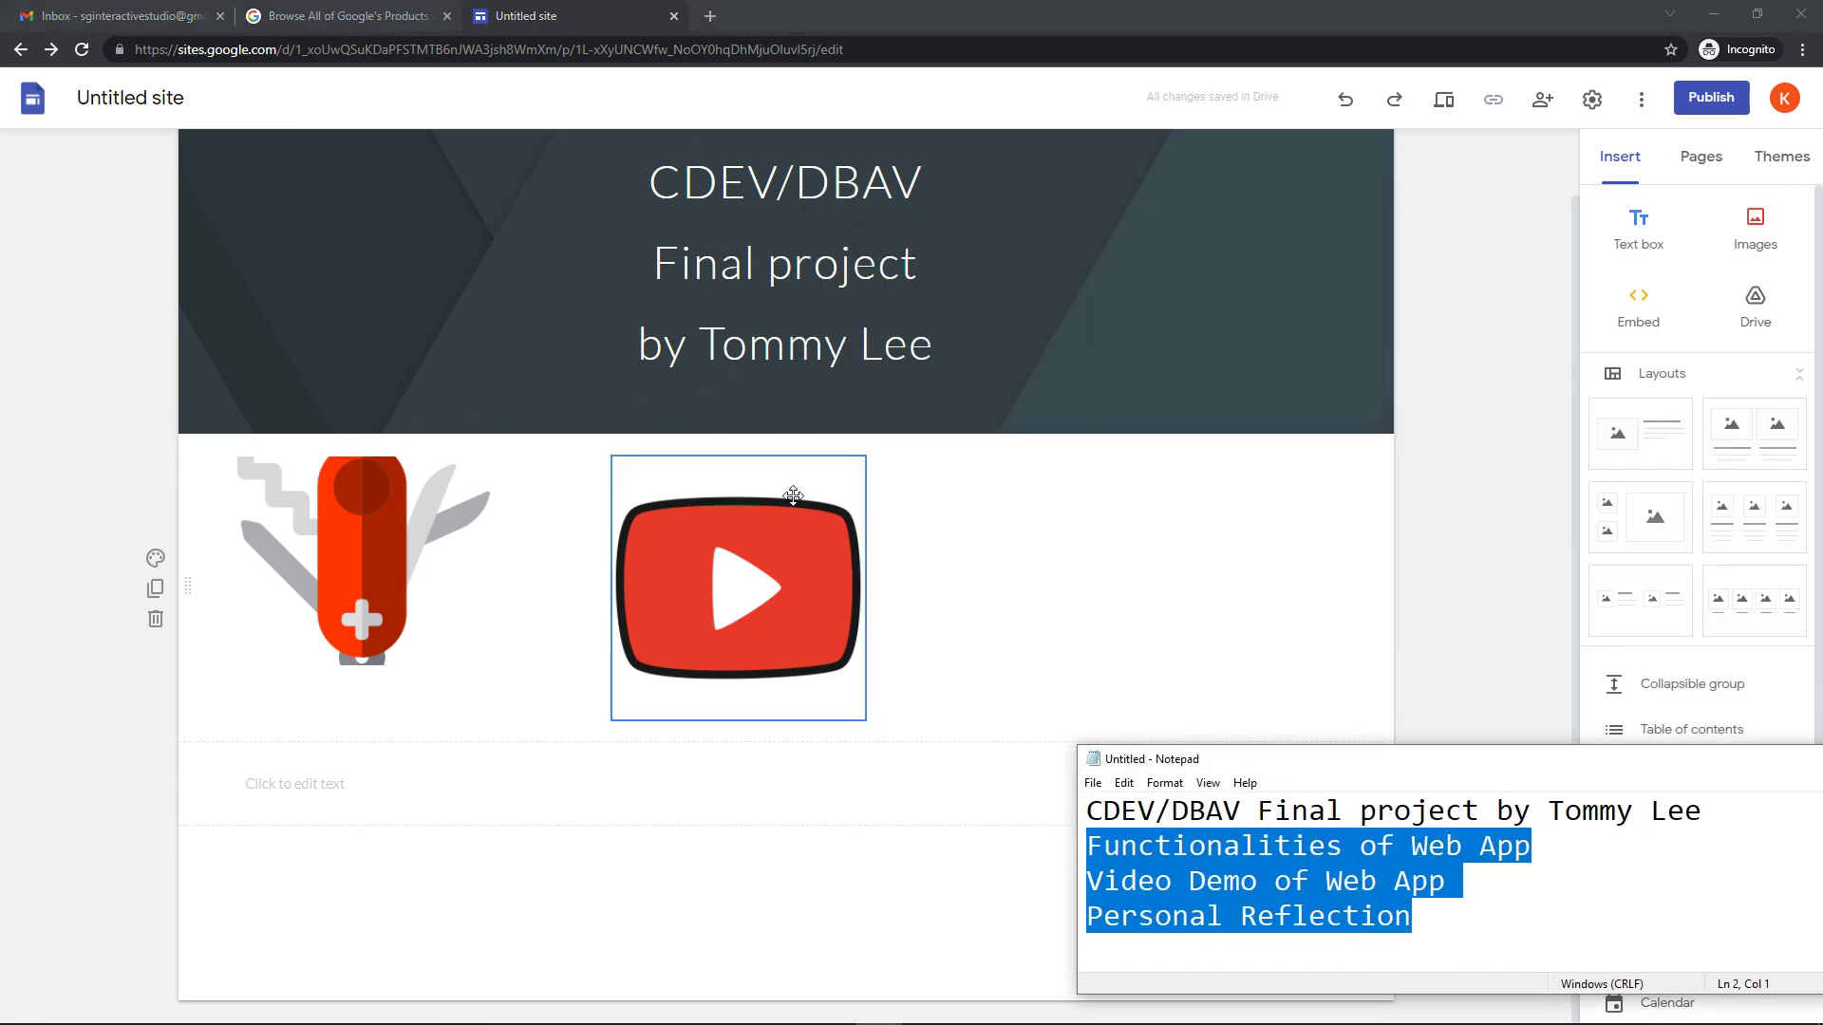
mouse_move(794, 494)
left_mouse_down()
mouse_move(874, 504)
mouse_move(781, 488)
left_mouse_up()
left_click(943, 761)
left_click_drag(957, 816, 866, 670)
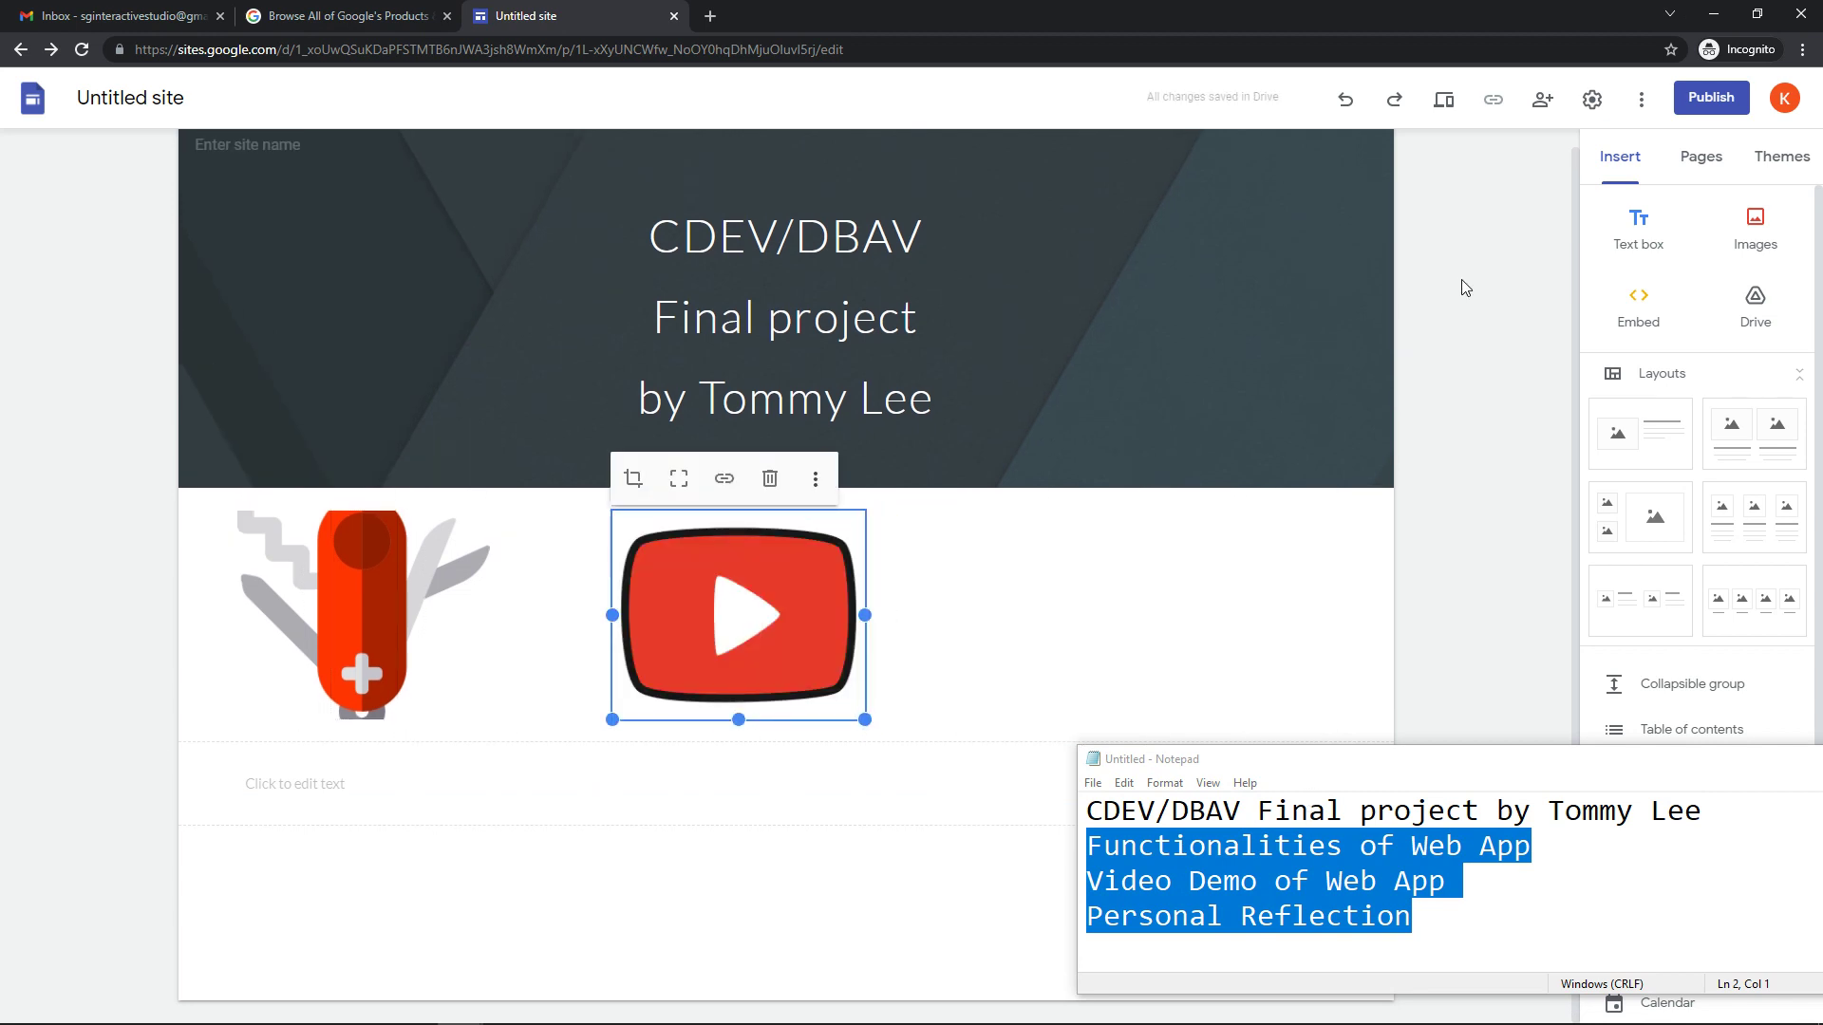
Step: Add an empty text box under the video icon, narrowed to one column
left_click(732, 806)
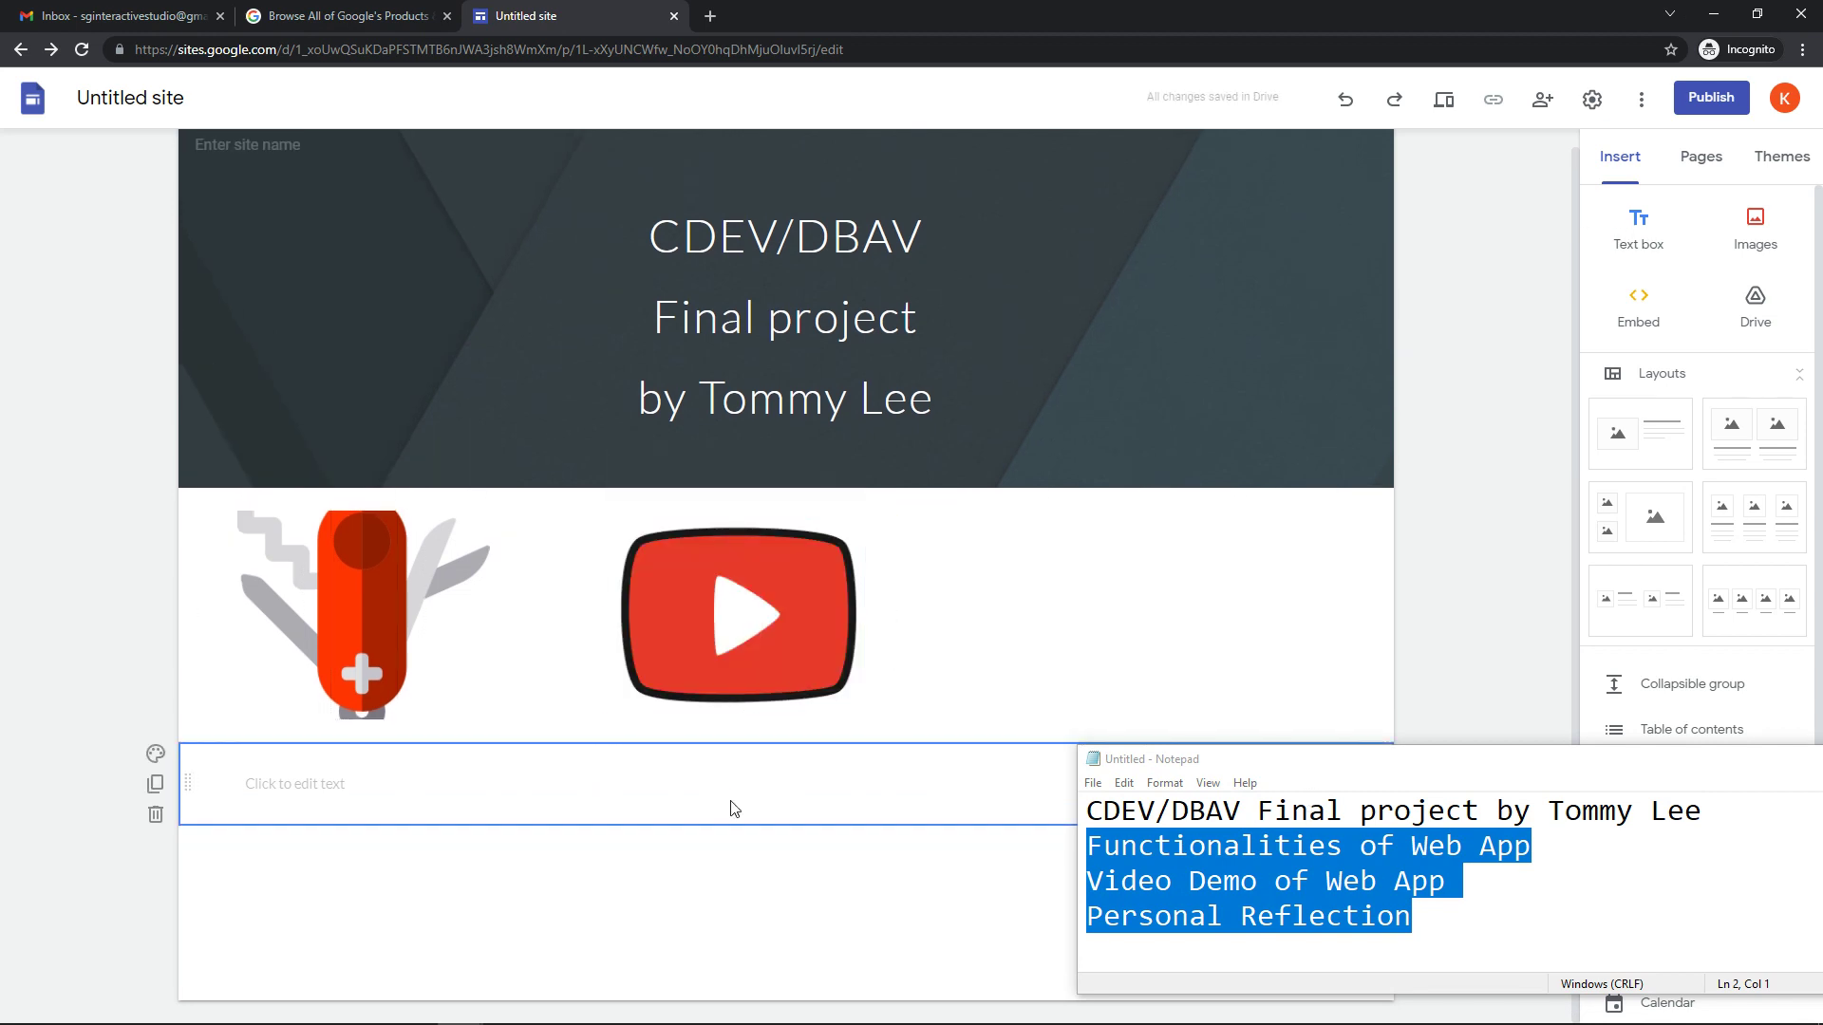
left_click(1652, 230)
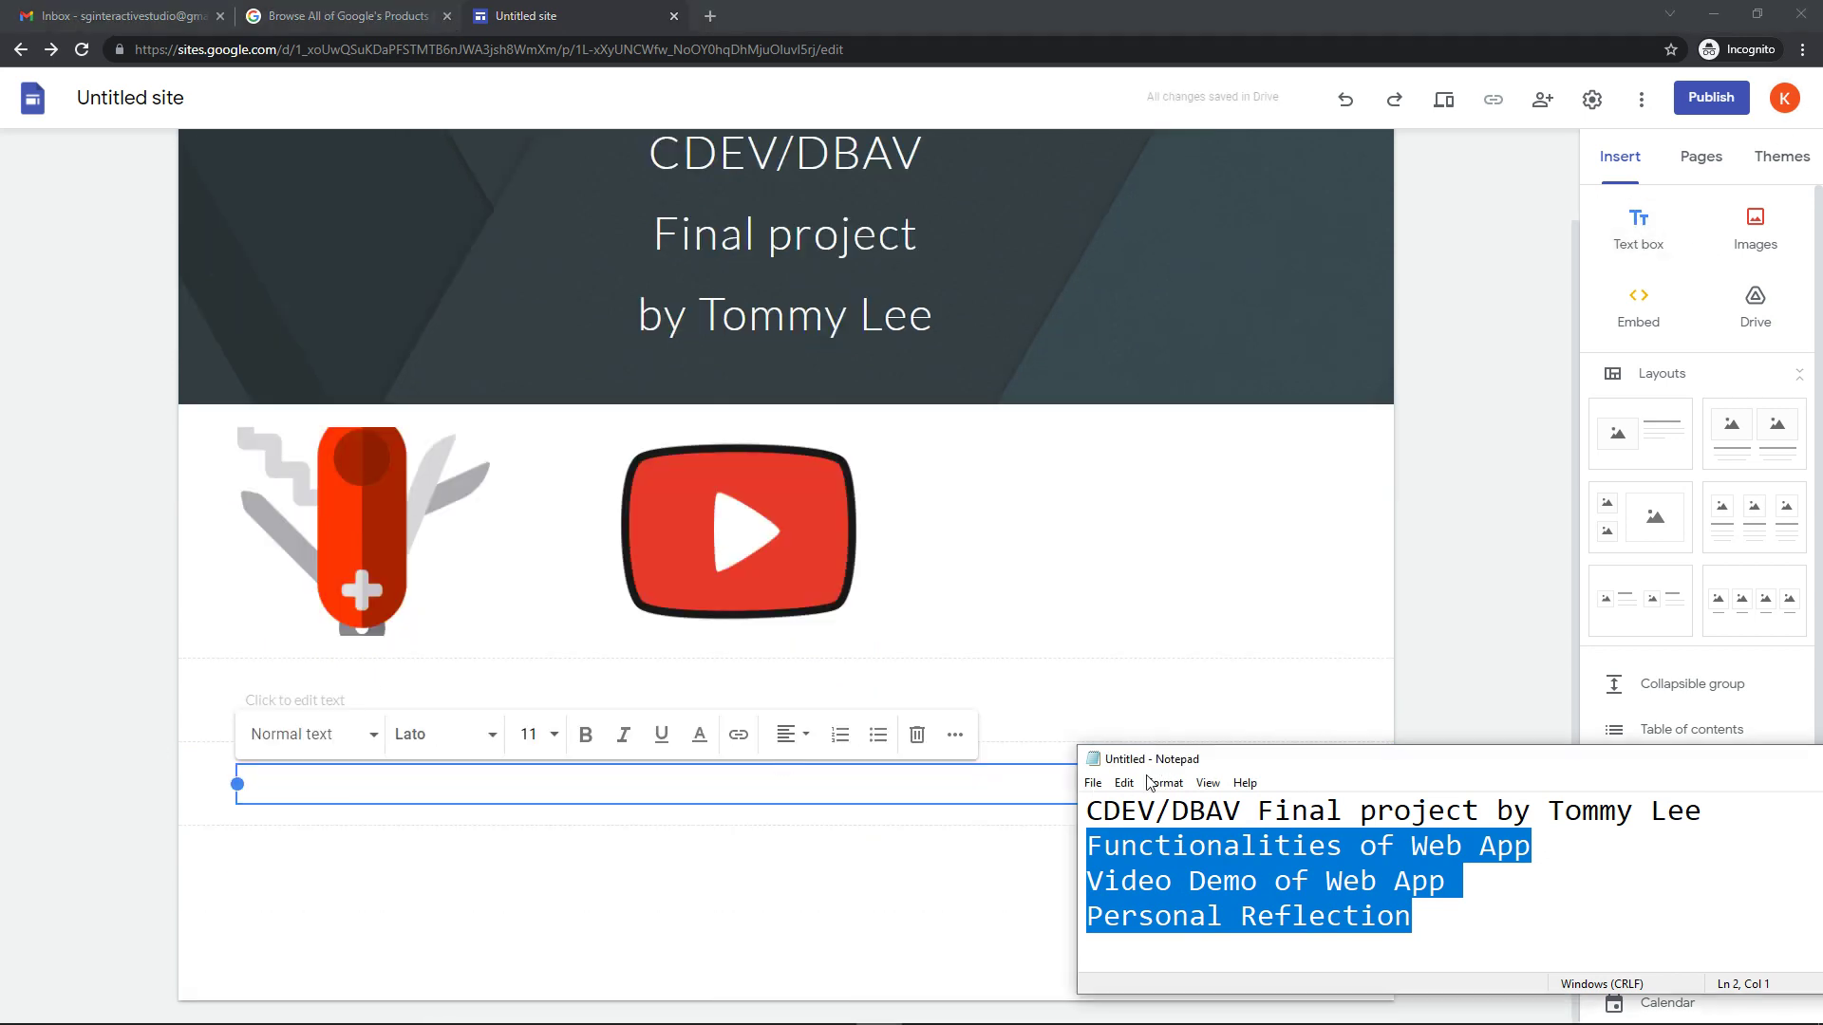
left_click_drag(1331, 786, 732, 699)
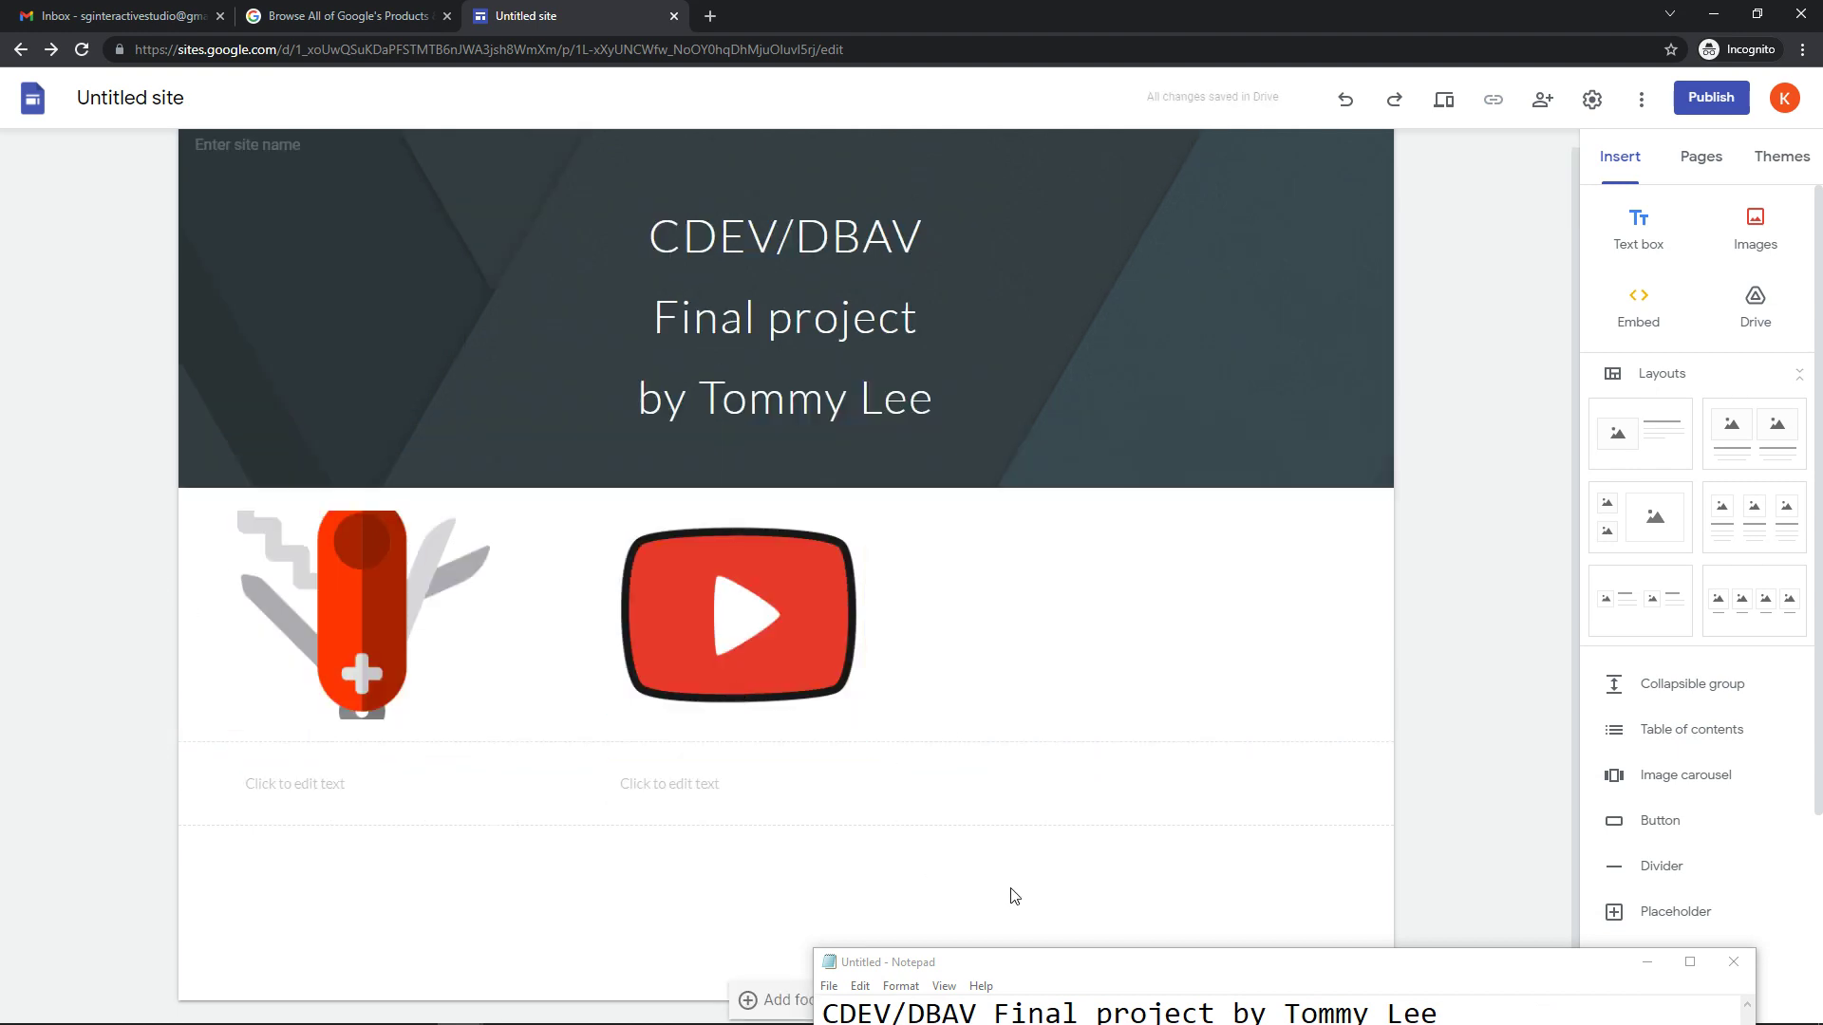
Step: Upload reflection.png, shrink it and place it at the right end of the icon row
left_click(1755, 228)
left_click(1748, 296)
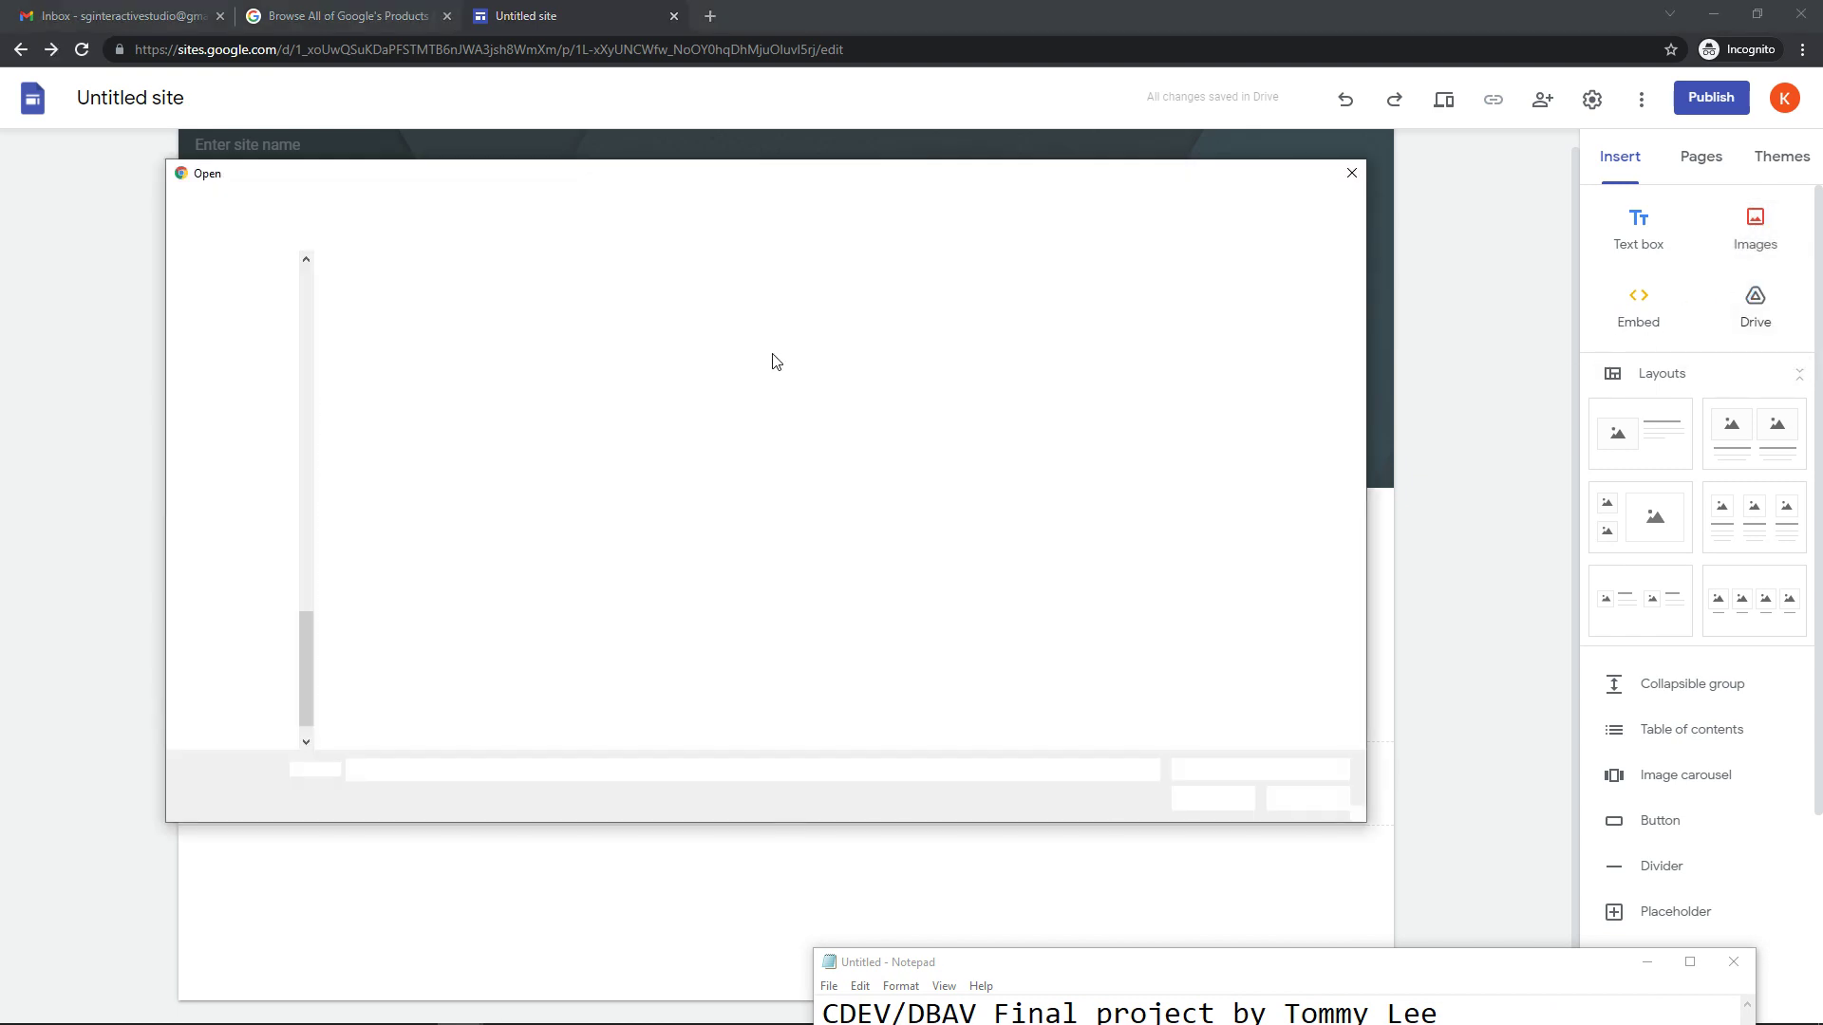
left_click(484, 306)
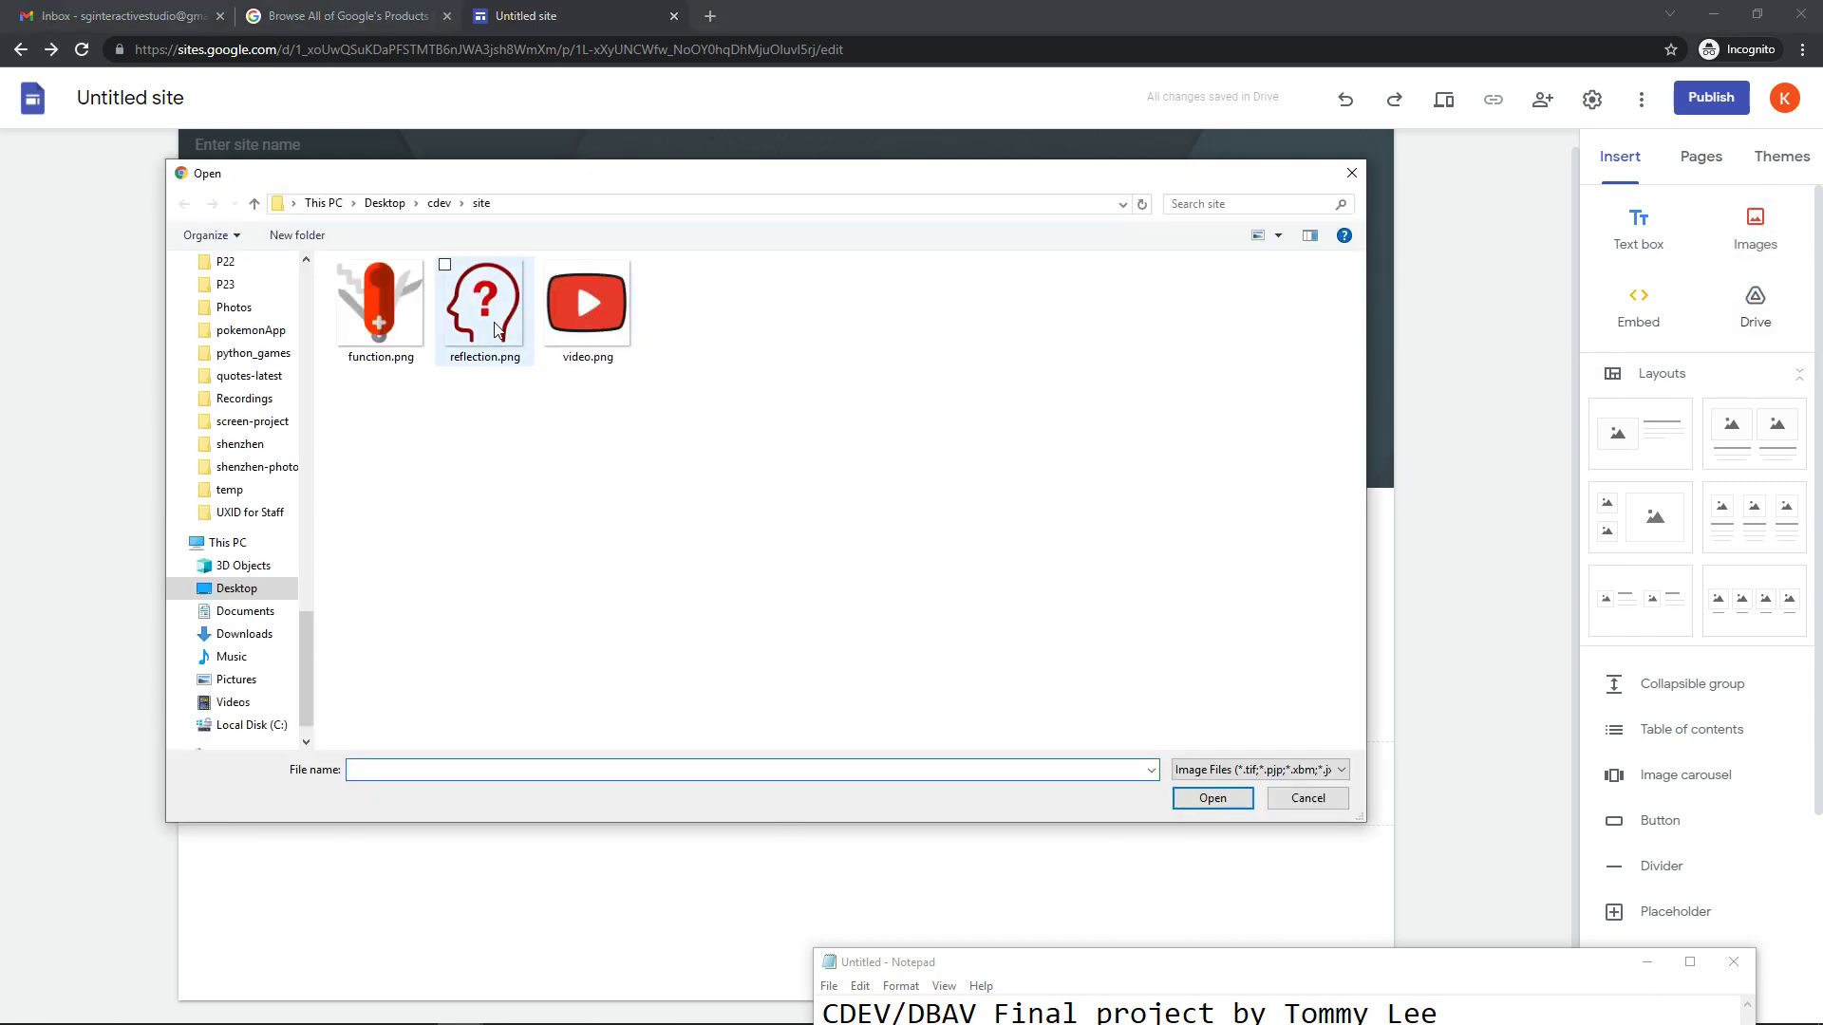
left_click(1212, 799)
left_click_drag(583, 805, 491, 698)
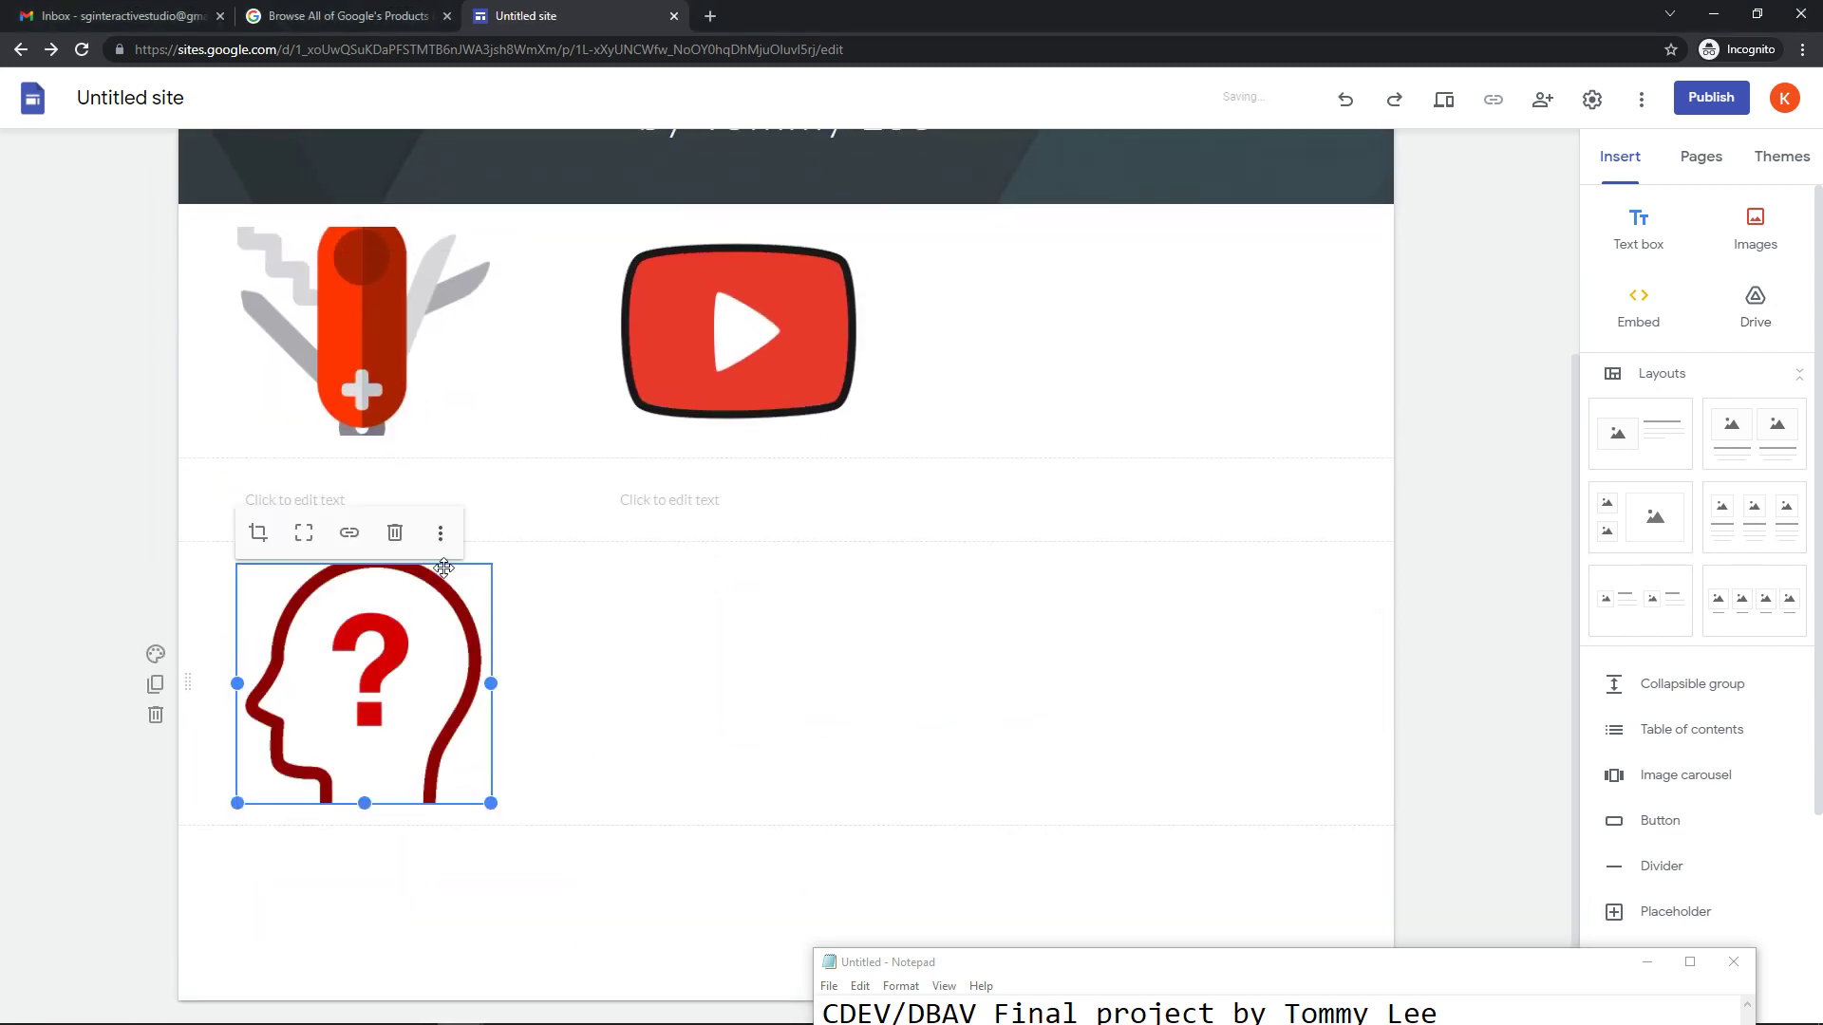
left_click_drag(444, 569, 1215, 252)
left_click(708, 630)
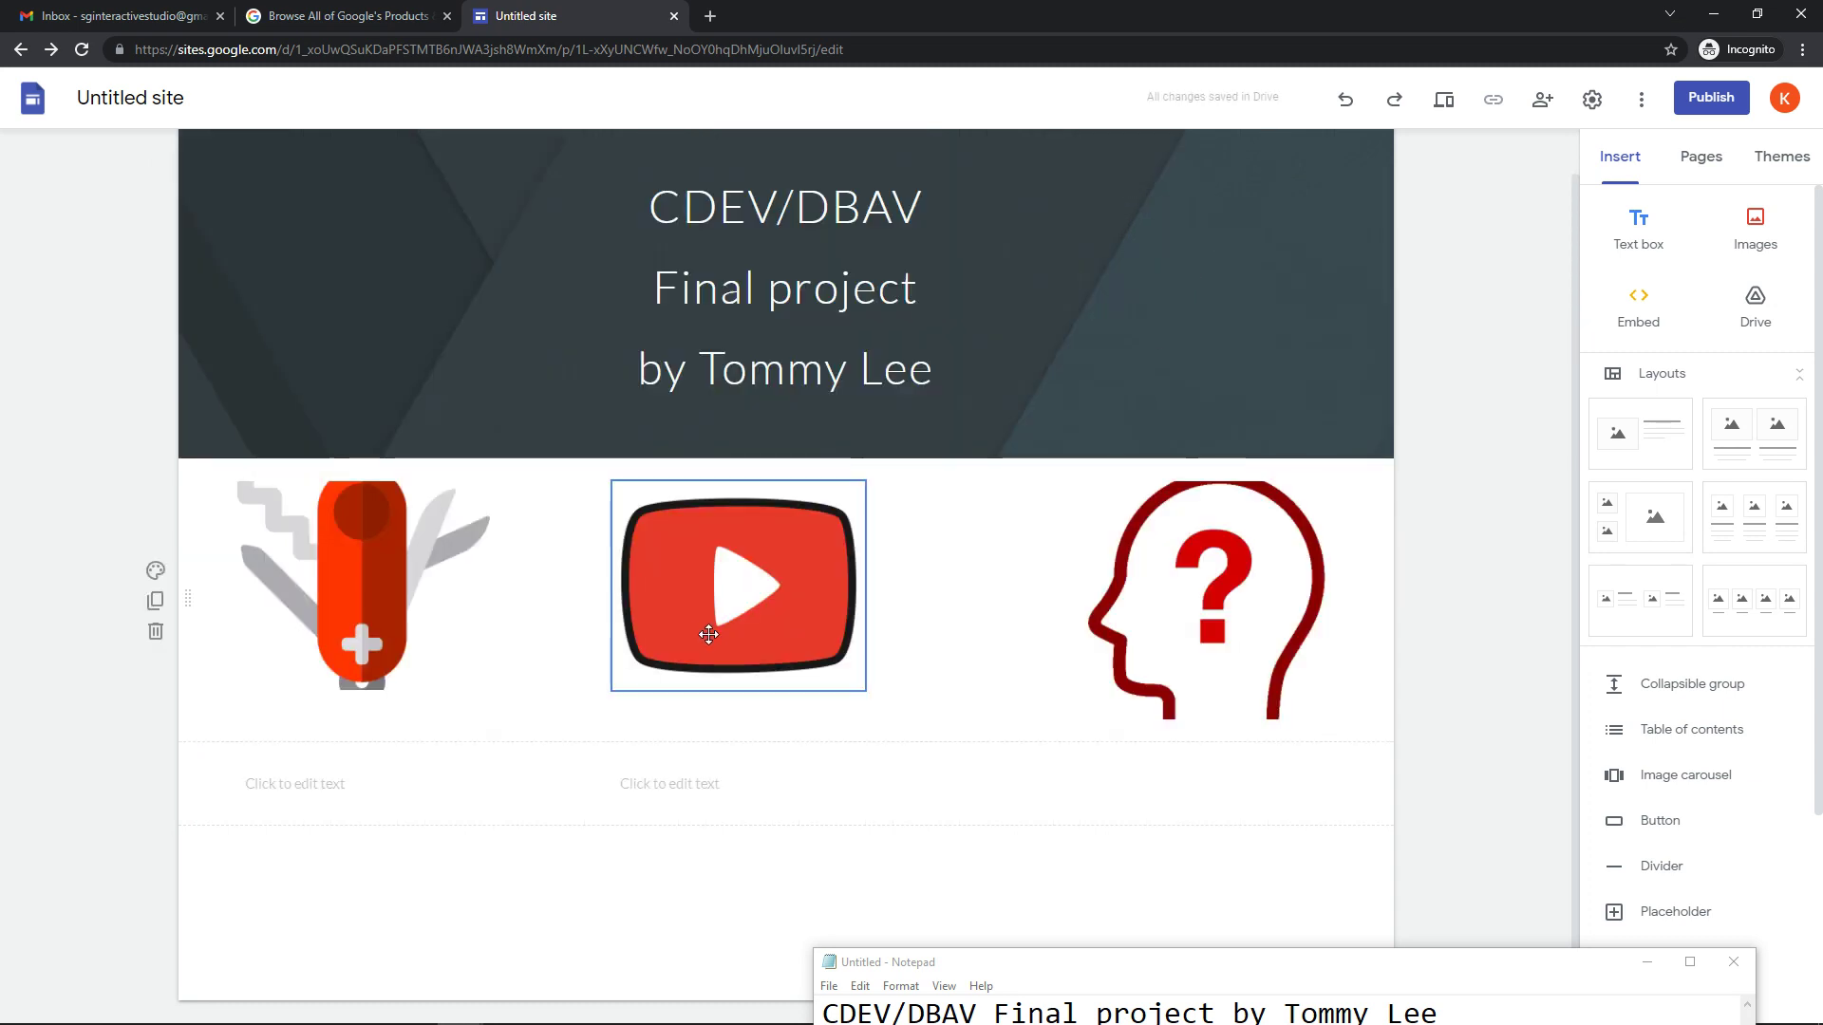
left_click_drag(748, 612, 704, 551)
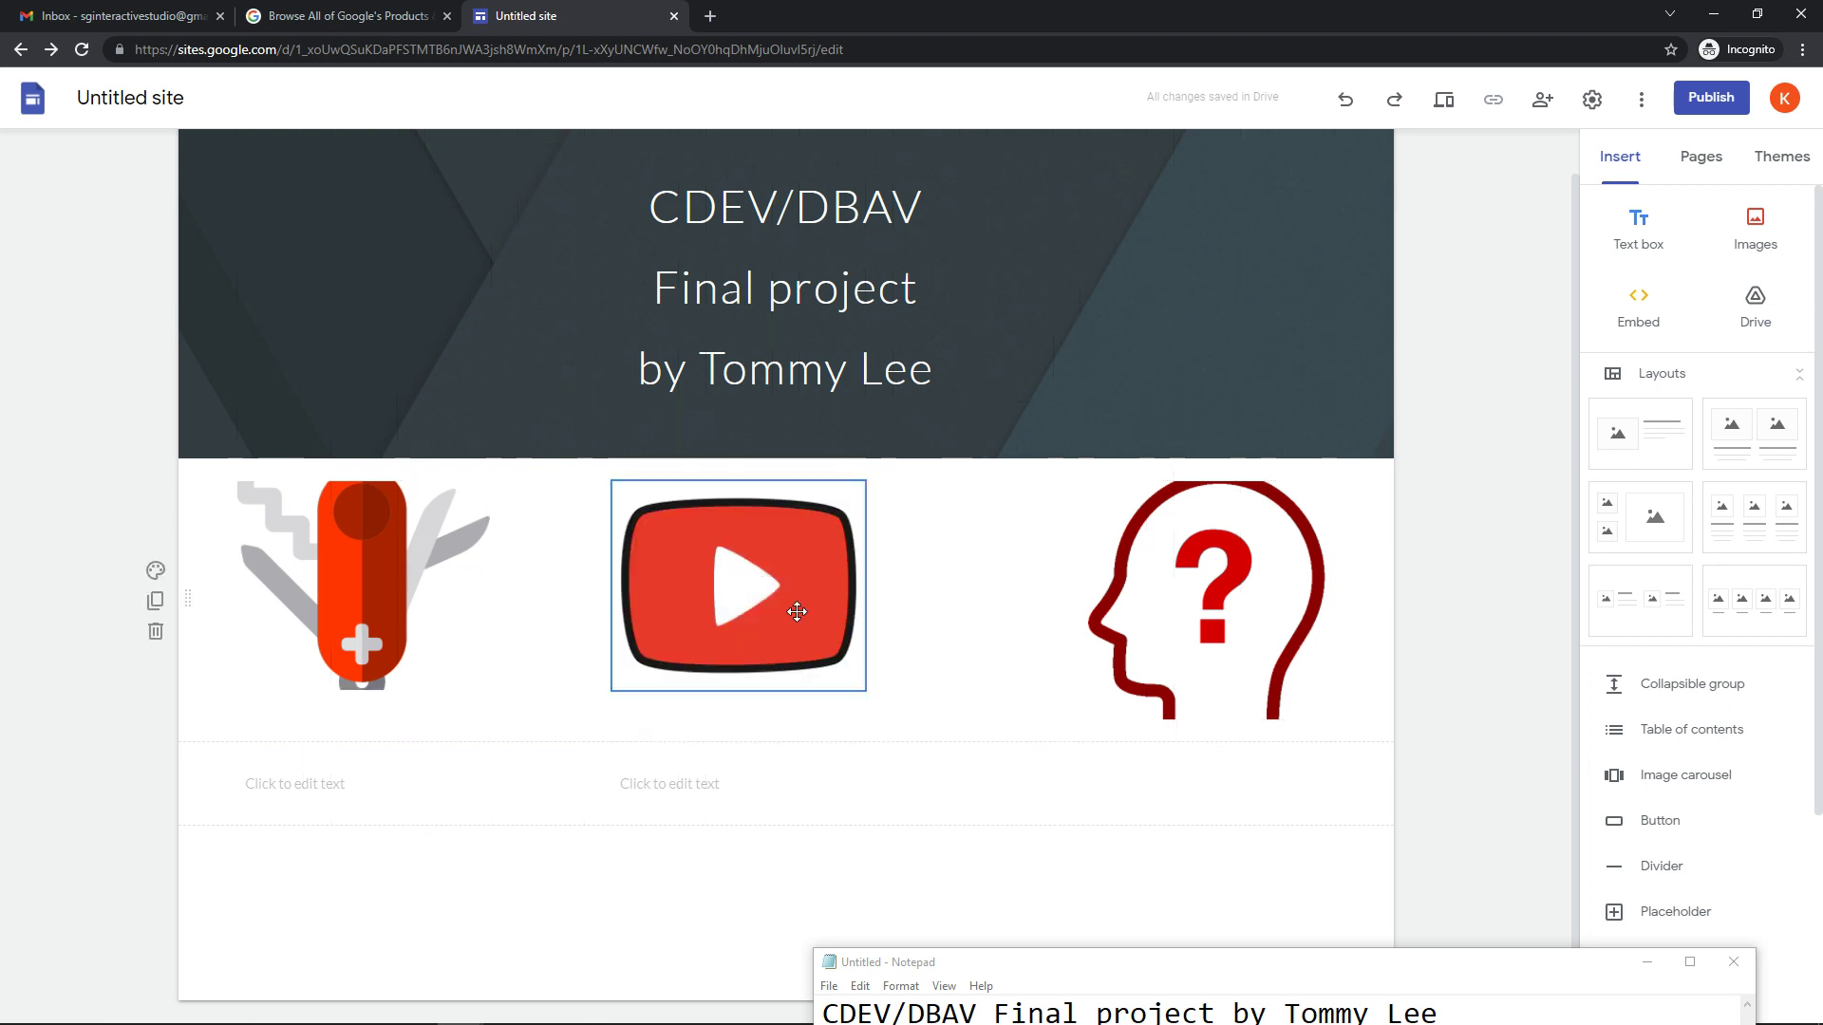
Step: Resize the video icon and realign the knife, video and question-head icons in their slots
left_click(859, 685)
left_click_drag(864, 690, 909, 718)
left_click_drag(786, 598, 806, 590)
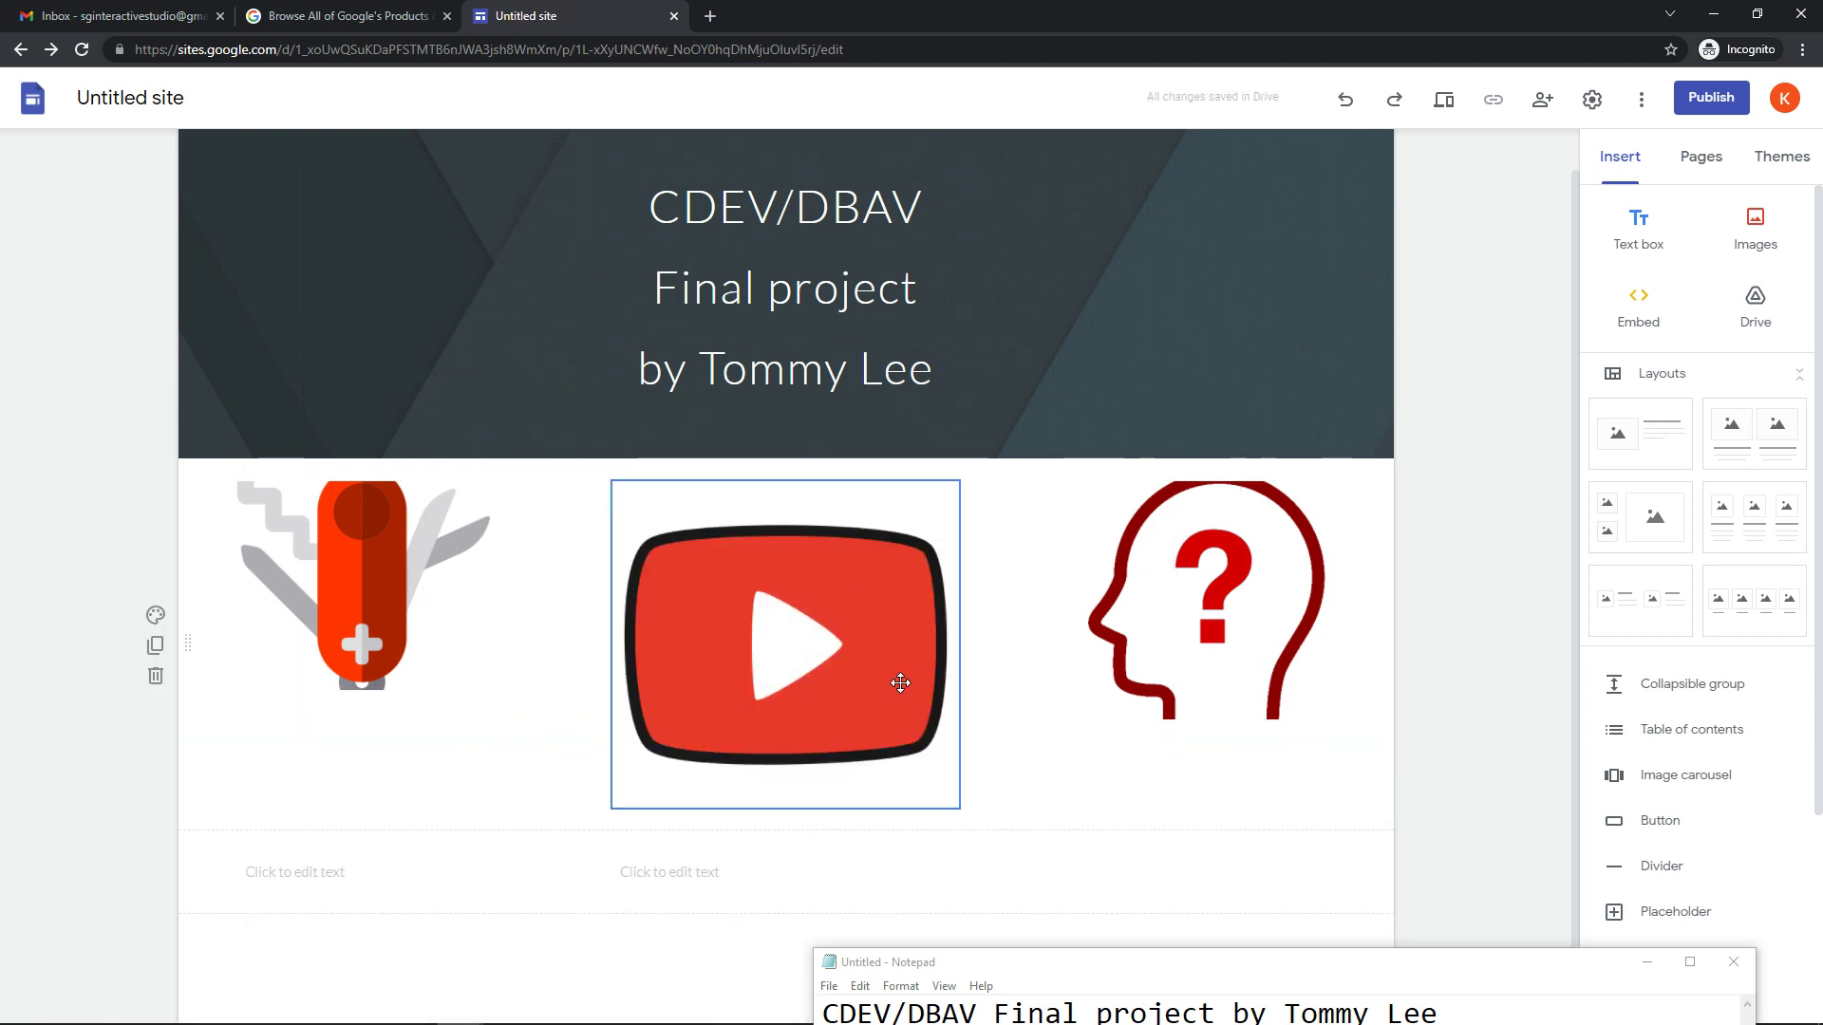
left_click(822, 672)
left_click_drag(958, 808, 884, 741)
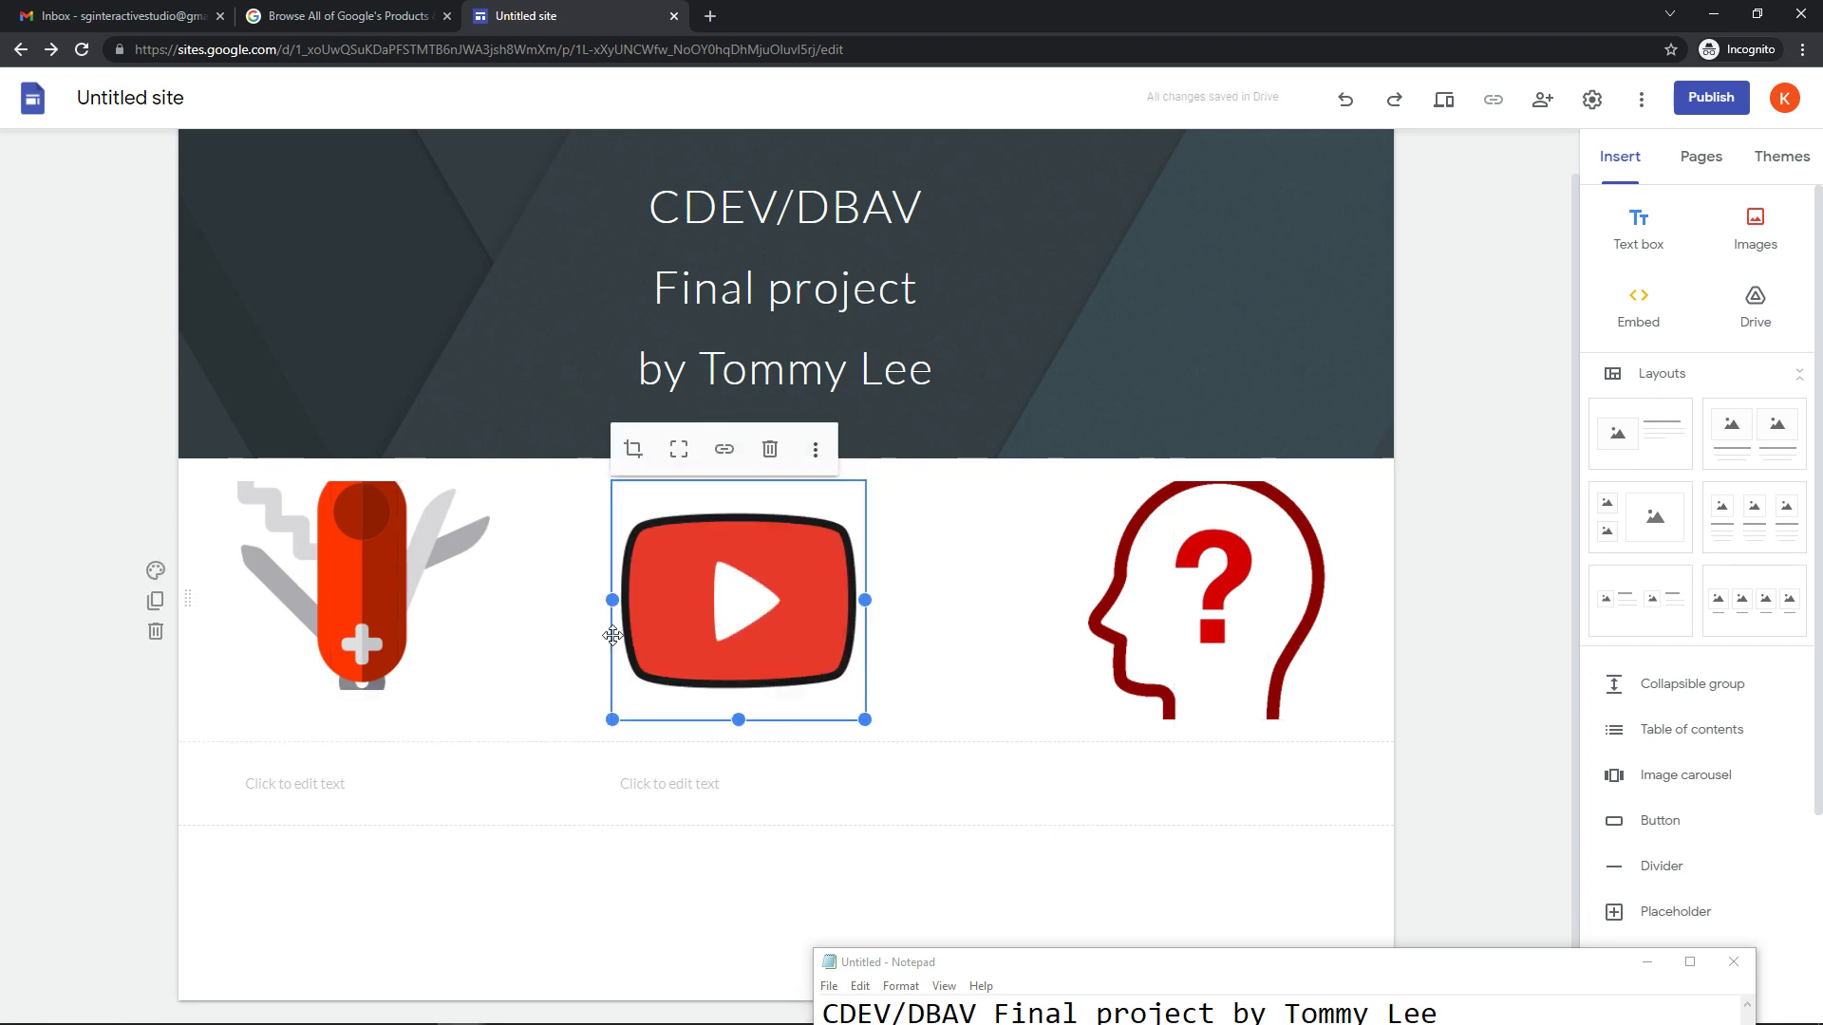
left_click_drag(359, 631, 351, 595)
left_click_drag(1239, 584, 1174, 567)
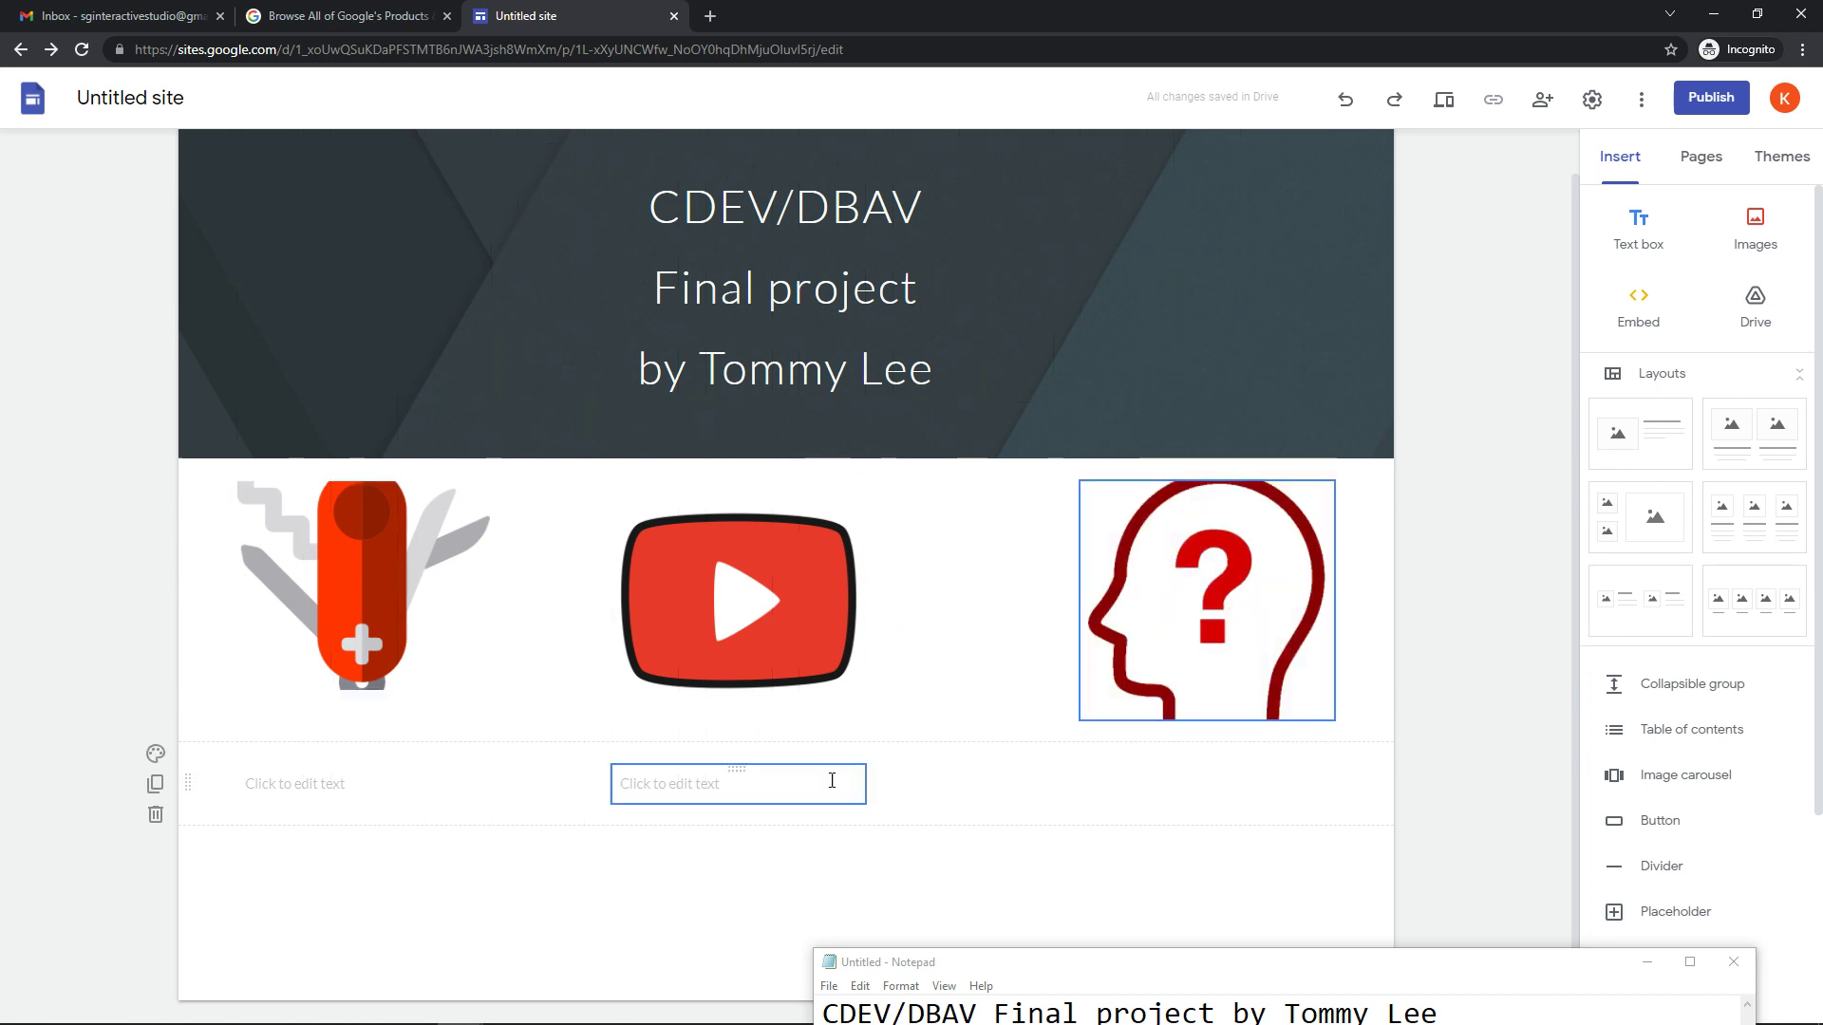
Step: Add a third empty text box, narrowed to one column under the question-head icon
scroll(839, 781, "up", 1)
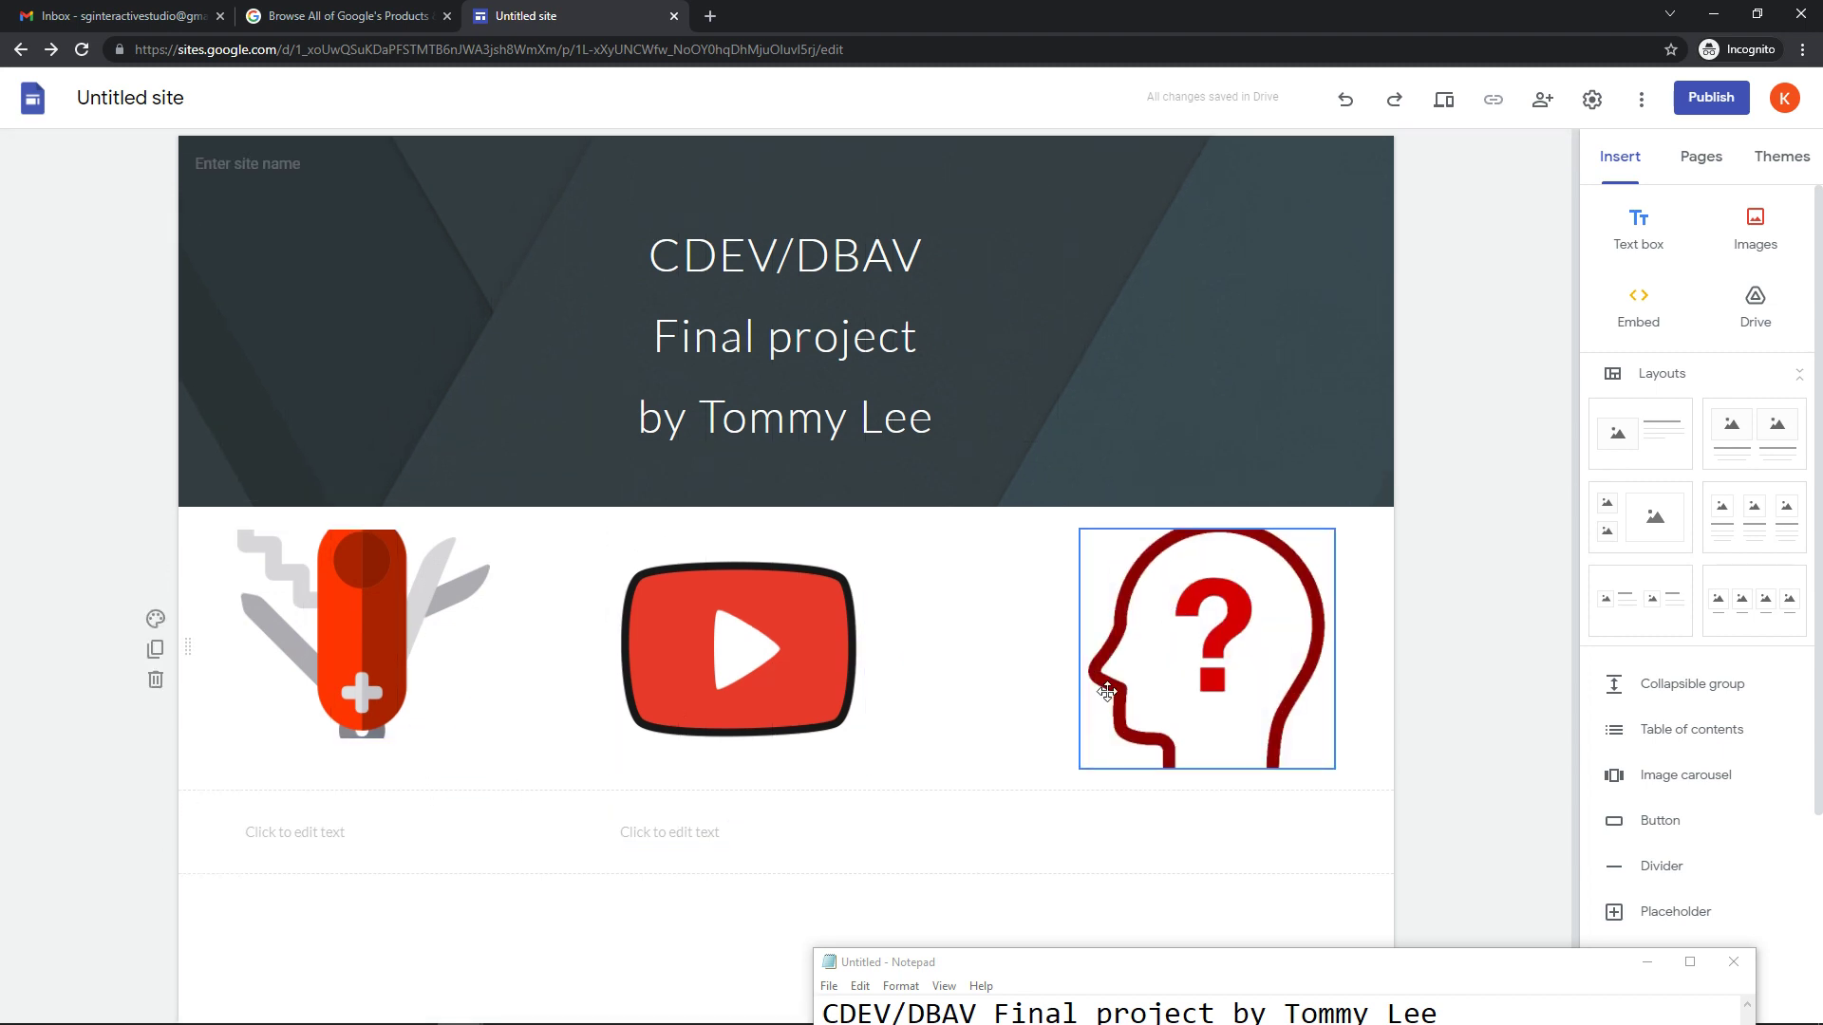
left_click(1638, 232)
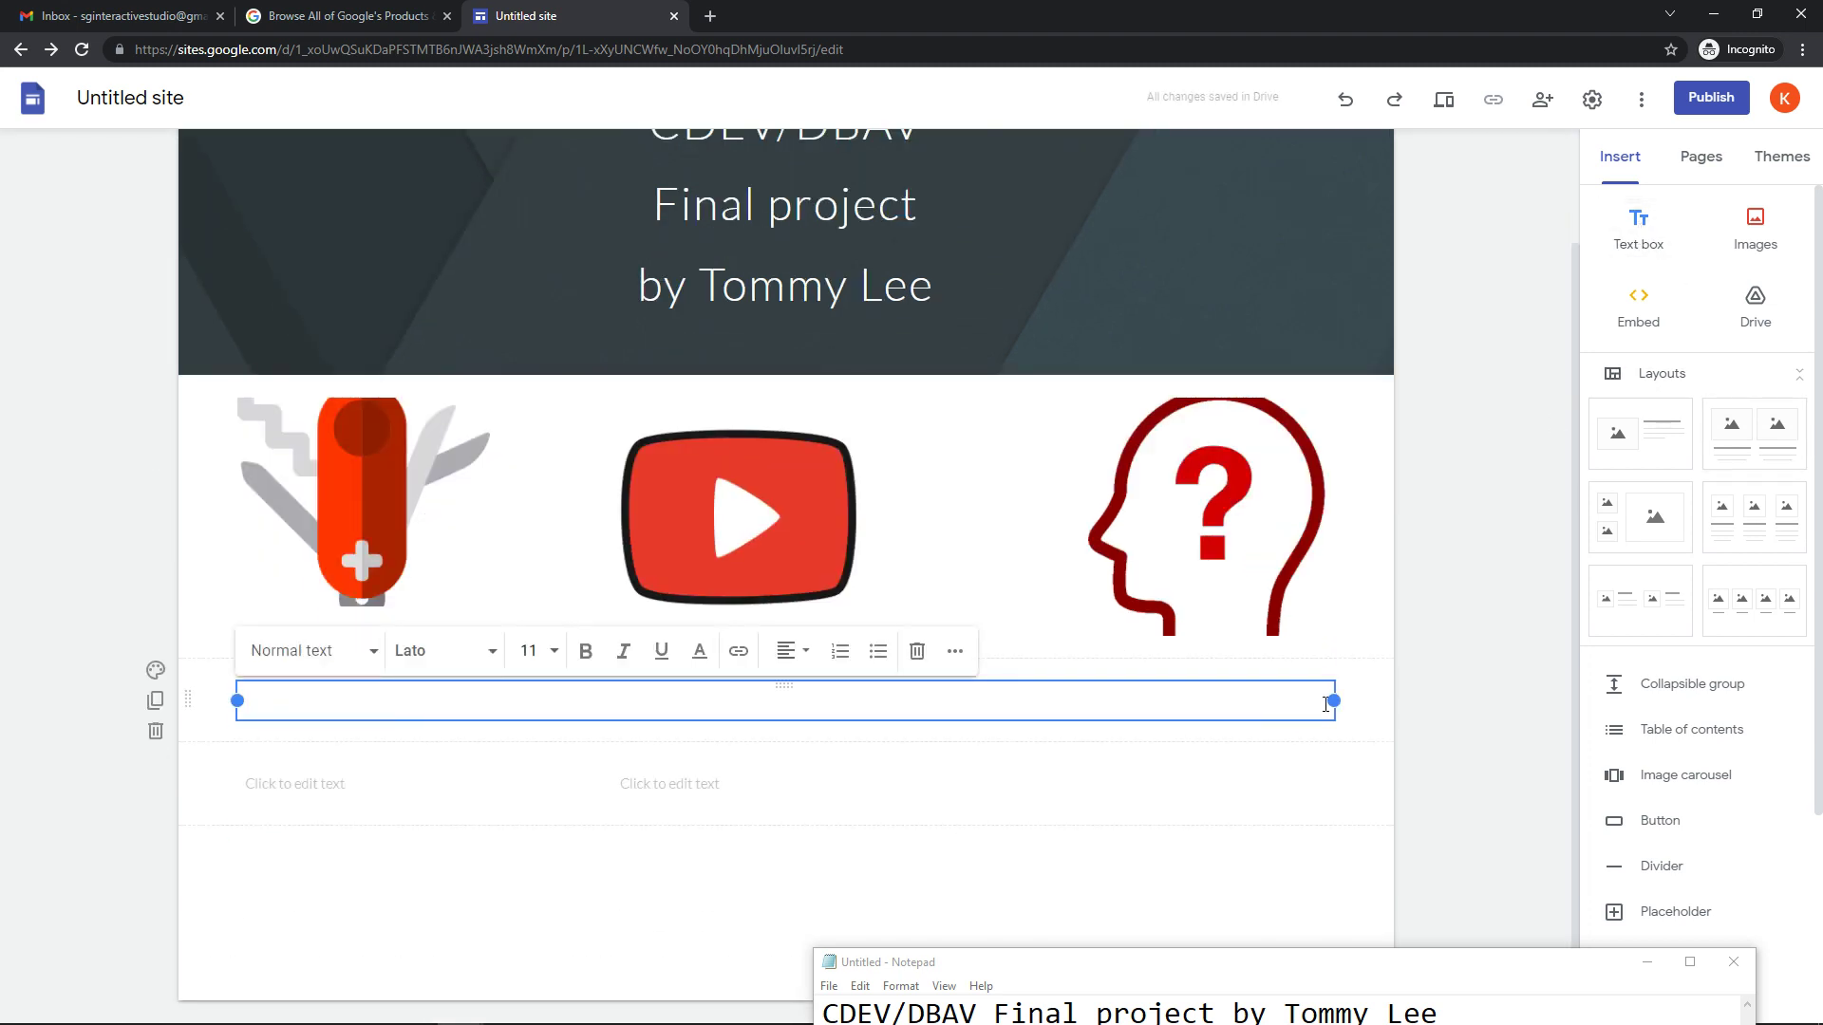
left_click_drag(1320, 700, 1166, 777)
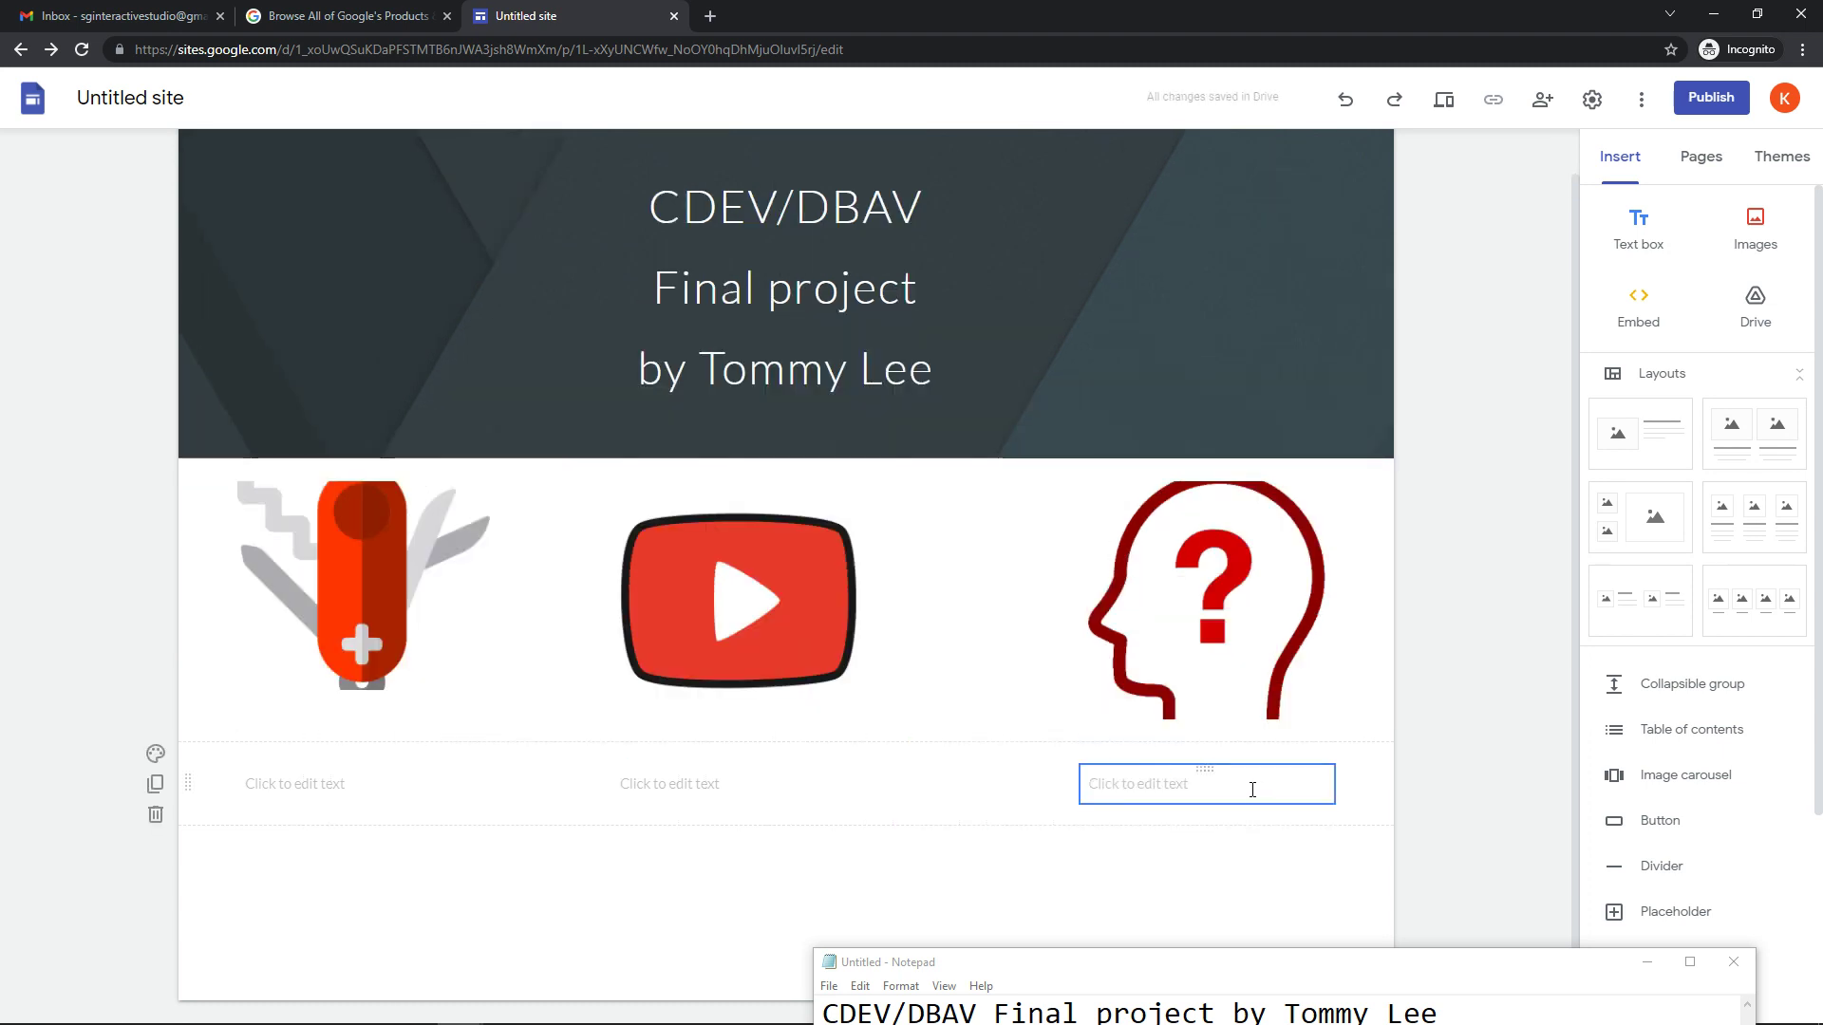
left_click(1208, 974)
left_click_drag(1209, 974, 793, 924)
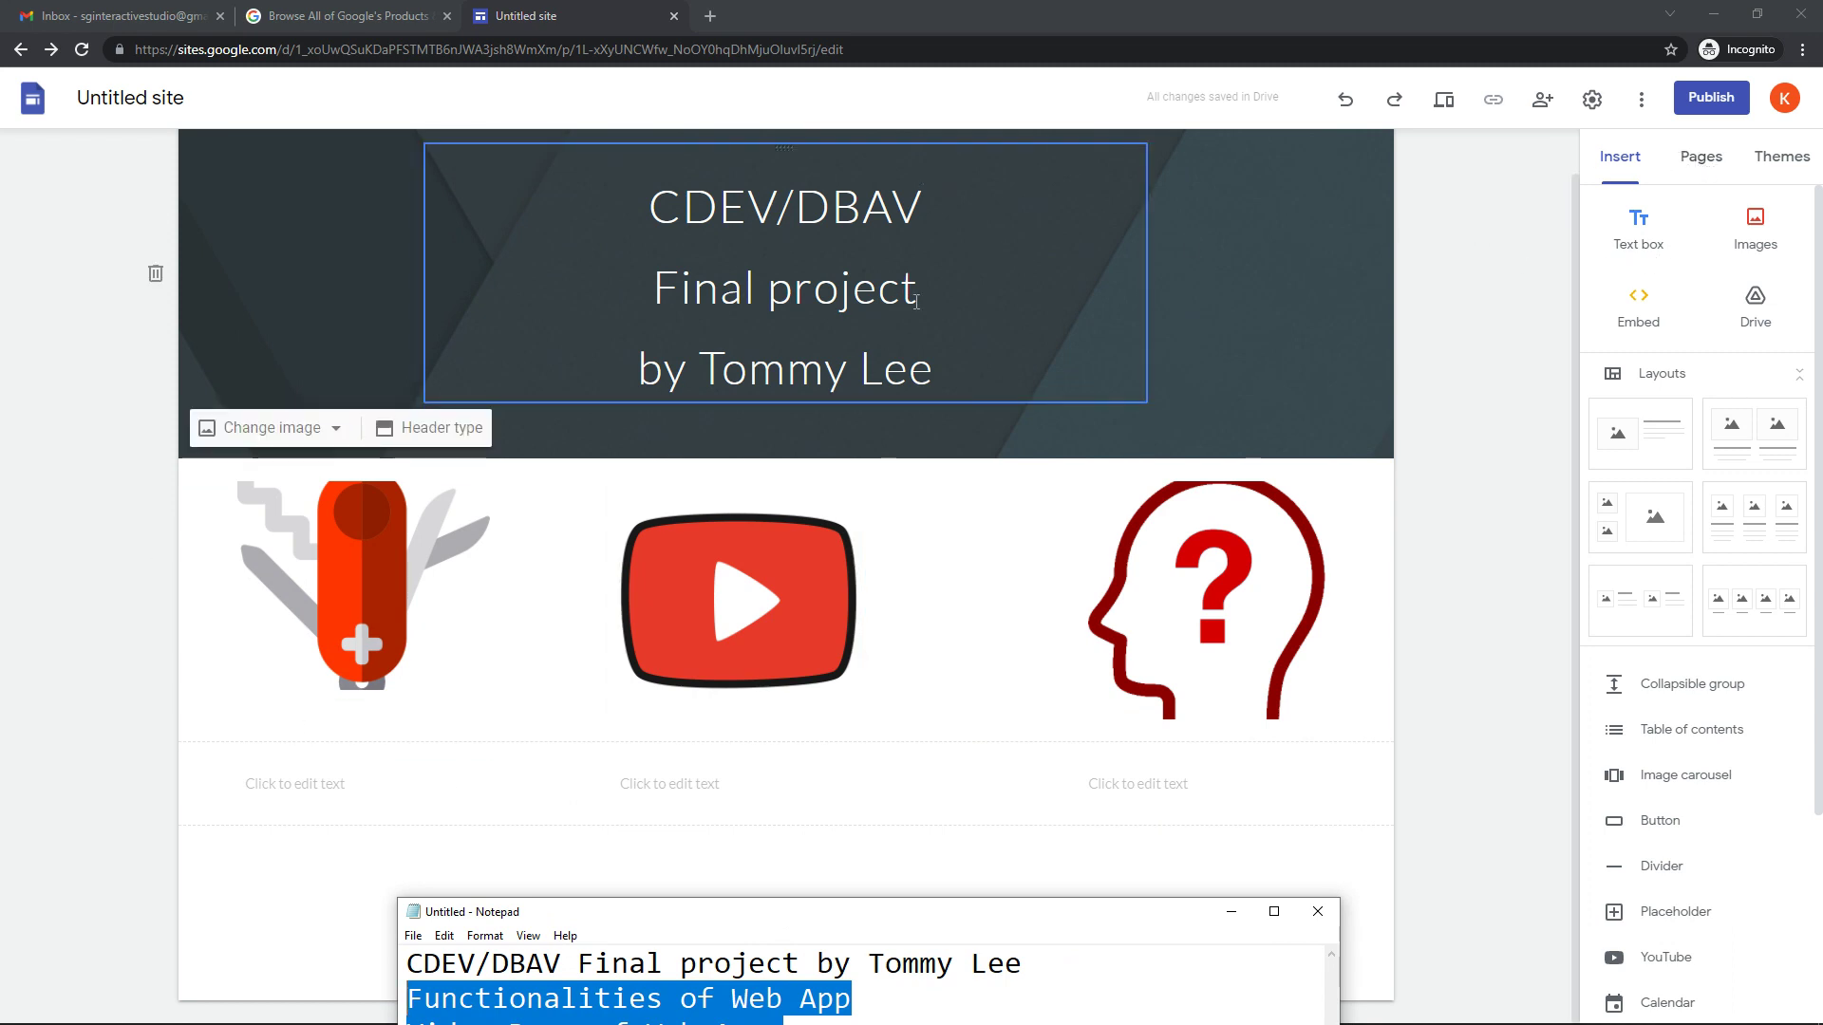
scroll(1136, 329, "up", 1)
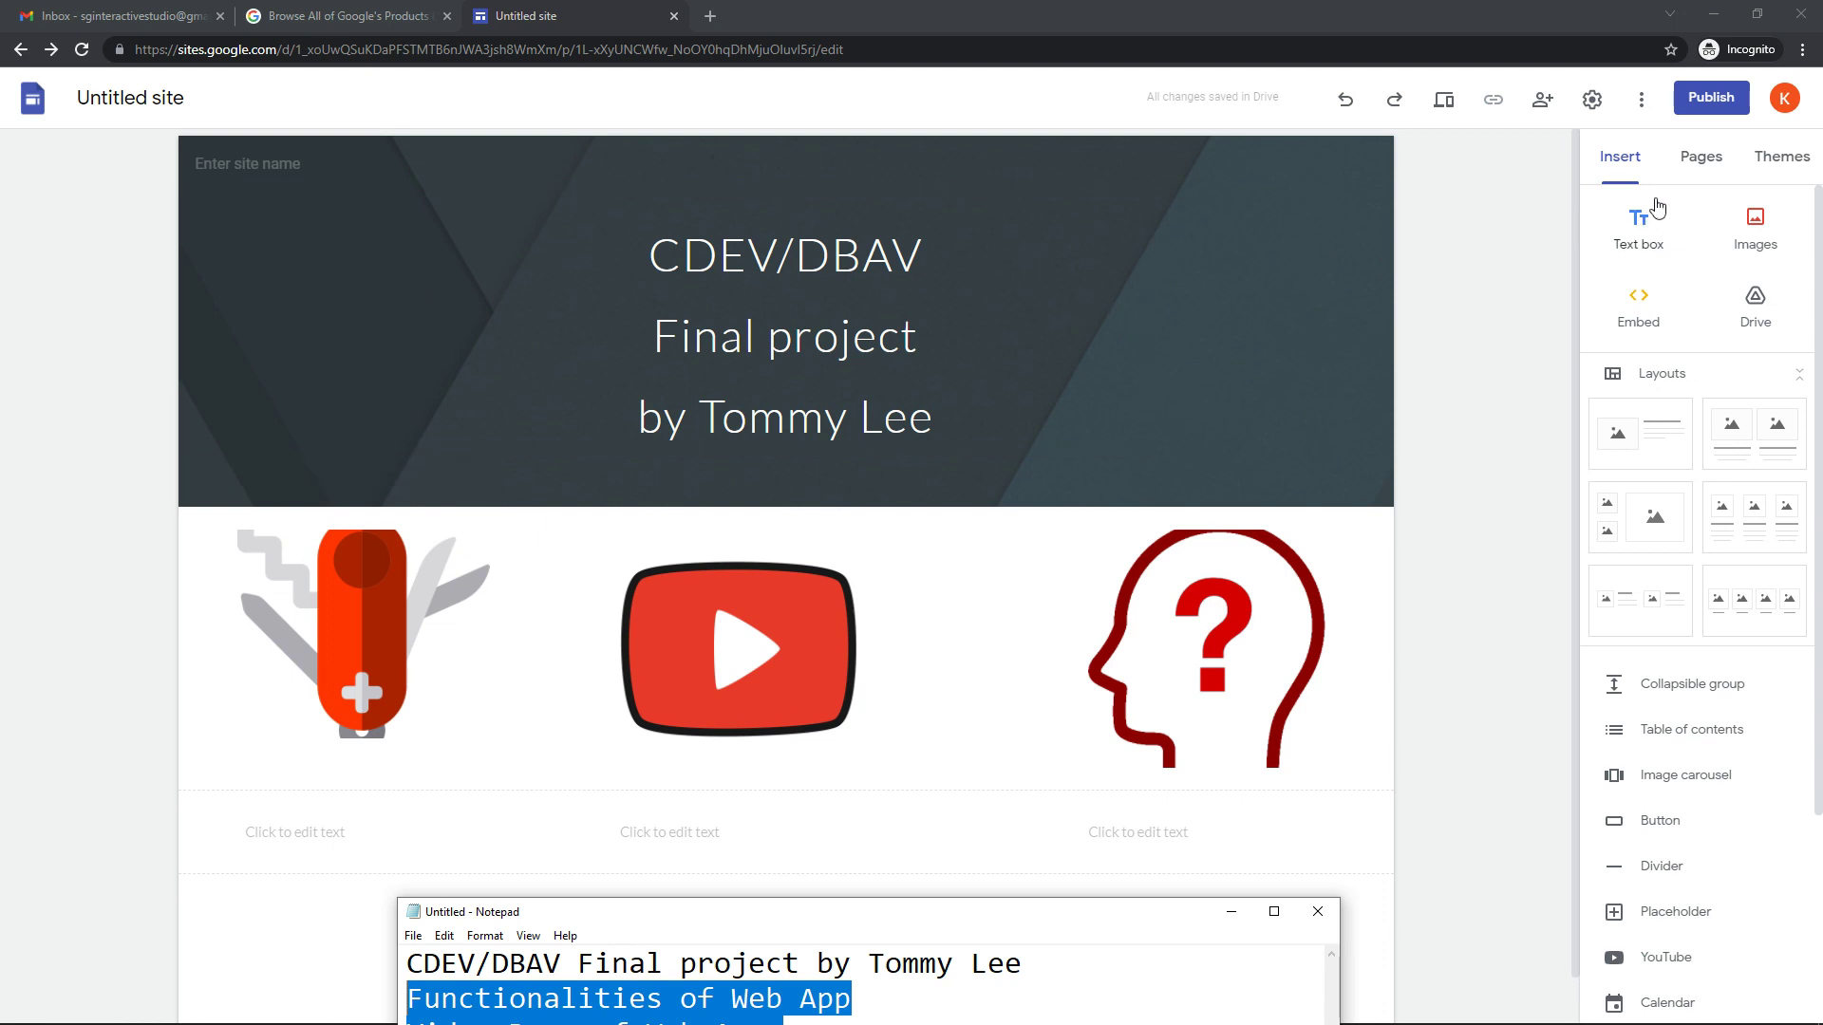
Step: Create a new page named function and capitalise its title to Function
left_click(1697, 165)
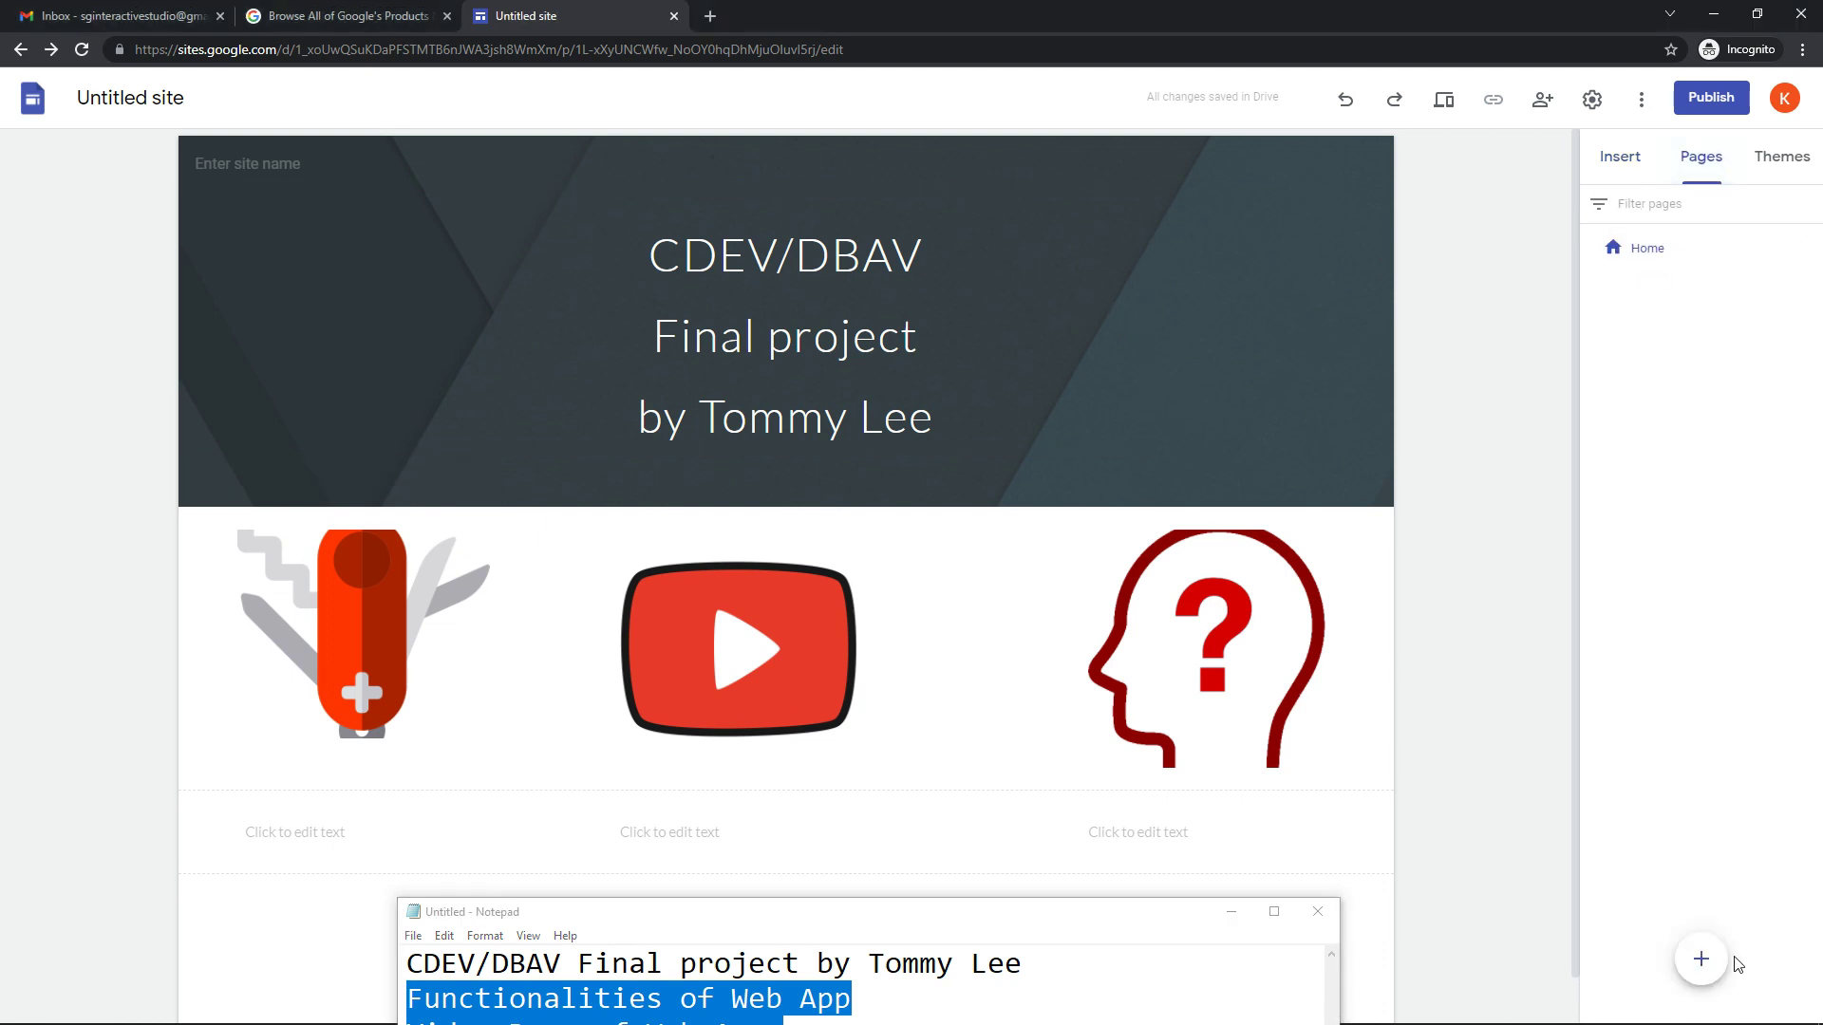
left_click(1706, 964)
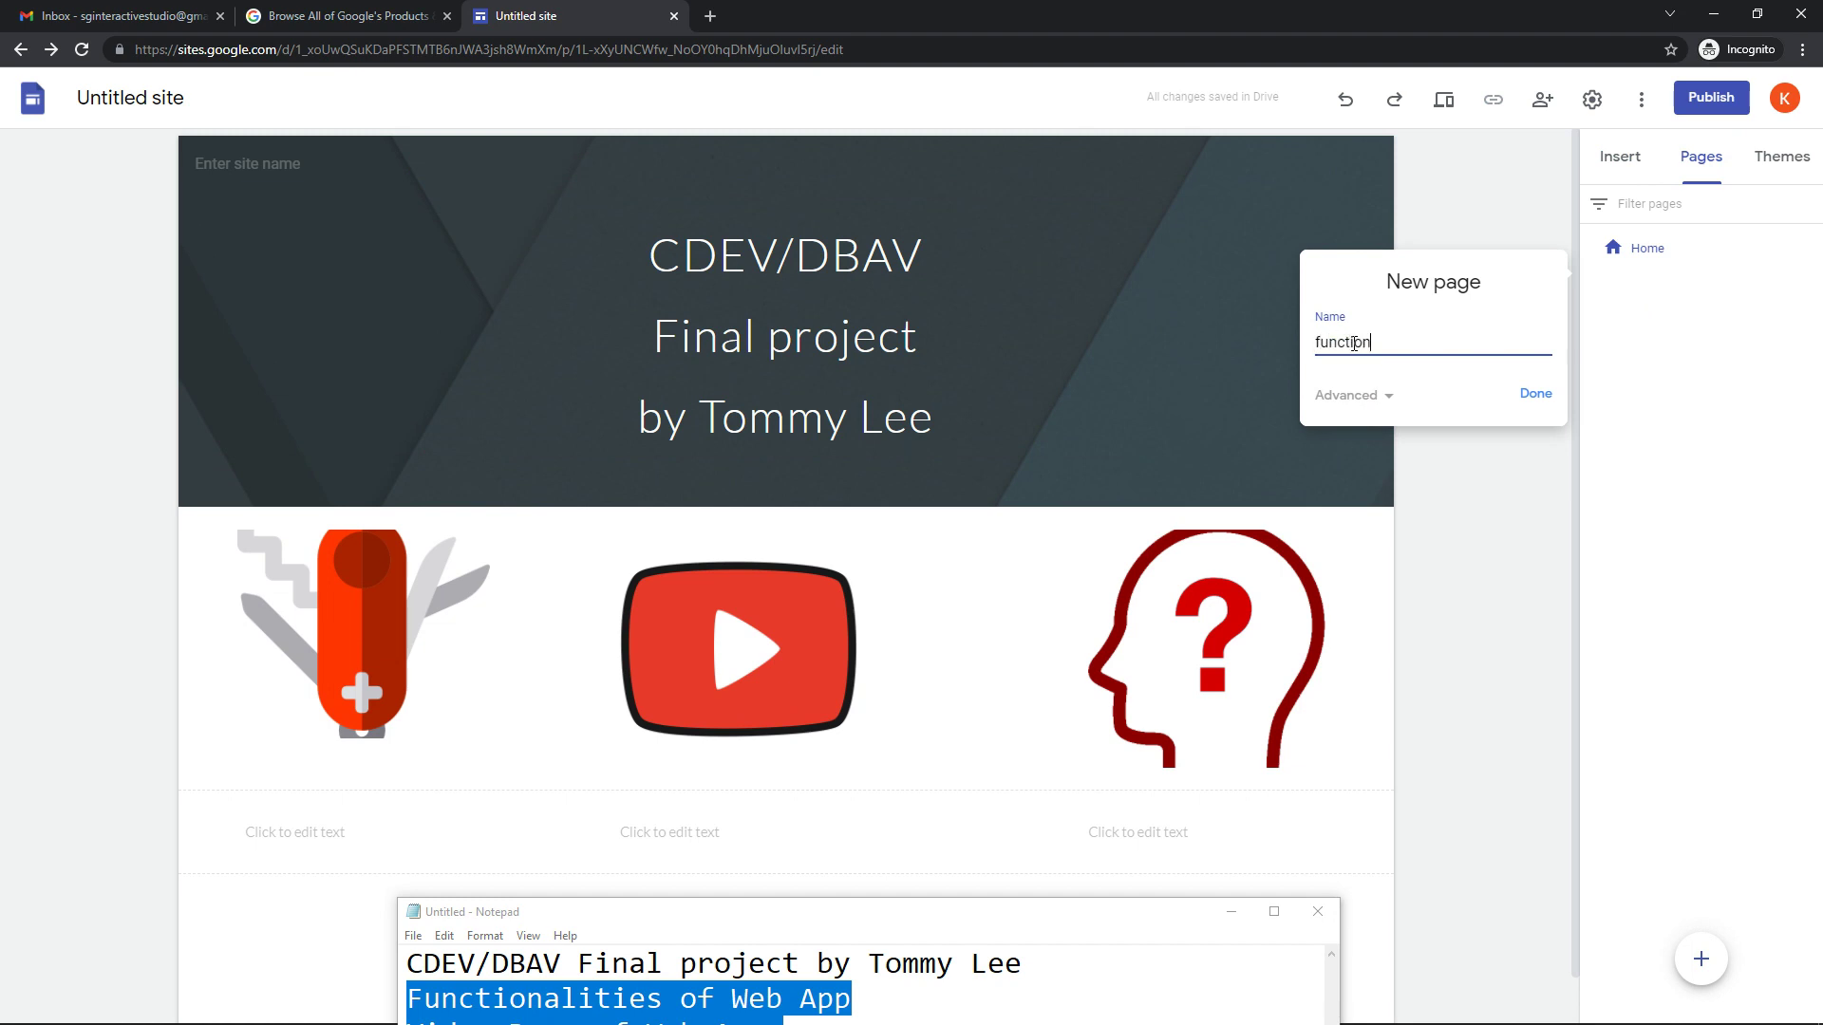
left_click(1535, 394)
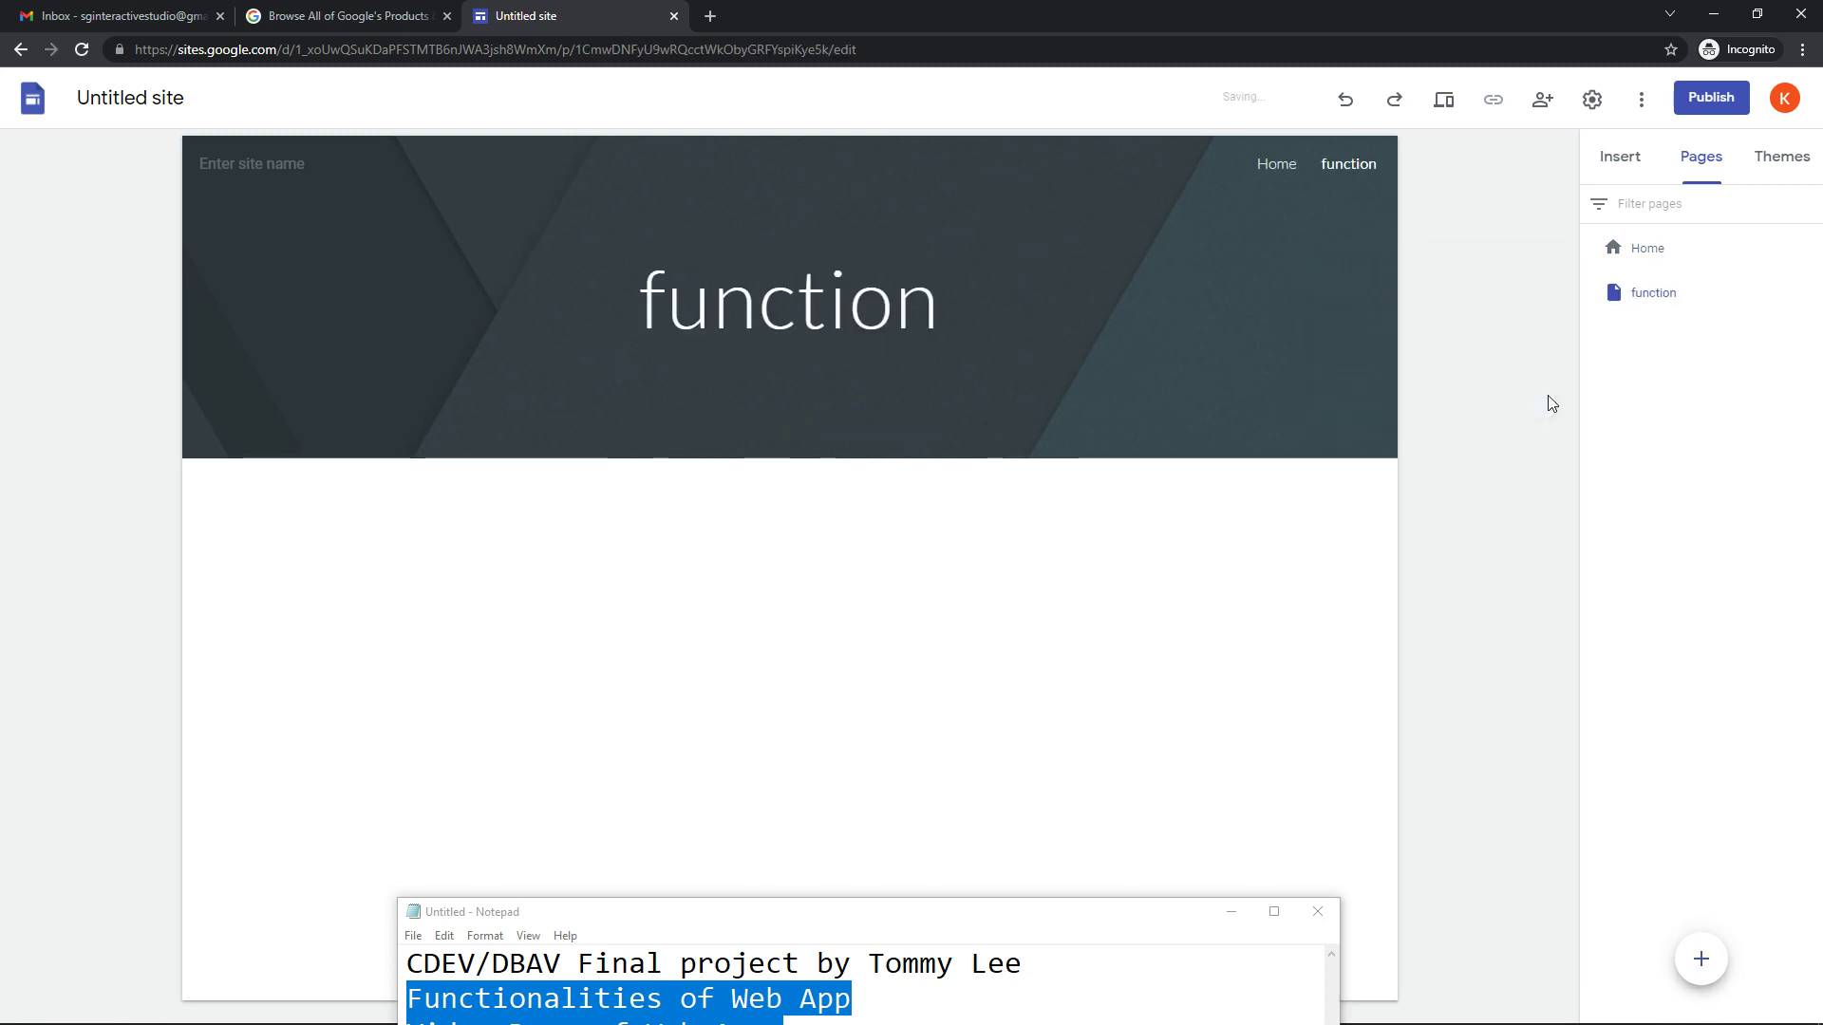
left_click_drag(661, 296, 649, 296)
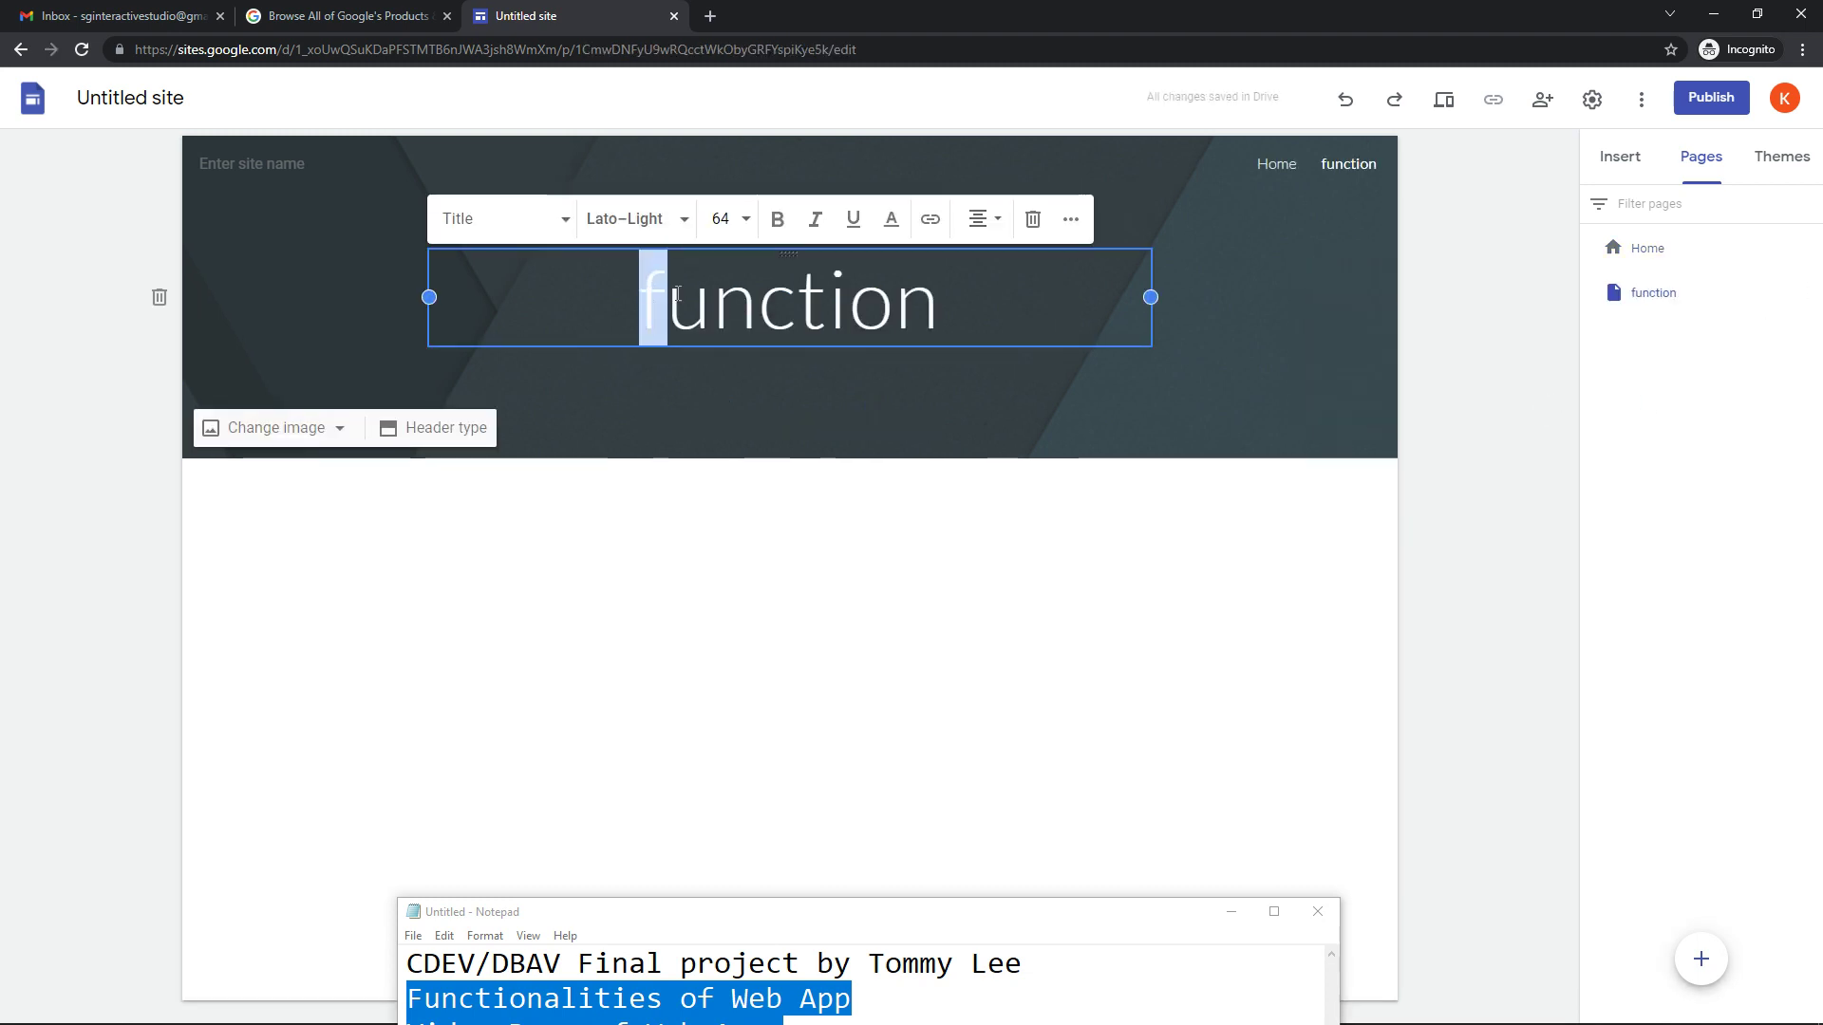
type("F")
left_click(589, 570)
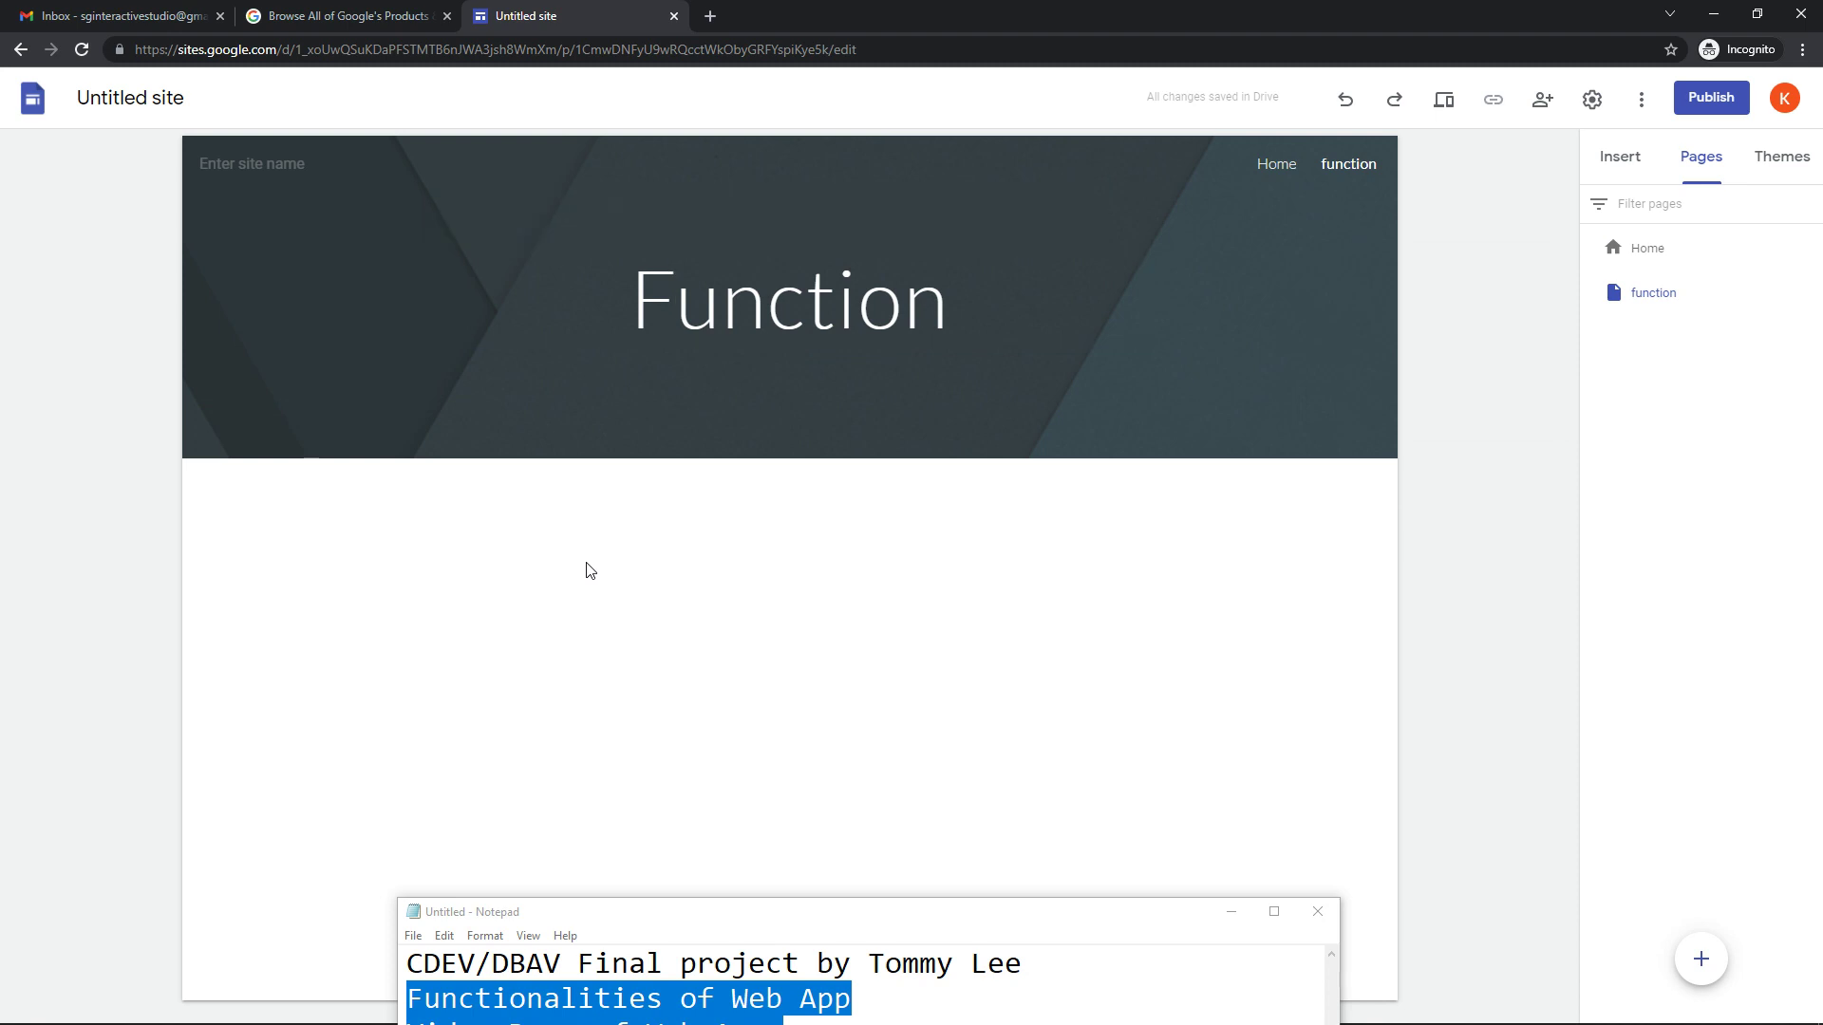
Step: Add a text box holding a numbered list of 'Google Login' and 'Favorites'
left_click(1622, 161)
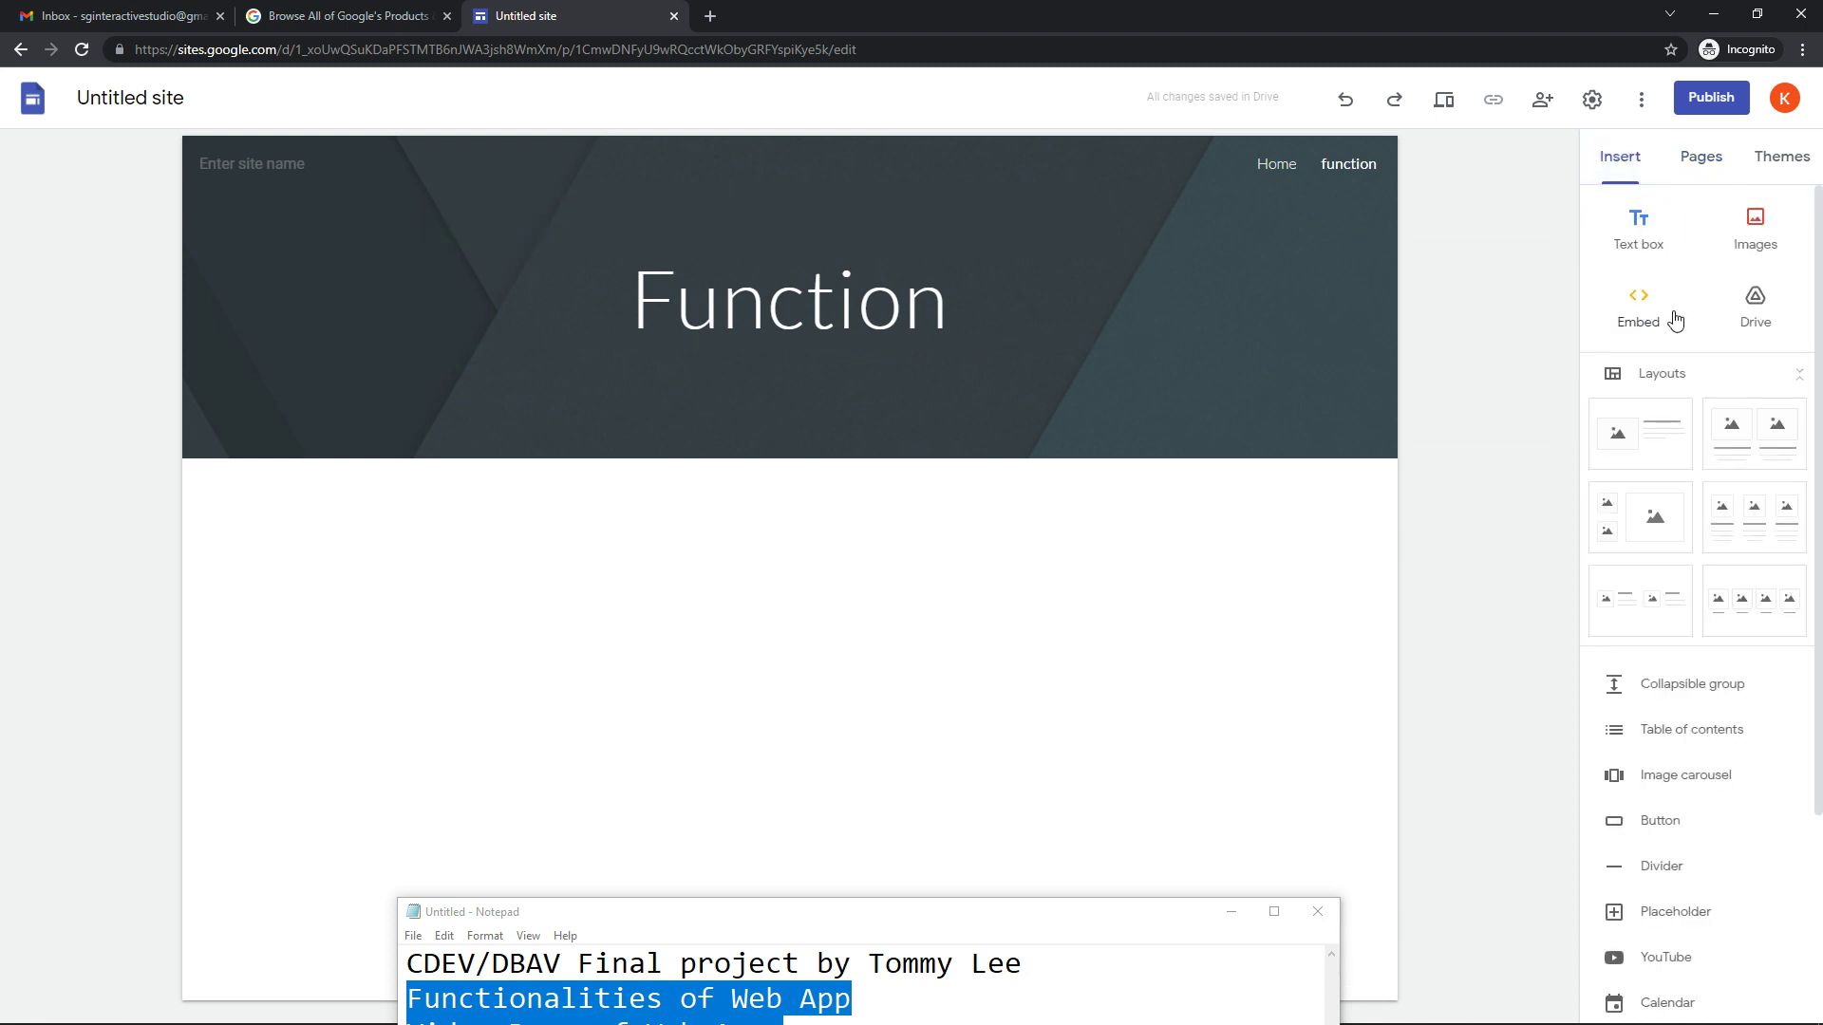
left_click(1638, 228)
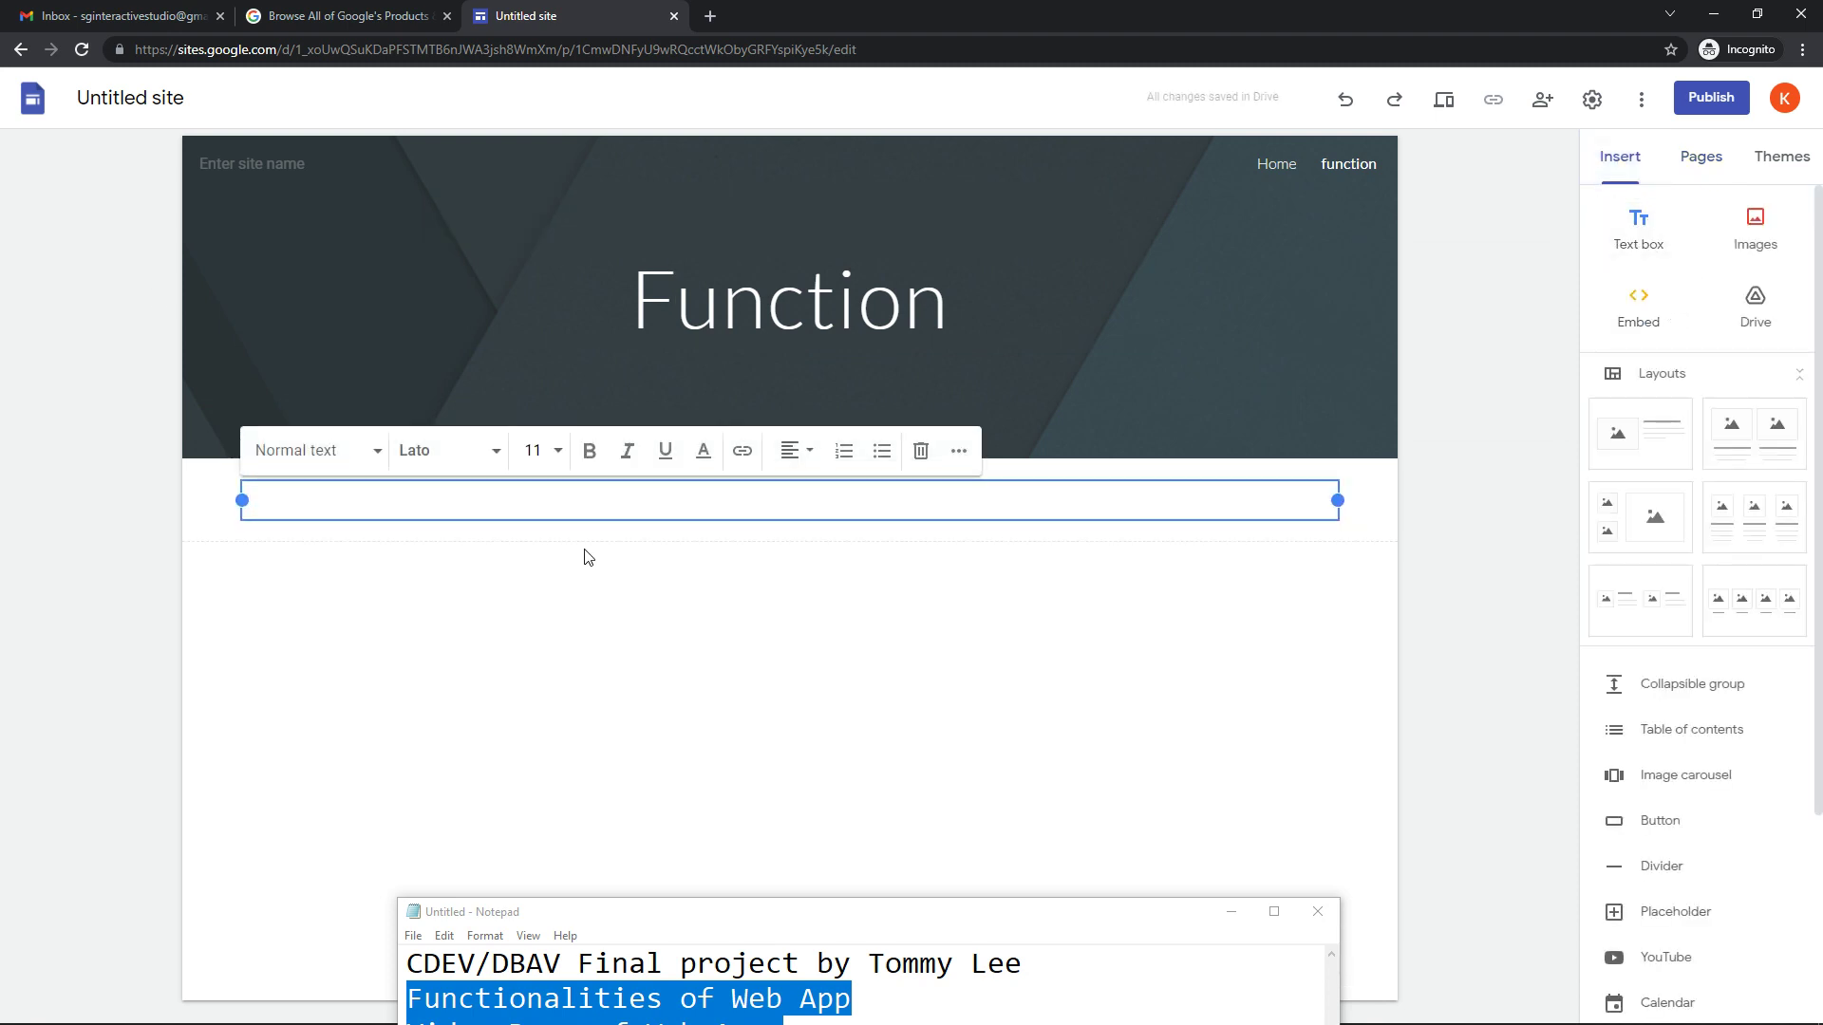
left_click_drag(933, 903, 1079, 707)
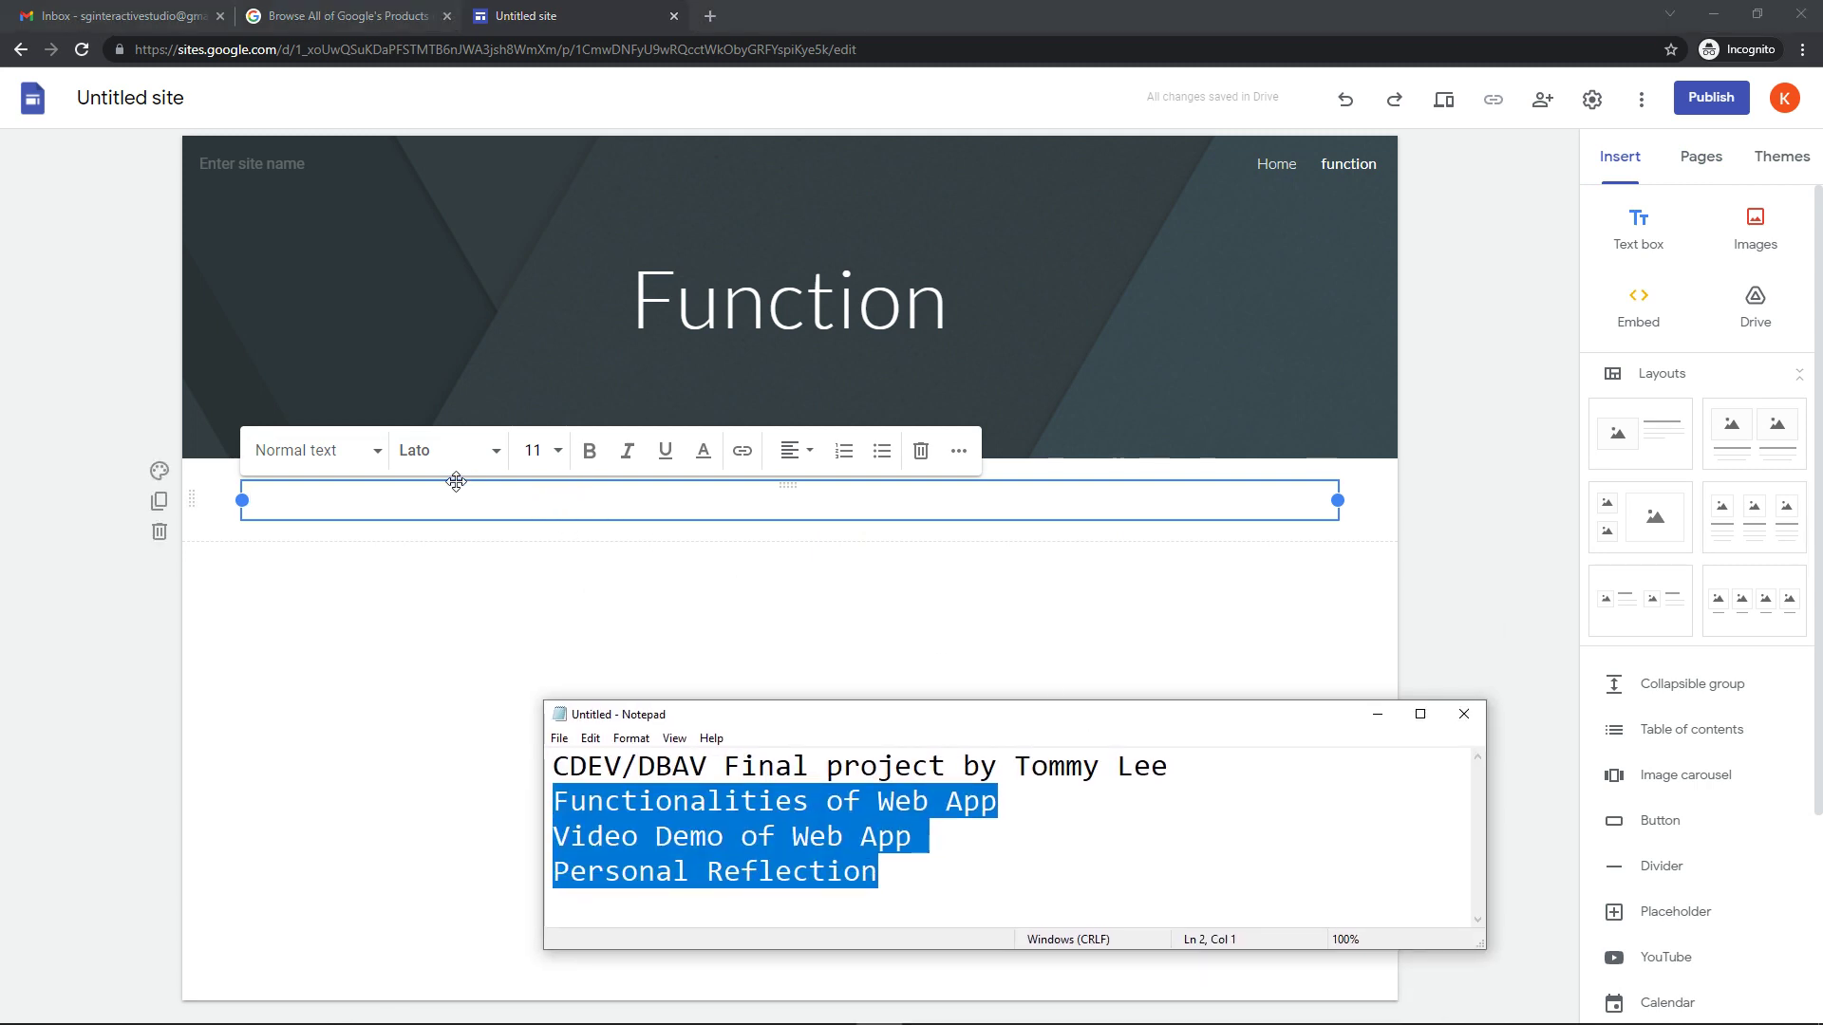
left_click(846, 462)
left_click(845, 463)
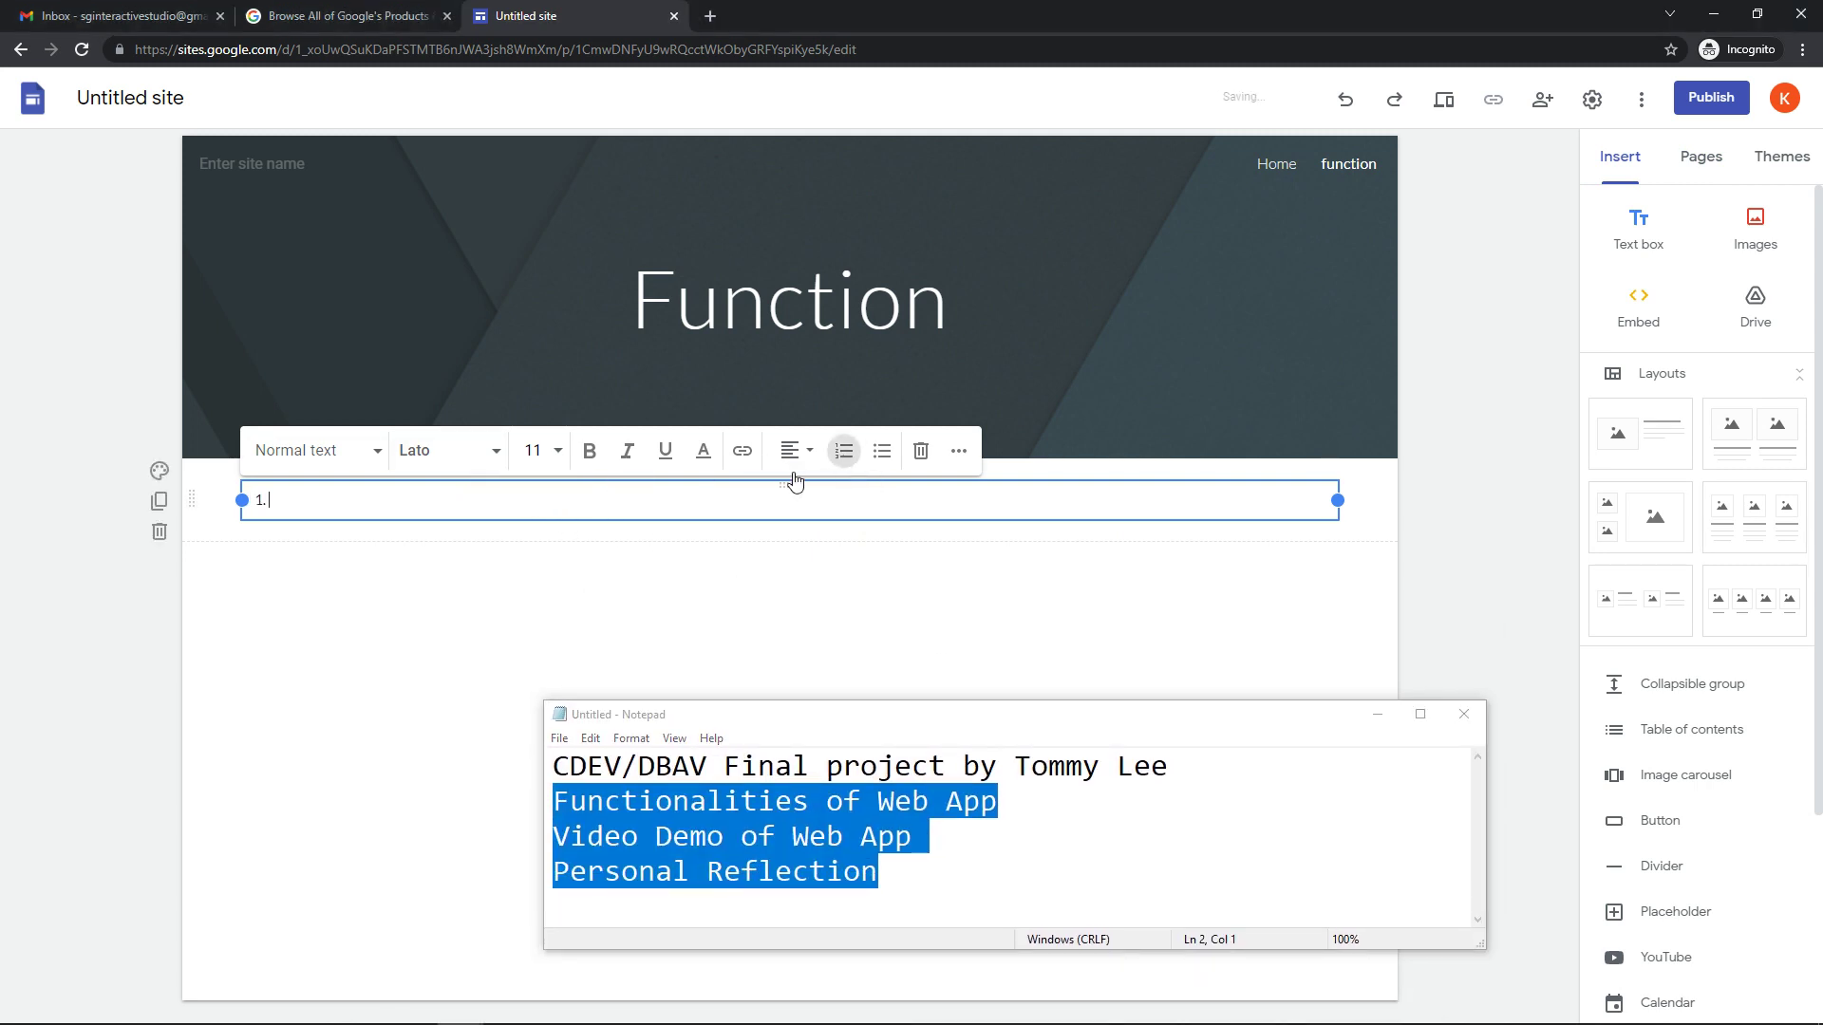
type("Google Login")
key("Return")
type("Favorites")
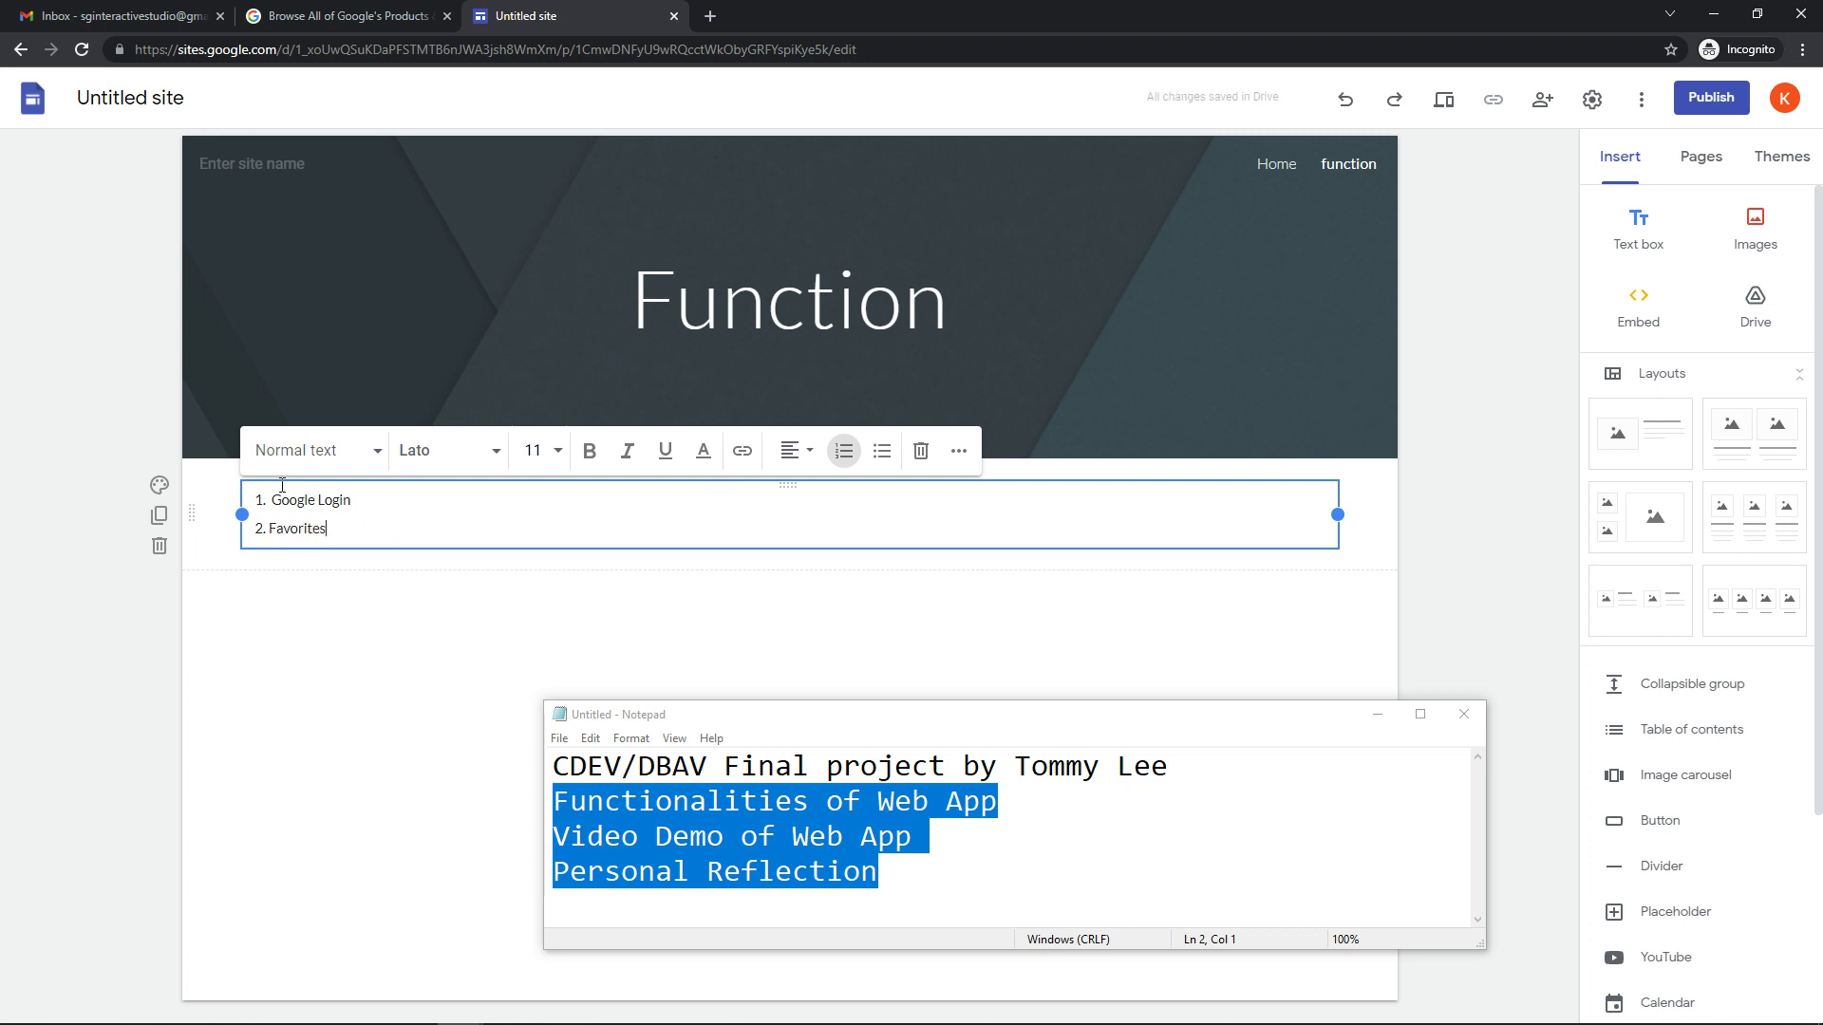
Step: Set both list items to 24-point text
left_click_drag(459, 534, 253, 493)
left_click(564, 461)
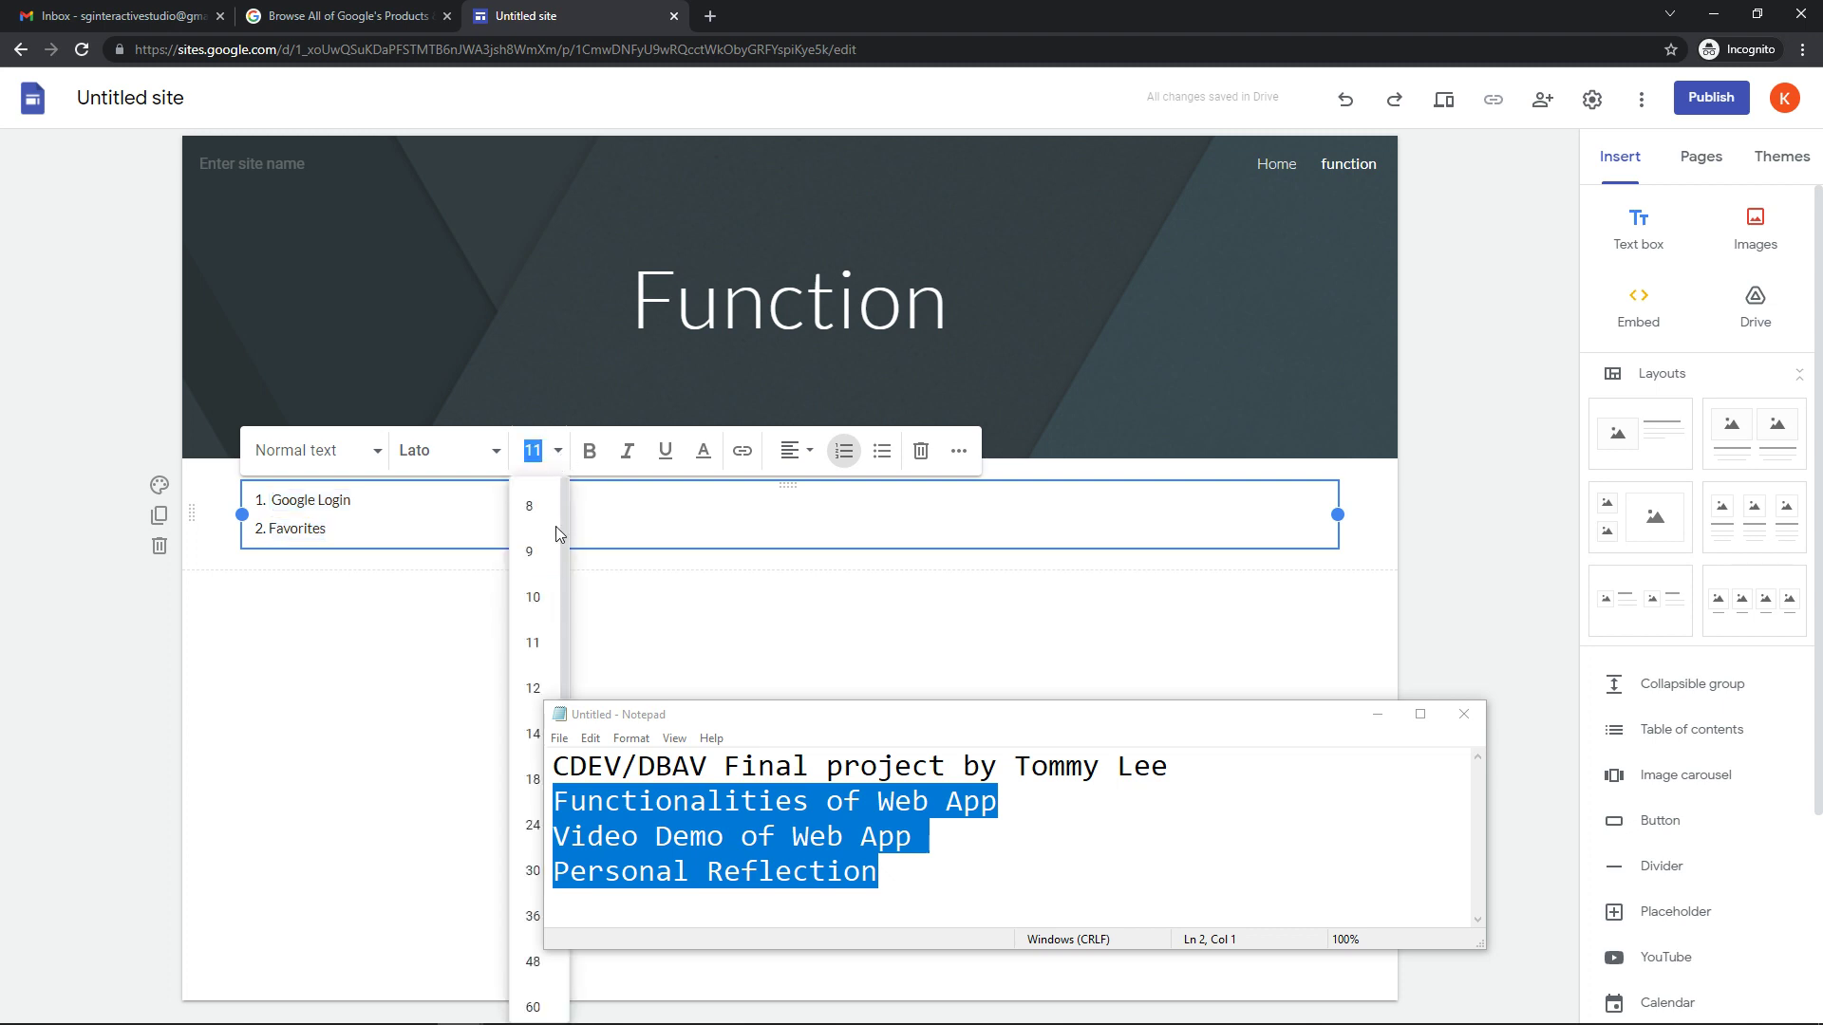
left_click(531, 832)
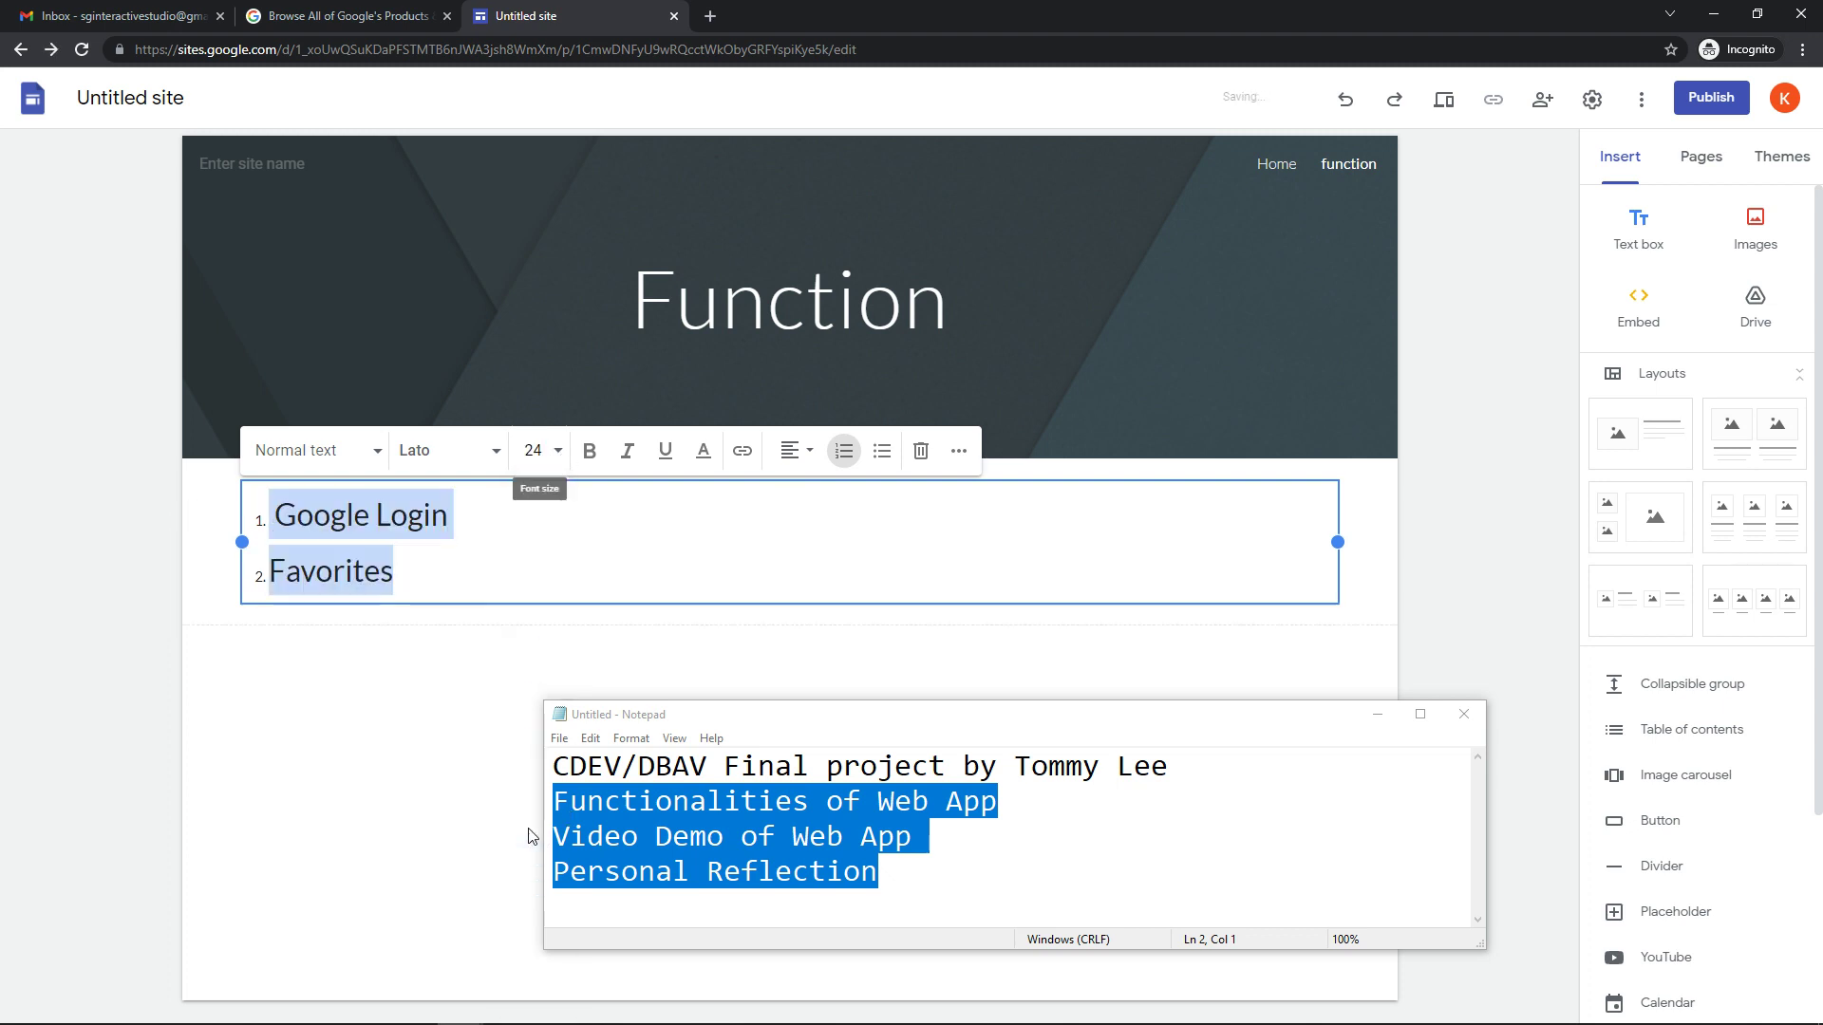
left_click(480, 671)
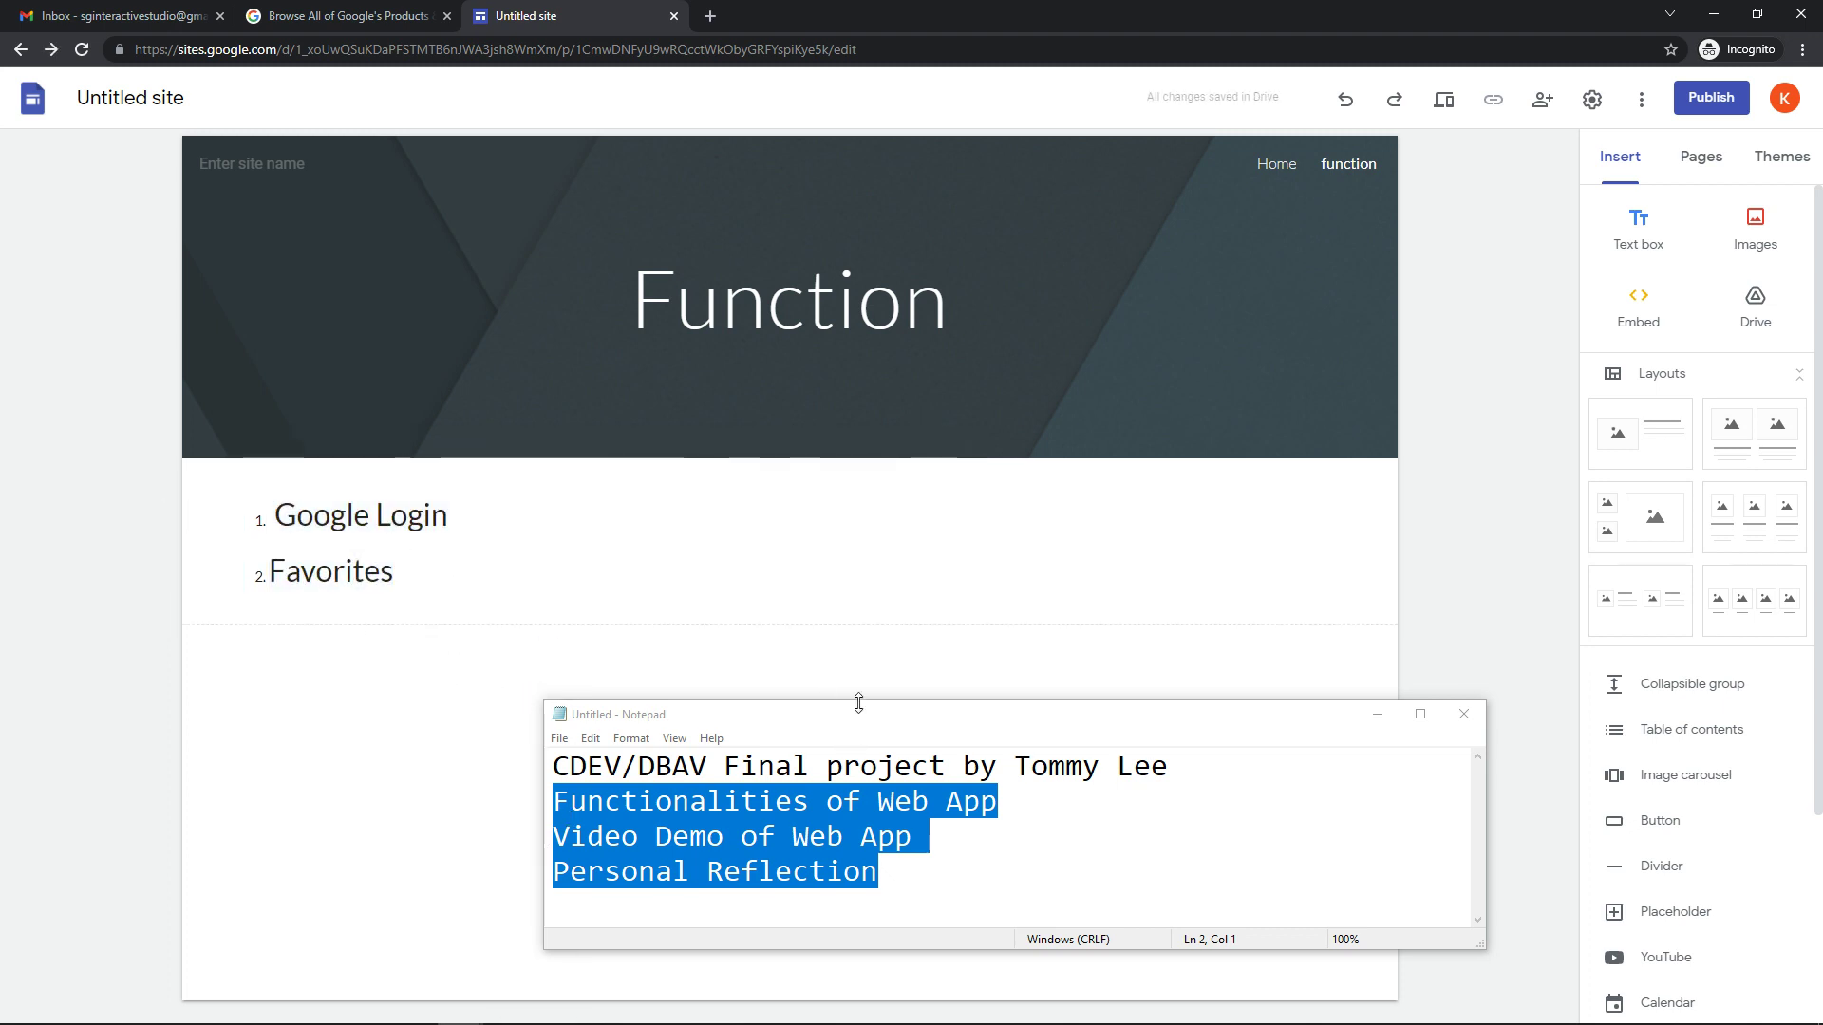
Step: Create a new page named video and show the Insert panel
left_click(1700, 169)
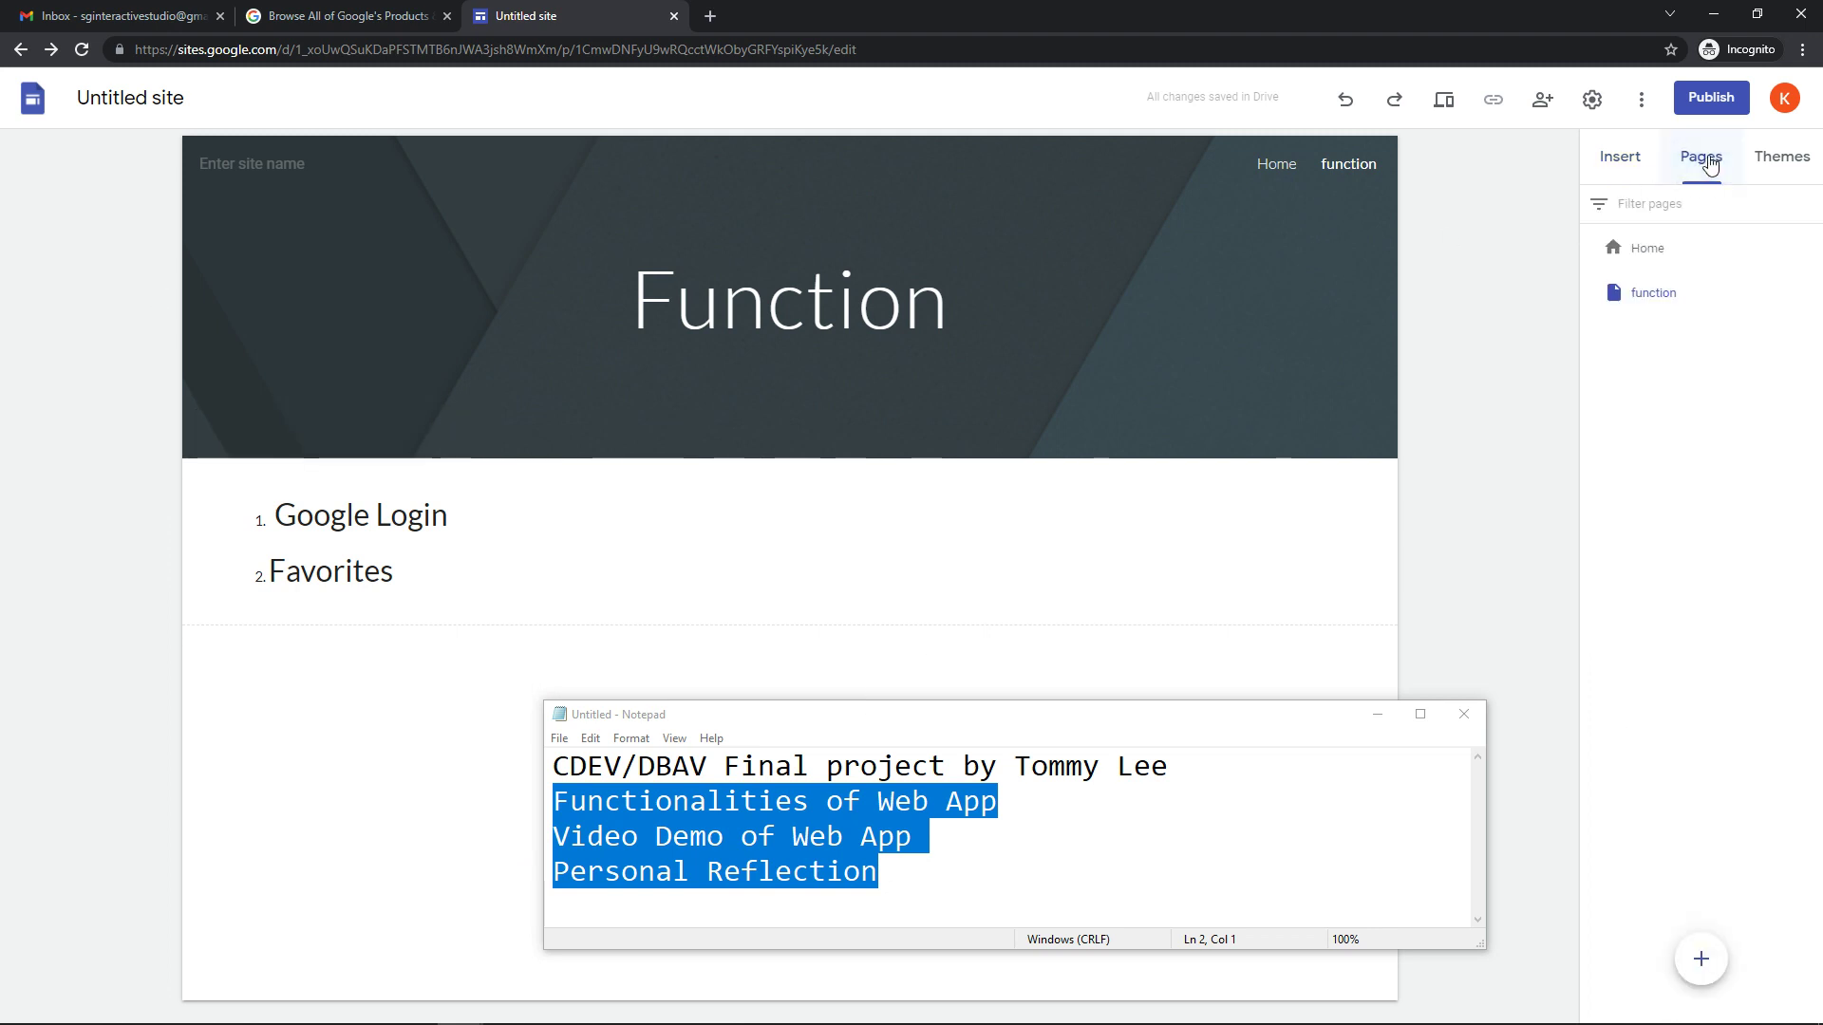
left_click(1700, 960)
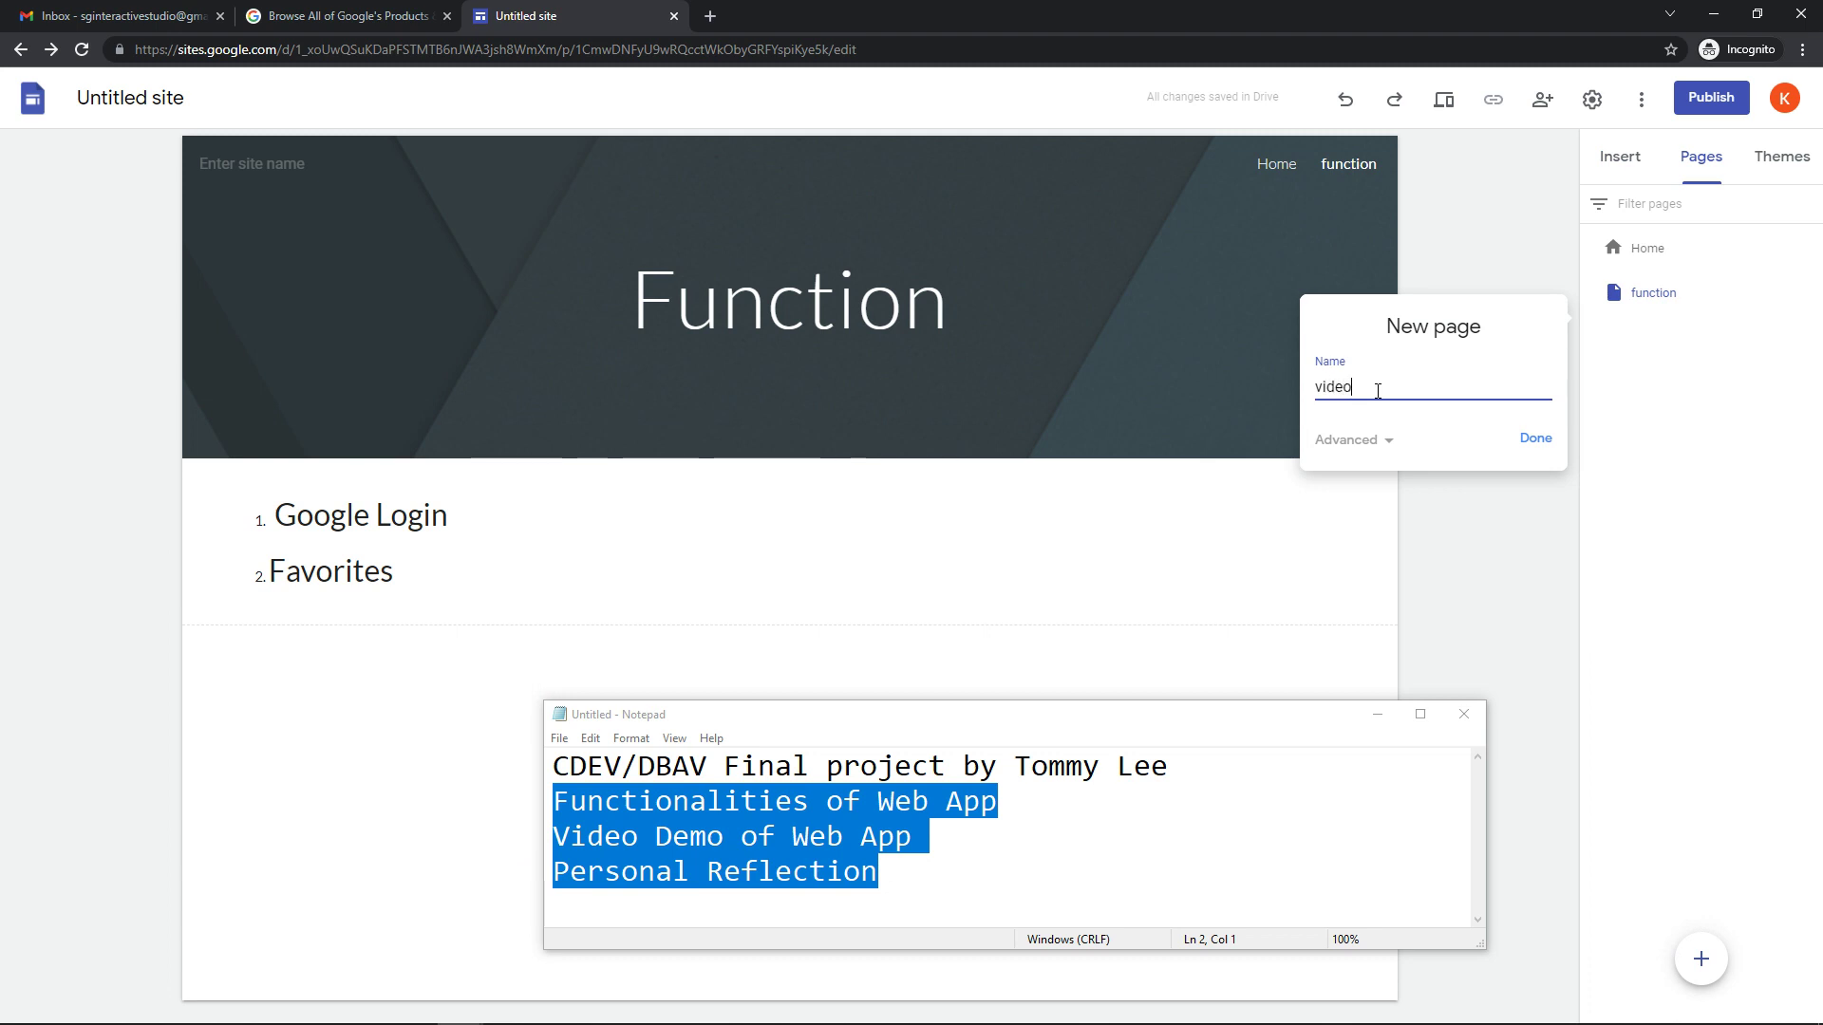
left_click(1533, 439)
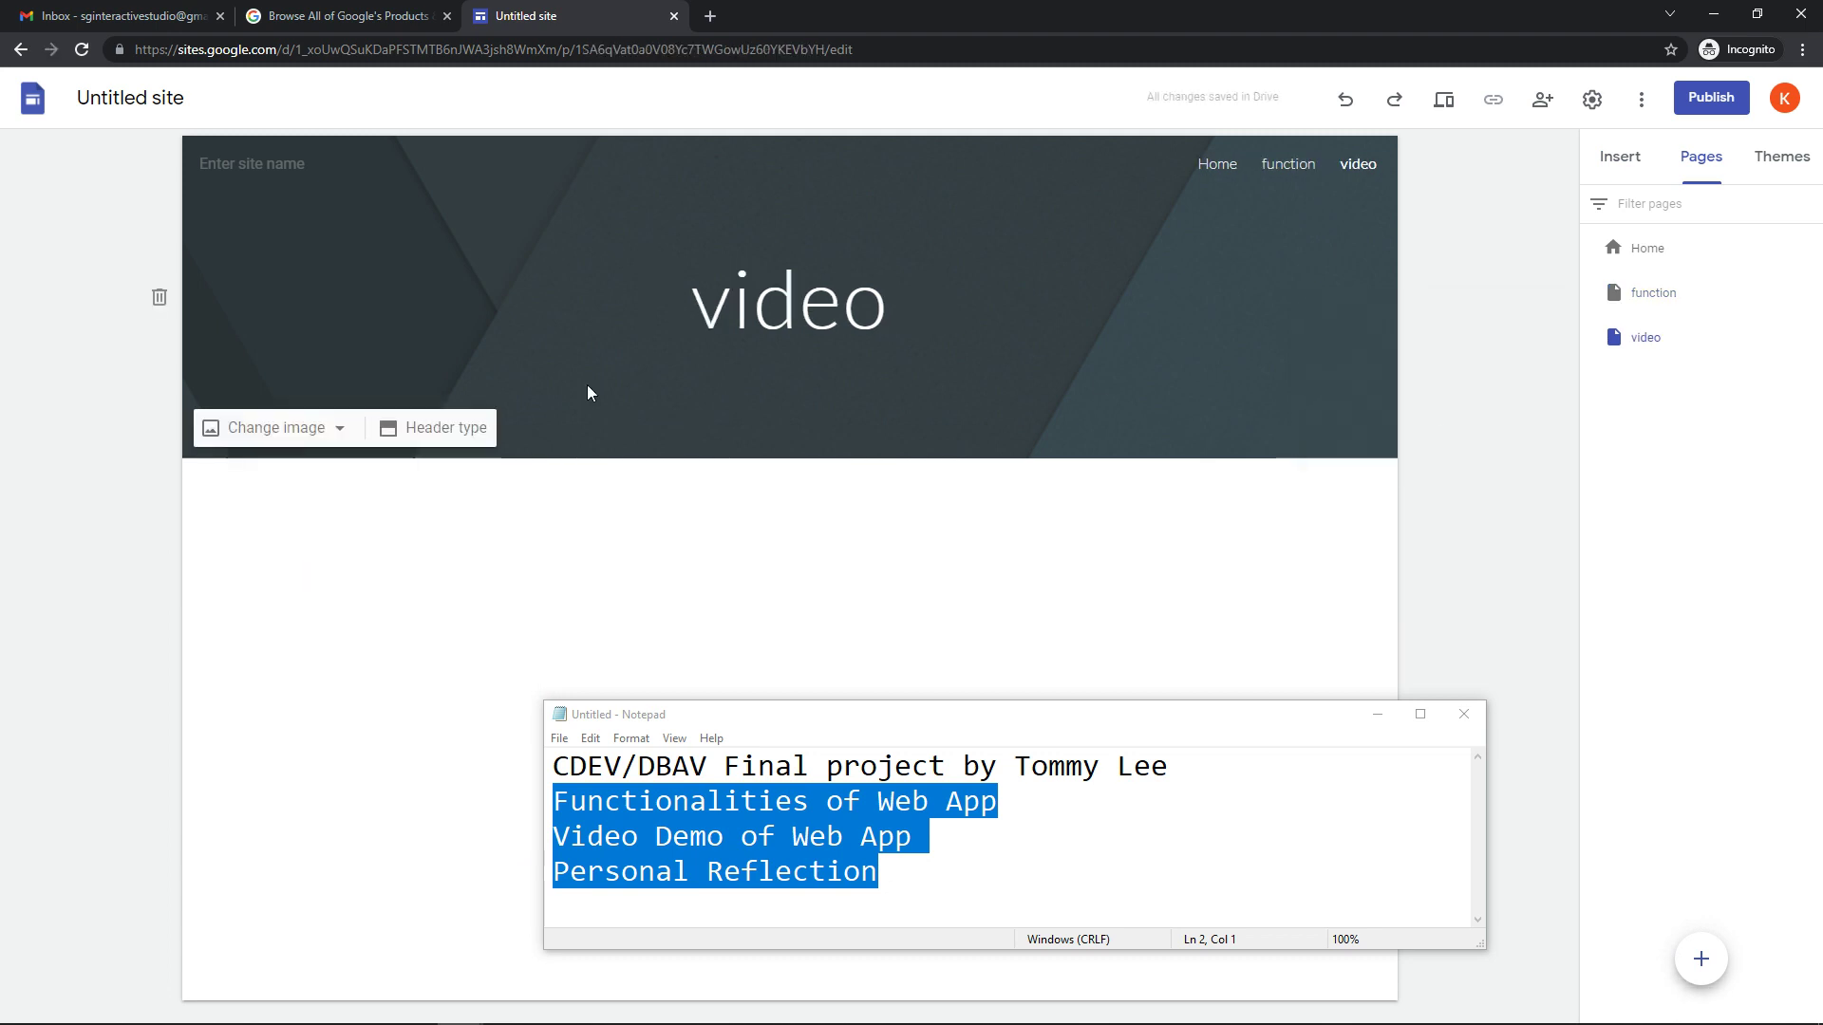
left_click(1620, 156)
left_click_drag(1034, 730, 837, 786)
scroll(1634, 660, "down", 3)
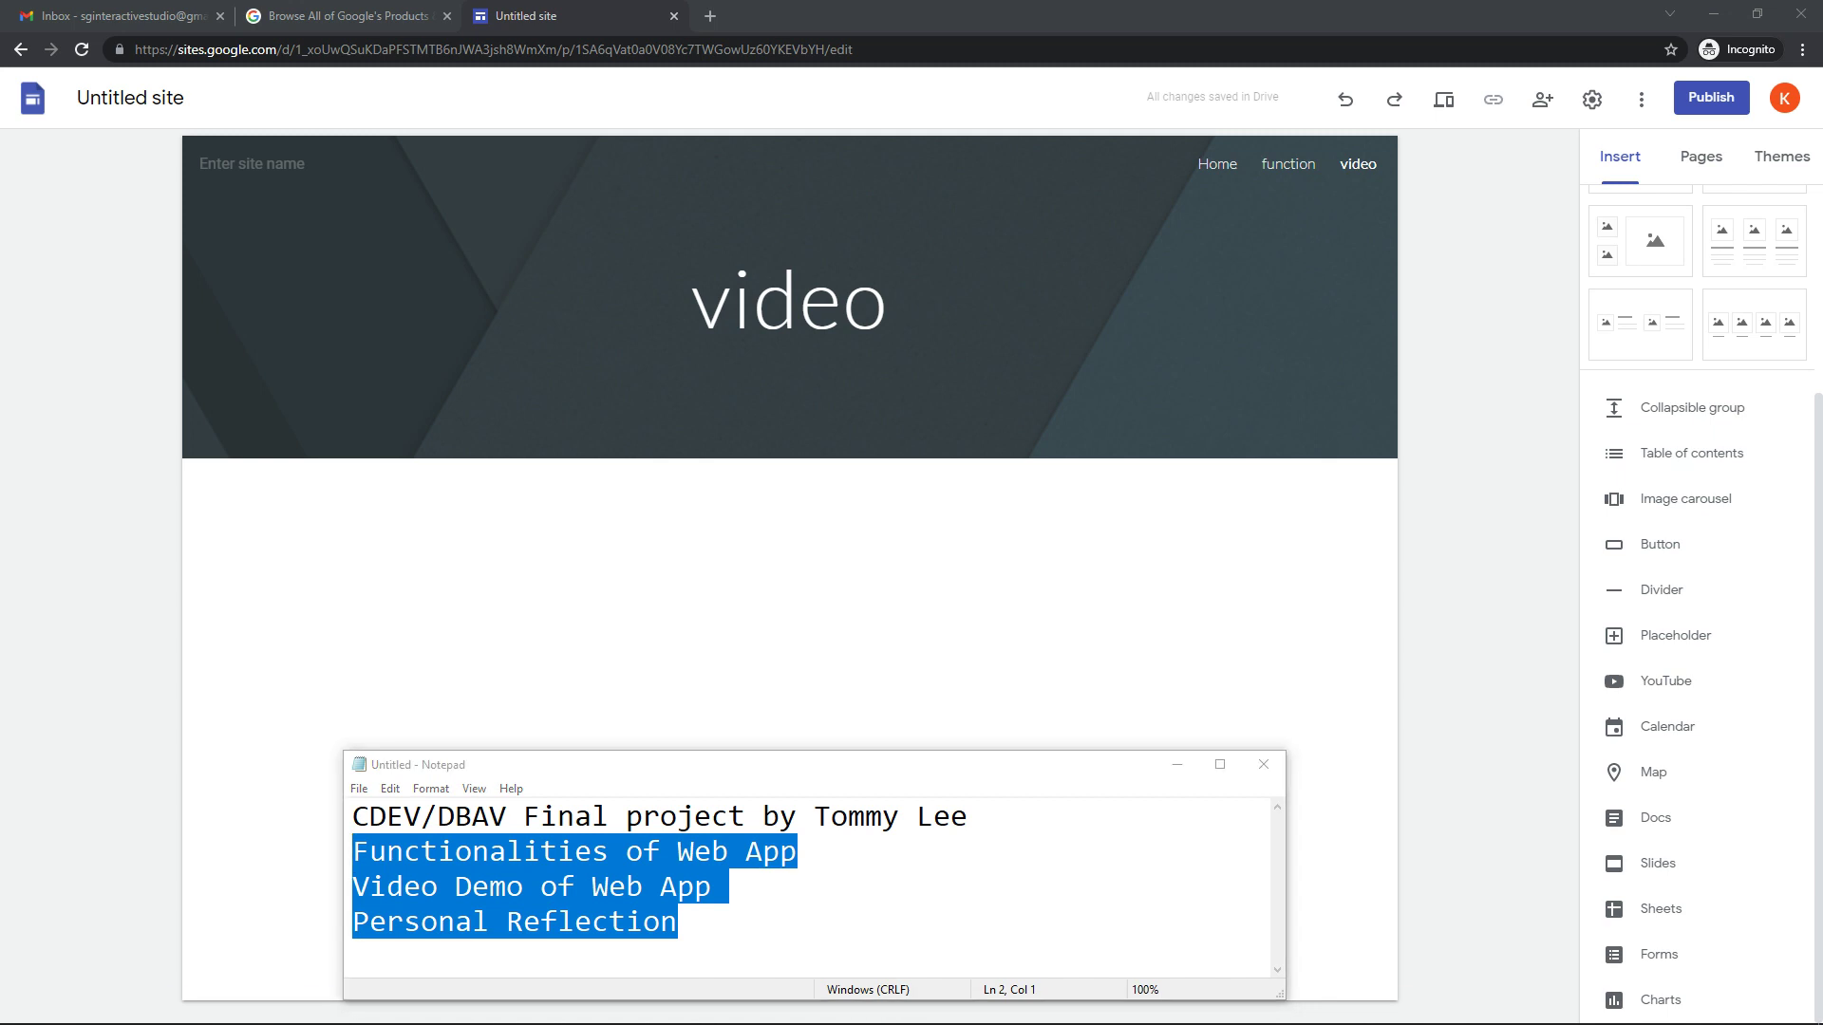
Step: Copy the YouTube demo video's embed code and return to the site editor
left_click(19, 1010)
left_click(19, 1010)
left_click_drag(1822, 205, 938, 135)
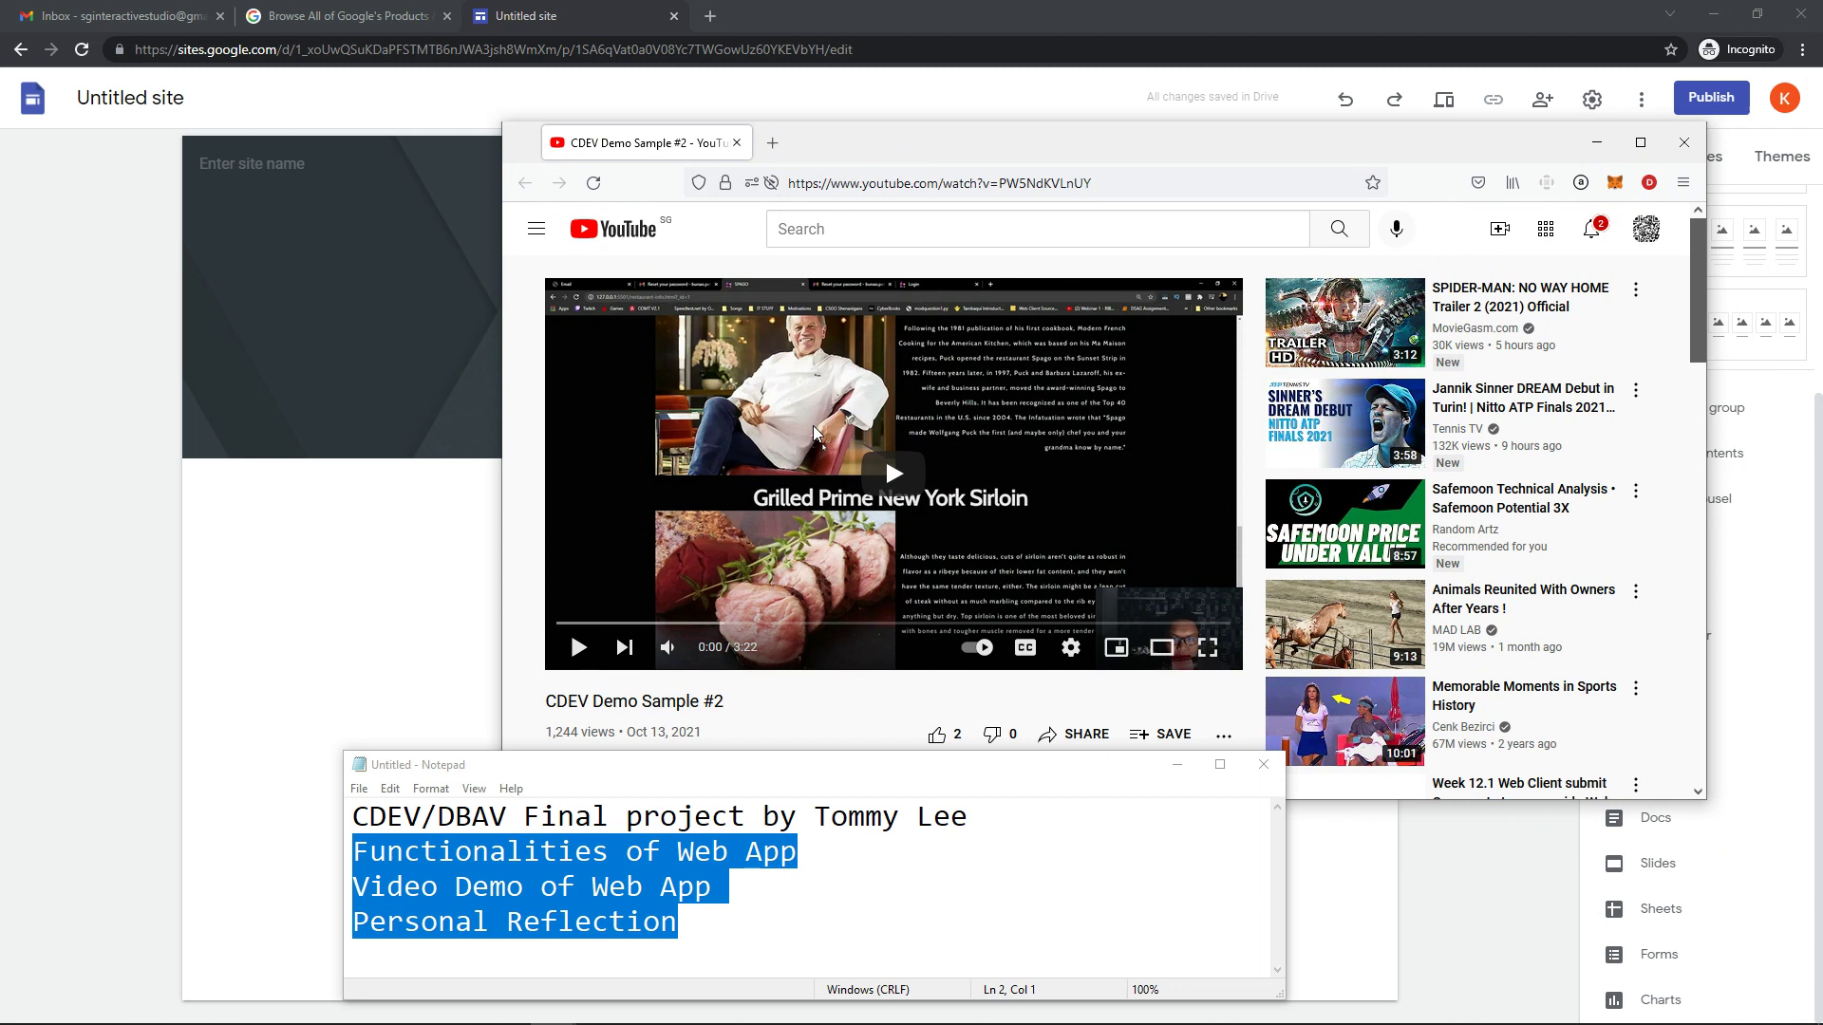
right_click(879, 399)
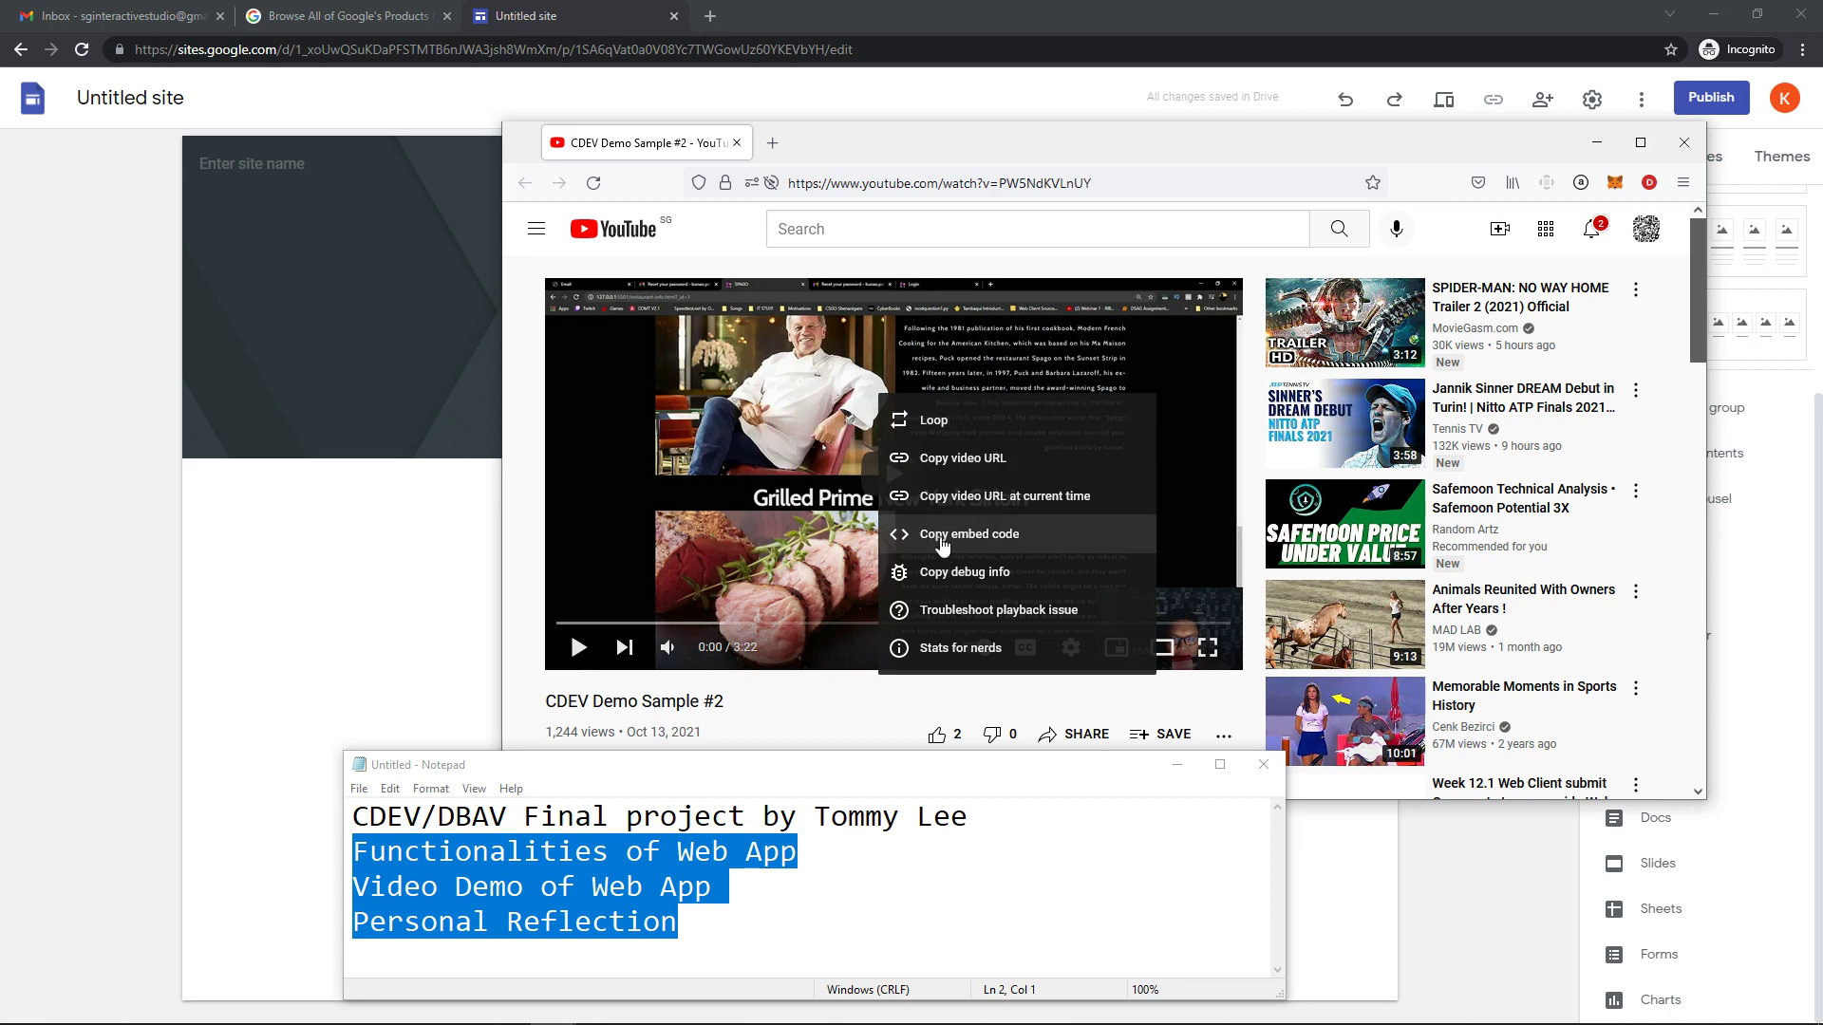
left_click(963, 534)
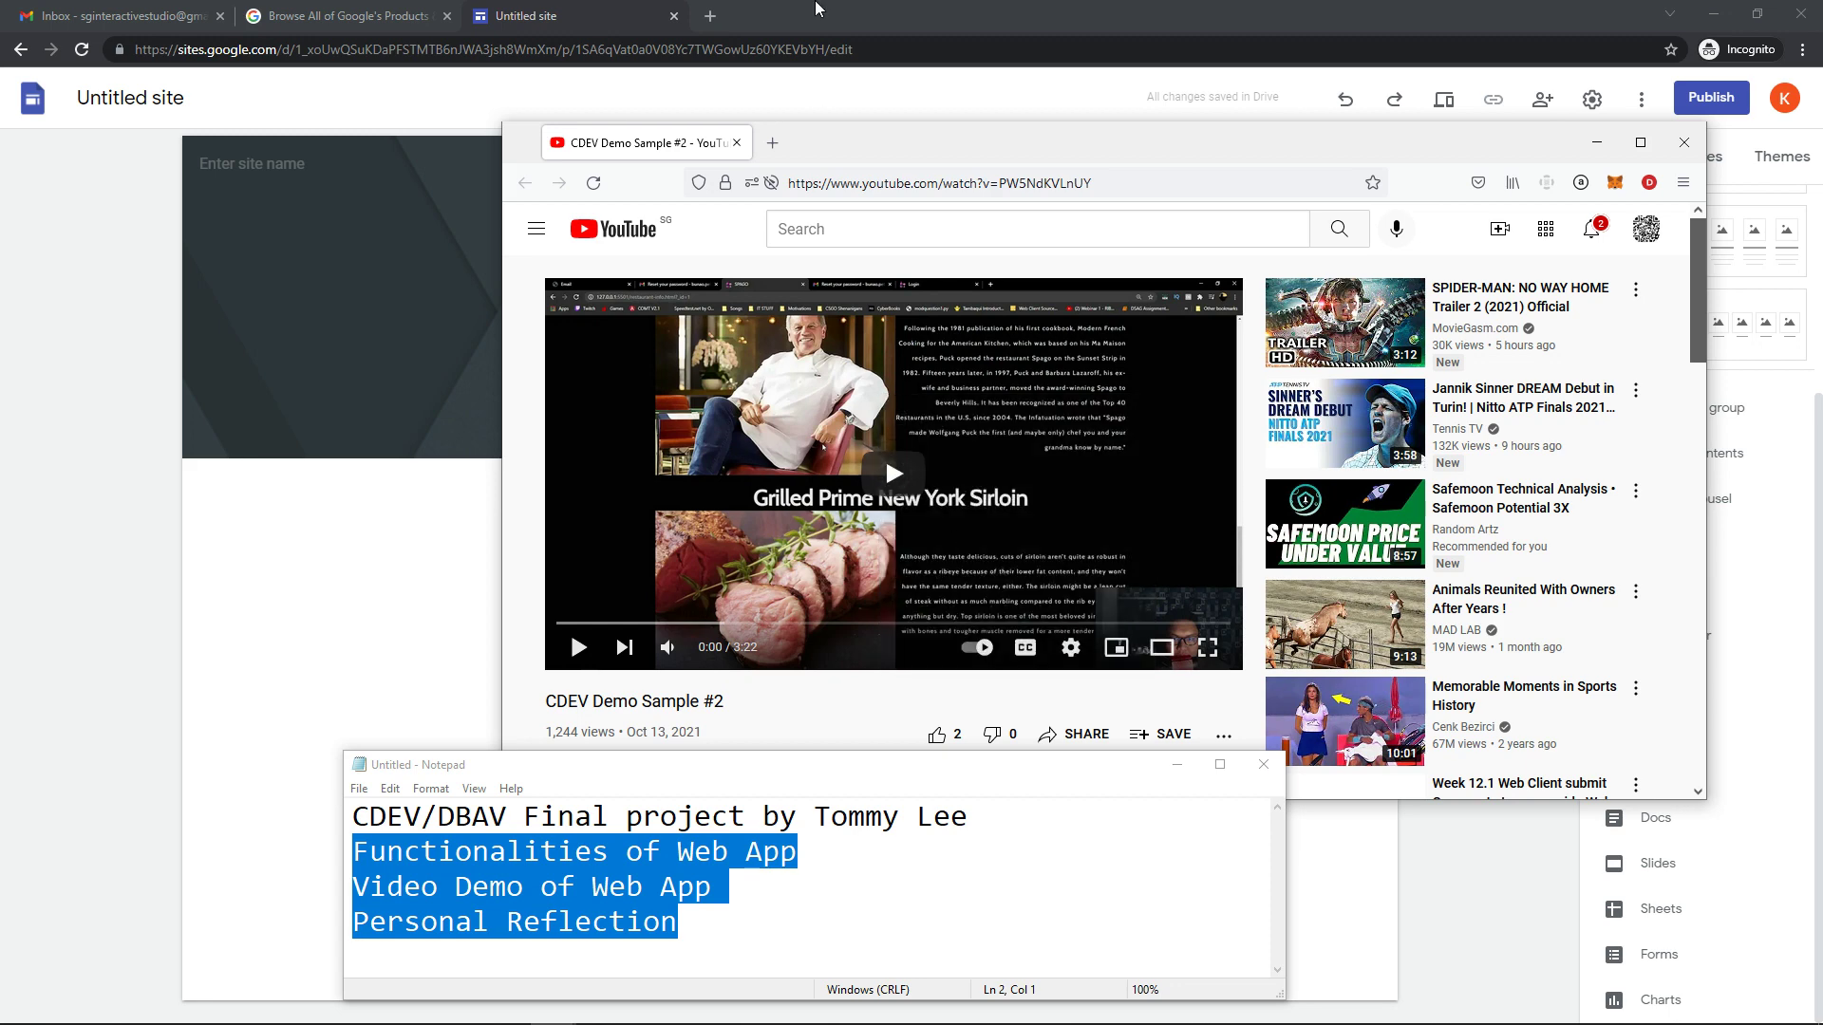
left_click(1597, 142)
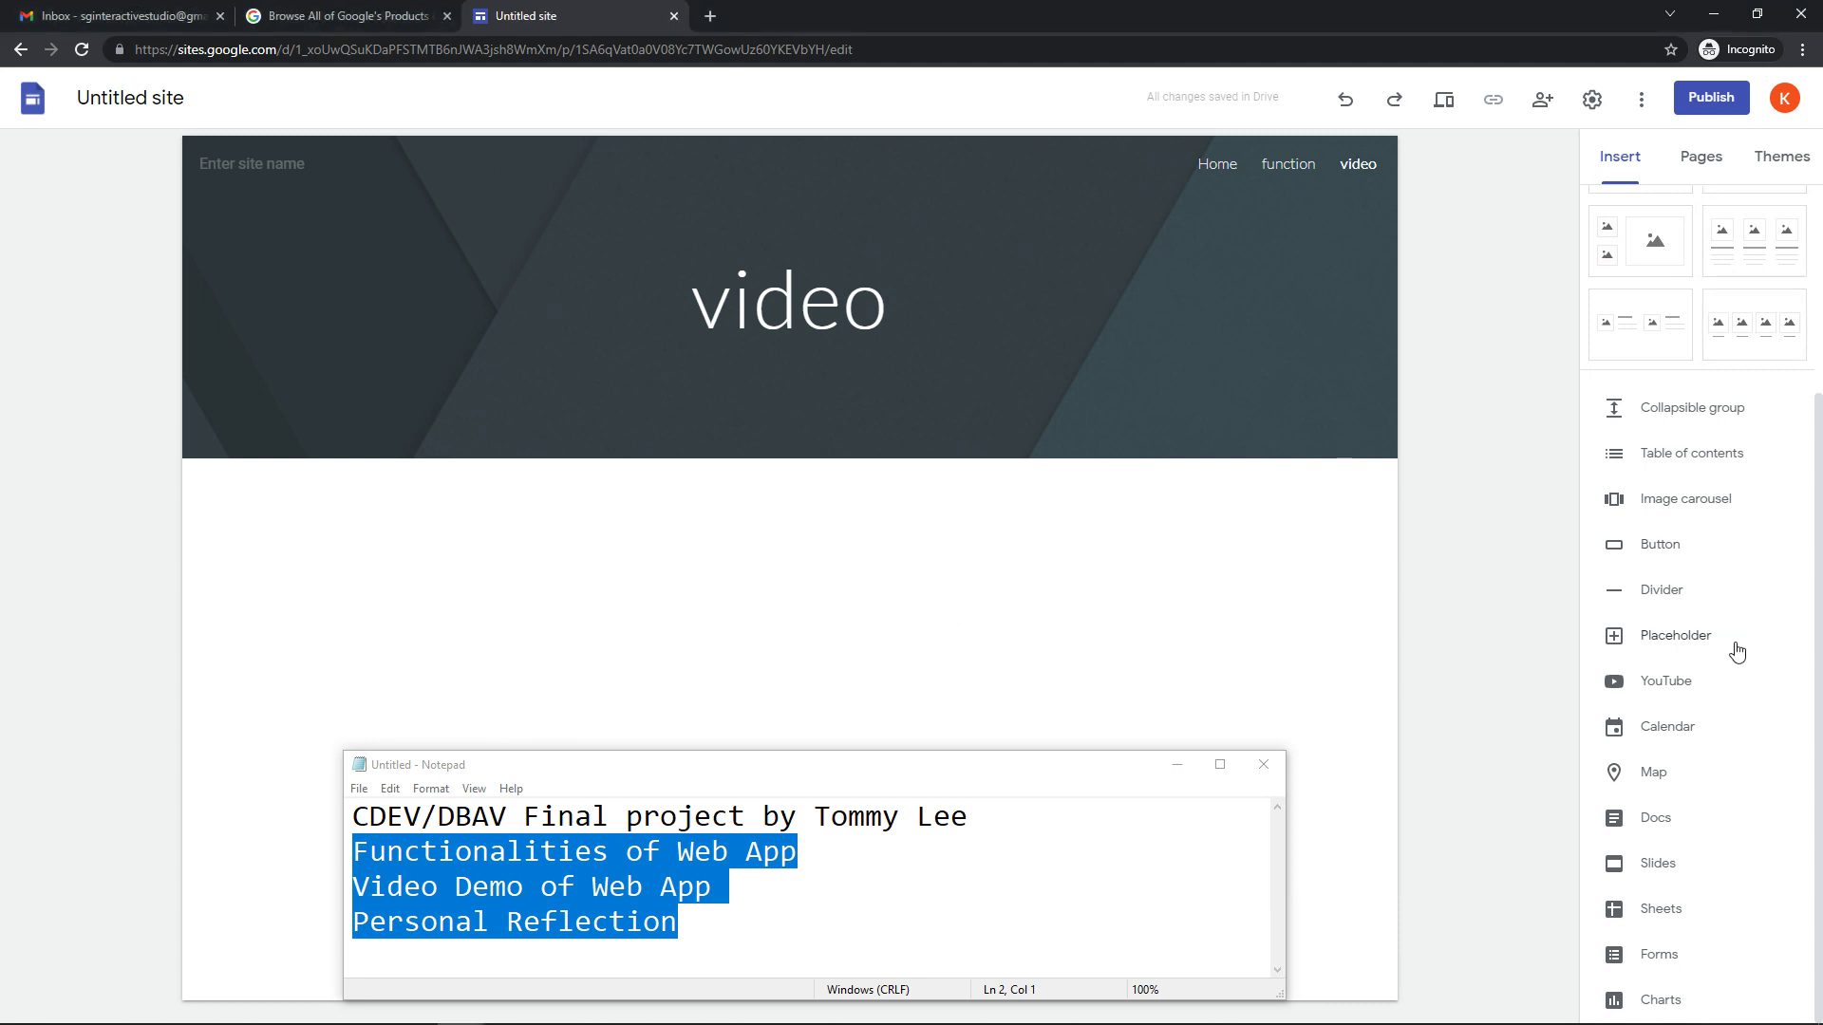
scroll(1711, 869, "up", 3)
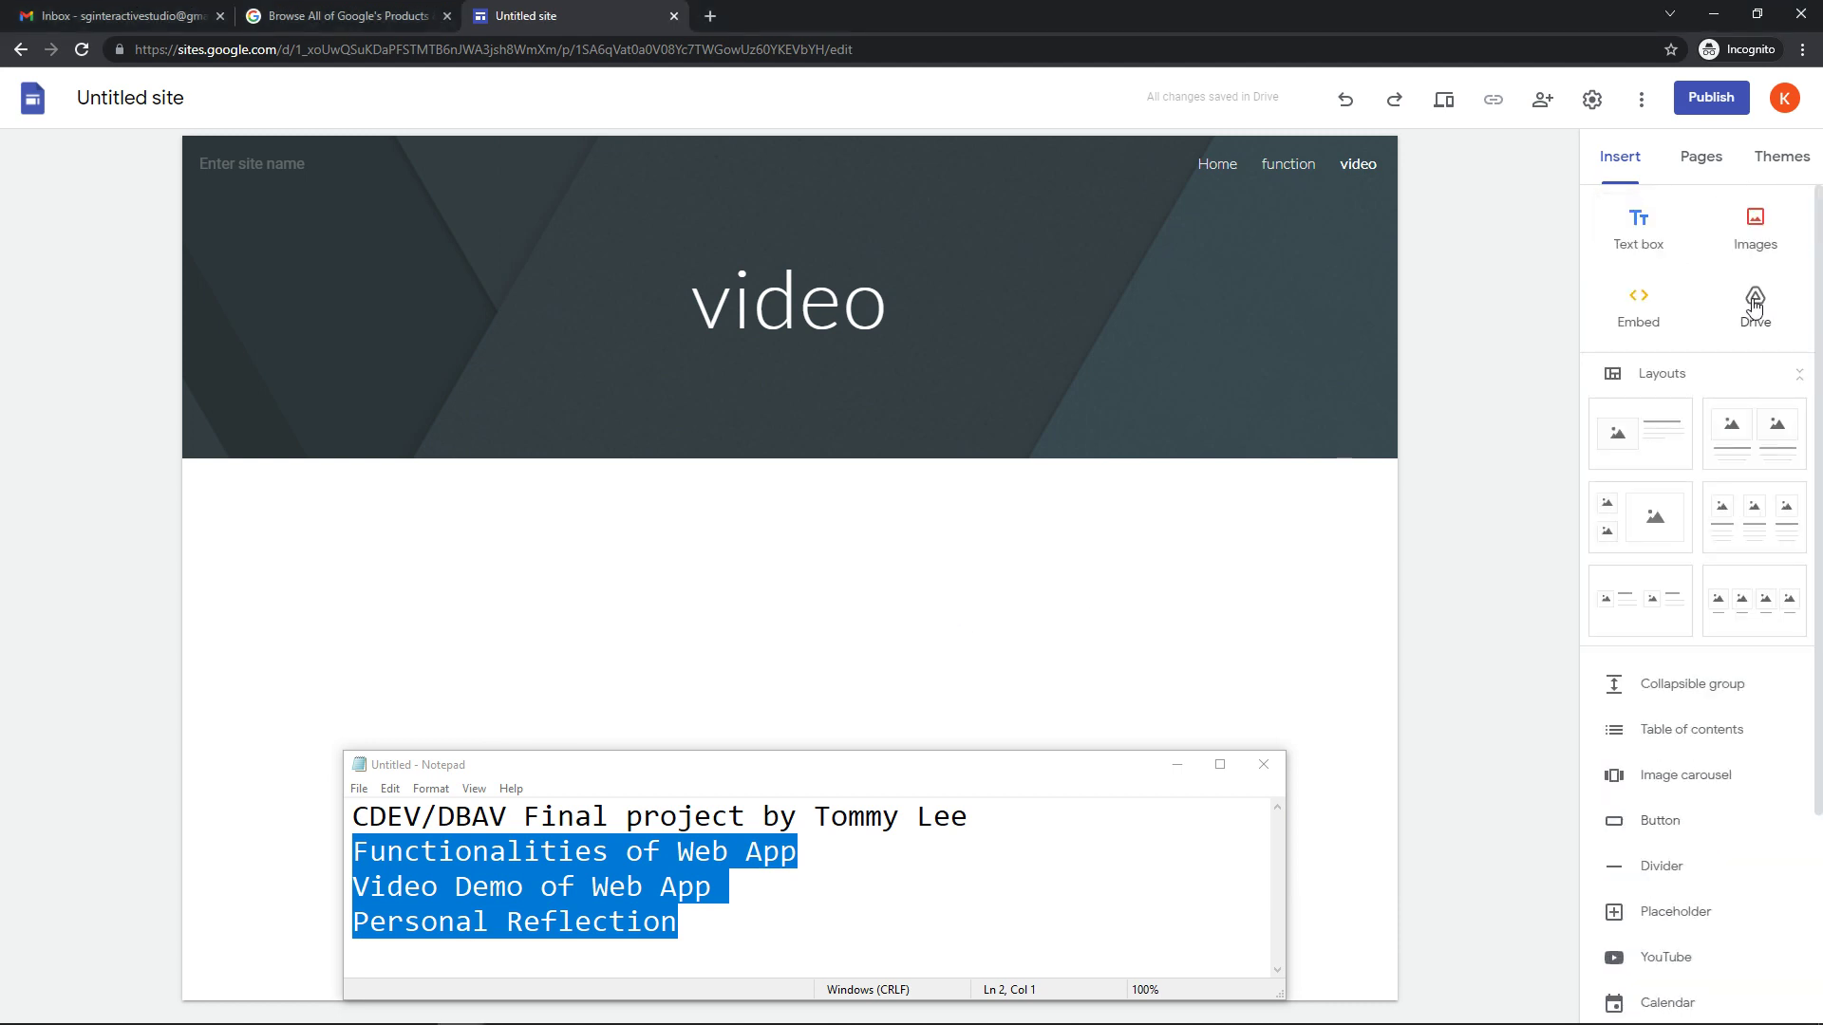
Step: Embed the CDEV Demo Sample #2 YouTube video on the video page from its iframe code
left_click(1638, 302)
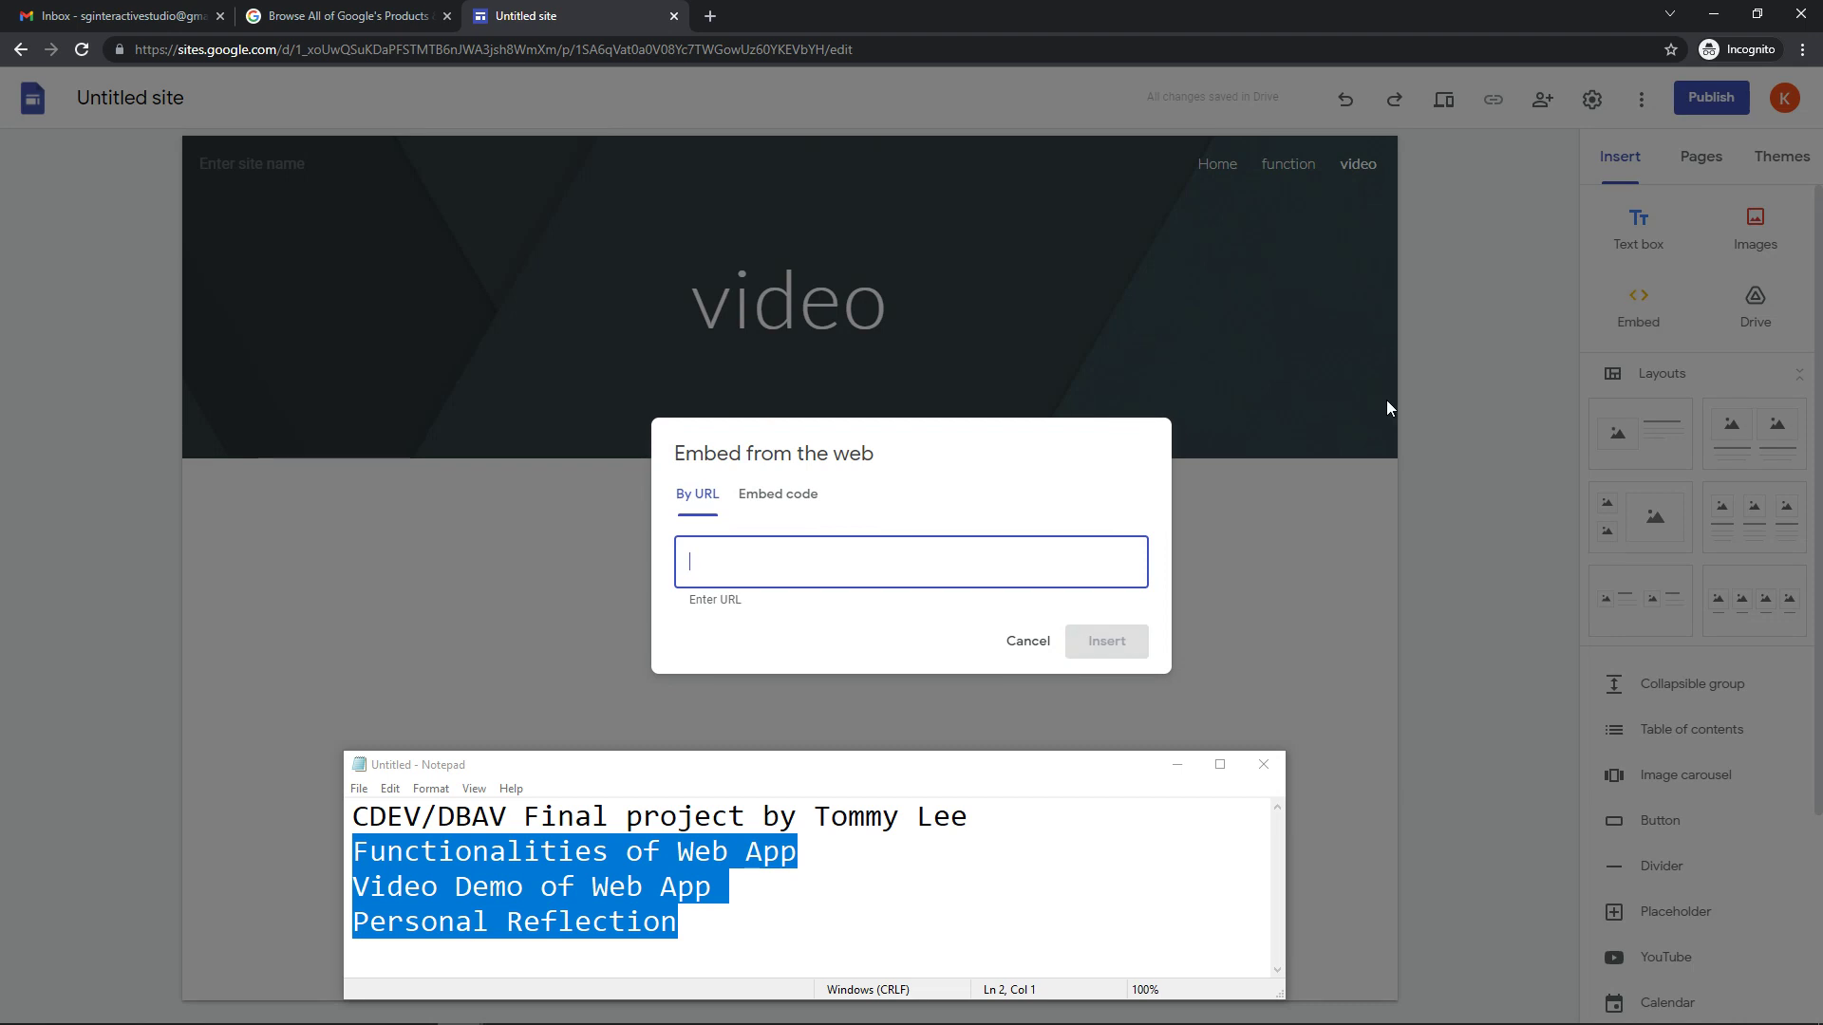
left_click(791, 503)
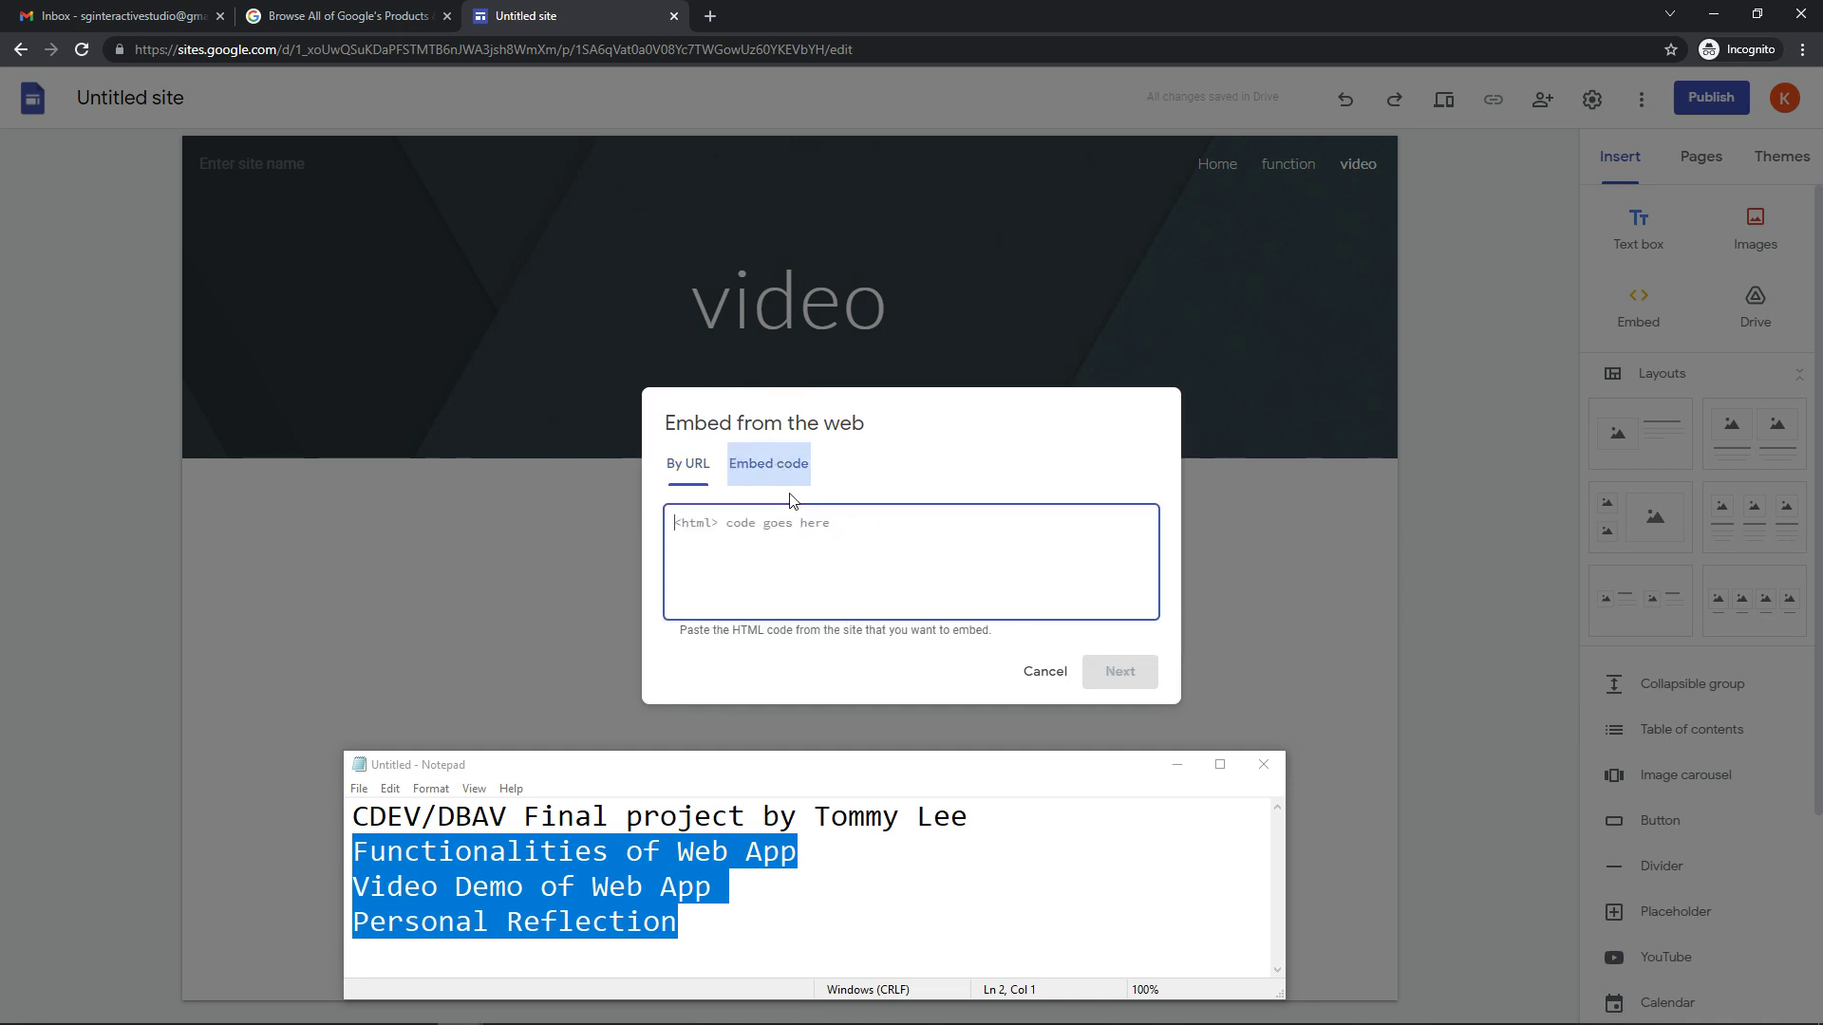
key("ctrl+v")
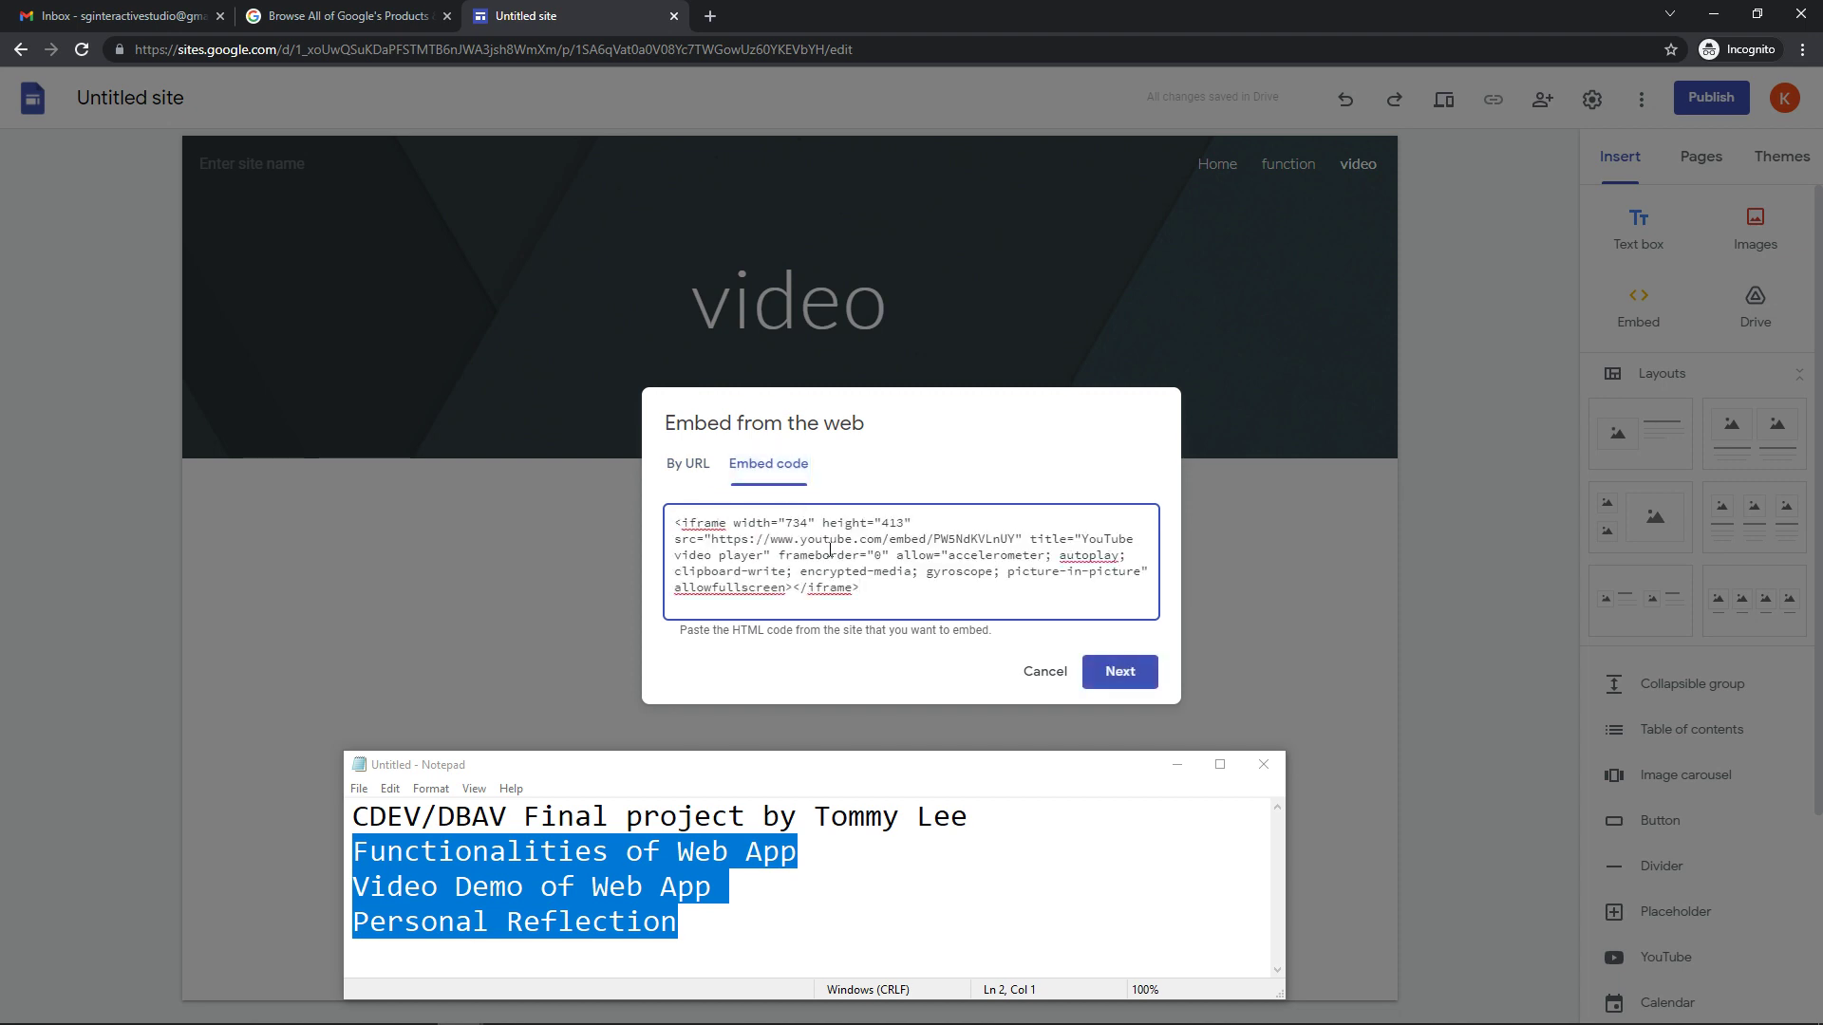
left_click(1121, 674)
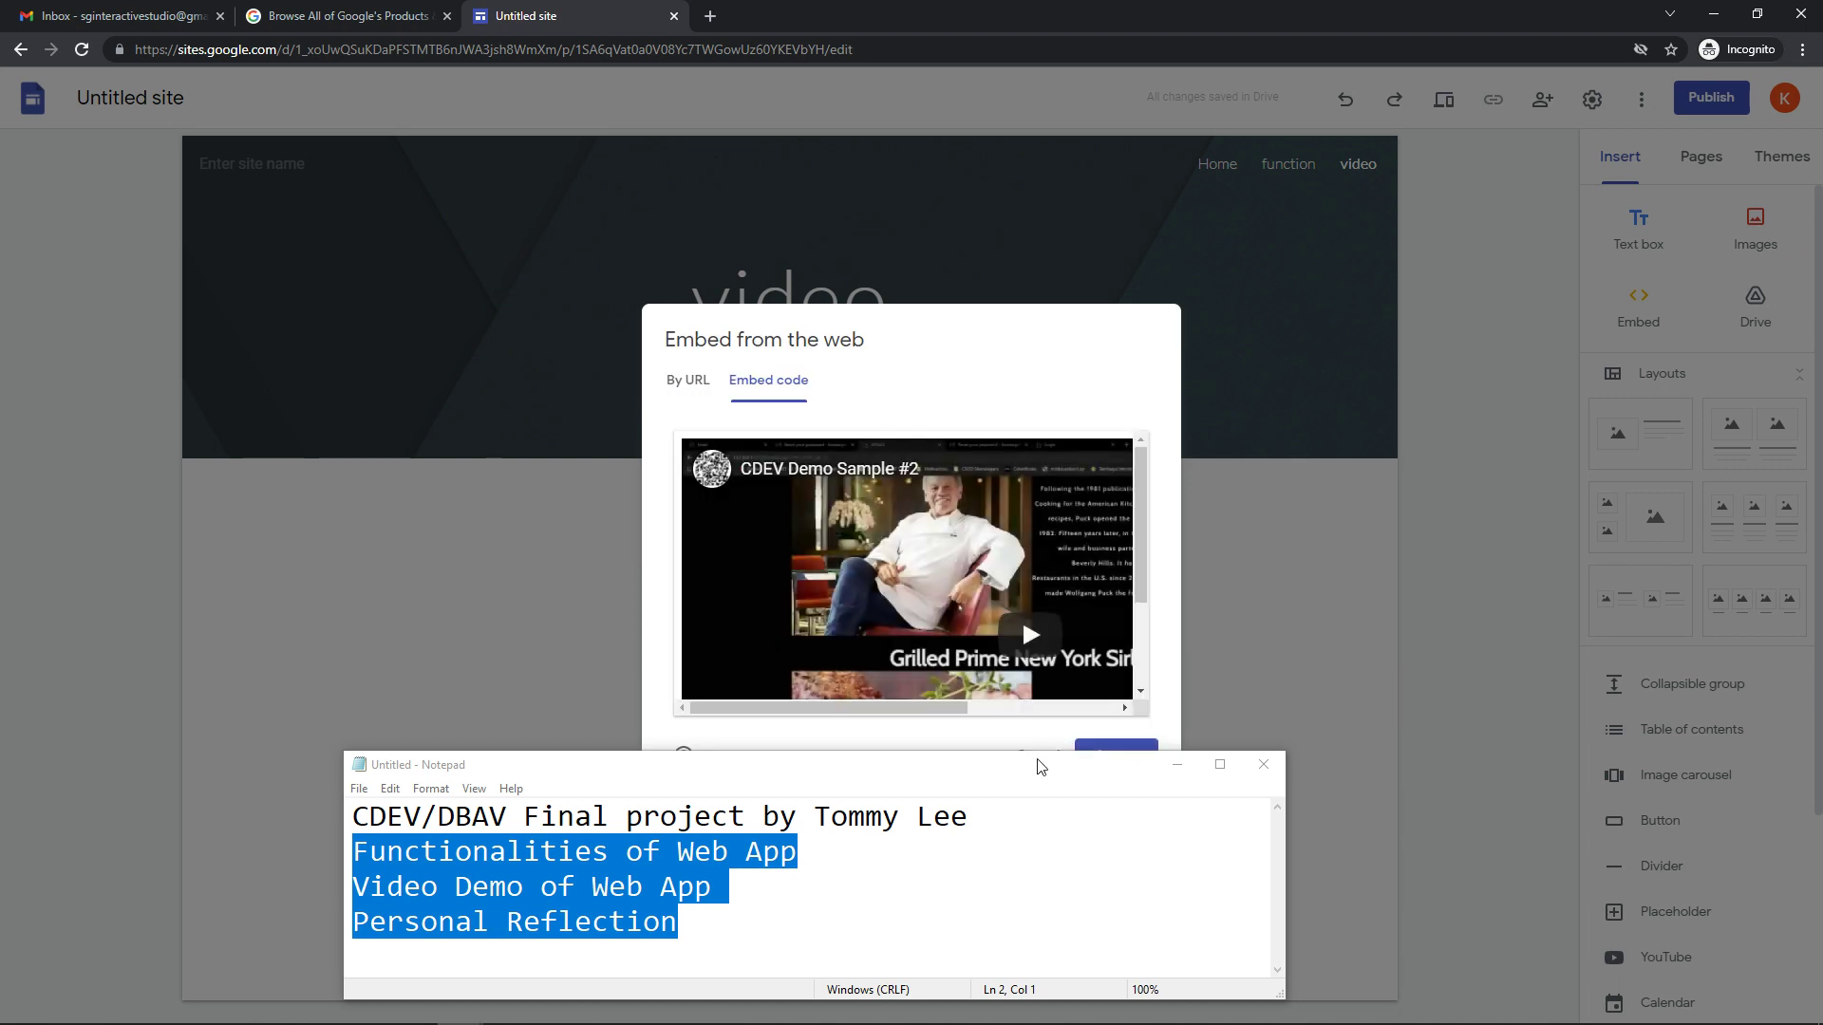
left_click_drag(1128, 770, 1131, 861)
left_click(1116, 757)
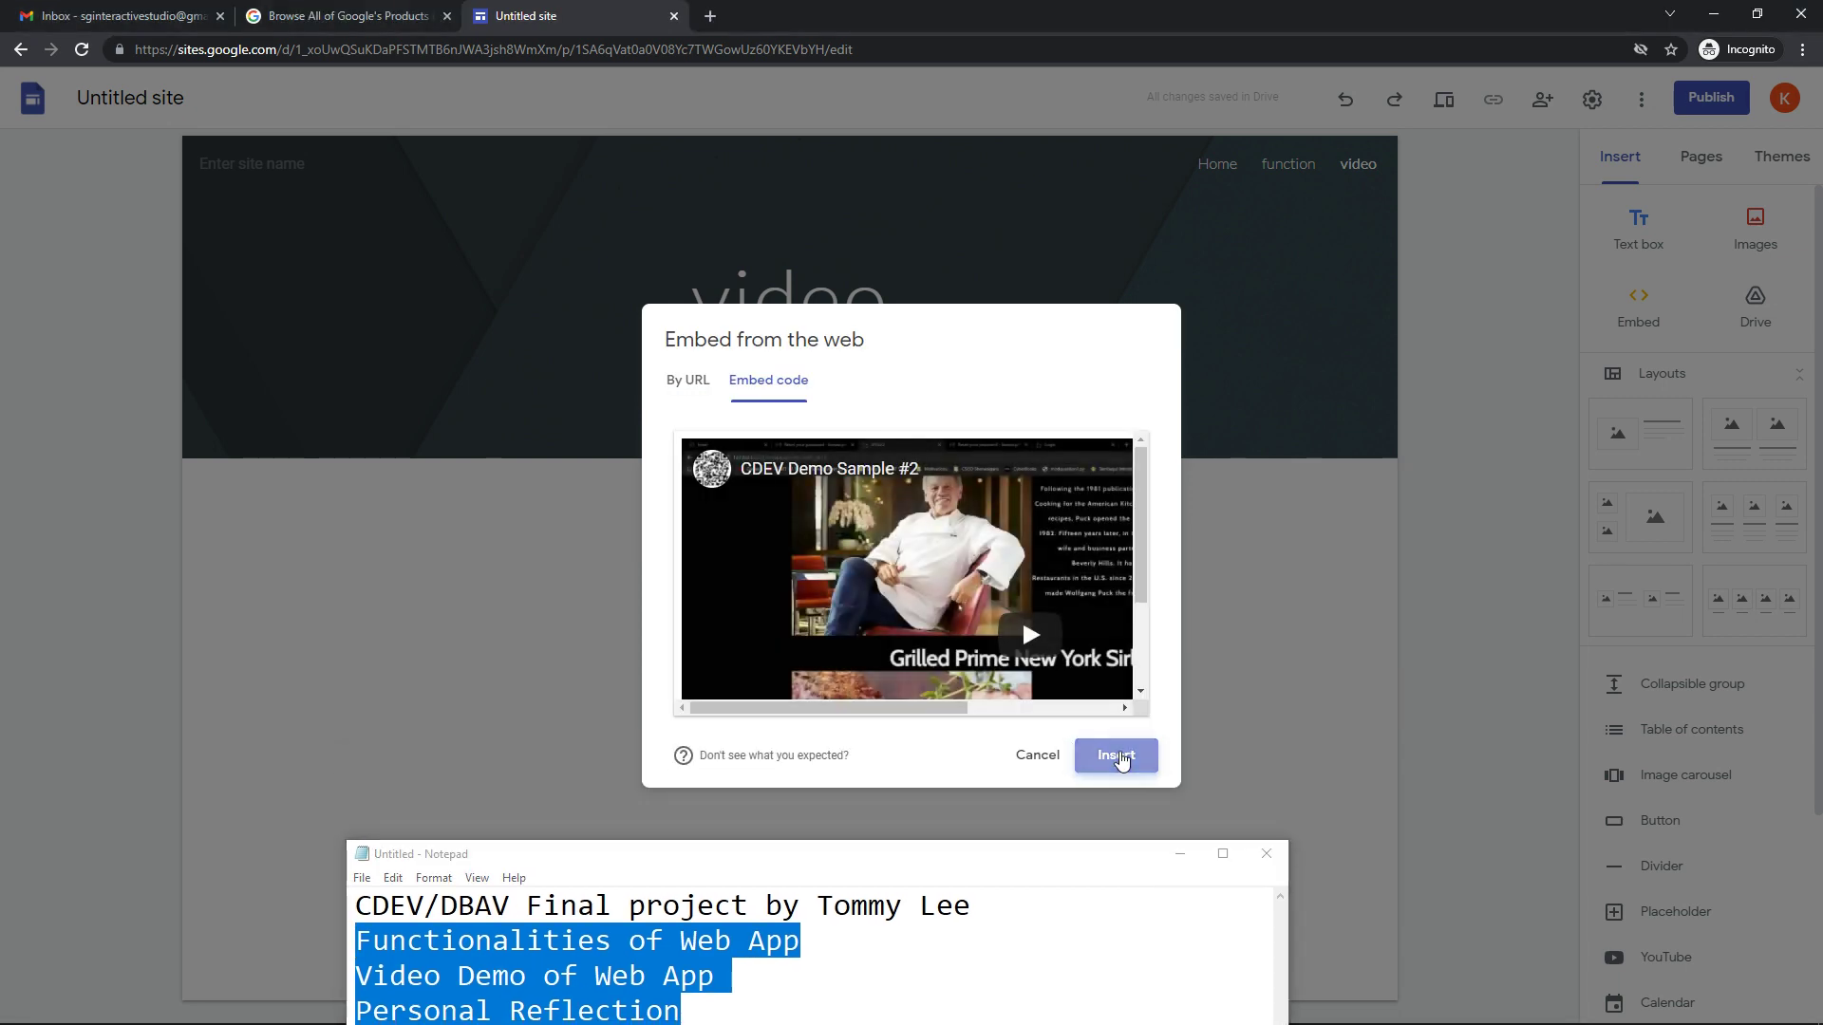
Step: Enlarge the video embed and centre it below the page header
left_click_drag(927, 845, 888, 1000)
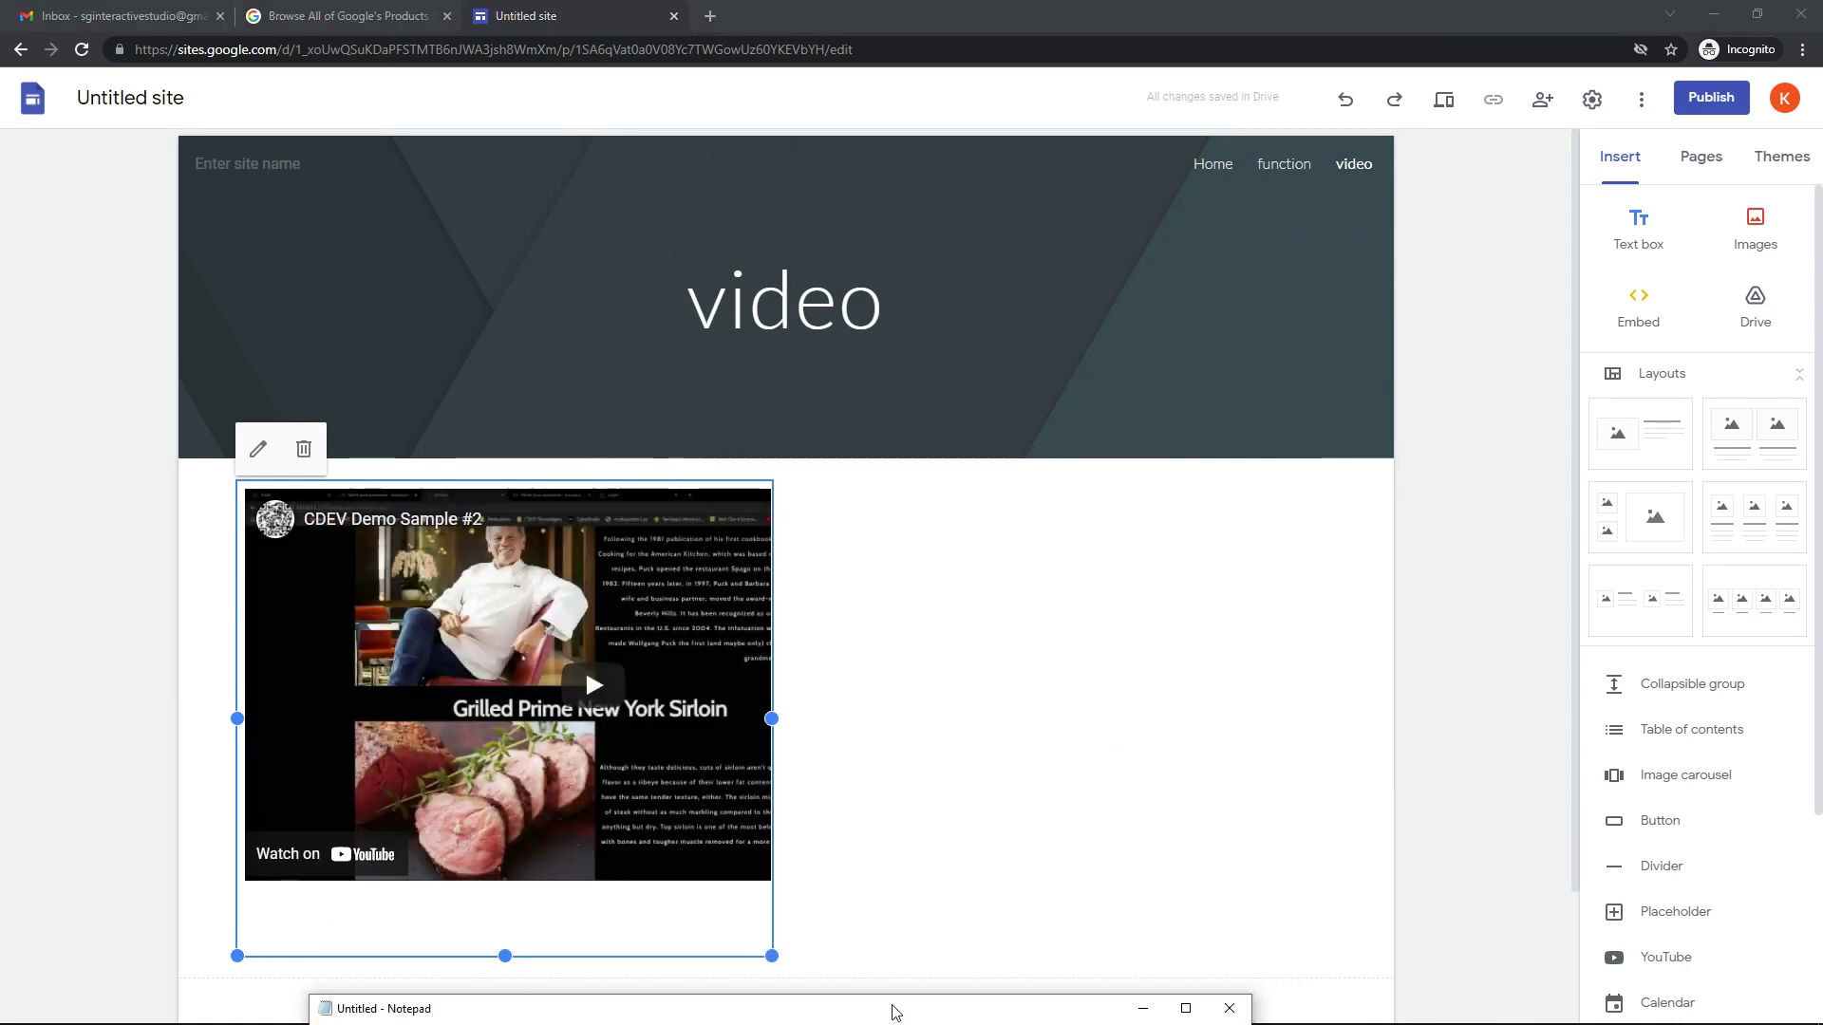
left_click_drag(698, 490, 794, 500)
left_click(981, 843)
mouse_move(1048, 712)
left_mouse_down()
mouse_move(1259, 724)
mouse_move(1240, 719)
left_mouse_up()
left_click_drag(879, 952, 879, 897)
left_click_drag(915, 517, 823, 500)
scroll(1005, 698, "down", 1)
scroll(1004, 700, "up", 1)
Step: Create a new page named reflection and capitalise its title to 'Reflection'
left_click(1681, 164)
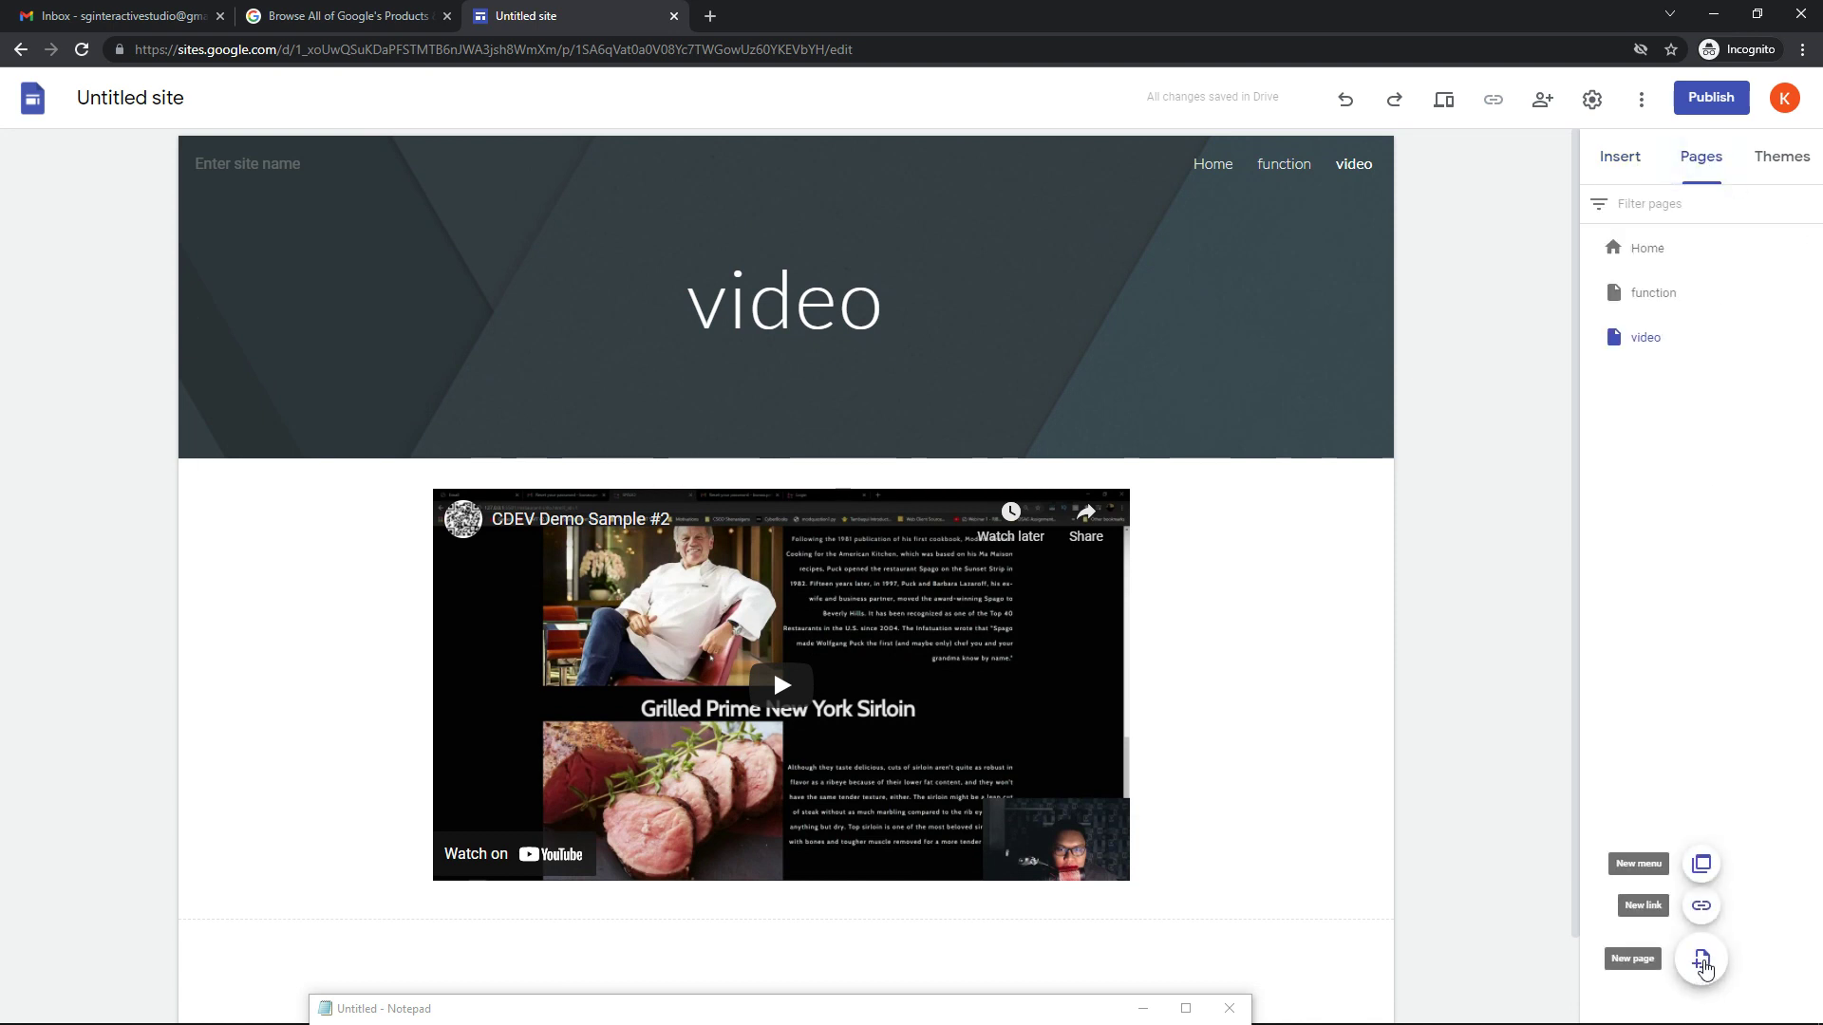
left_click(1702, 961)
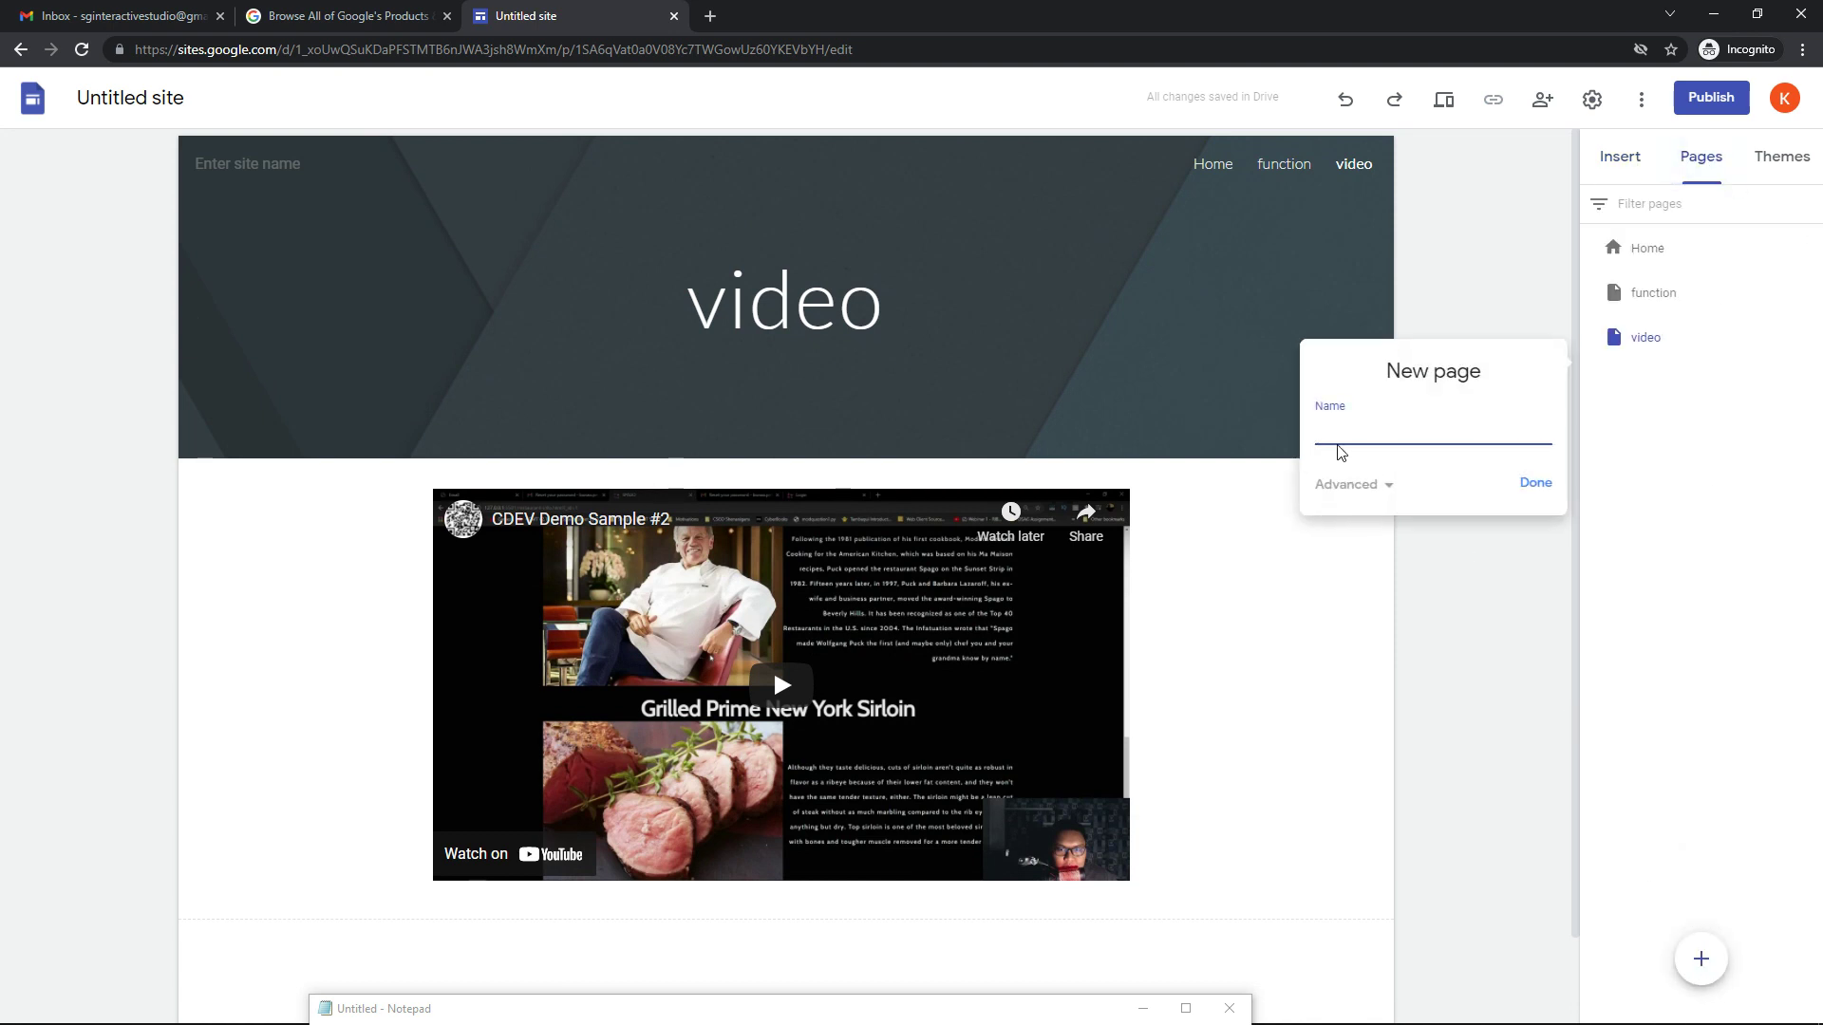
type("tion")
left_click(1535, 486)
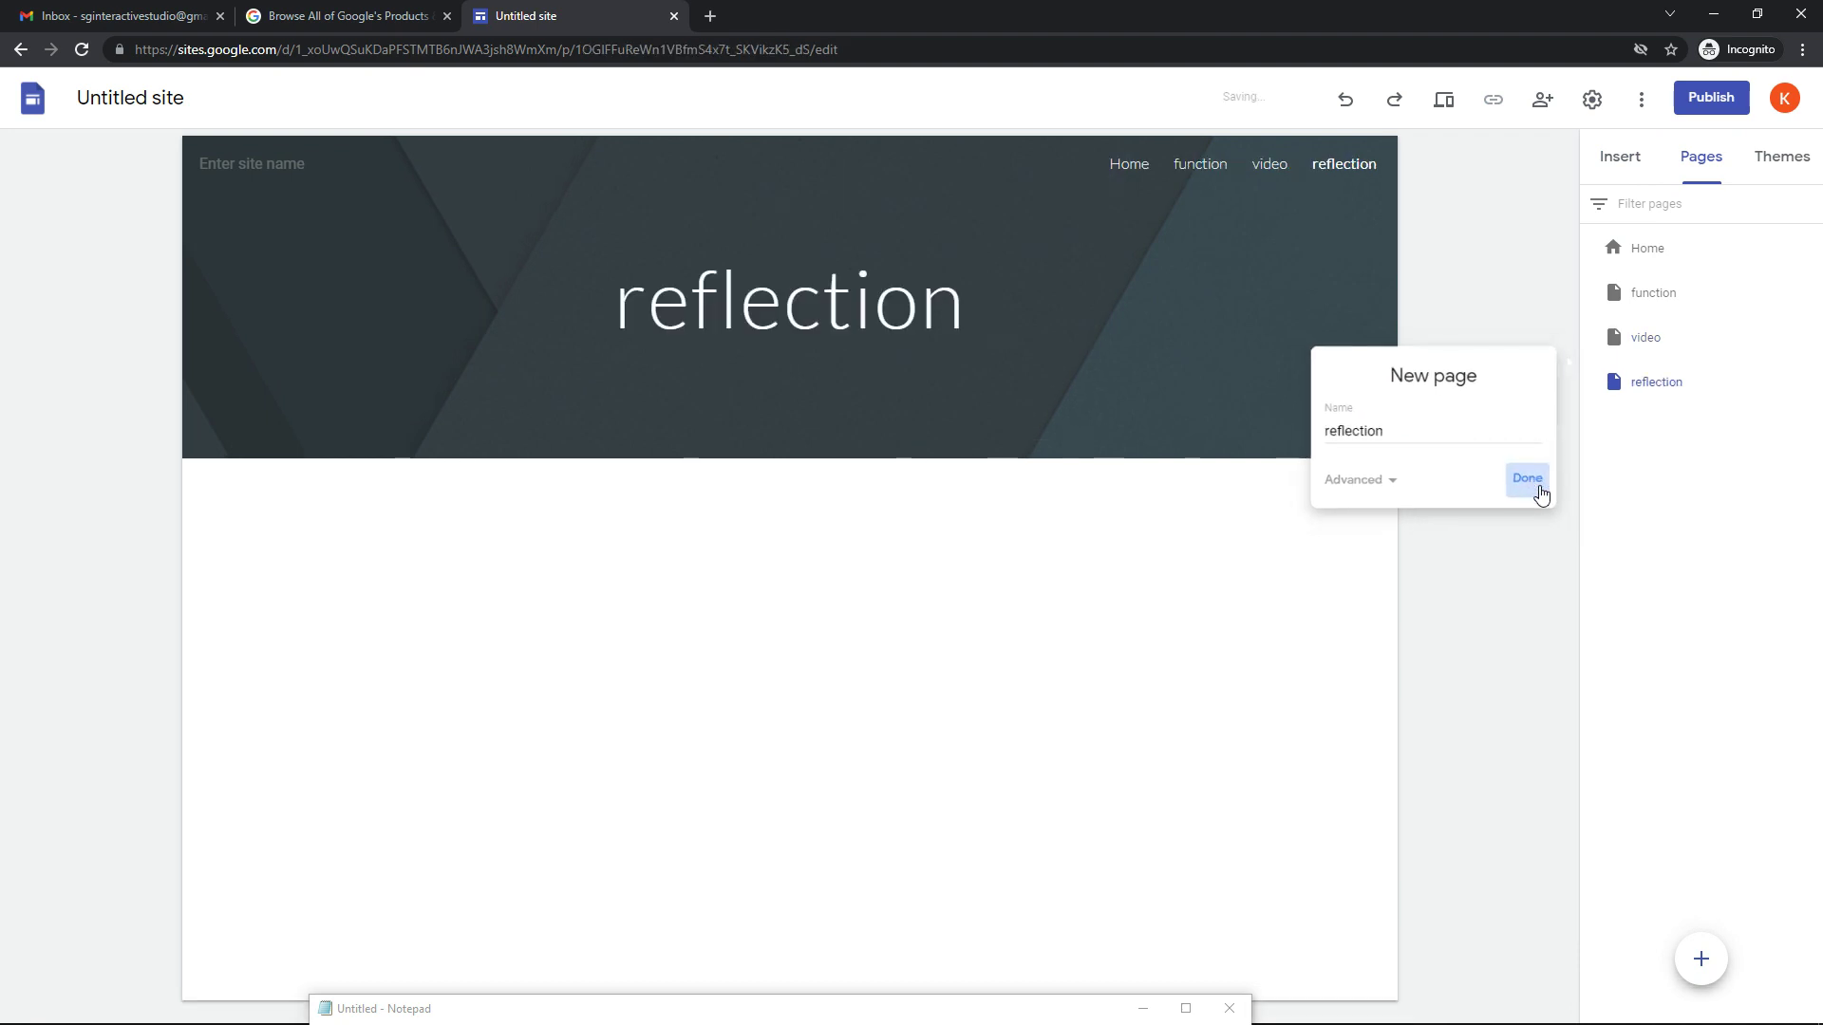
left_click(645, 294)
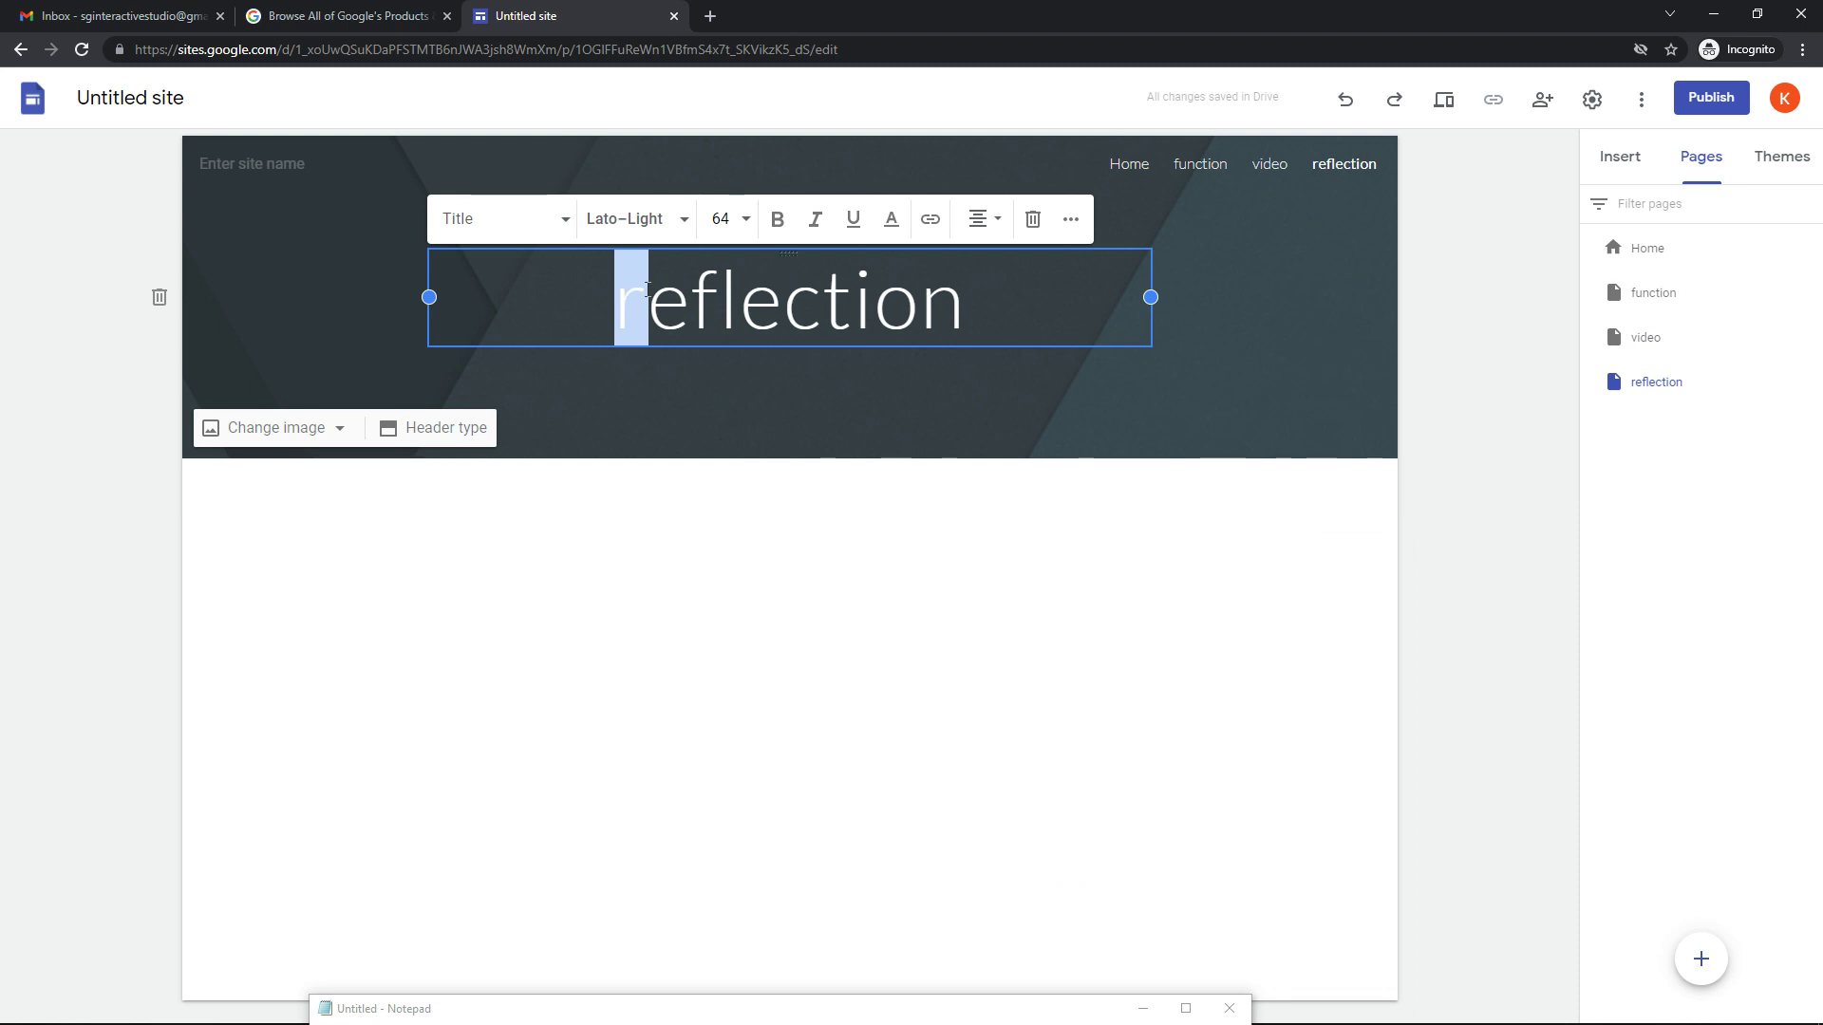
type("R")
left_click(611, 531)
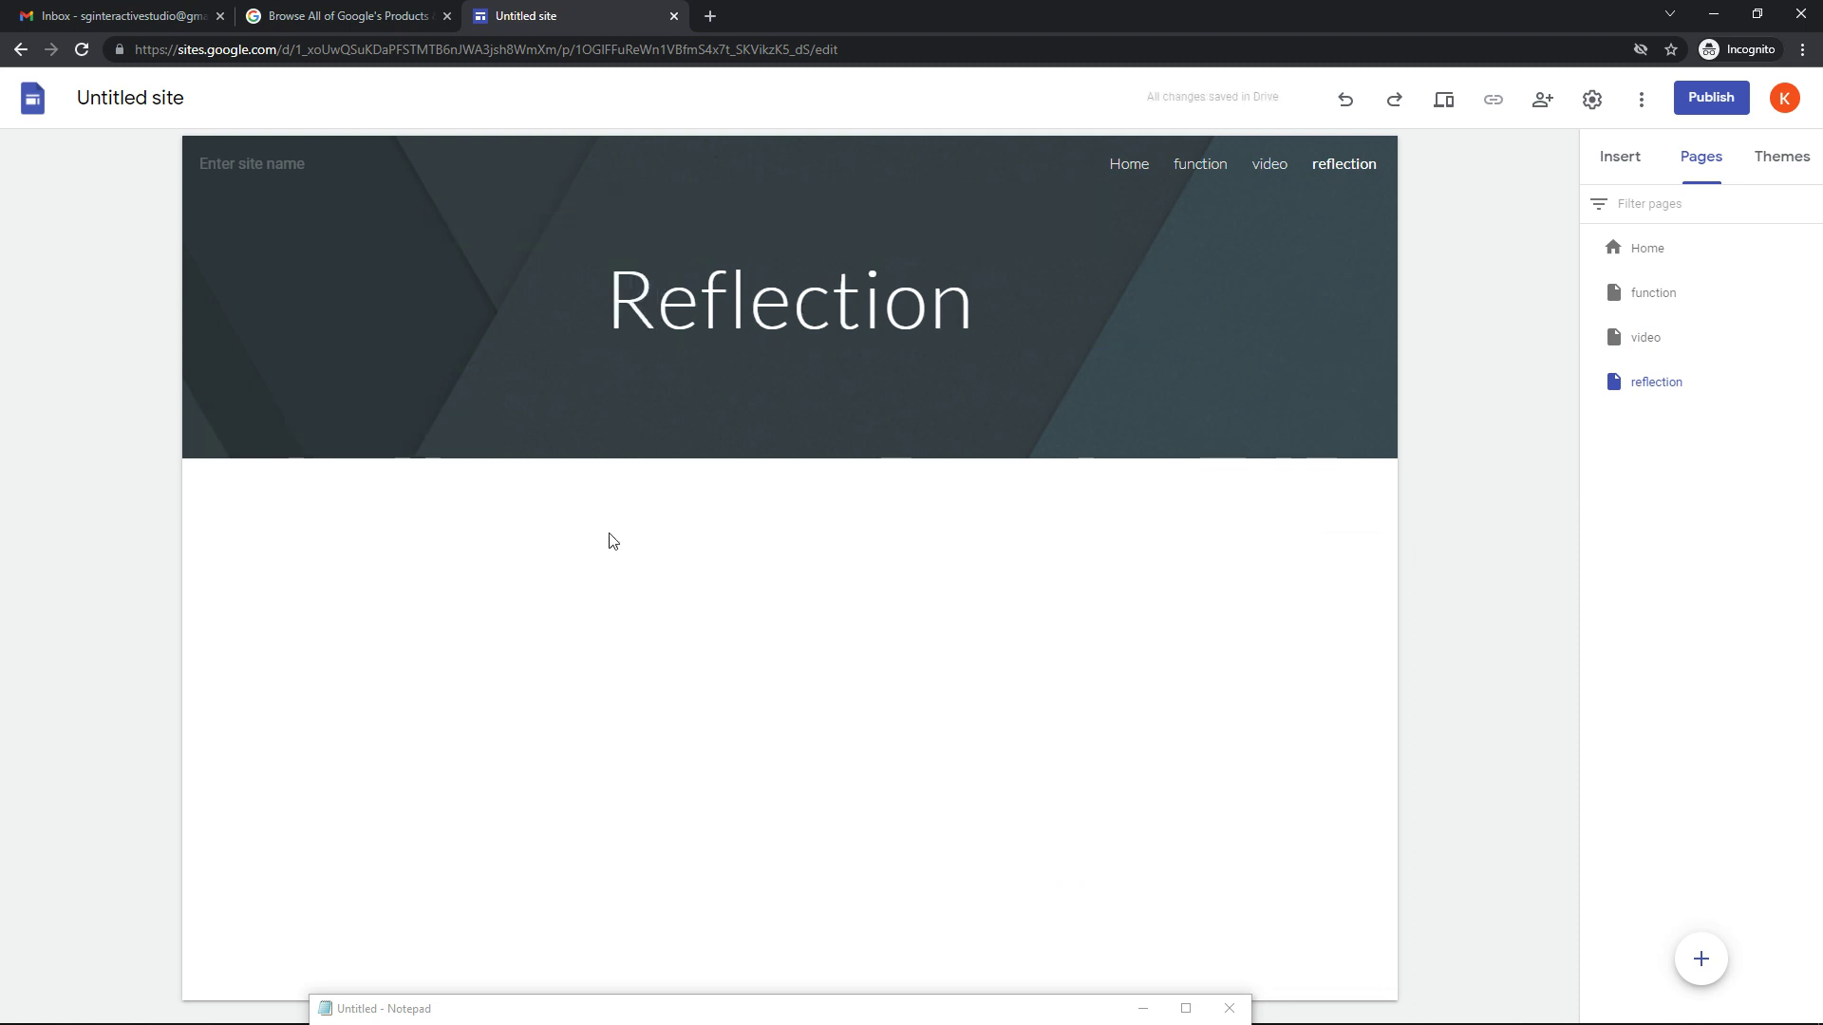
Step: Add a text box holding the four reflection questions and the 1–5 rating scale
left_click(1617, 162)
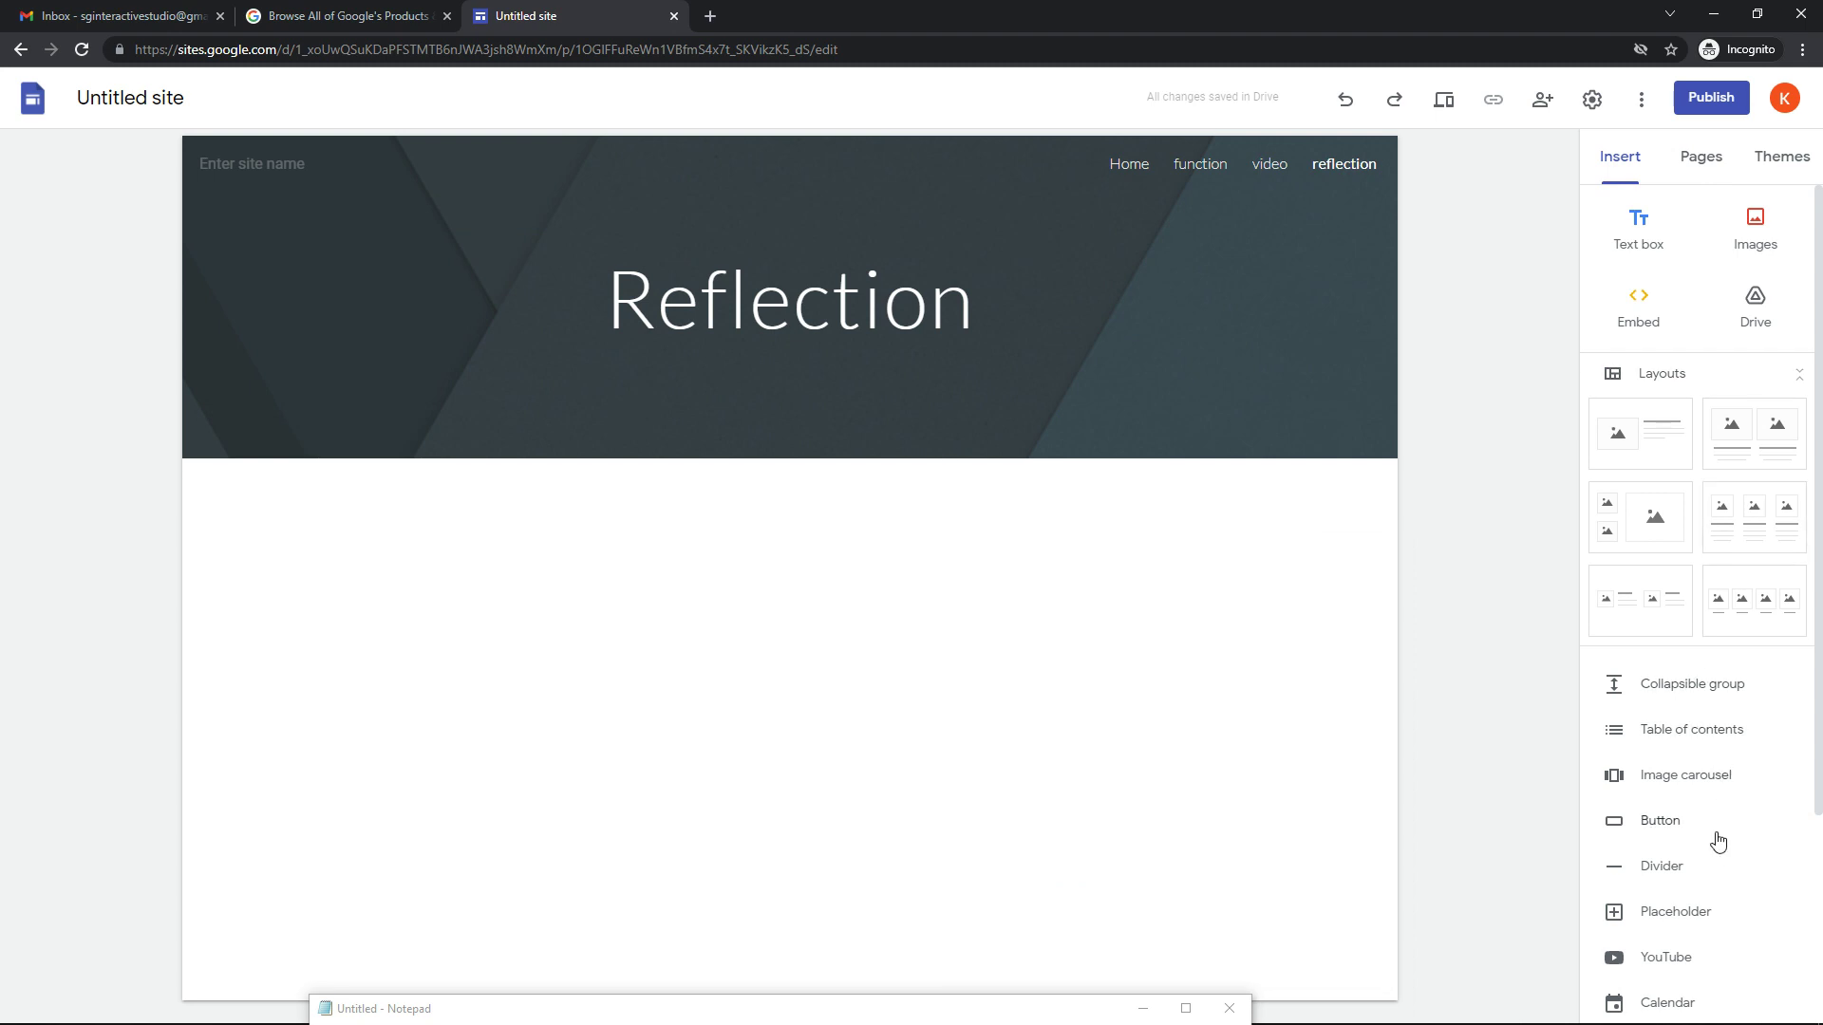
scroll(1709, 772, "down", 3)
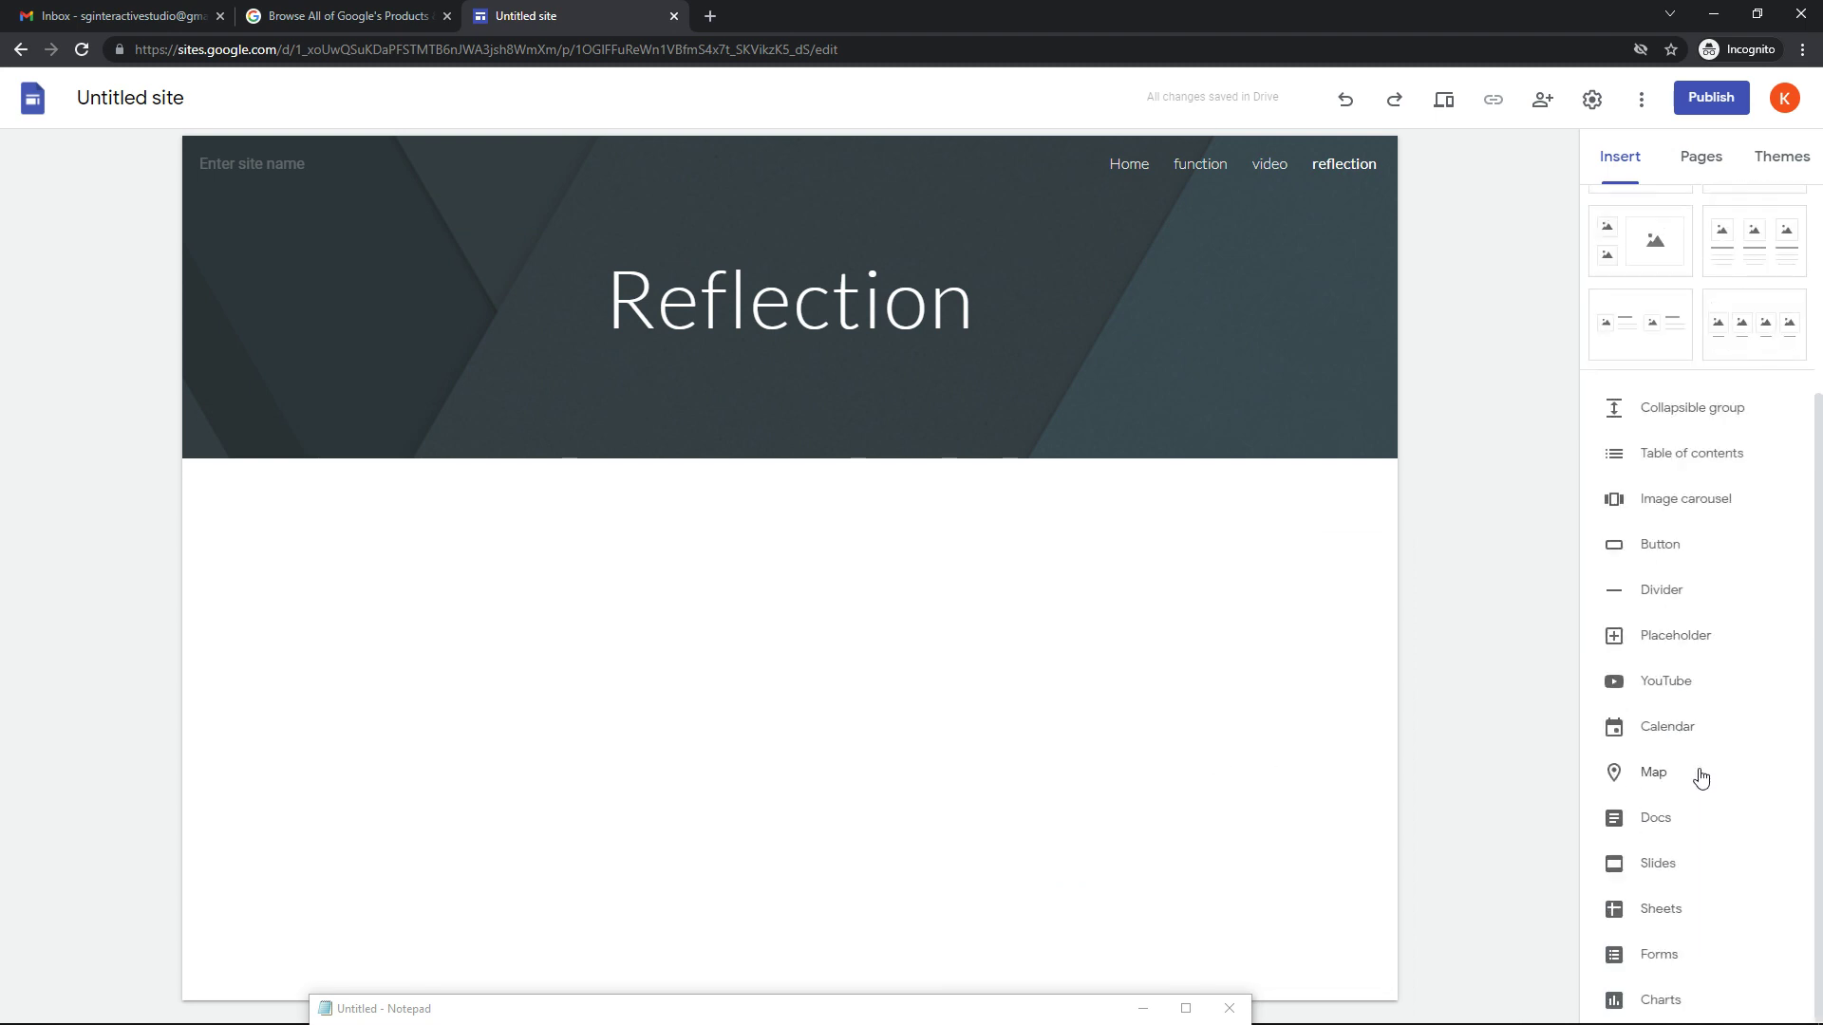
scroll(1694, 779, "up", 3)
left_click(1636, 230)
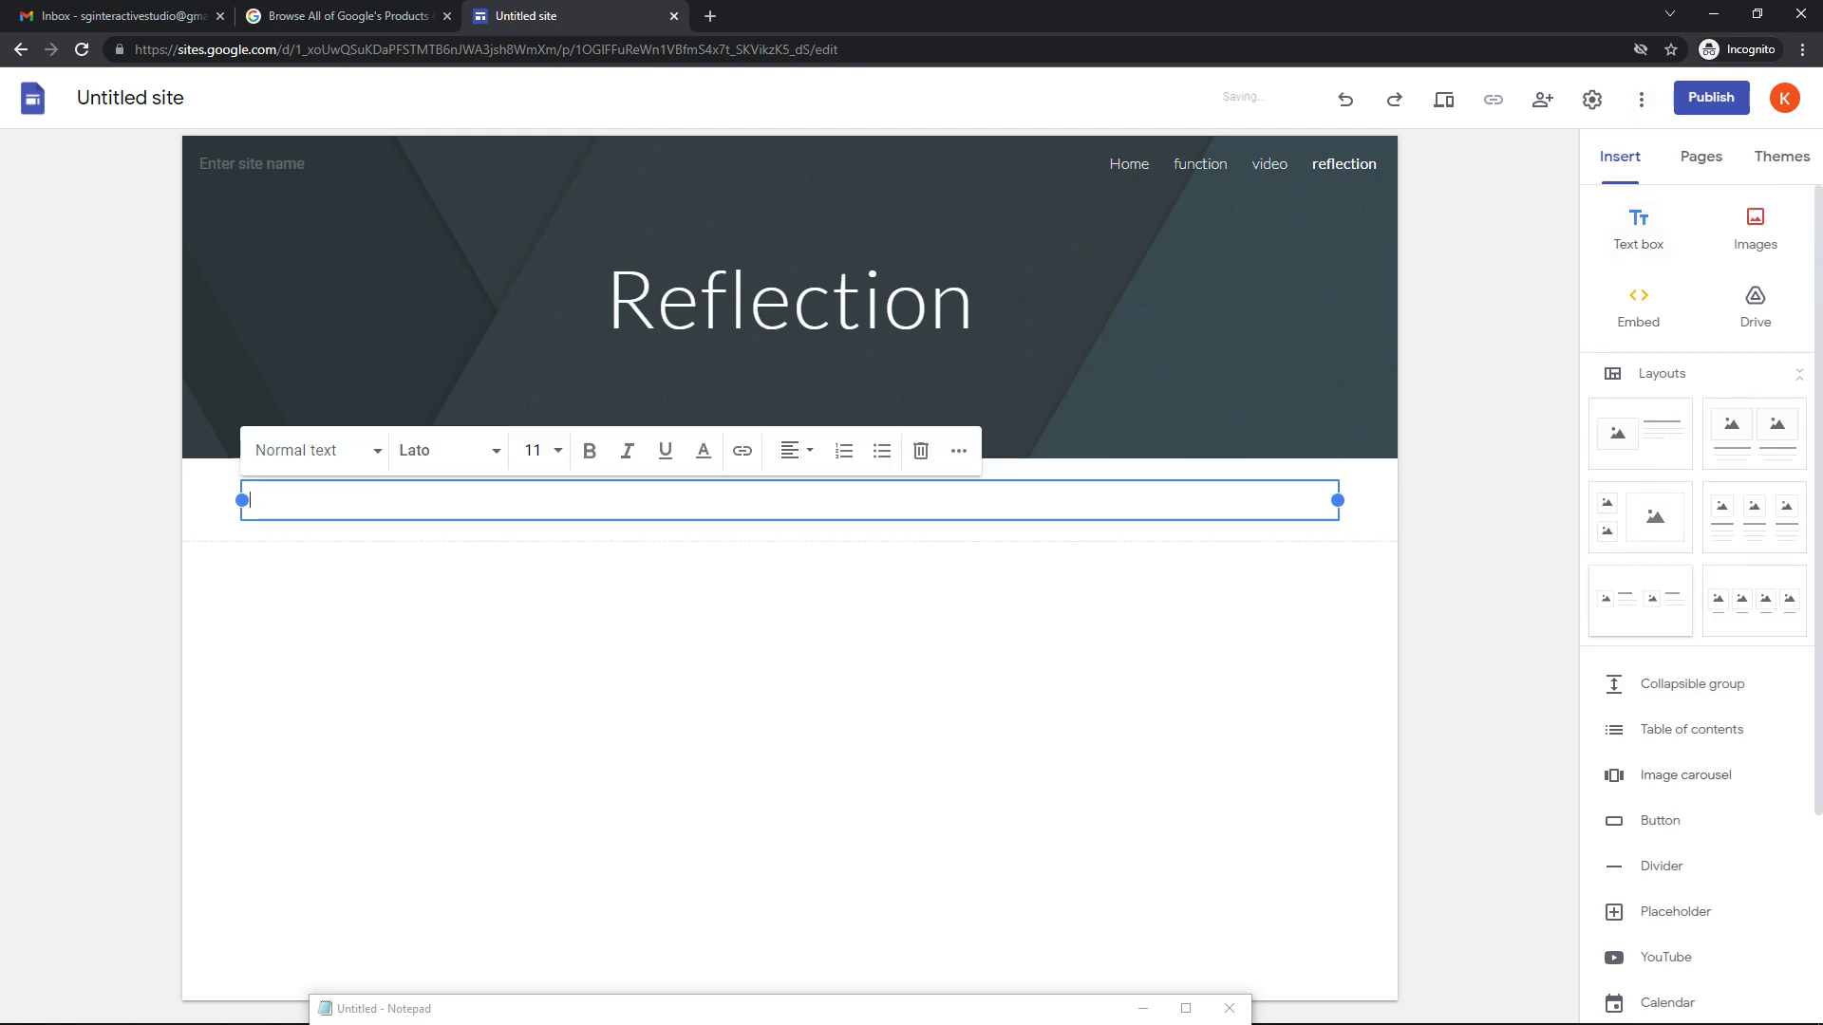
mouse_move(1208, 1023)
left_click_drag(1030, 1008, 1372, 478)
left_click_drag(1276, 714, 1276, 846)
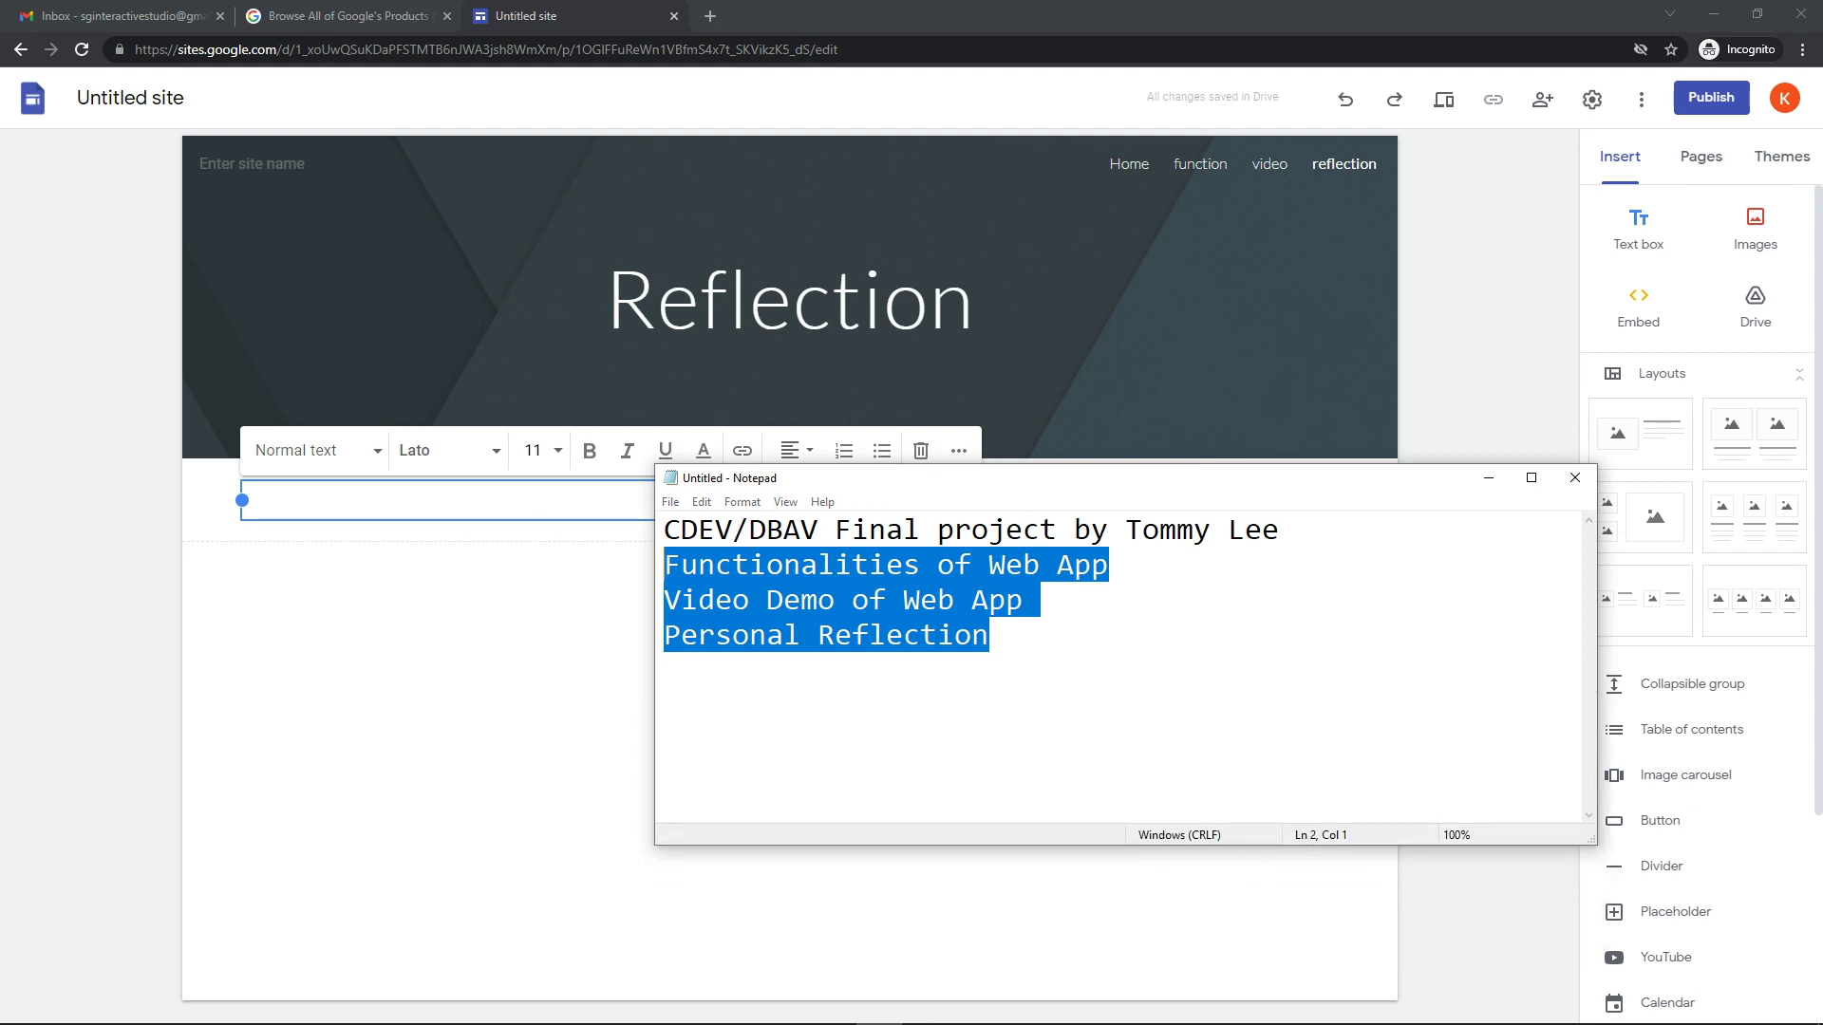
key("alt+Tab")
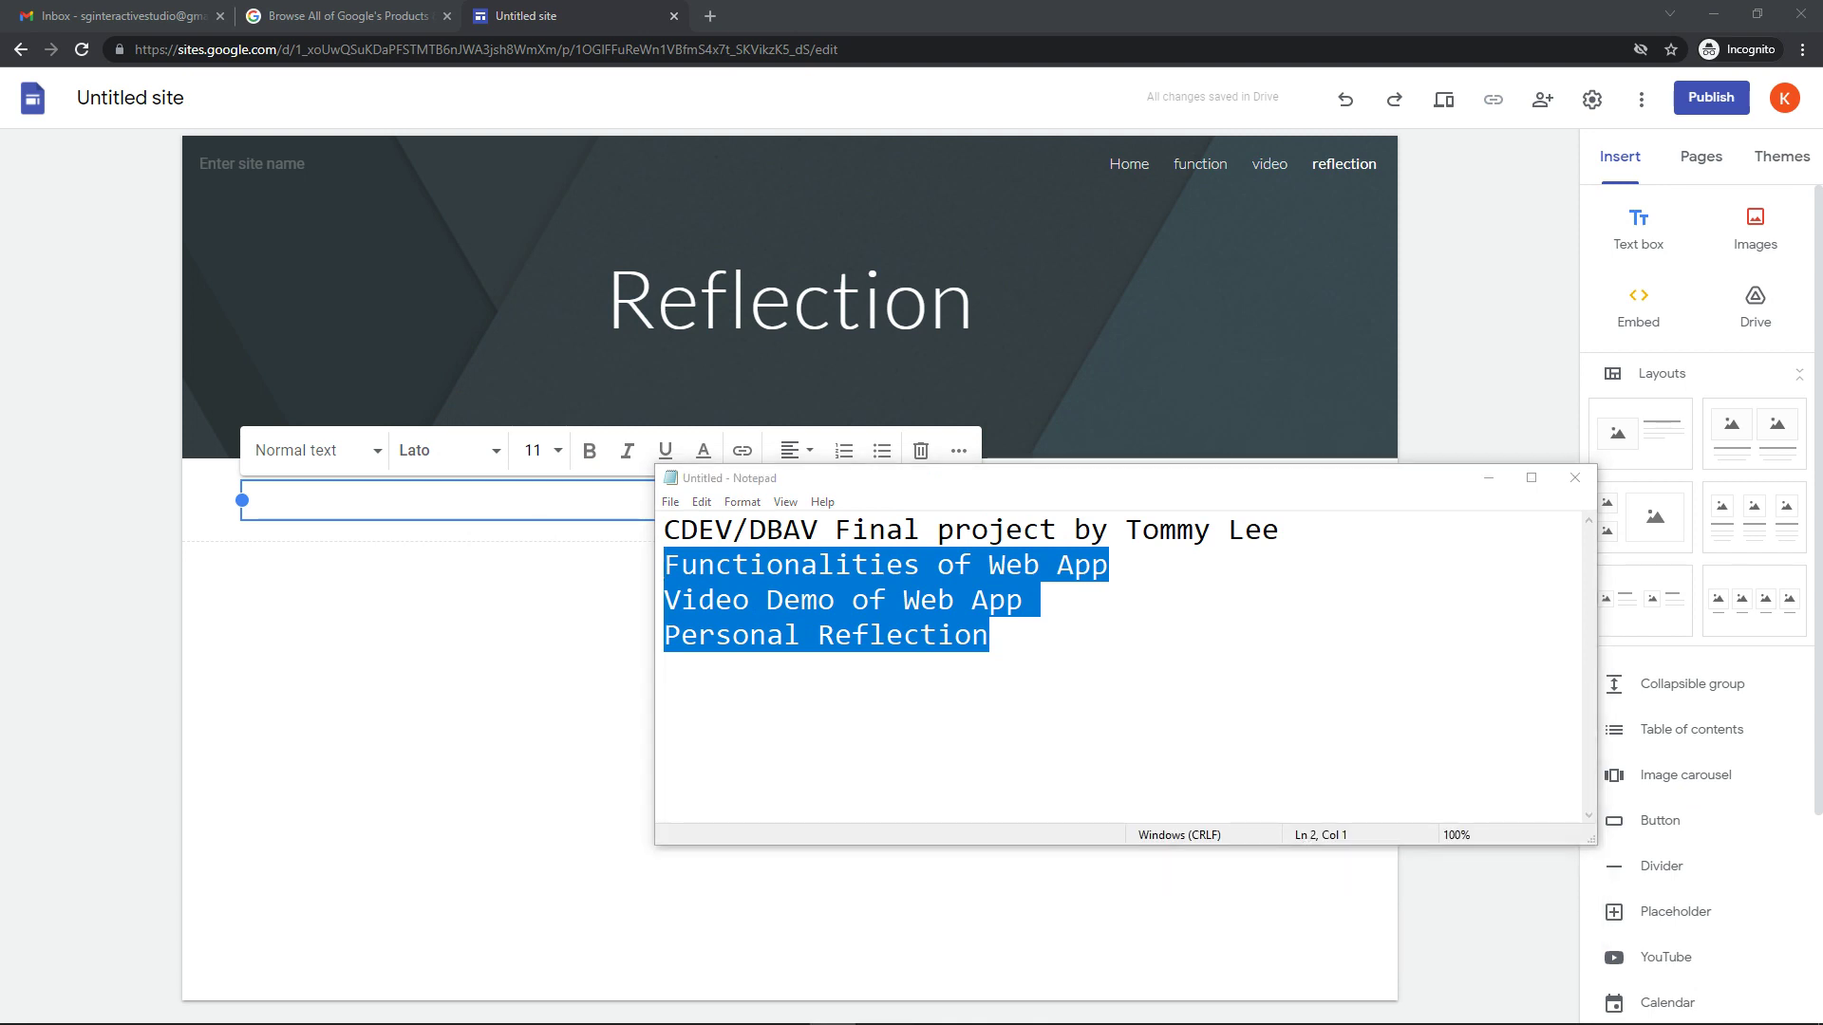
left_click(425, 508)
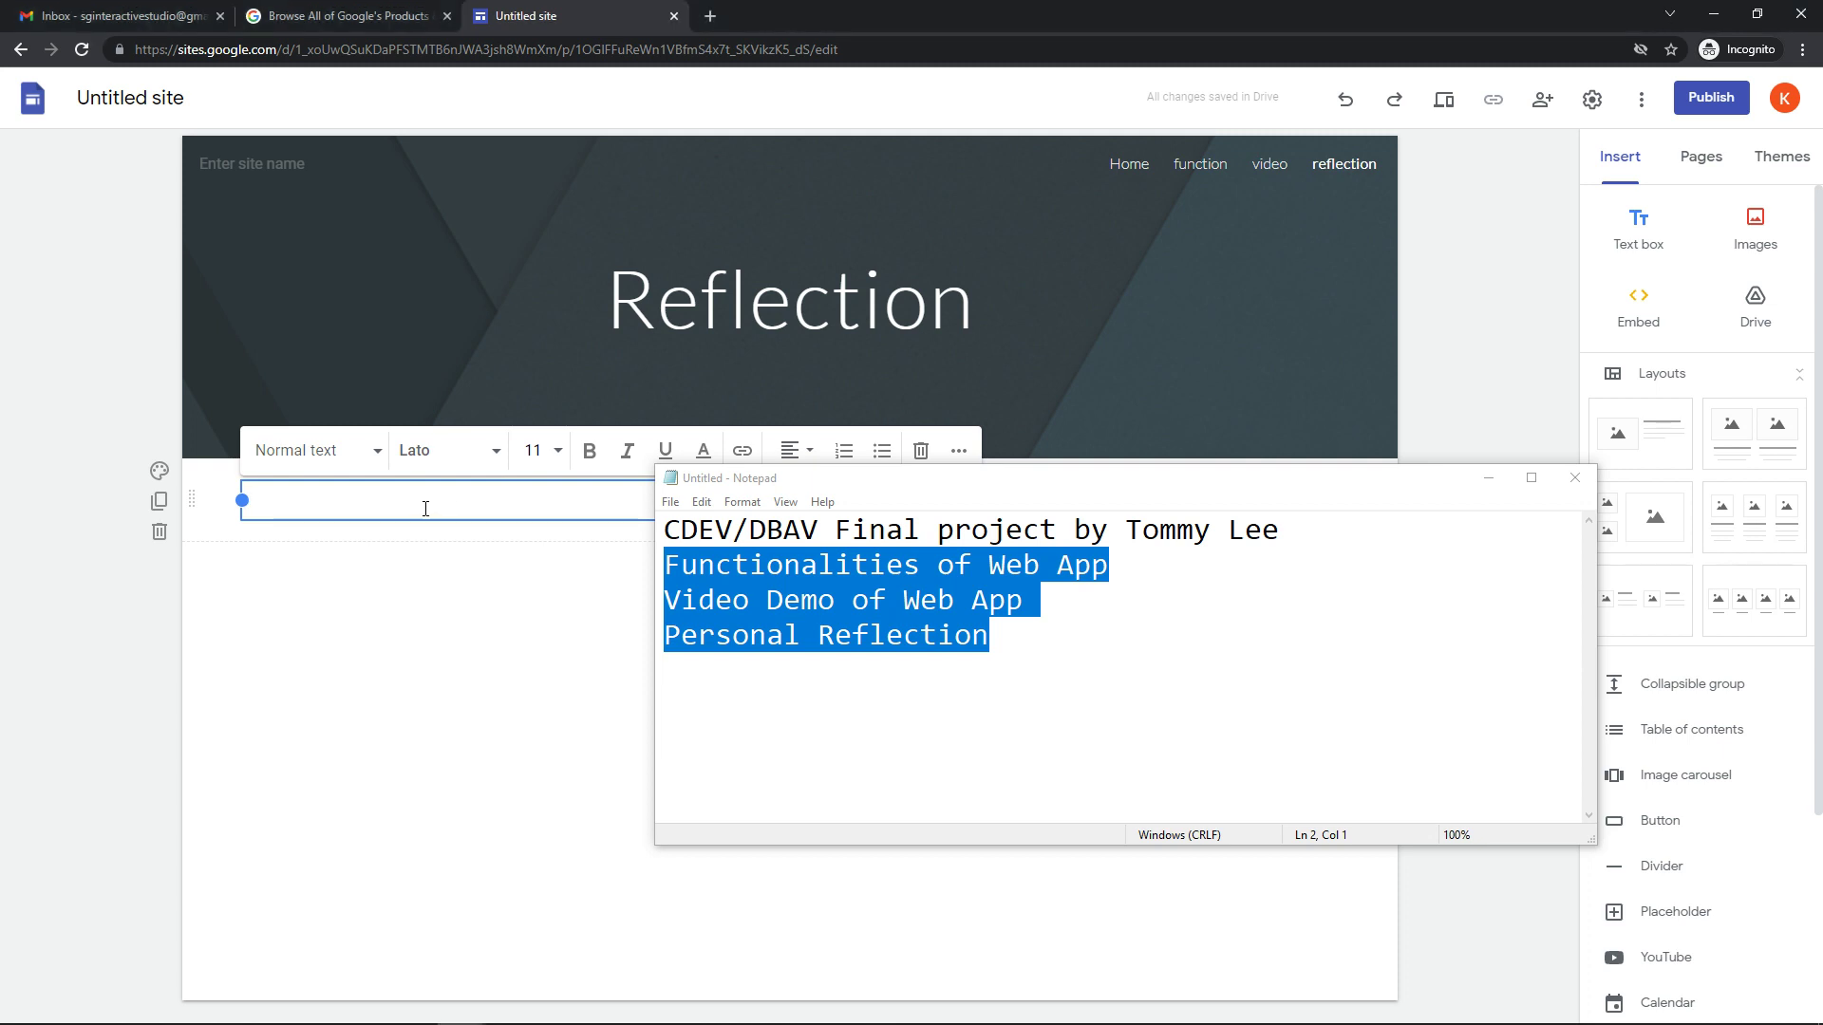
type("•Experience? (Positive/Negative/Neutral) •What new things did you discover/learn through this assignment? •What do you enjoy most? •Now, rate your experience from this whole assignment. (1 – poor, 2 below average, 3 average, 4 - good, 5 - excellent)")
left_click_drag(913, 465, 1263, 897)
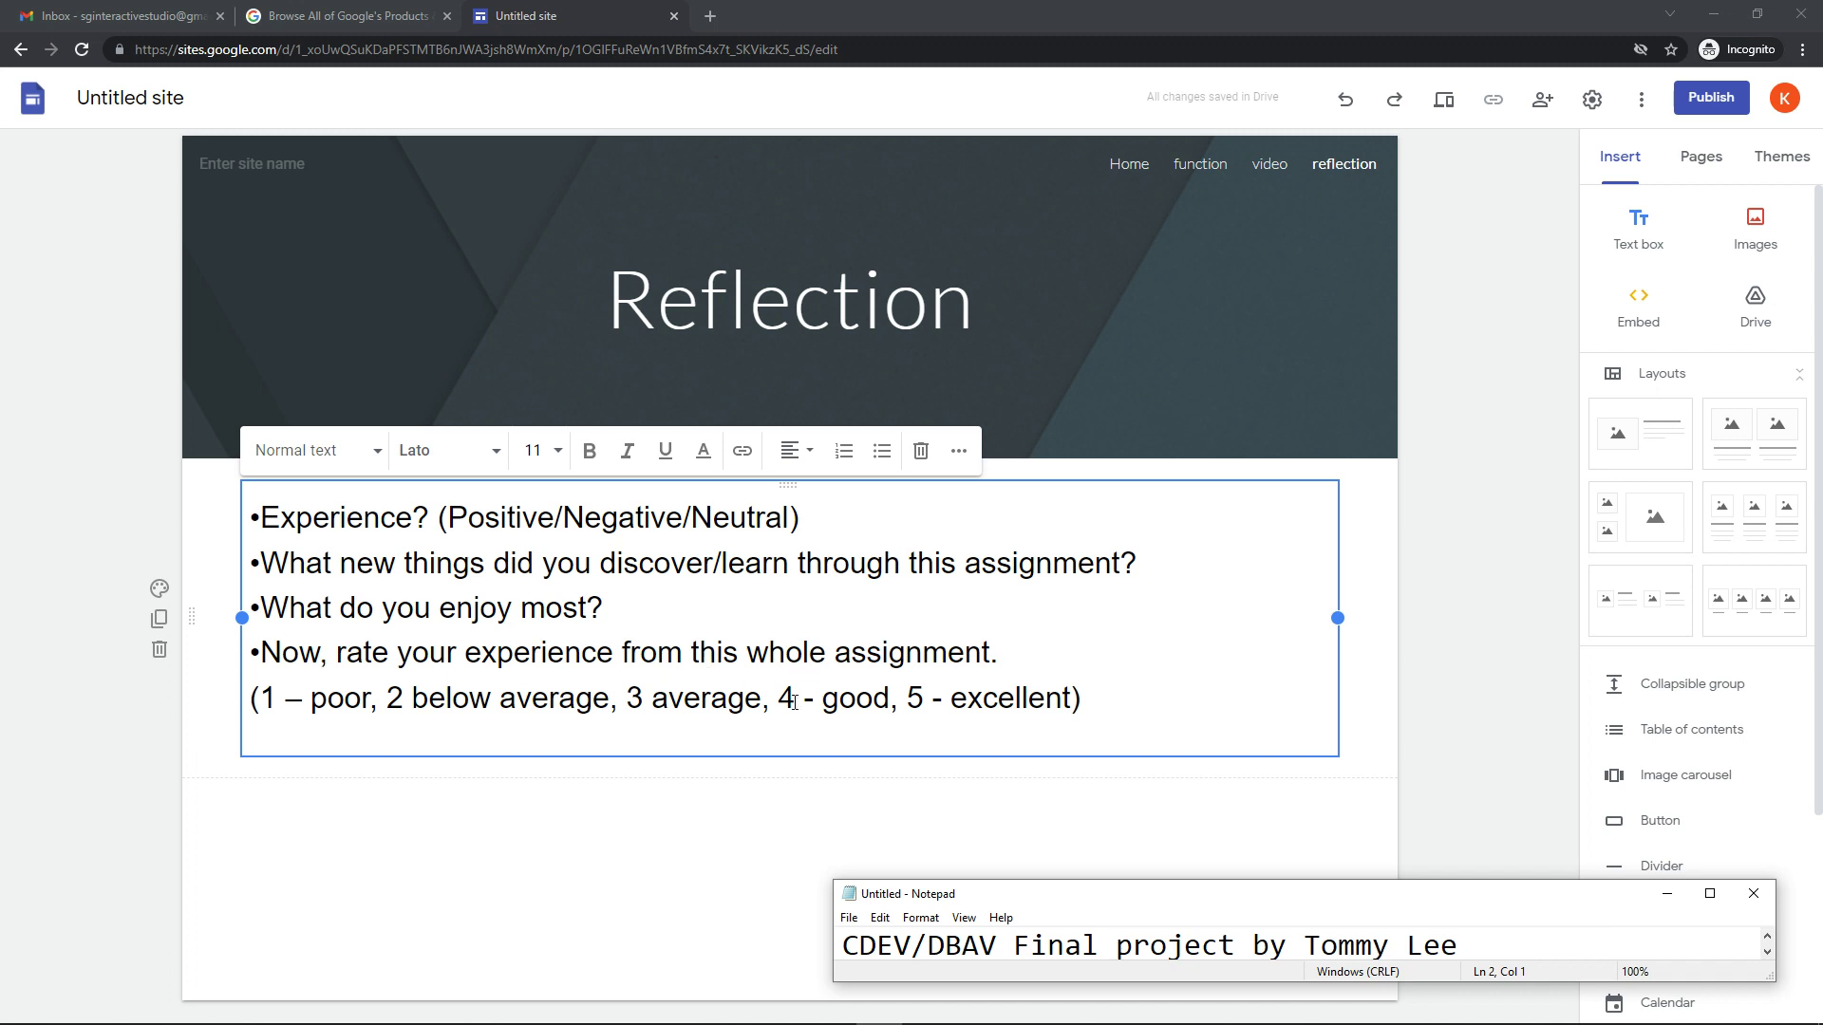
left_click(815, 834)
Step: On the Home page, add a 'Functionalities' link to the function page under the knife icon
left_click(1701, 158)
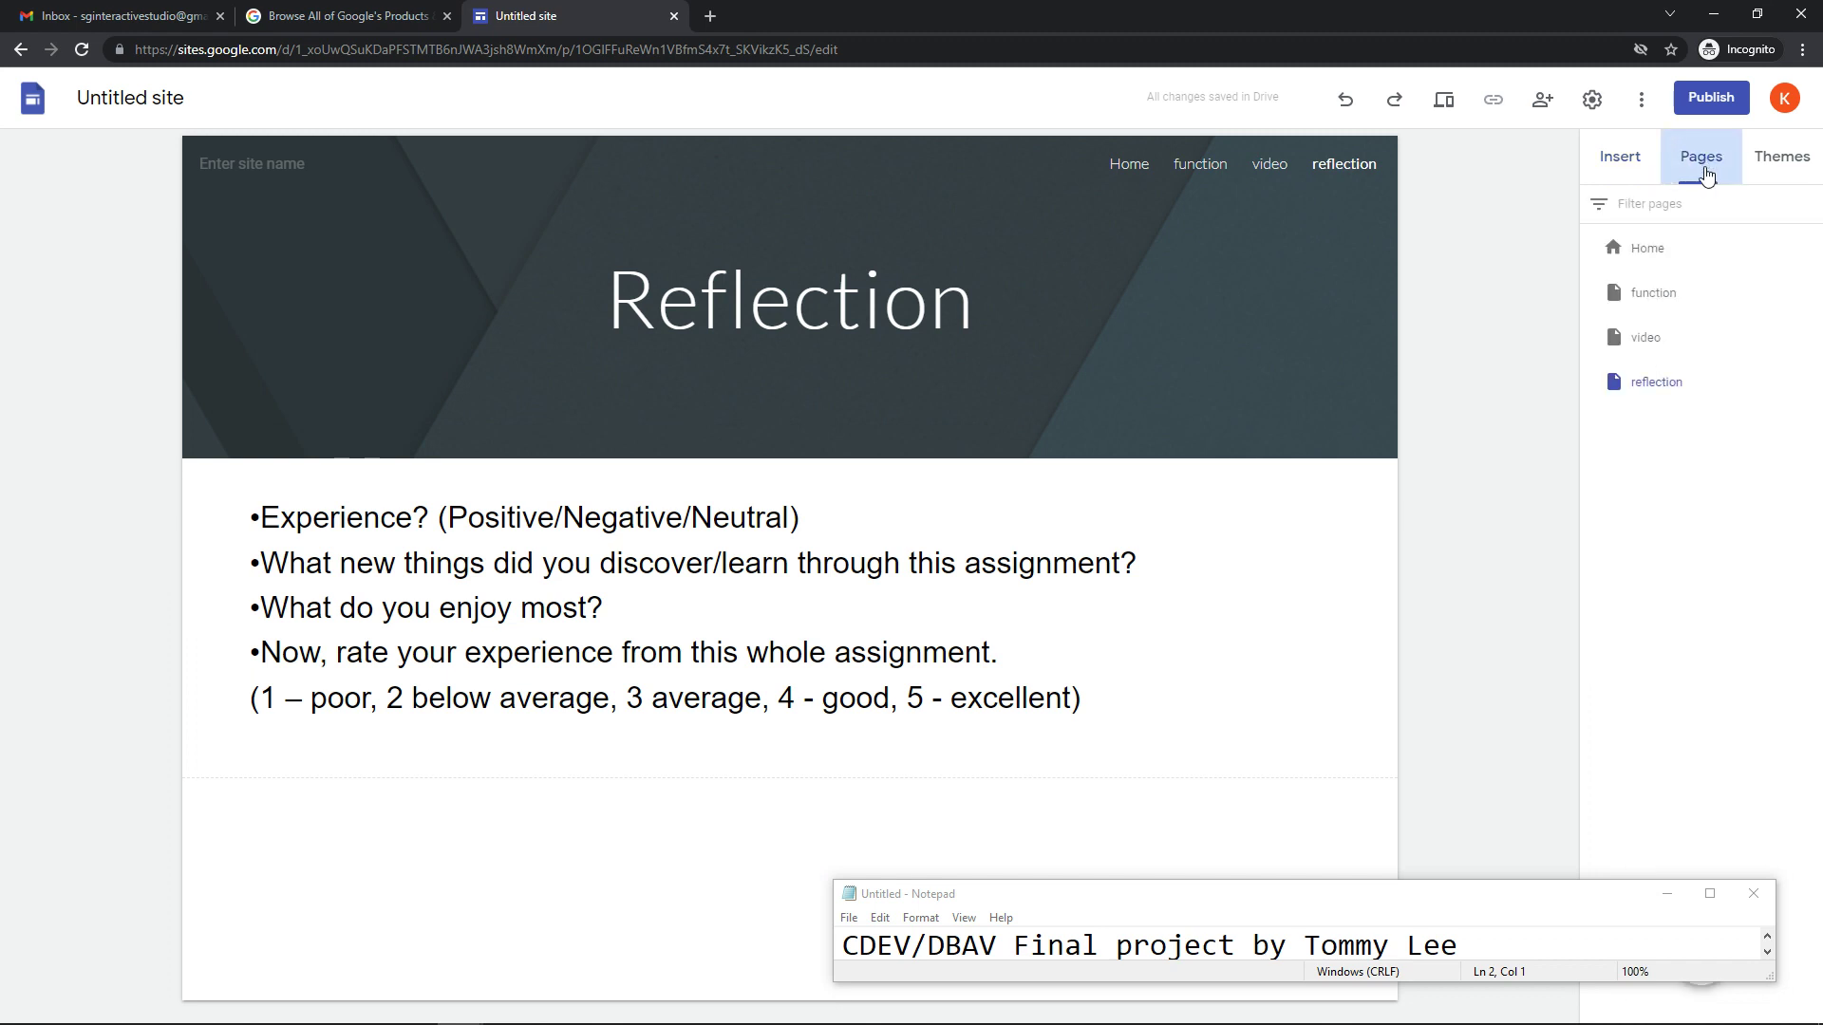
left_click(1647, 249)
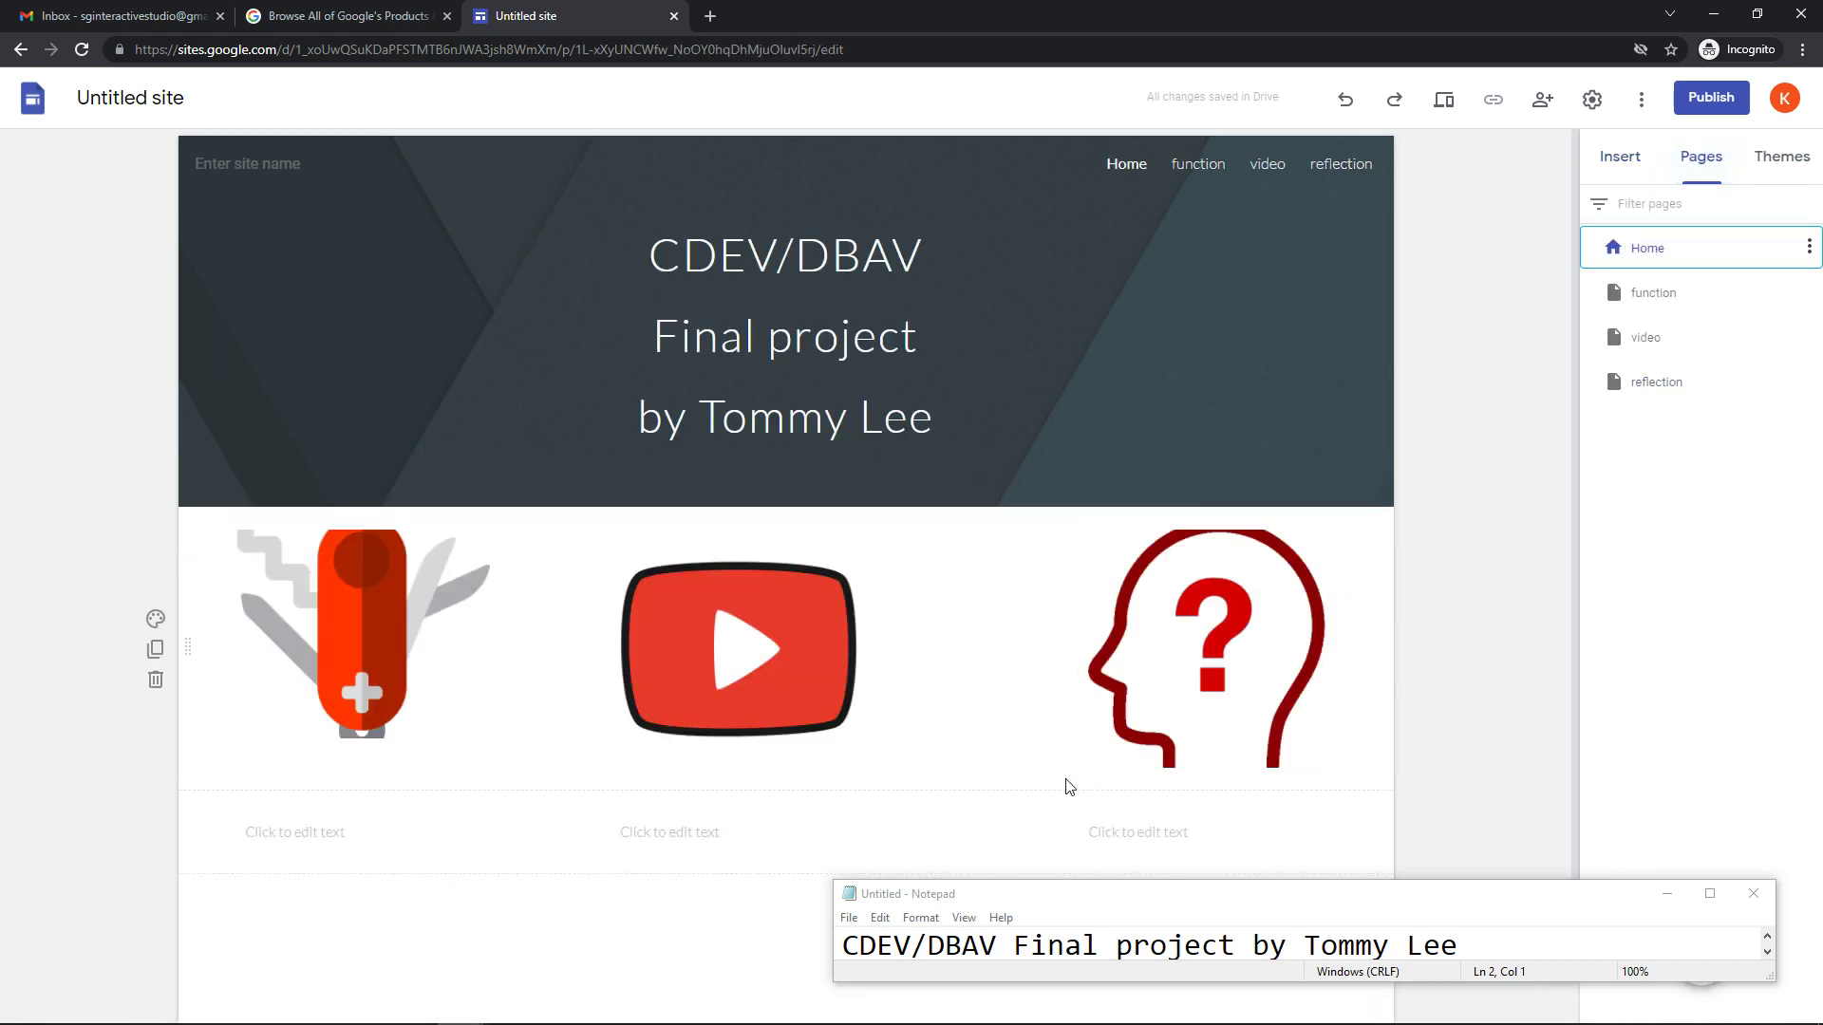
left_click(377, 828)
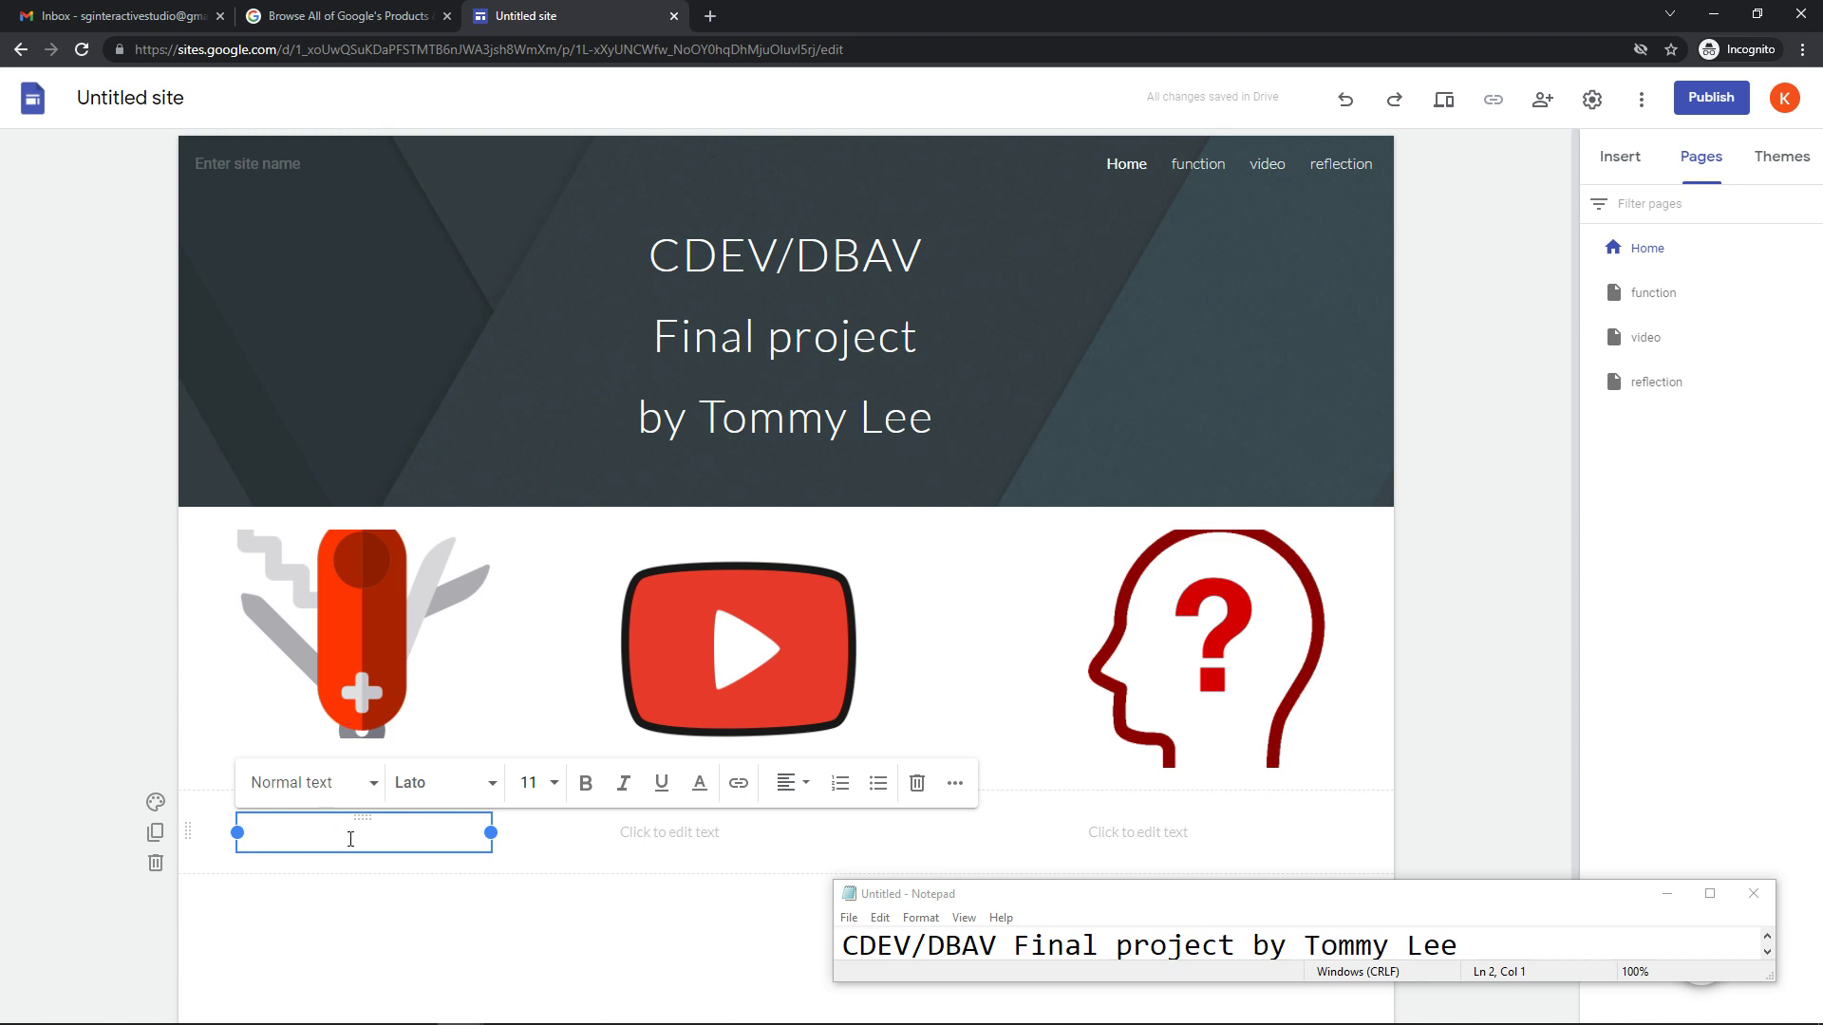
left_click(739, 784)
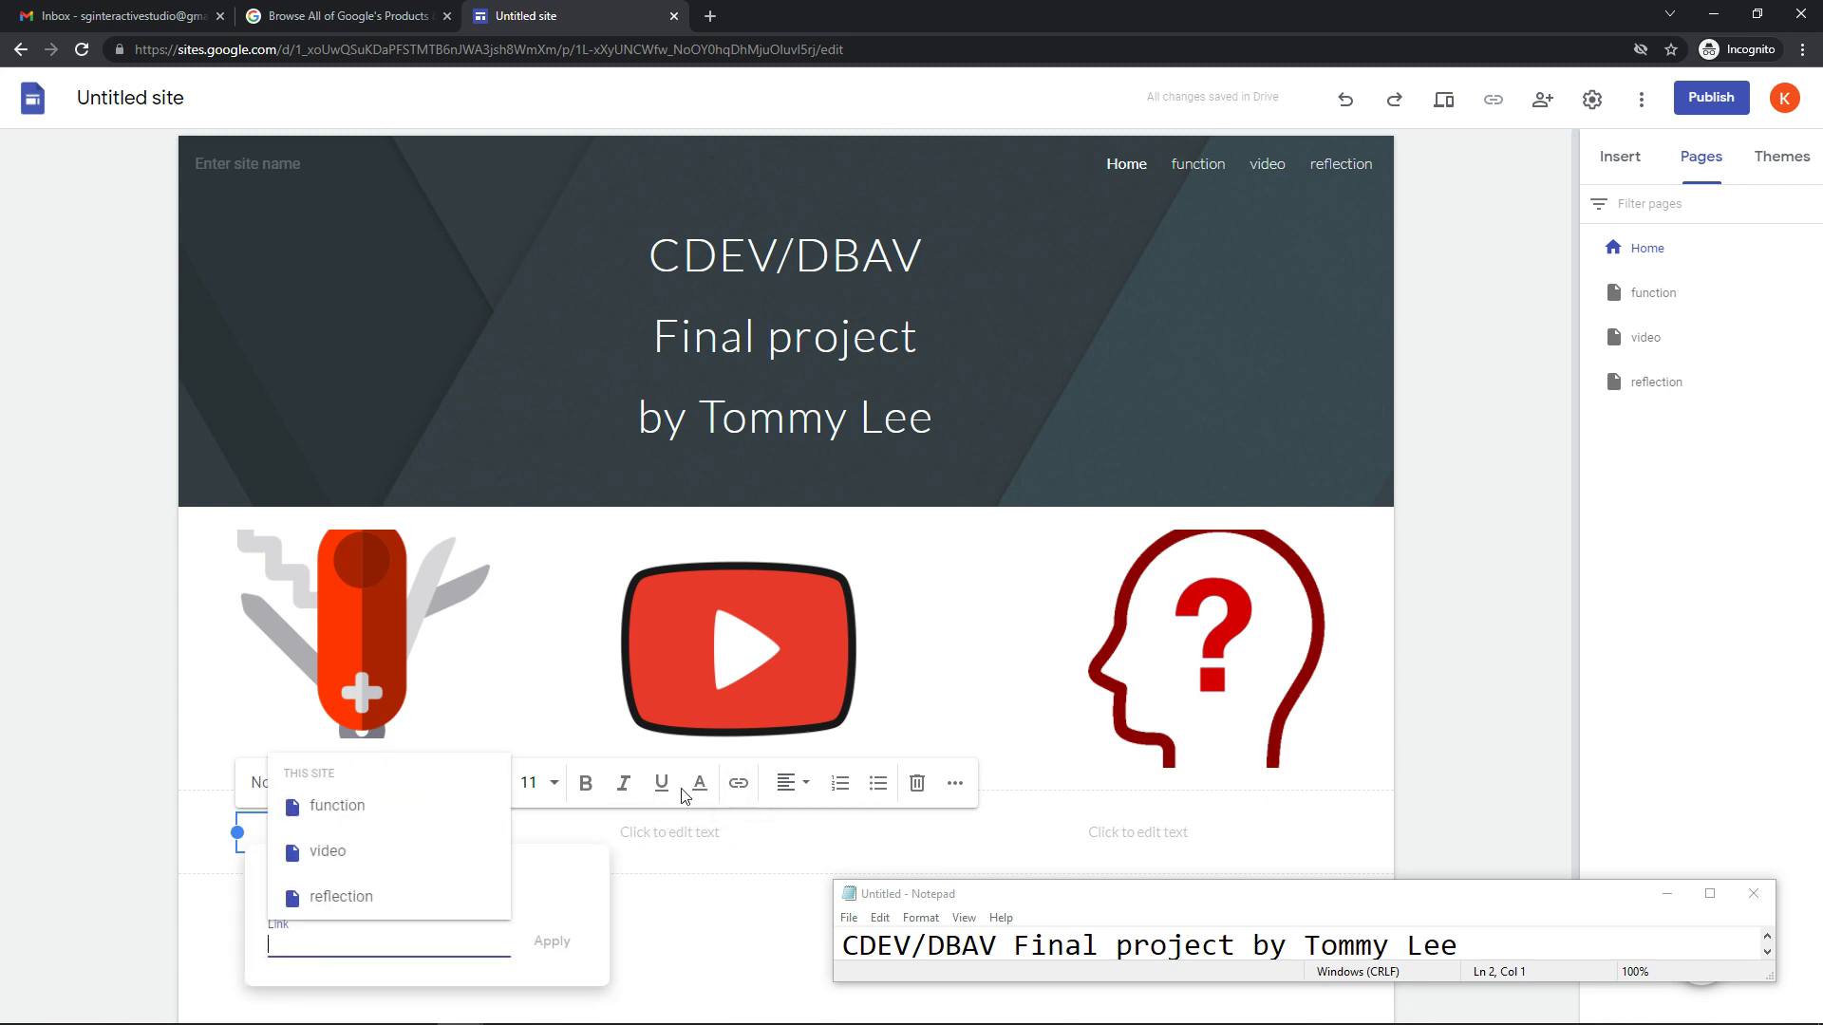
left_click(372, 807)
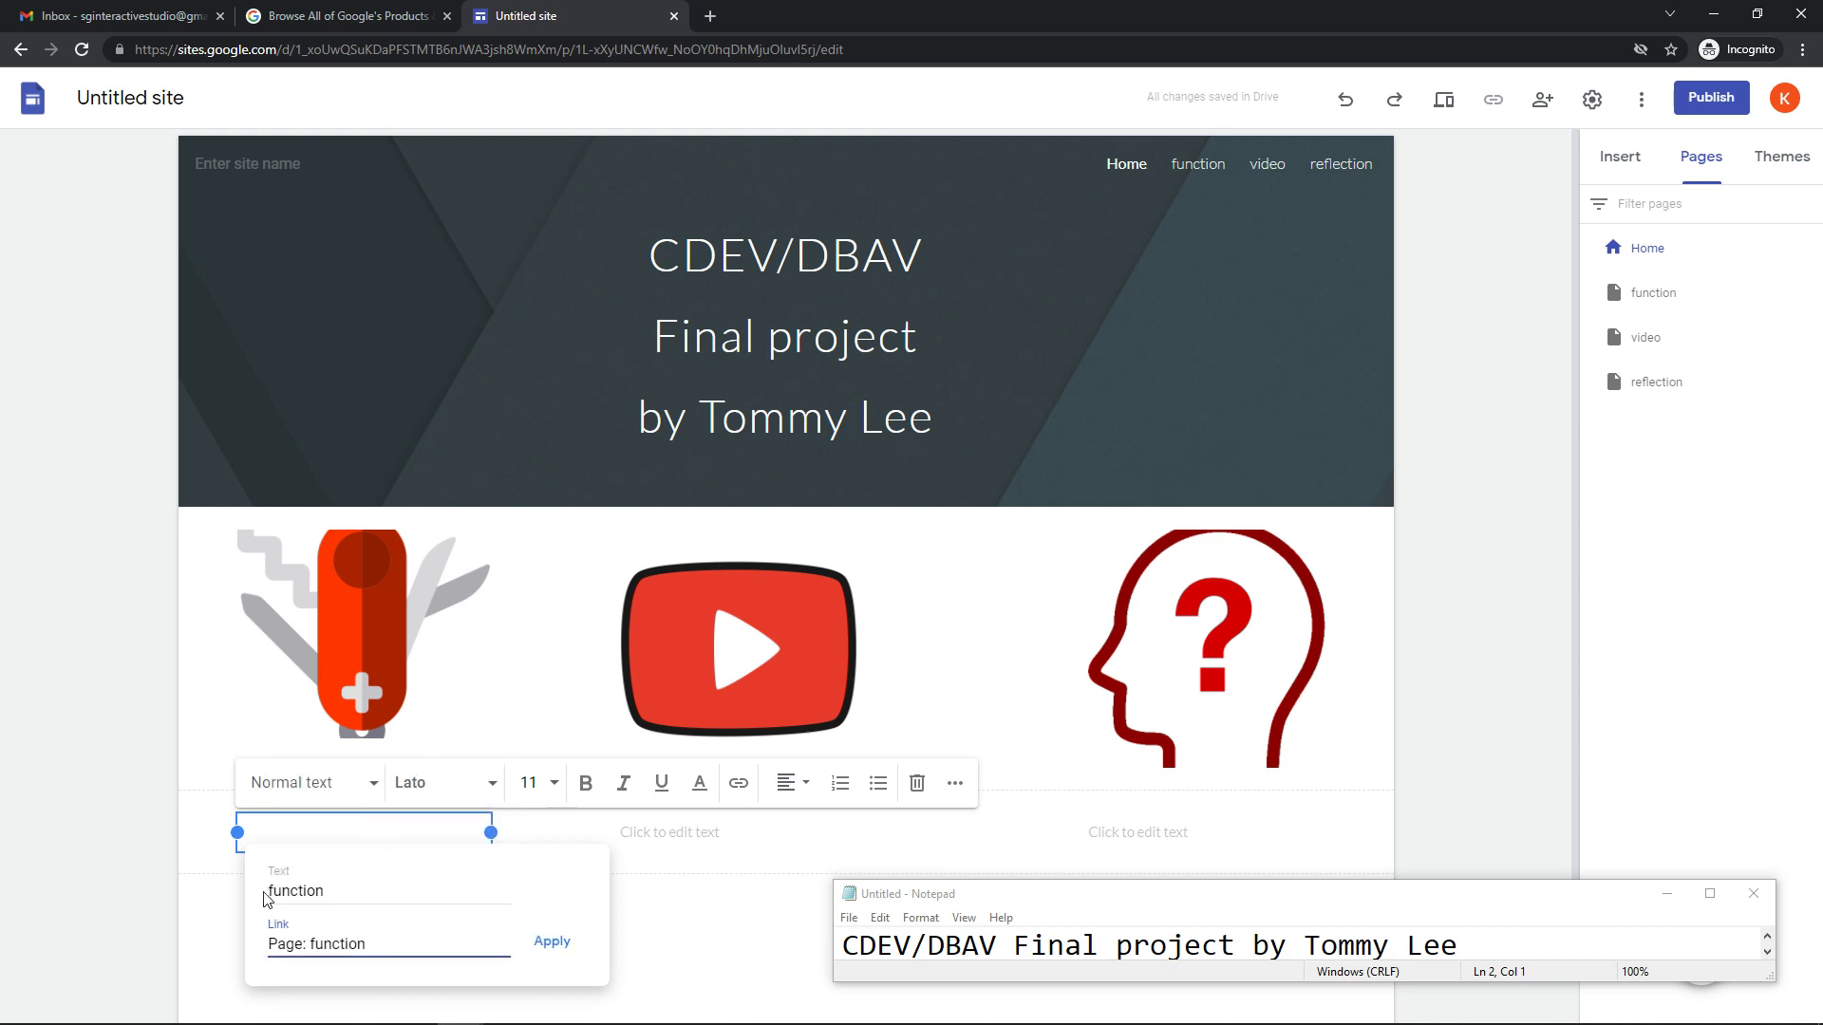
left_click_drag(326, 895, 205, 895)
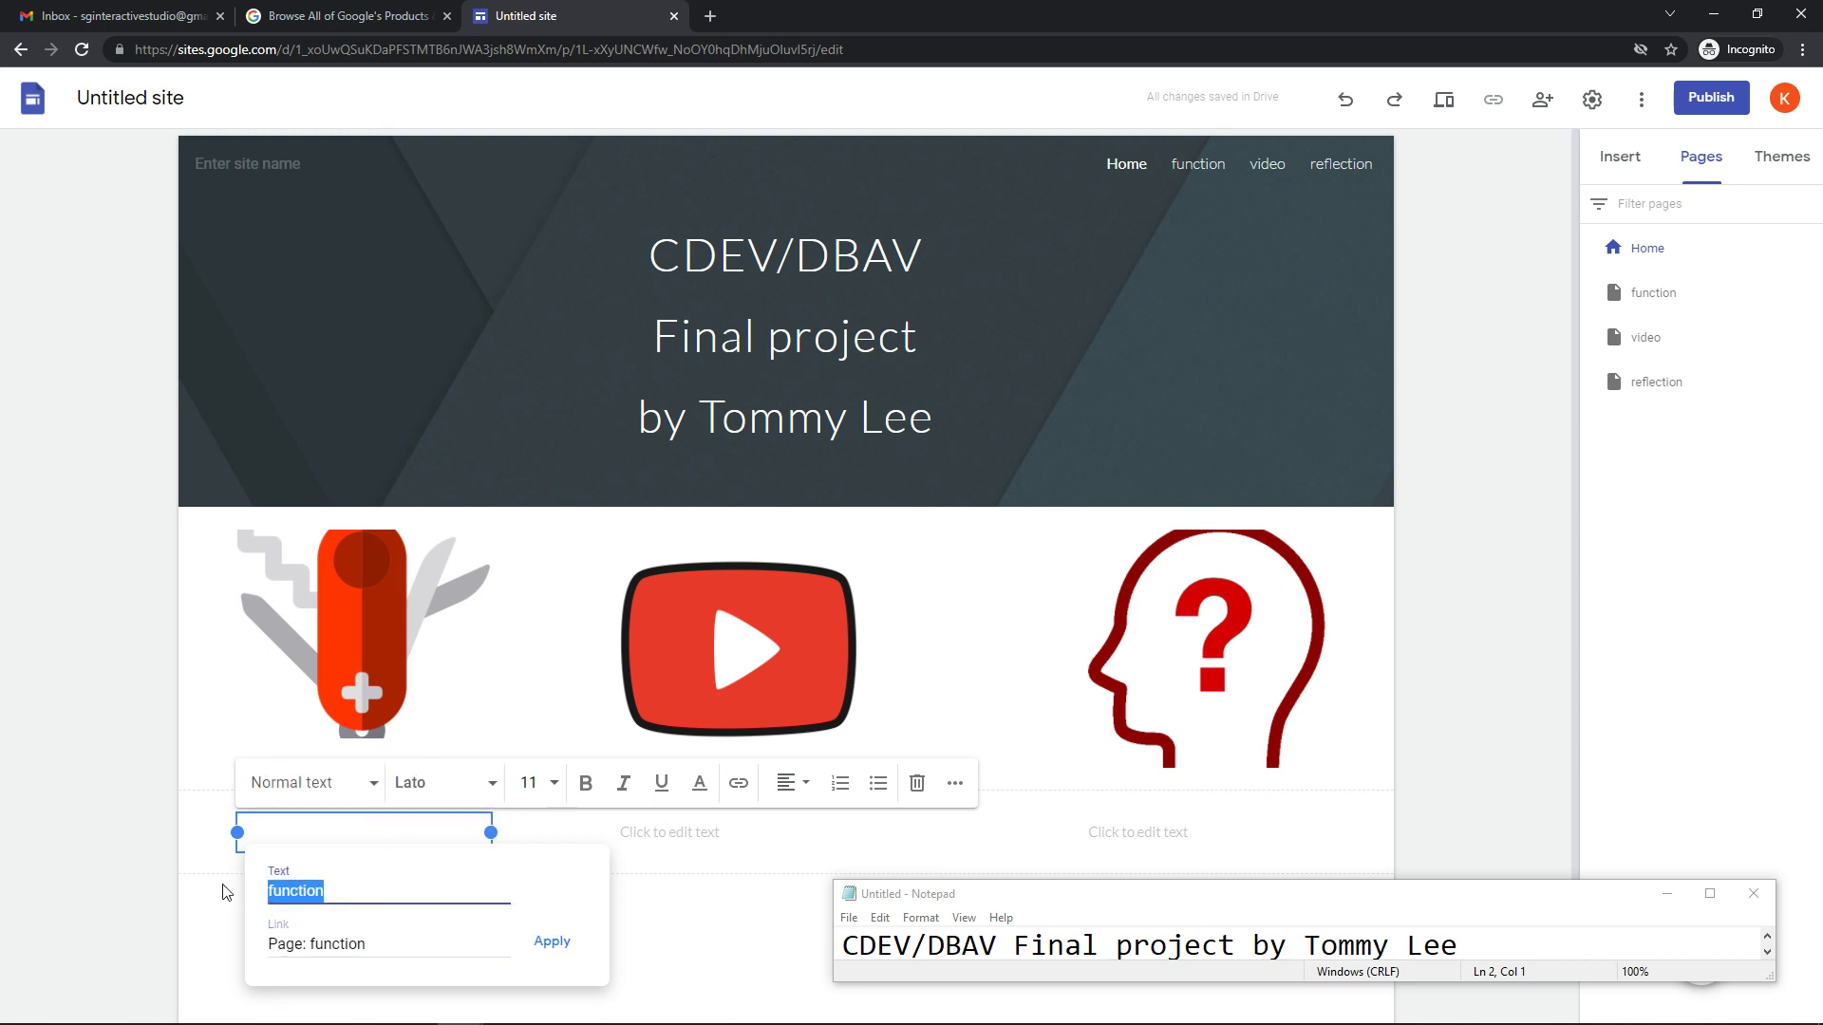
type("Functi")
type("onalities")
left_click(551, 941)
Step: Make the Functionalities link text size 24 and centre it
left_click_drag(394, 830, 215, 837)
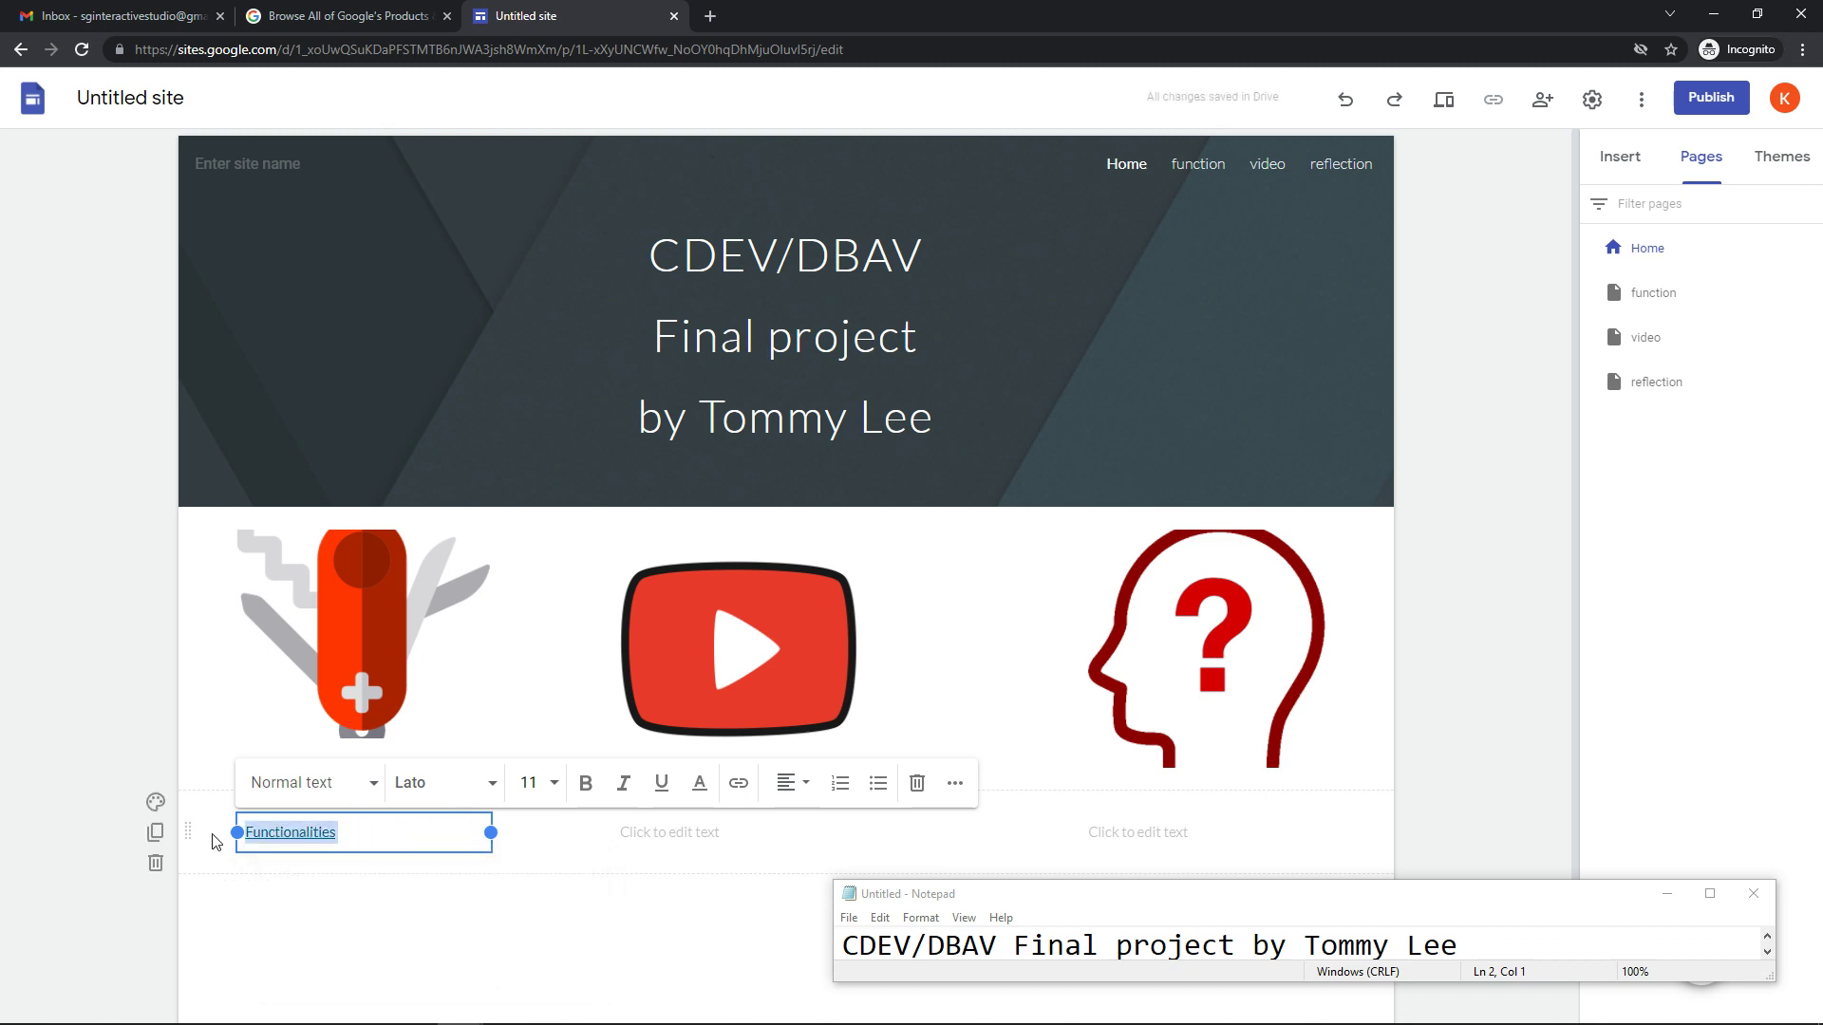
left_click(551, 785)
scroll(556, 887, "down", 3)
left_click(530, 950)
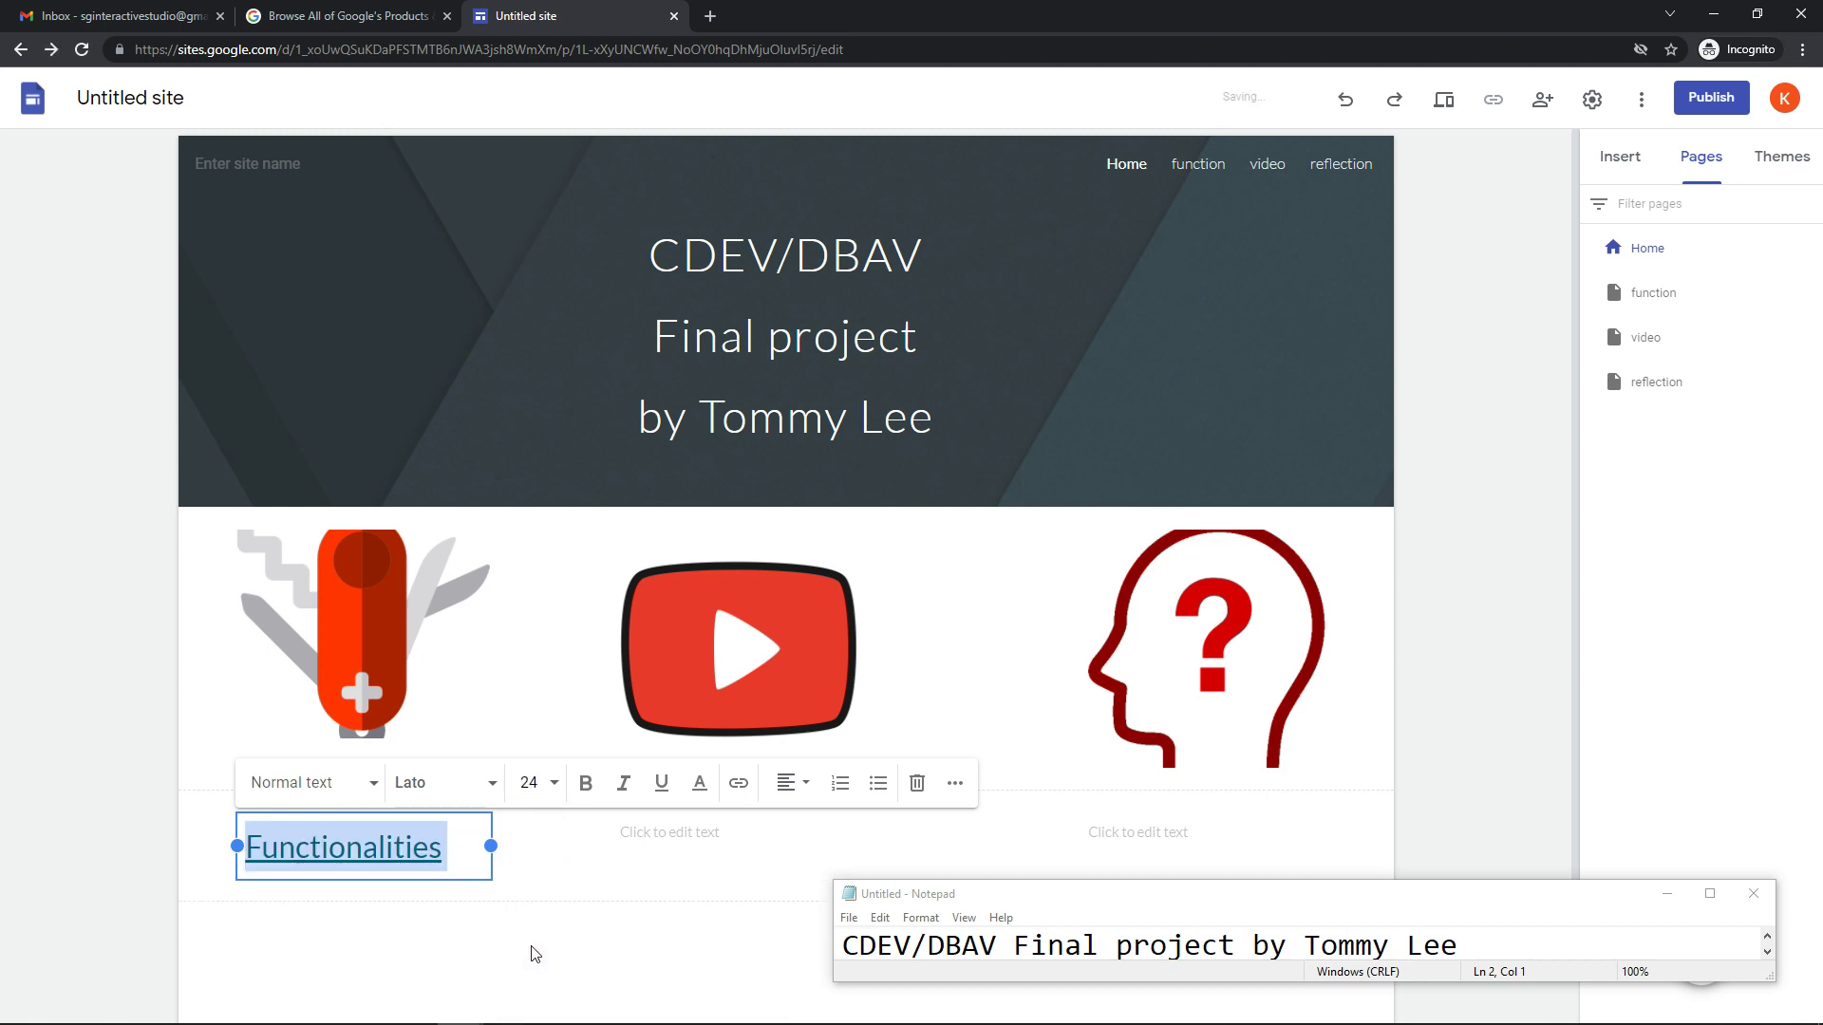
left_click(802, 798)
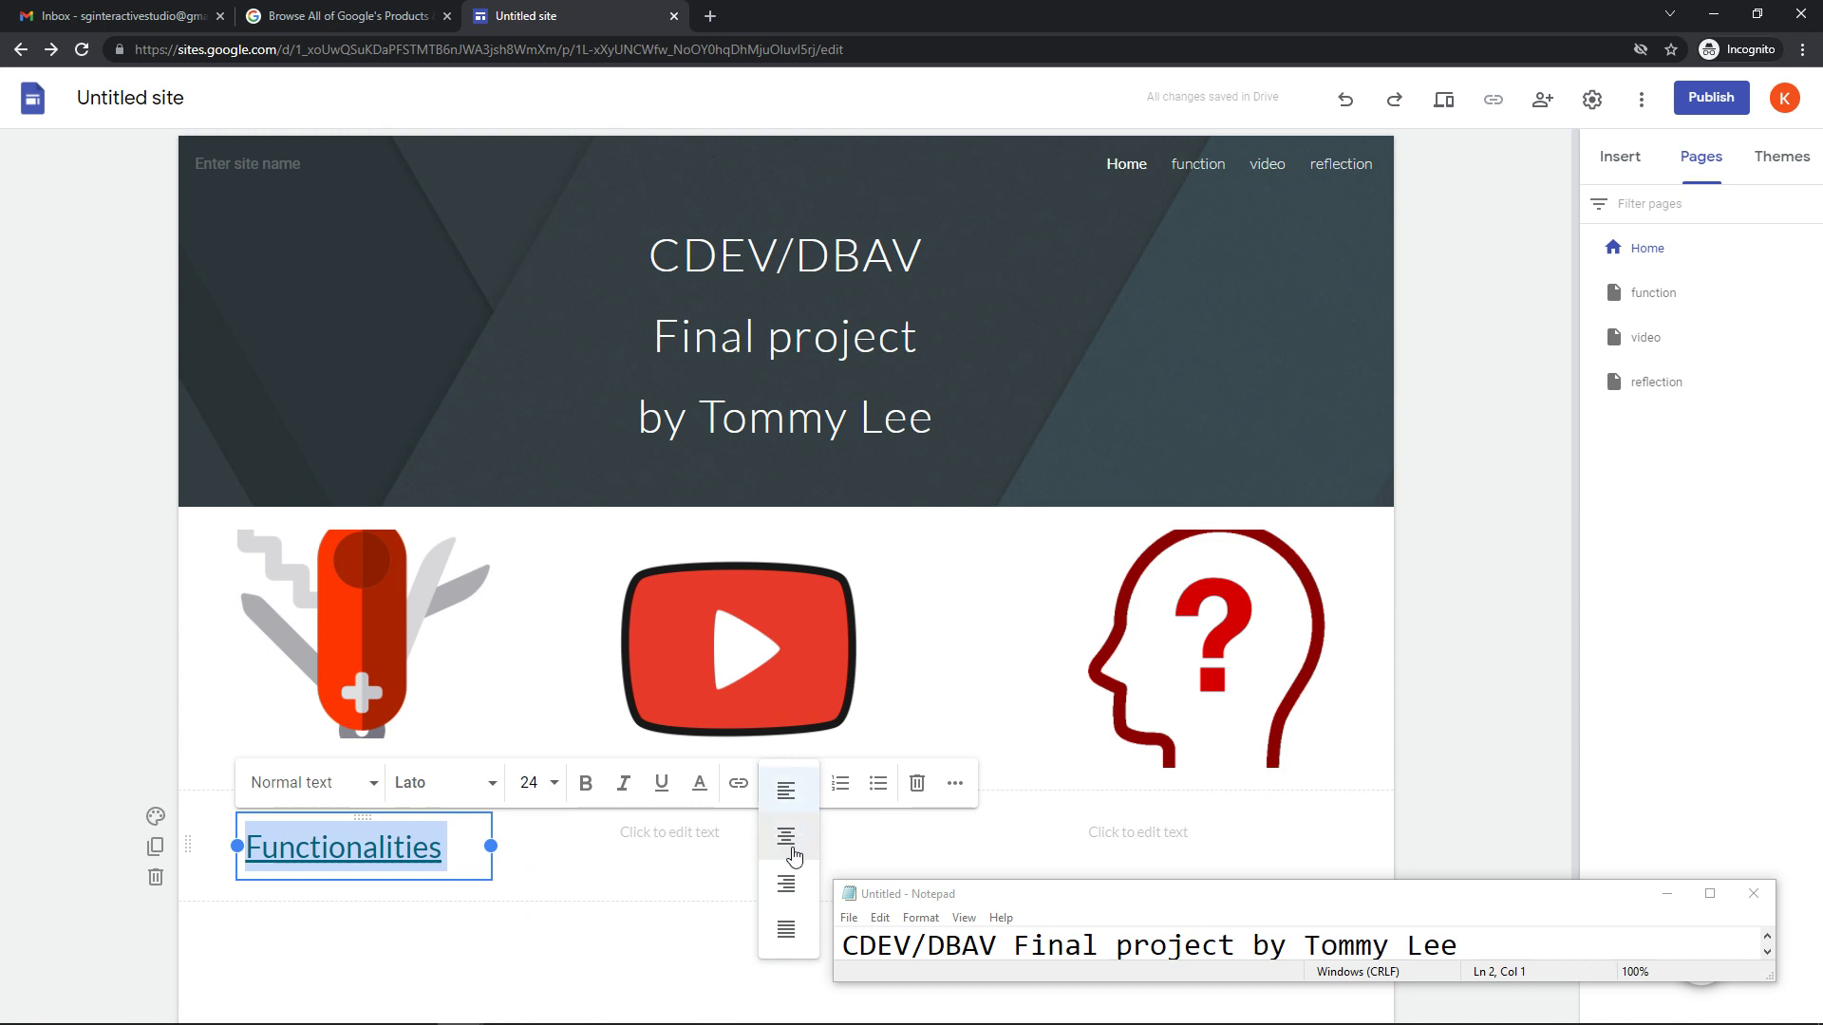
left_click(786, 839)
left_click(632, 904)
Step: Link the knife icon image to the function page
left_click(394, 678)
left_click(346, 491)
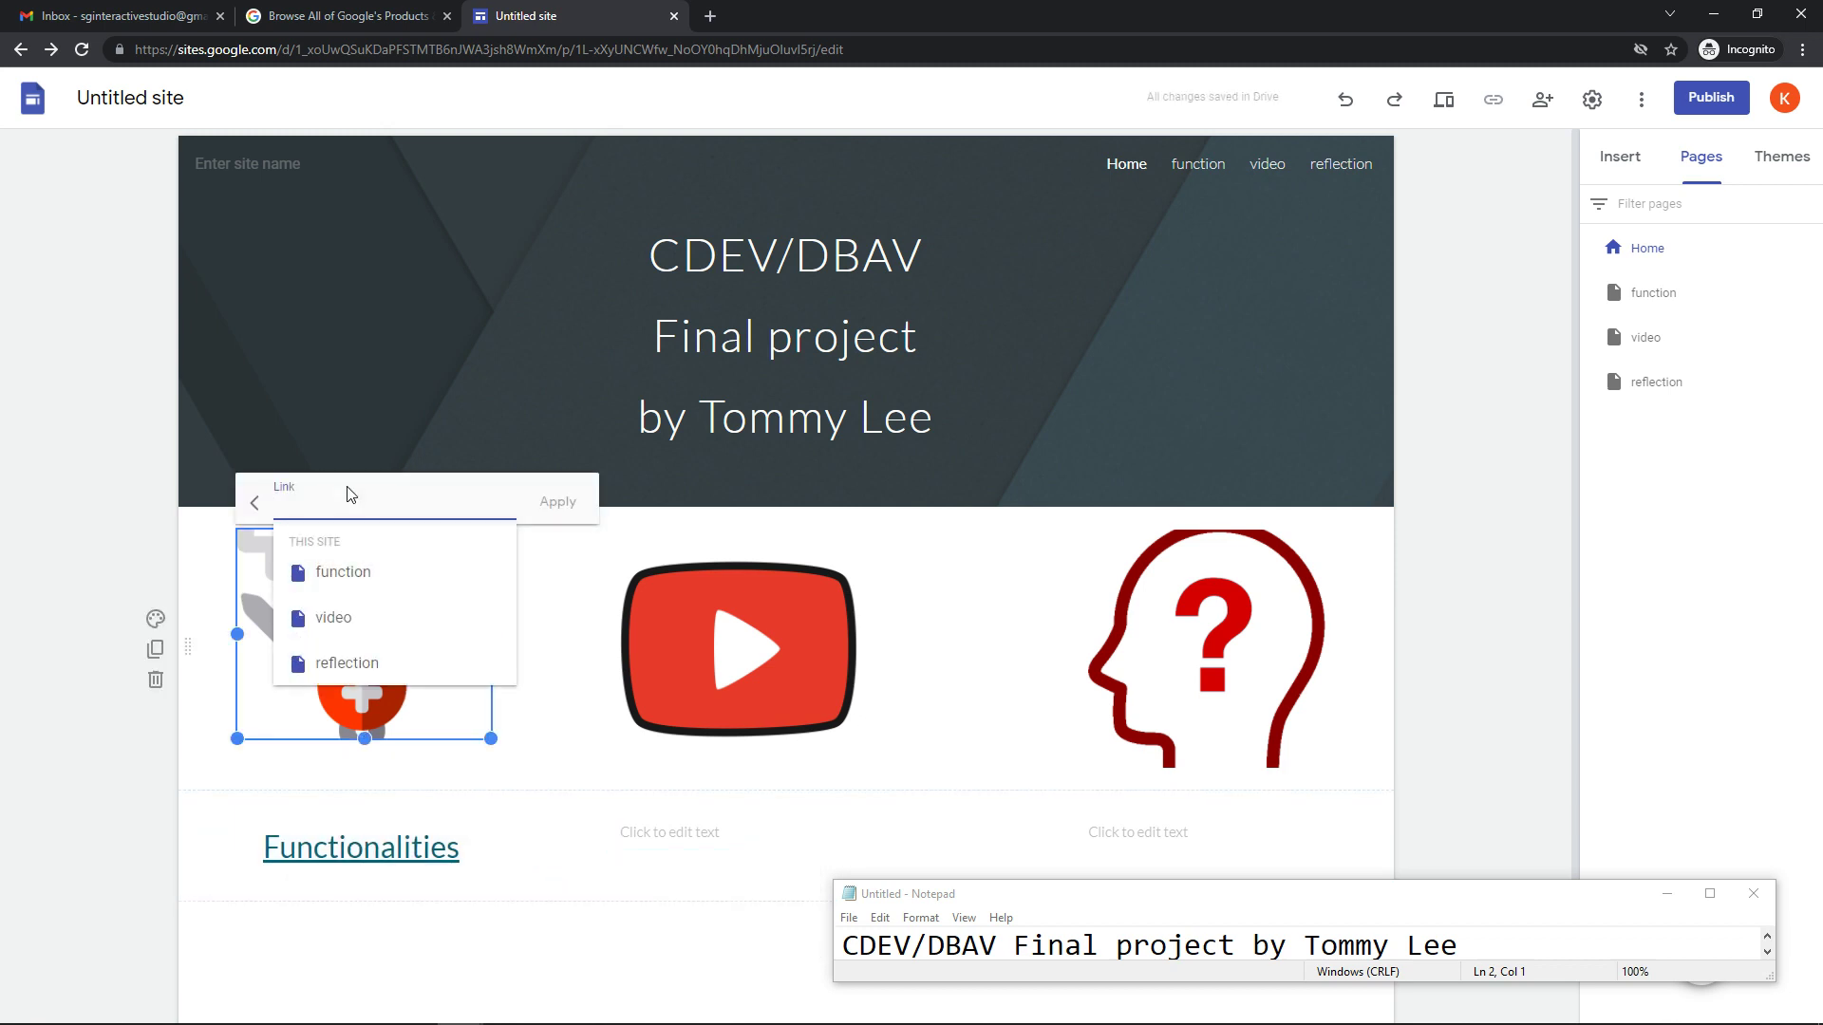
left_click(334, 572)
left_click(558, 501)
left_click(759, 565)
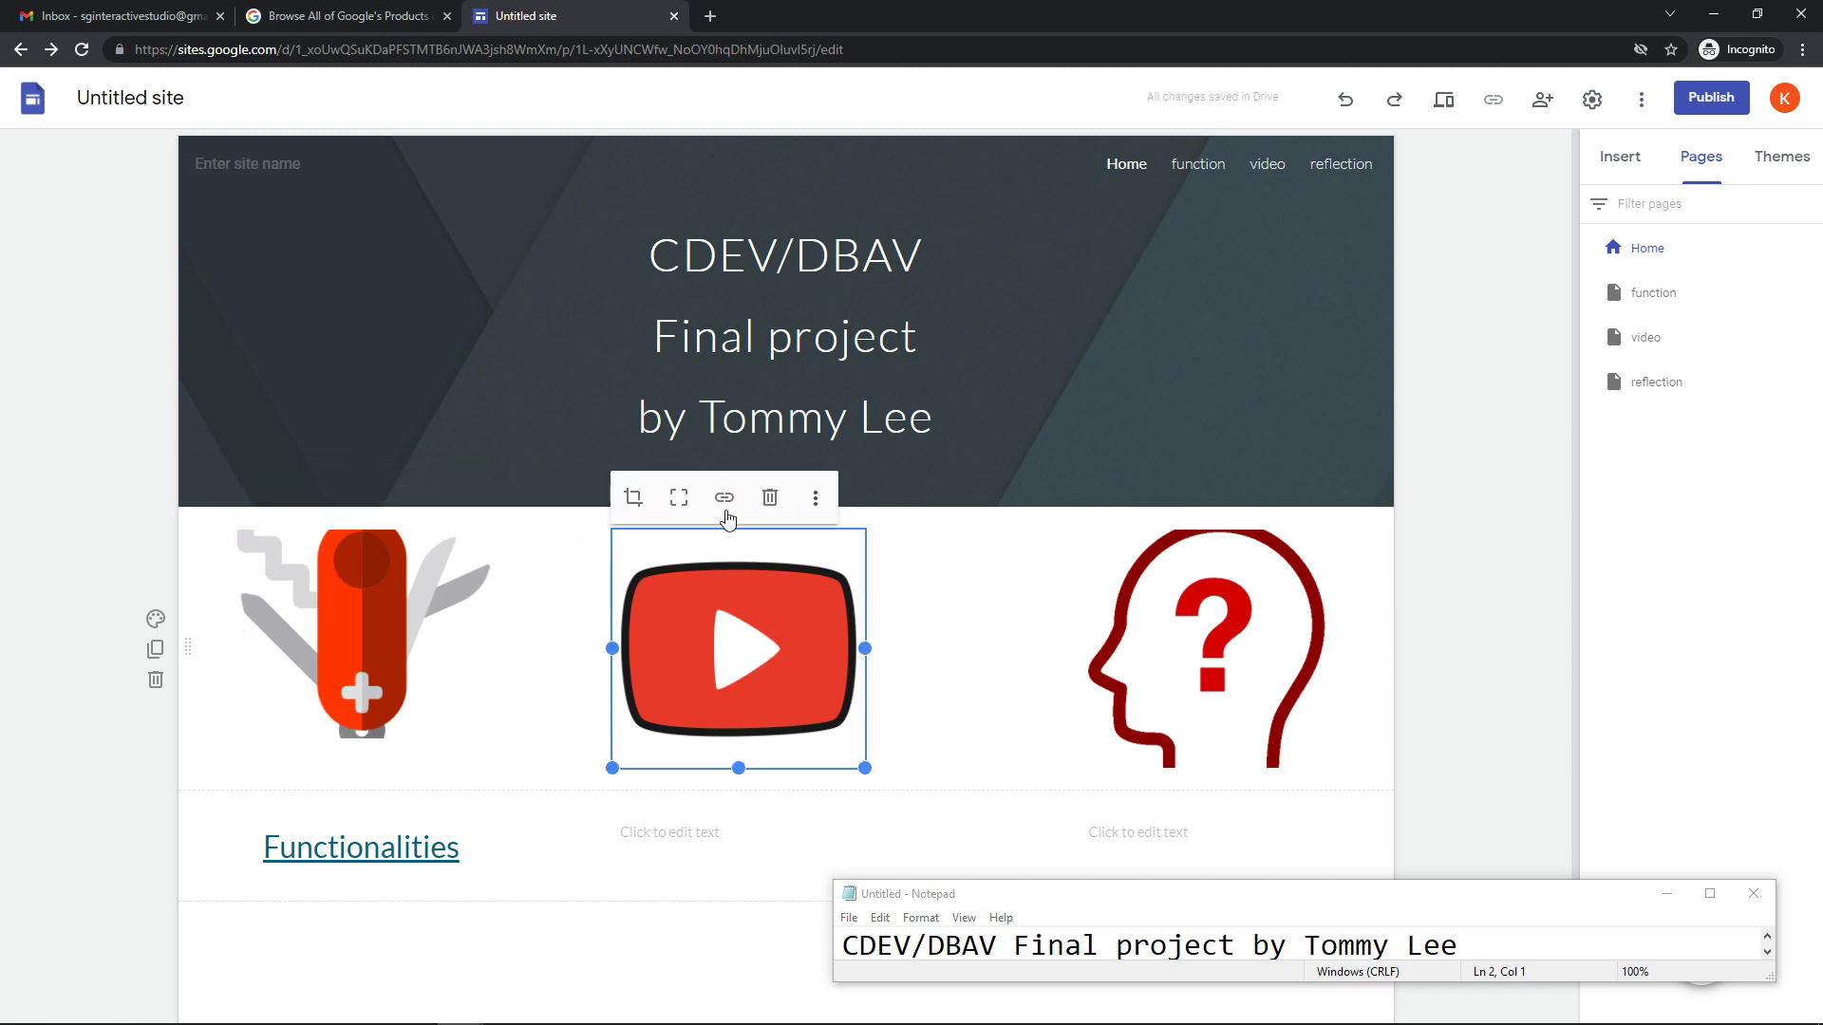
Step: Add a 'Demo Reel' link to the video page under the YouTube icon
left_click(693, 832)
left_click(1115, 786)
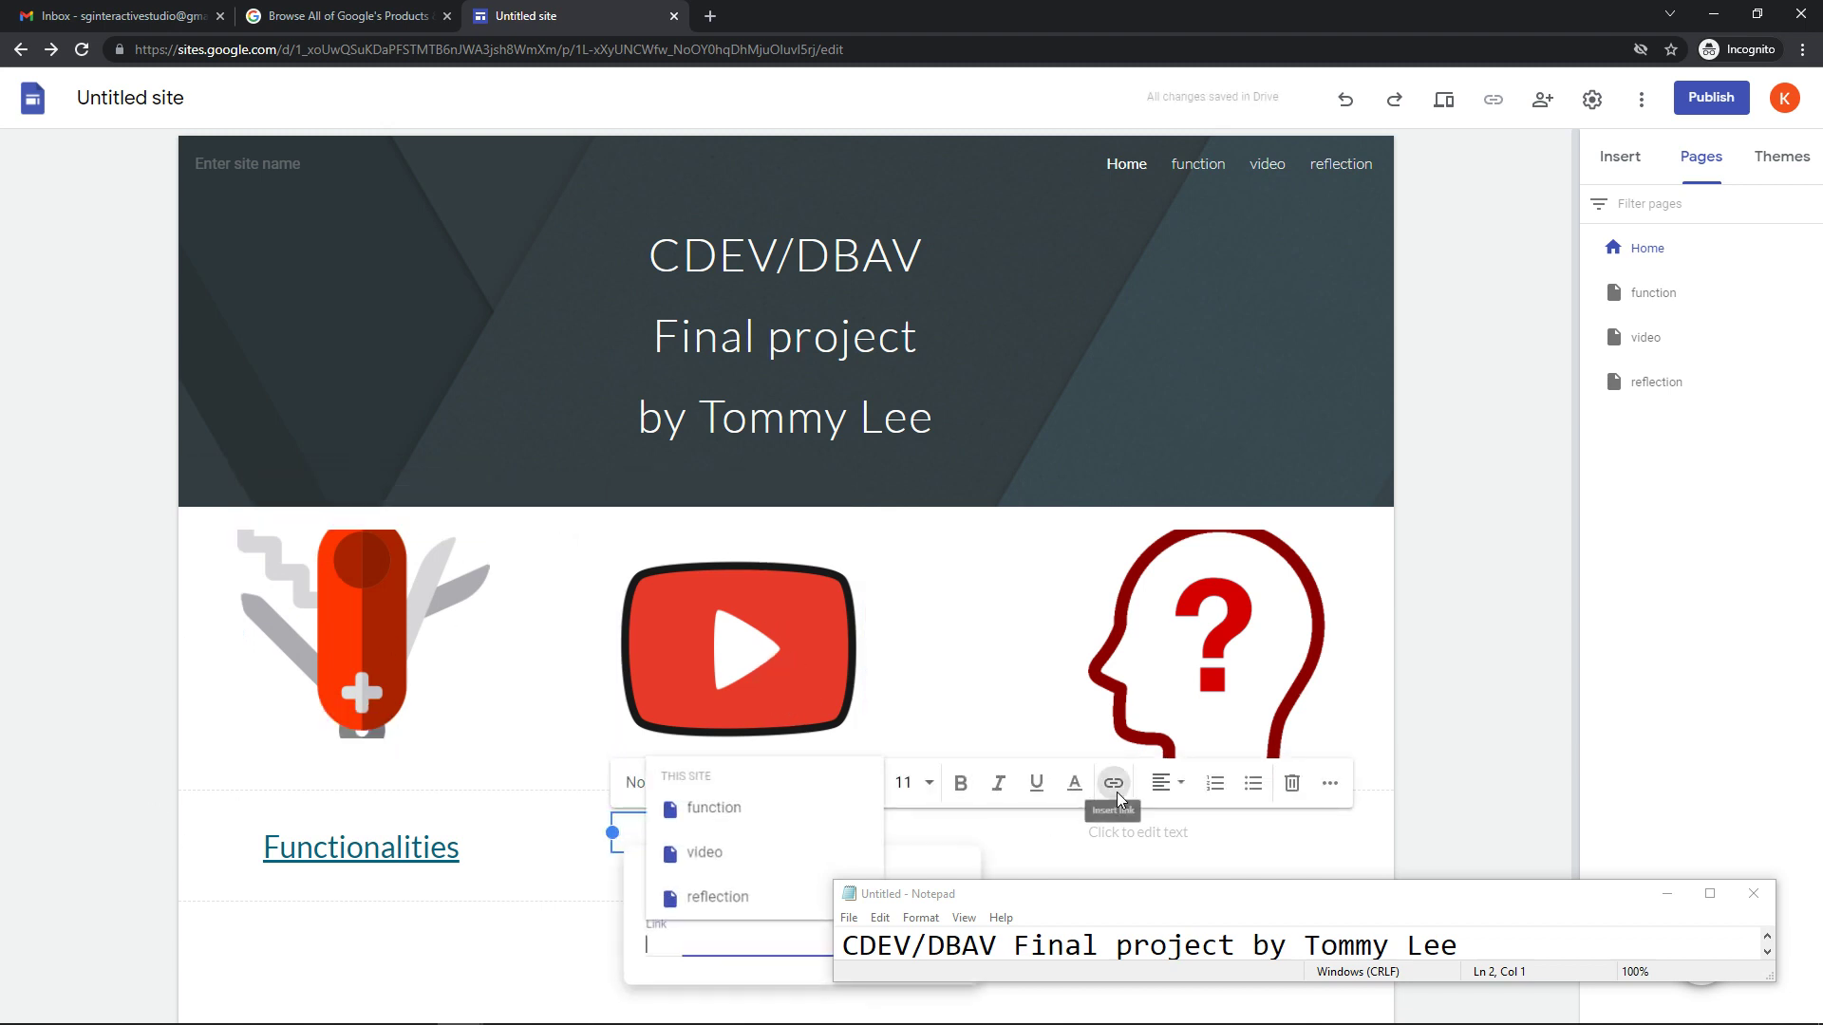
left_click(697, 850)
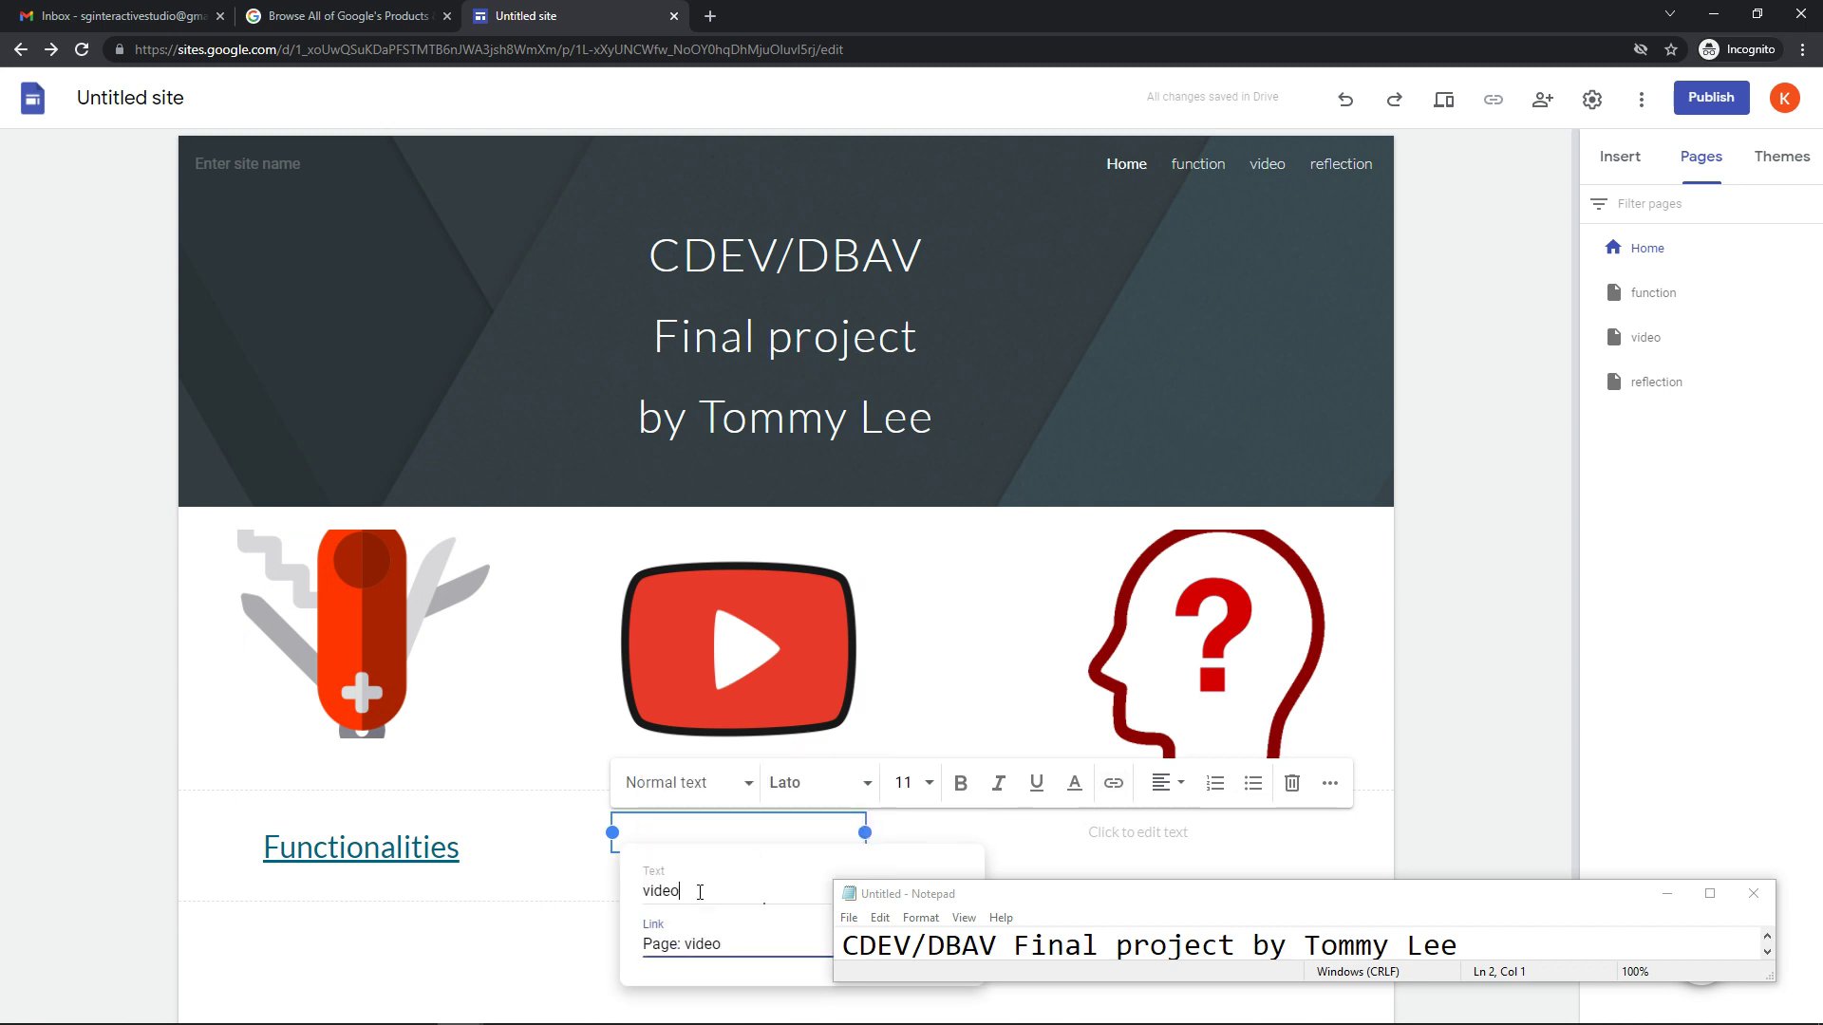
left_click_drag(700, 892, 624, 890)
type("Demo Reel")
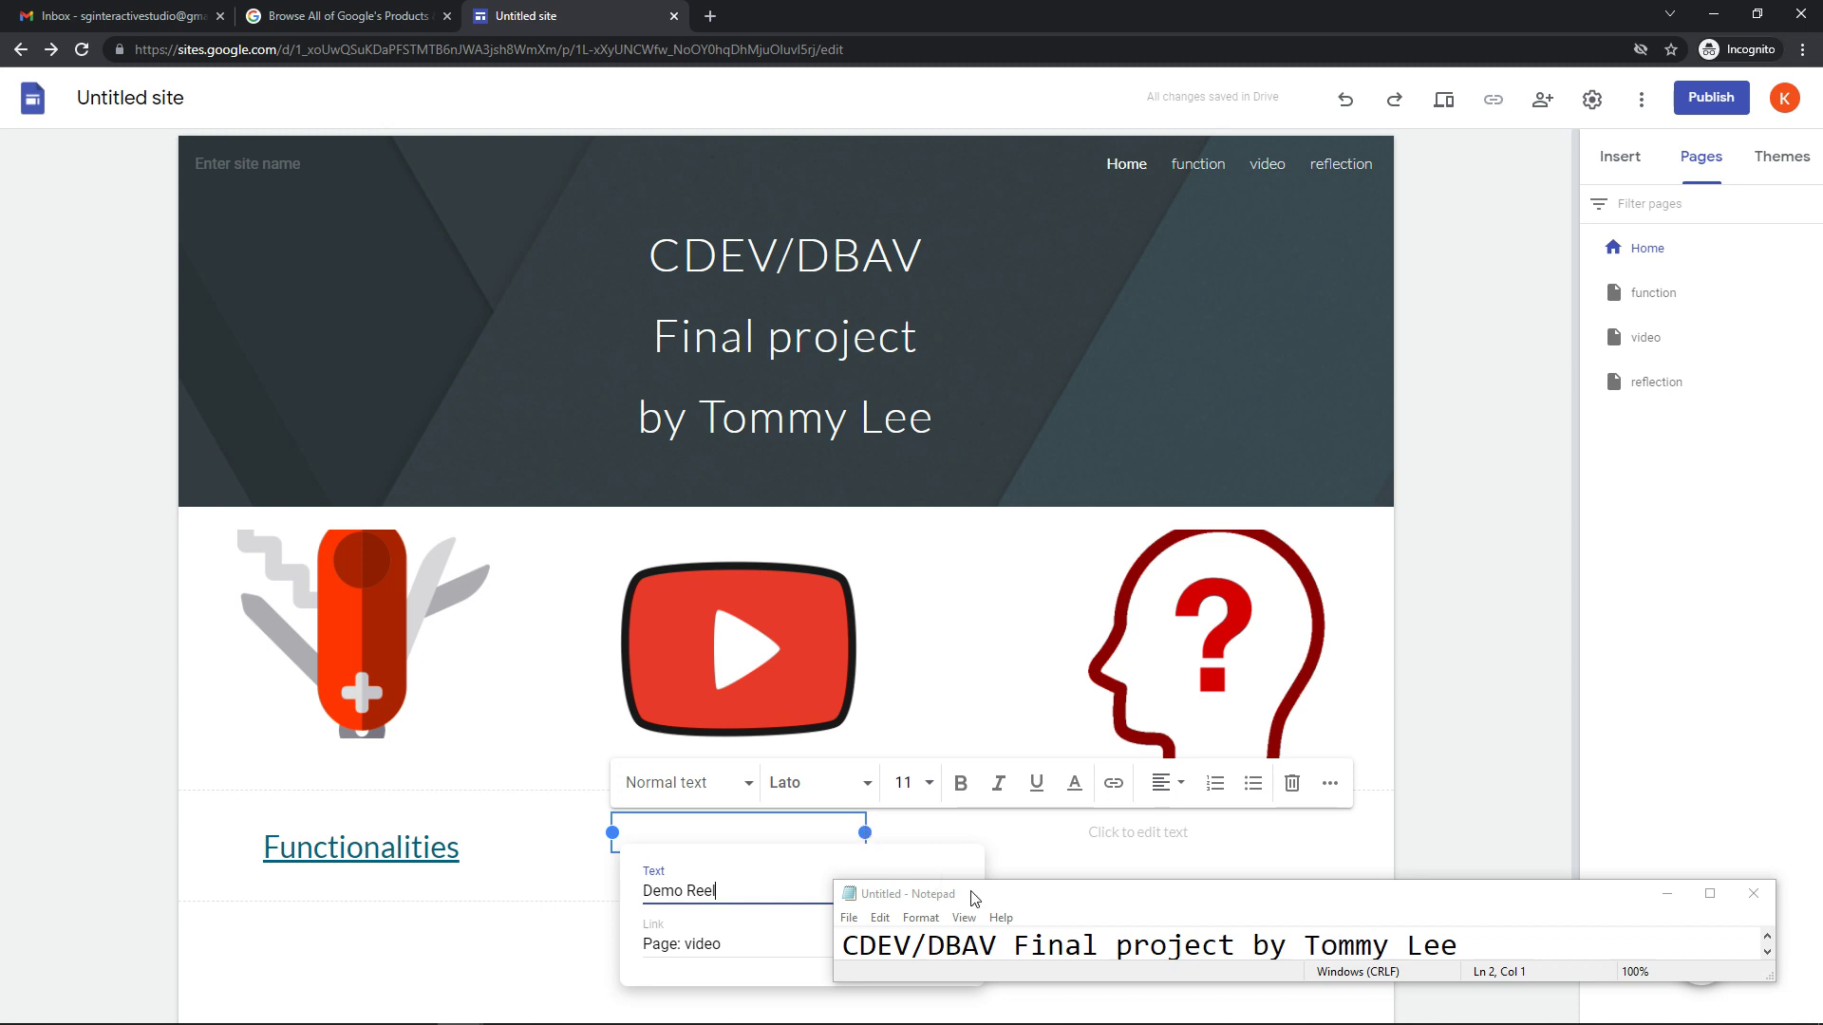
left_click_drag(969, 892, 1189, 877)
left_click(938, 943)
left_click(938, 943)
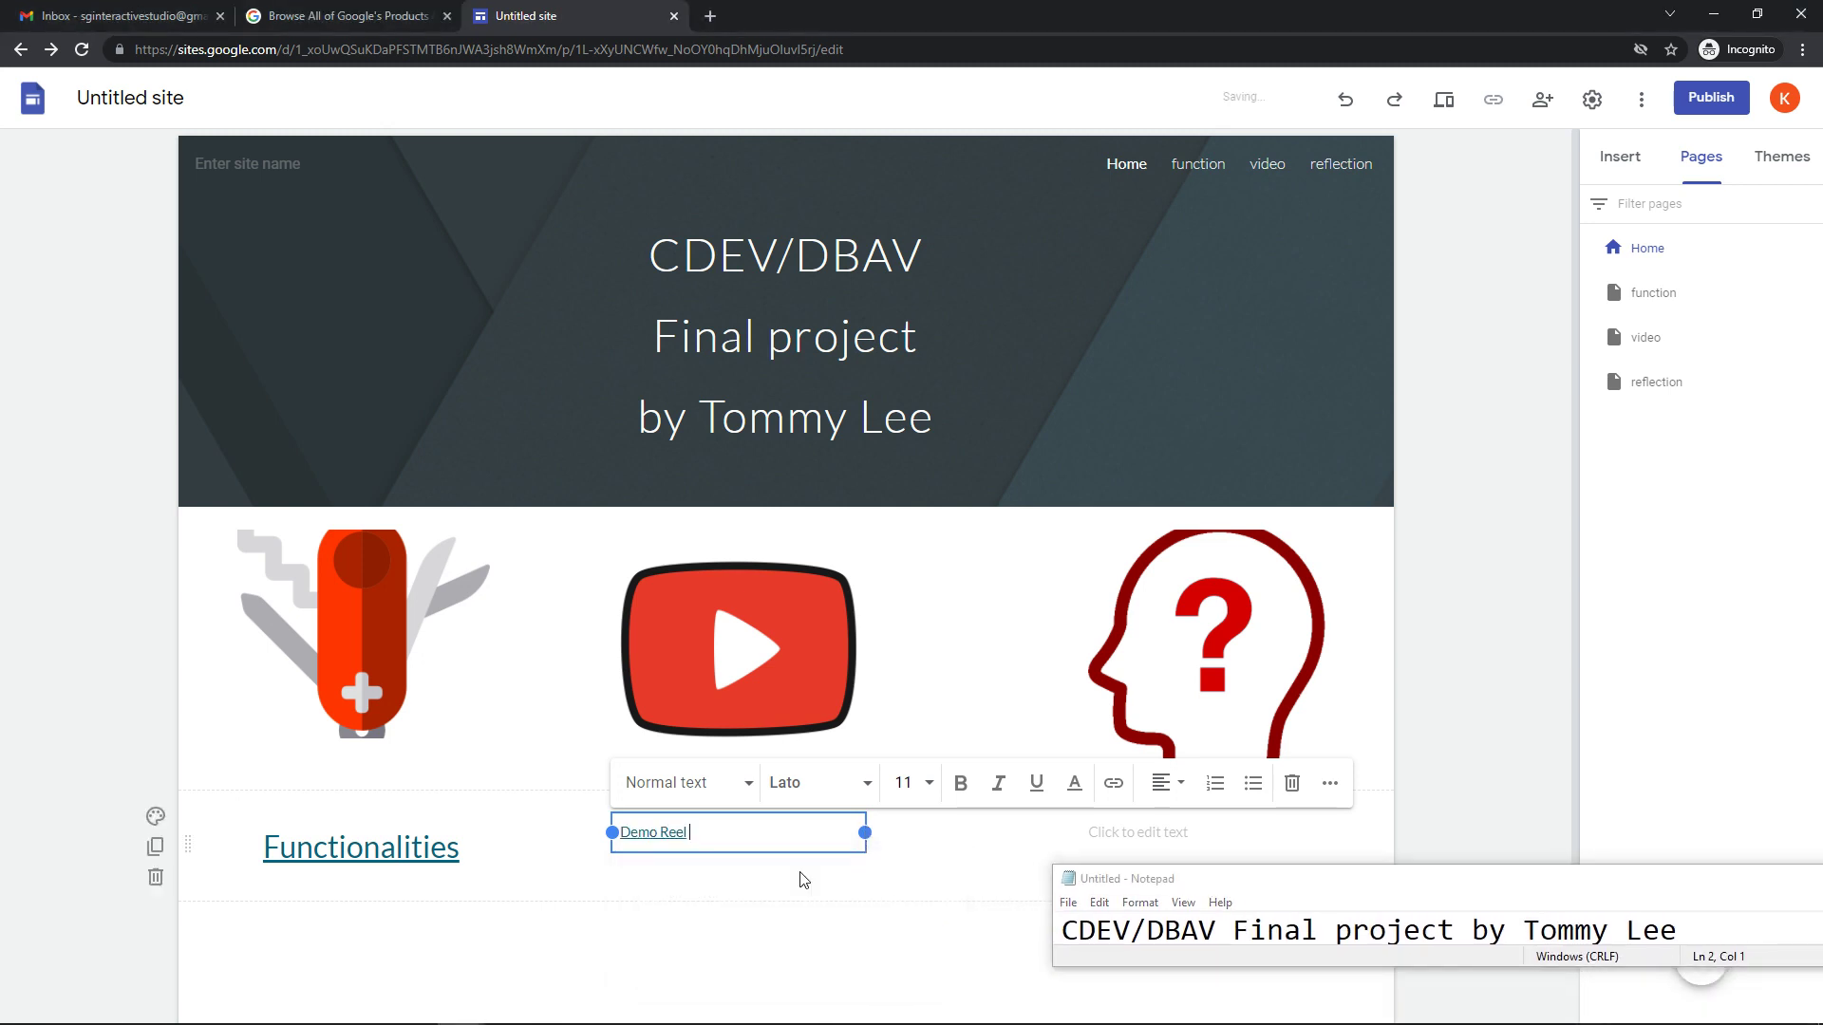
Step: Set the Demo Reel link text to size 24 and centre it
triple_click(712, 831)
left_click(930, 800)
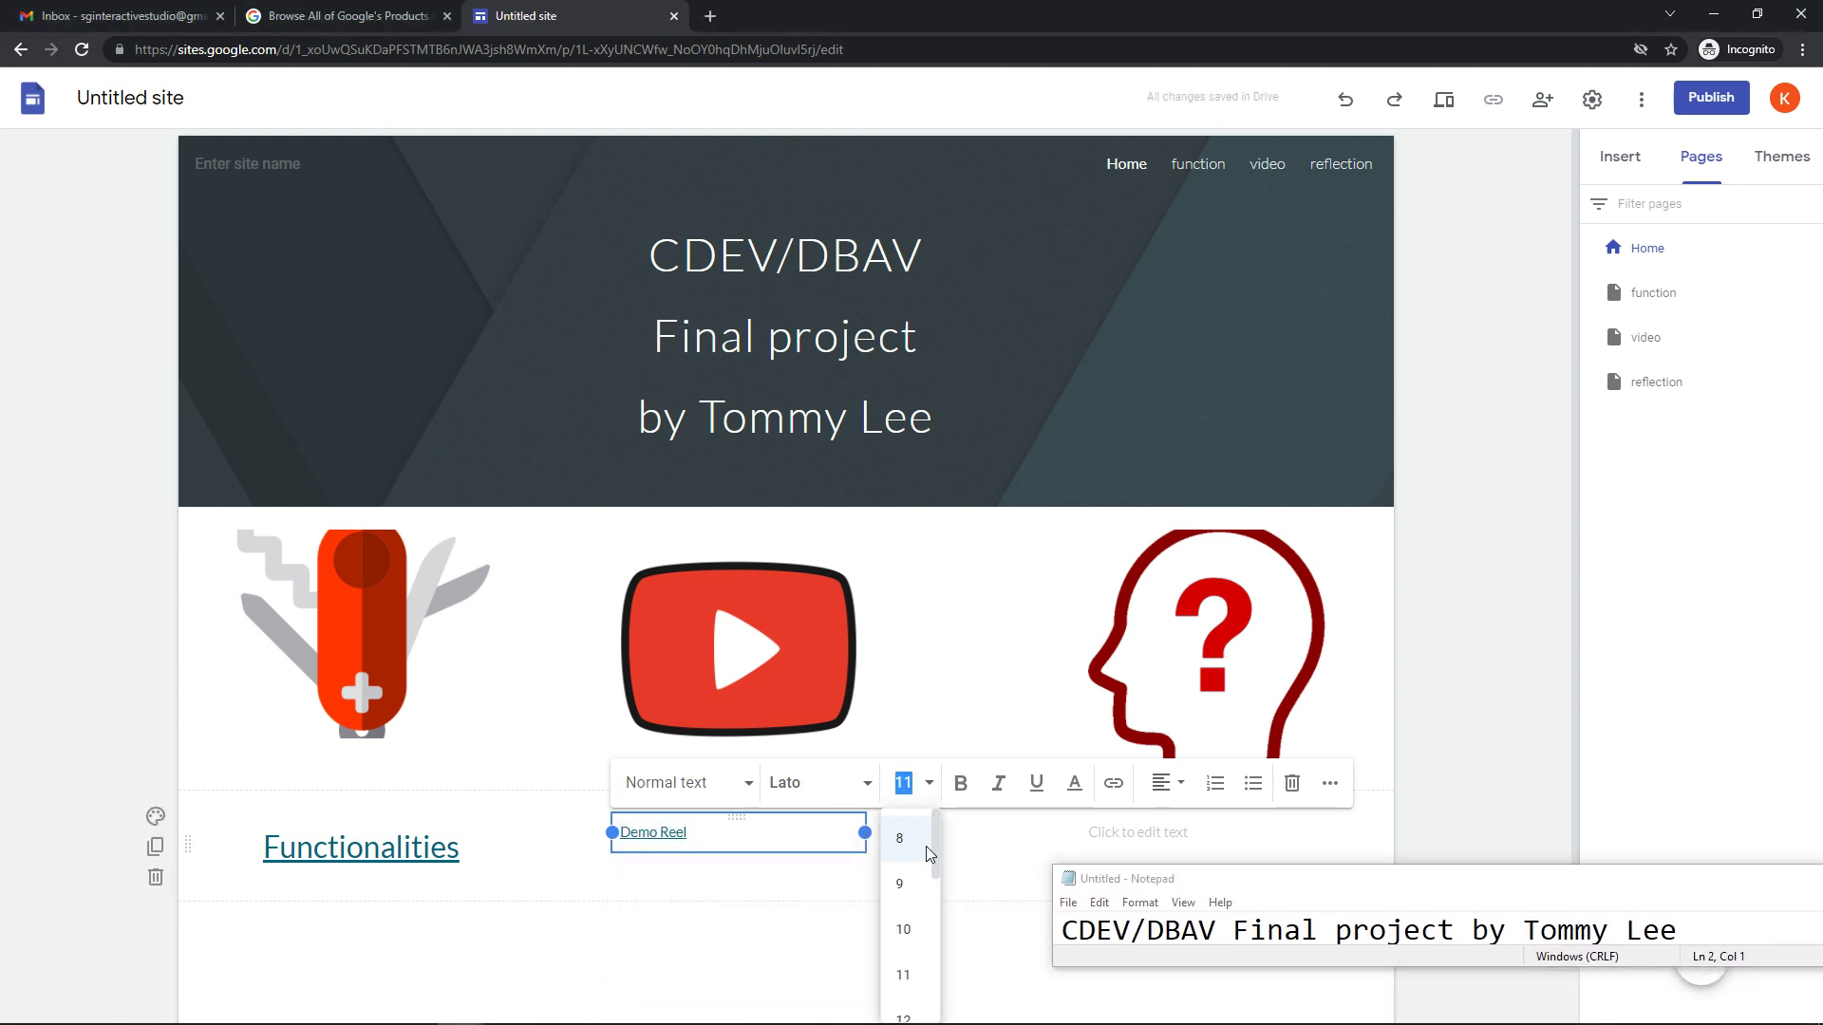
scroll(933, 902, "down", 1)
left_click(907, 926)
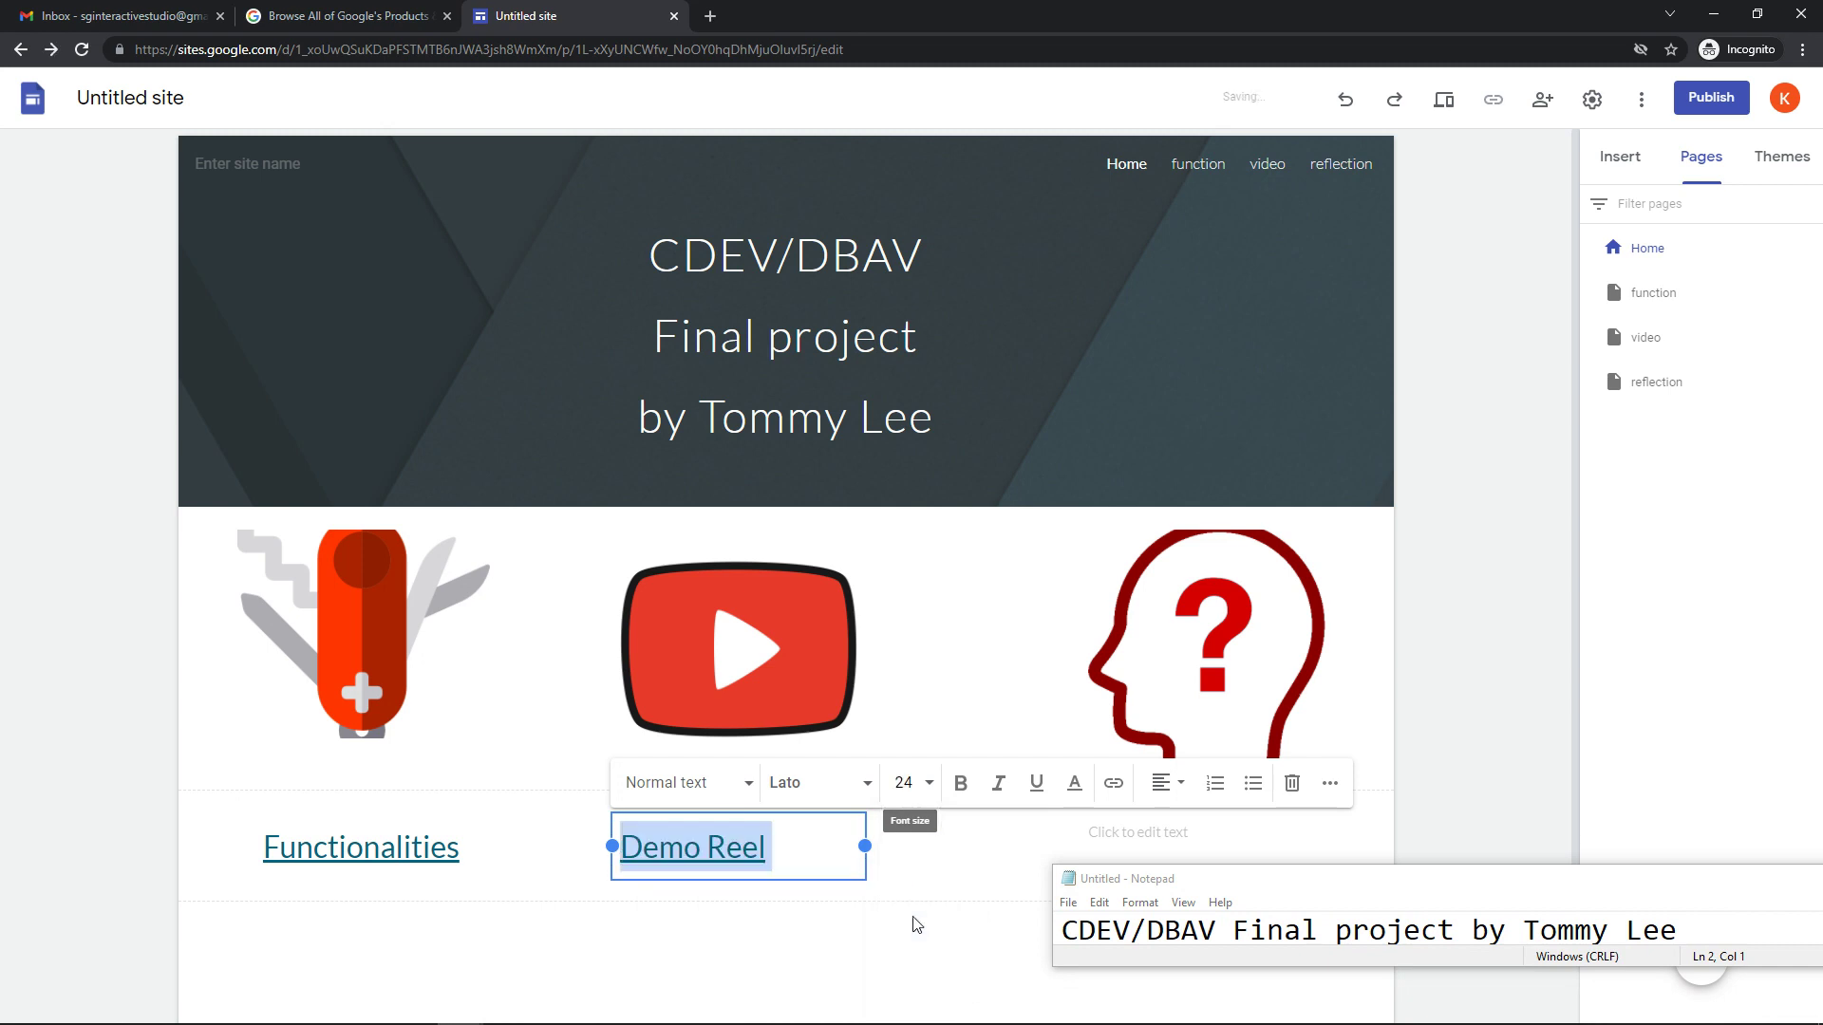
left_click(1169, 783)
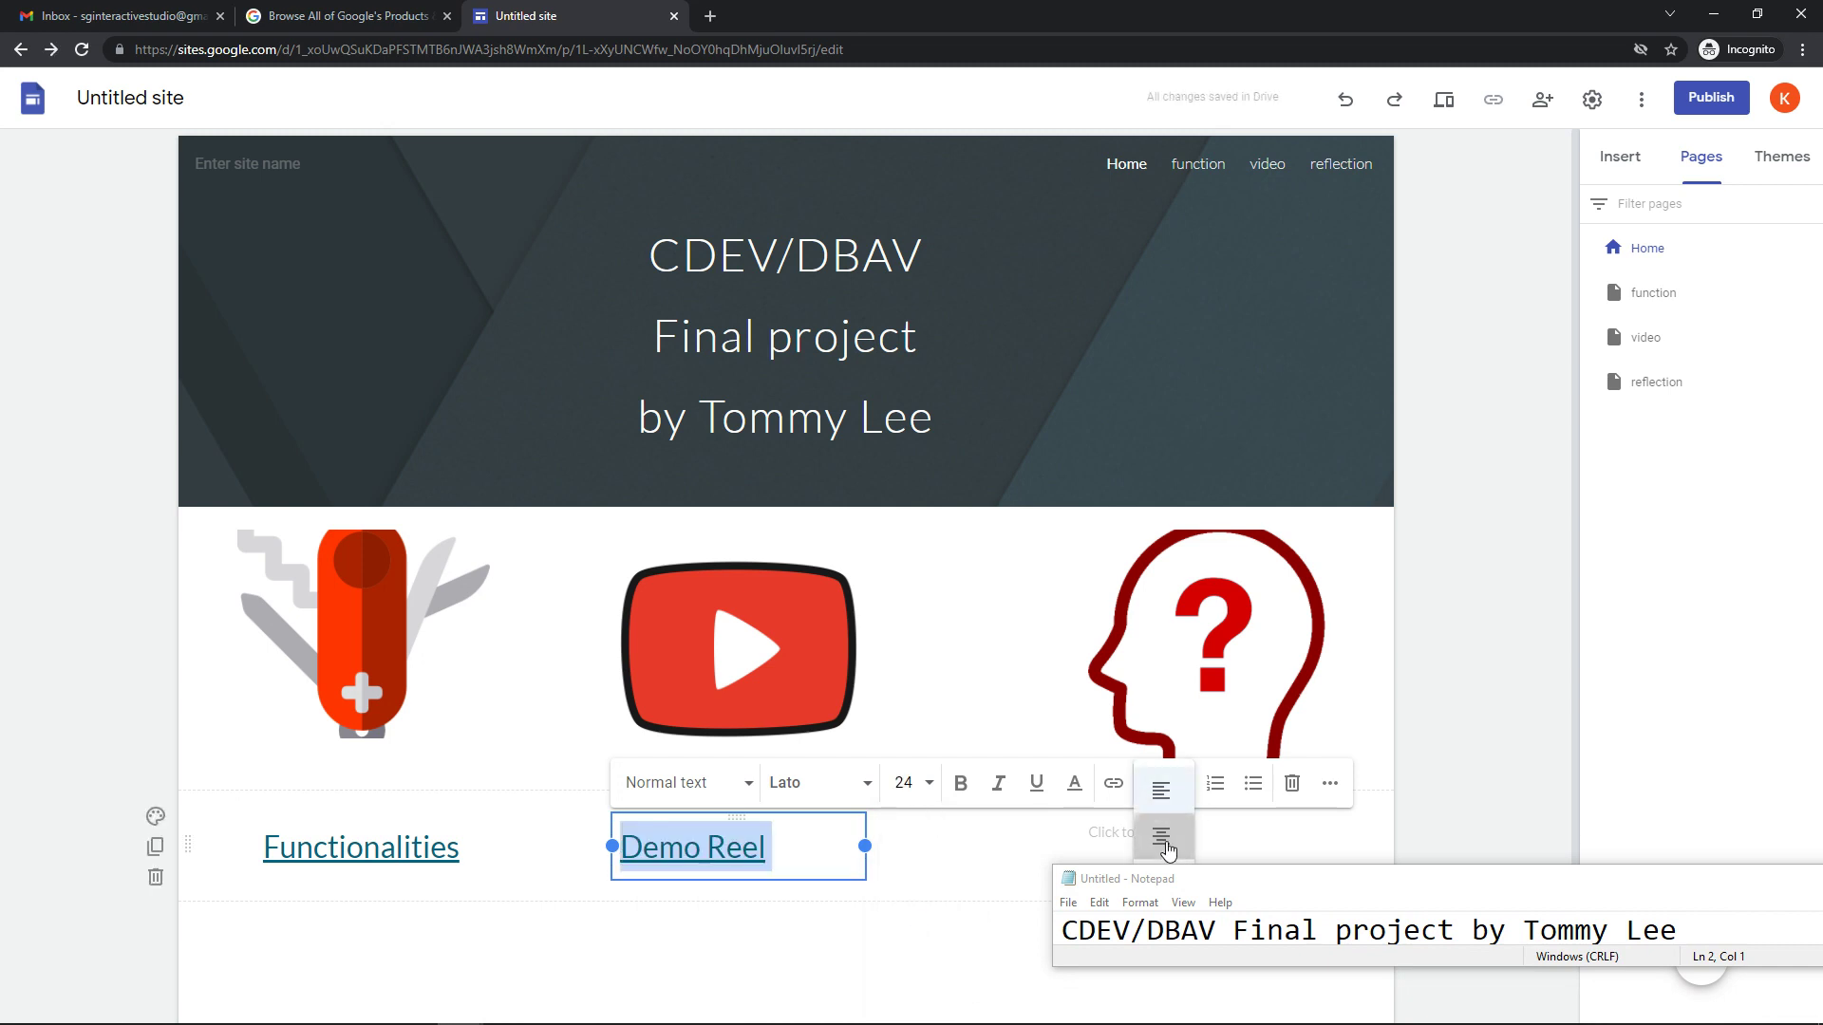
left_click(1176, 841)
Step: Link the YouTube image to the video page
left_click(766, 675)
left_click(735, 496)
left_click(710, 617)
left_click(934, 505)
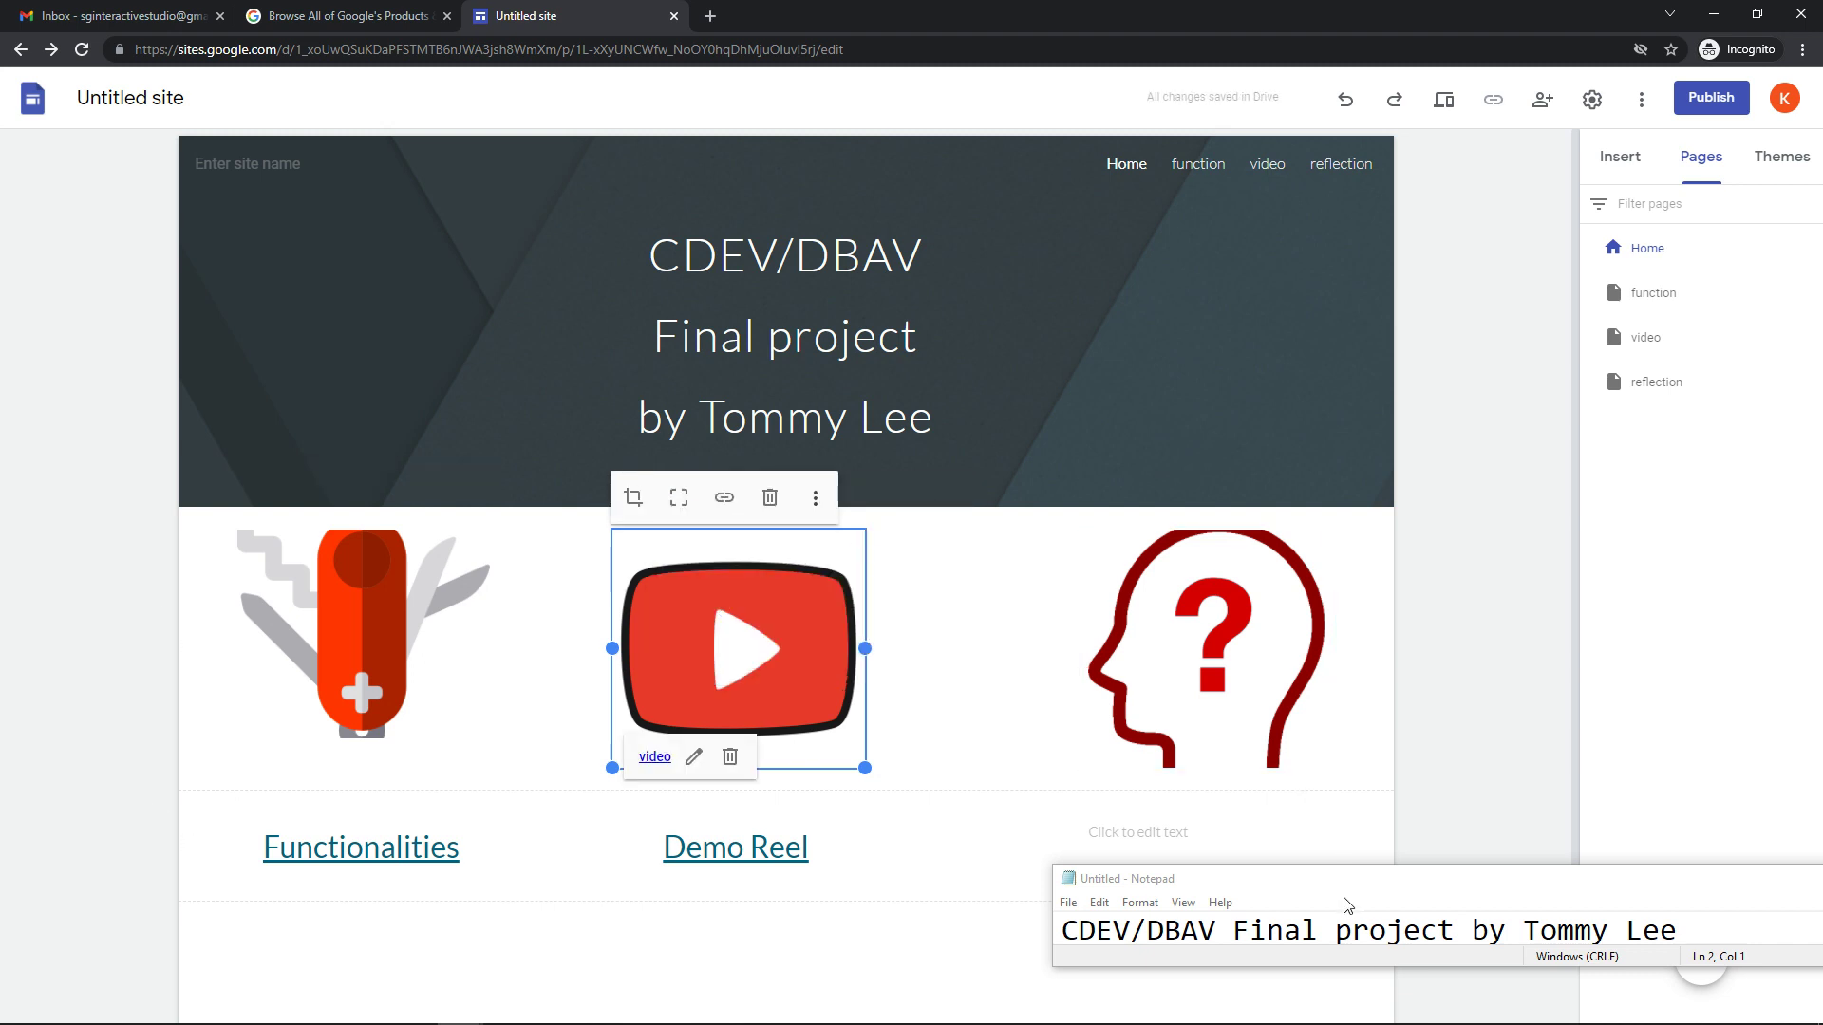
left_click_drag(1234, 879, 1014, 963)
Step: Add a 'Reflection' link to the reflection page in the text box under the head image
left_click(1254, 666)
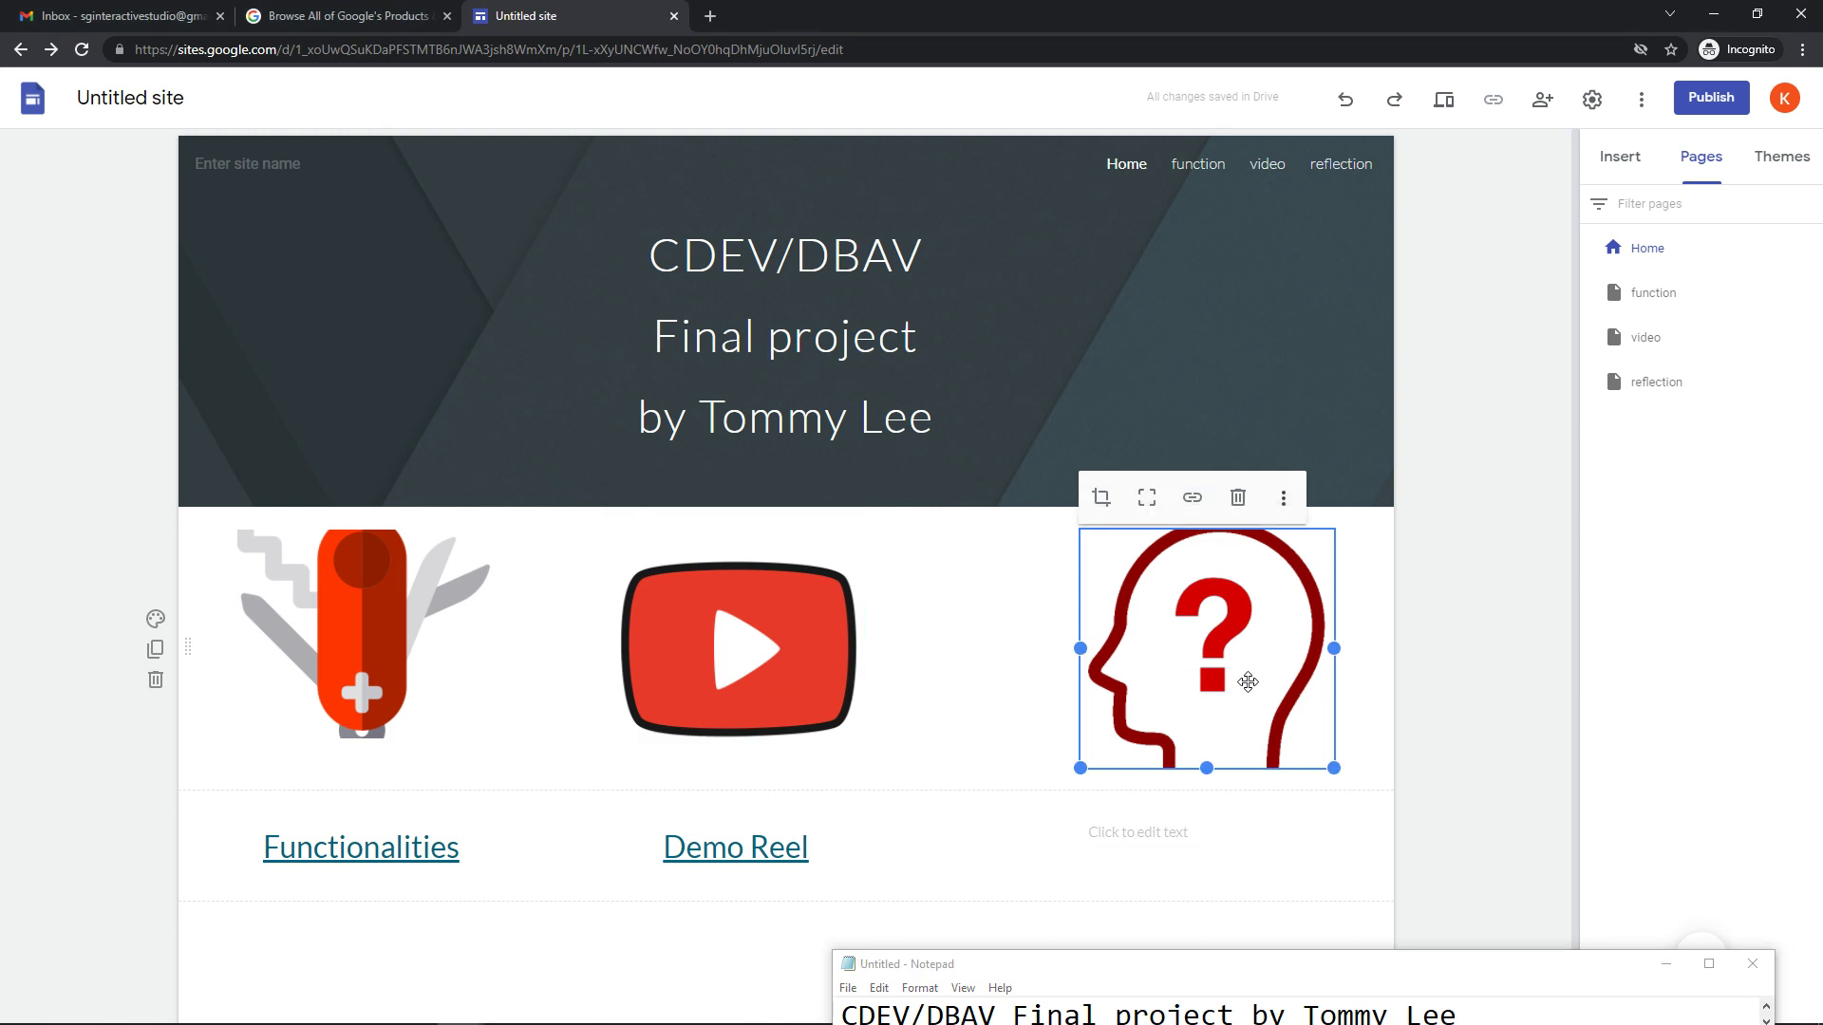
left_click(1152, 833)
left_click(1331, 784)
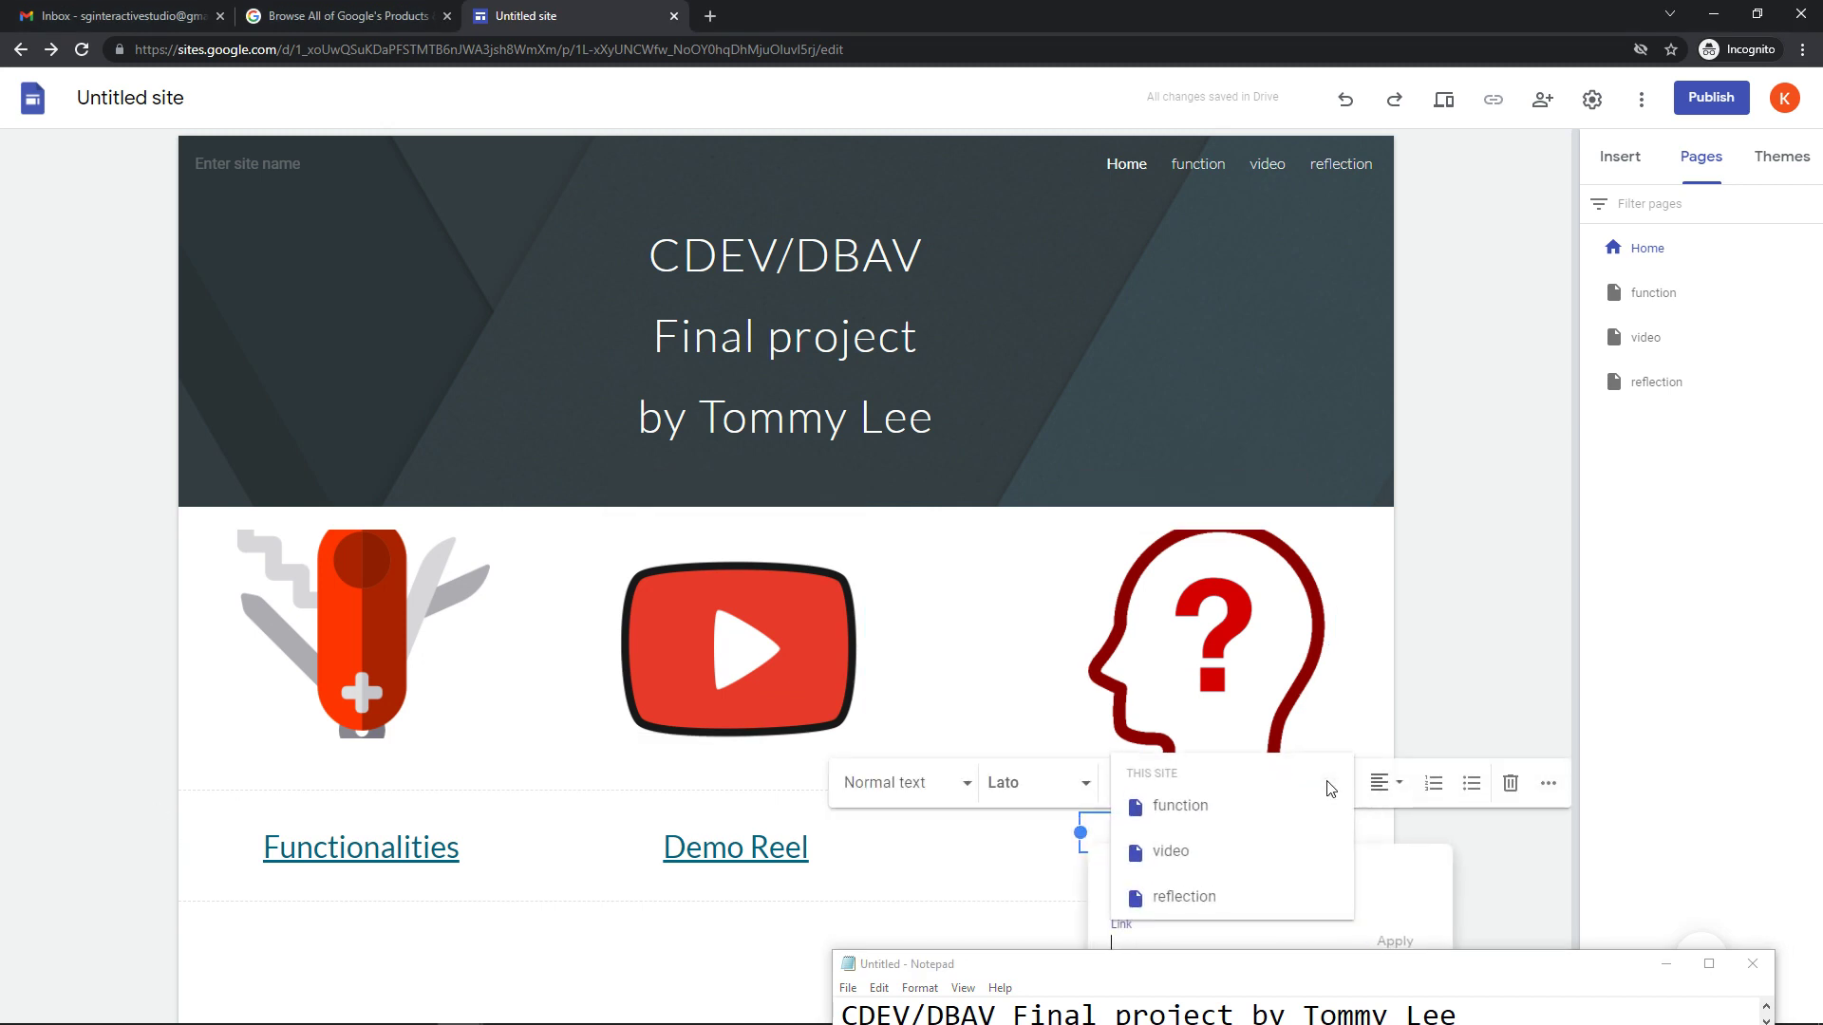
left_click(1180, 895)
left_click_drag(1194, 890, 1061, 904)
type("Refle")
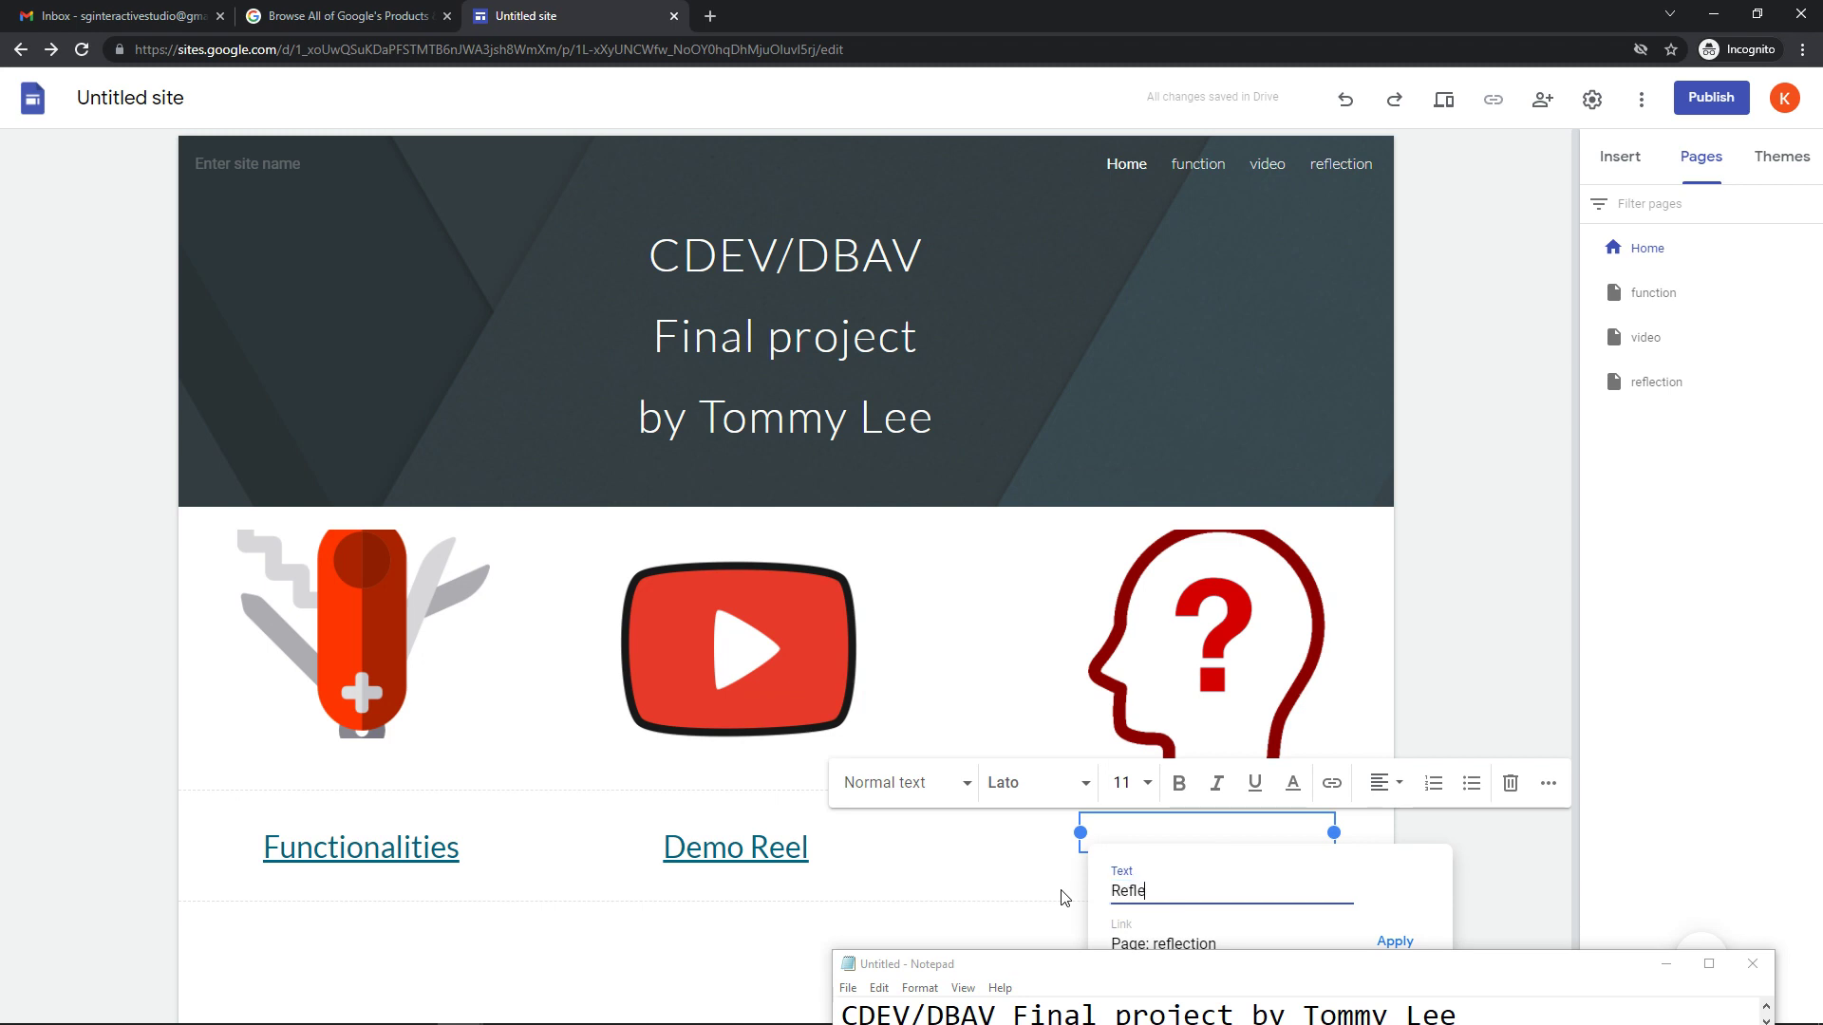
type("ction")
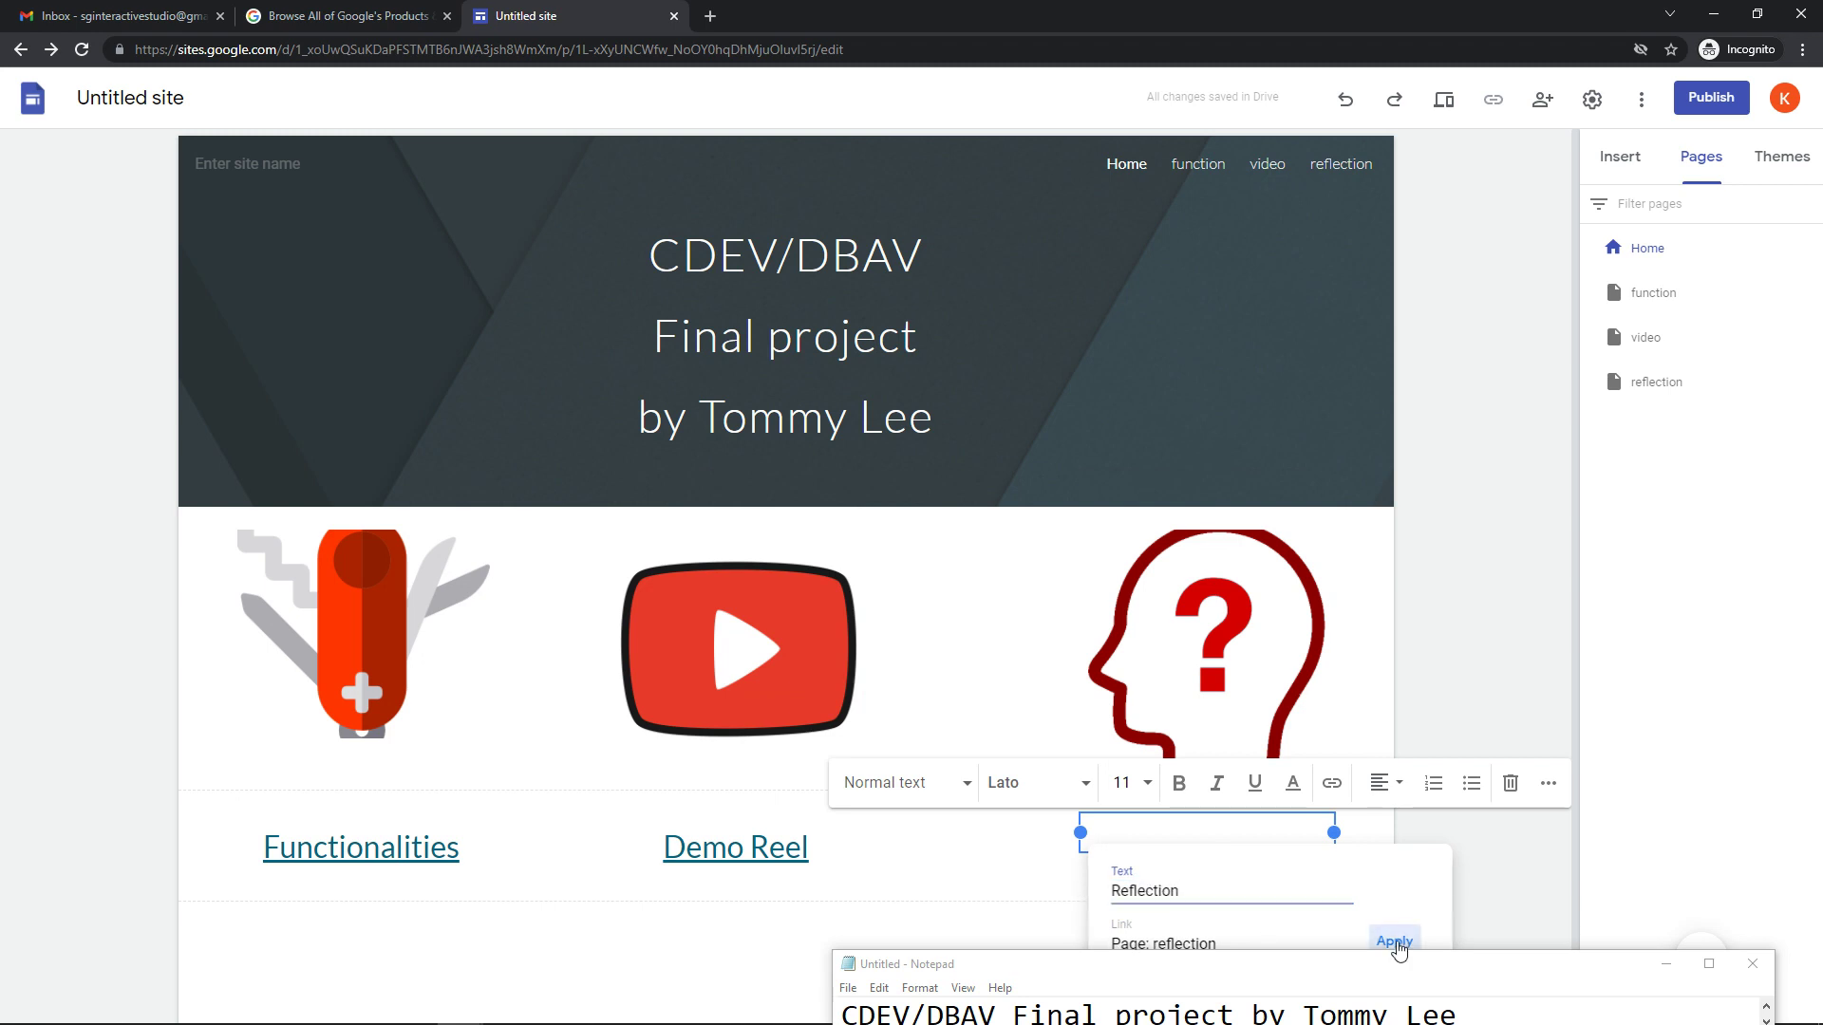
left_click(1395, 942)
Step: Set the Reflection link text to size 24 and centre it
left_click_drag(1156, 836, 1073, 835)
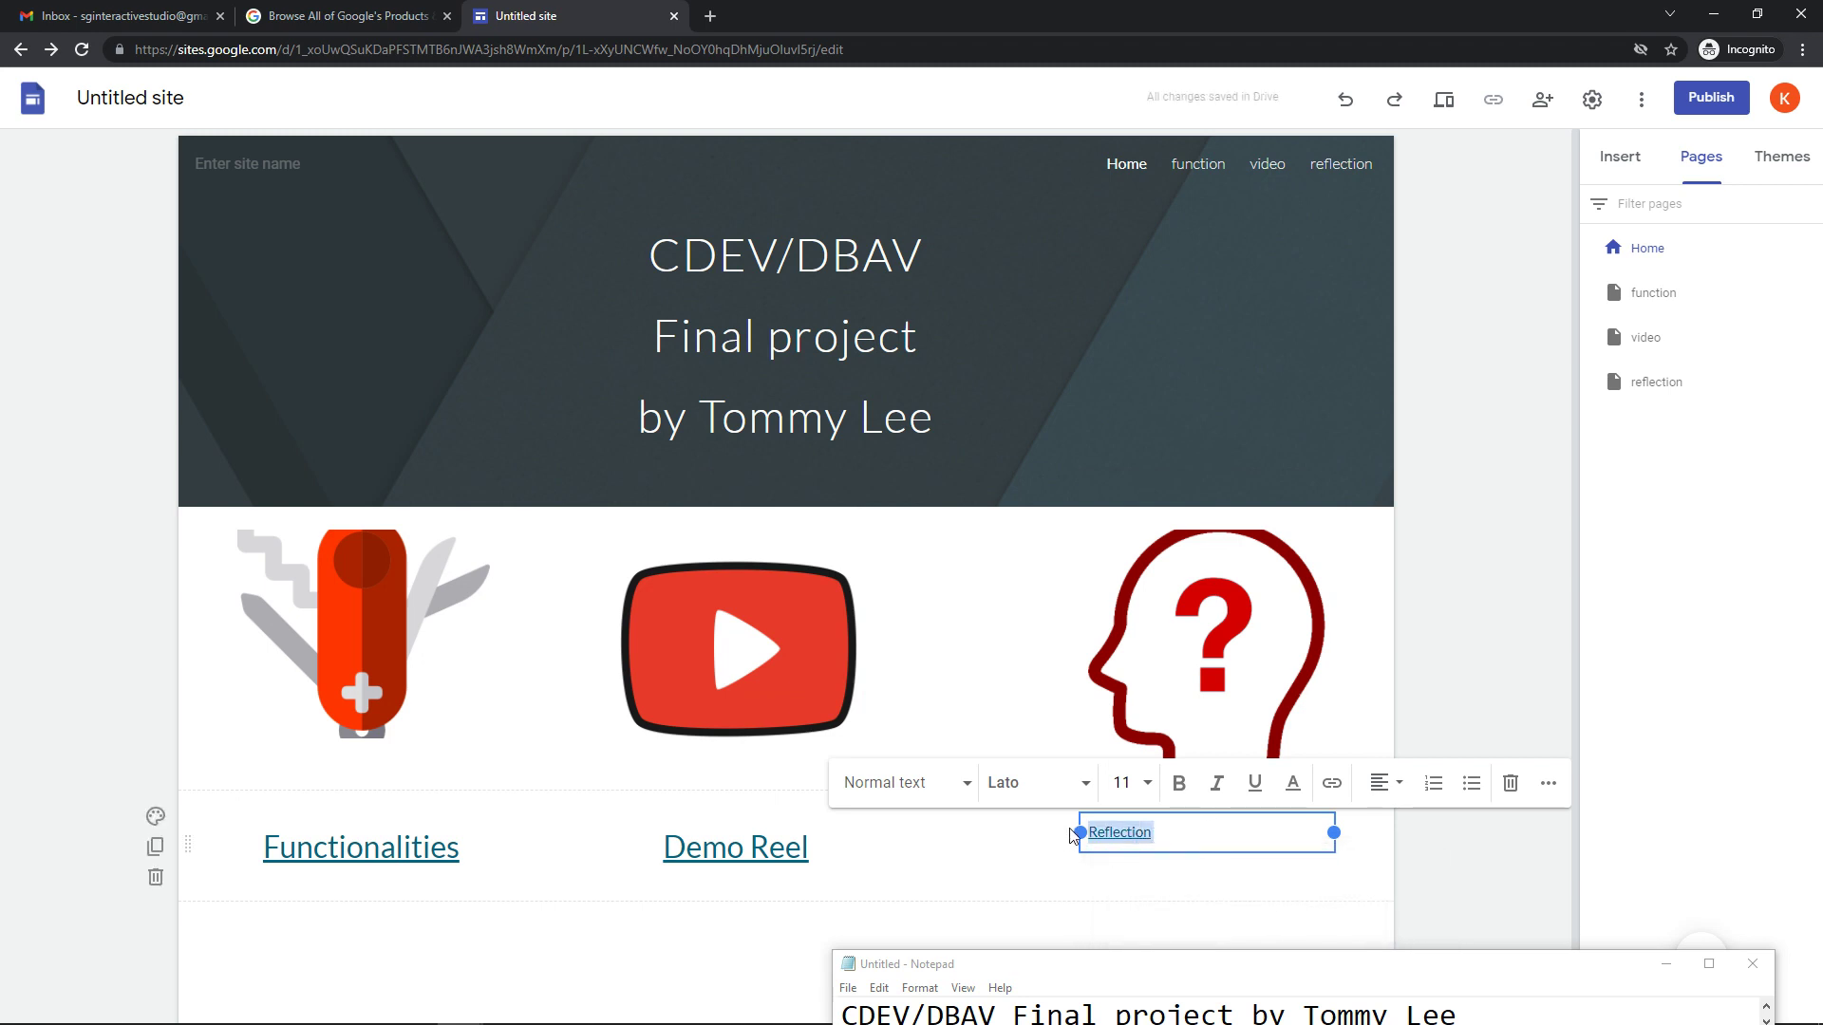
left_click(1147, 782)
left_click_drag(1149, 889, 1151, 943)
left_click(1123, 893)
left_click(1388, 786)
left_click(1384, 843)
Step: Link the question-mark head image to the reflection page
left_click(1272, 655)
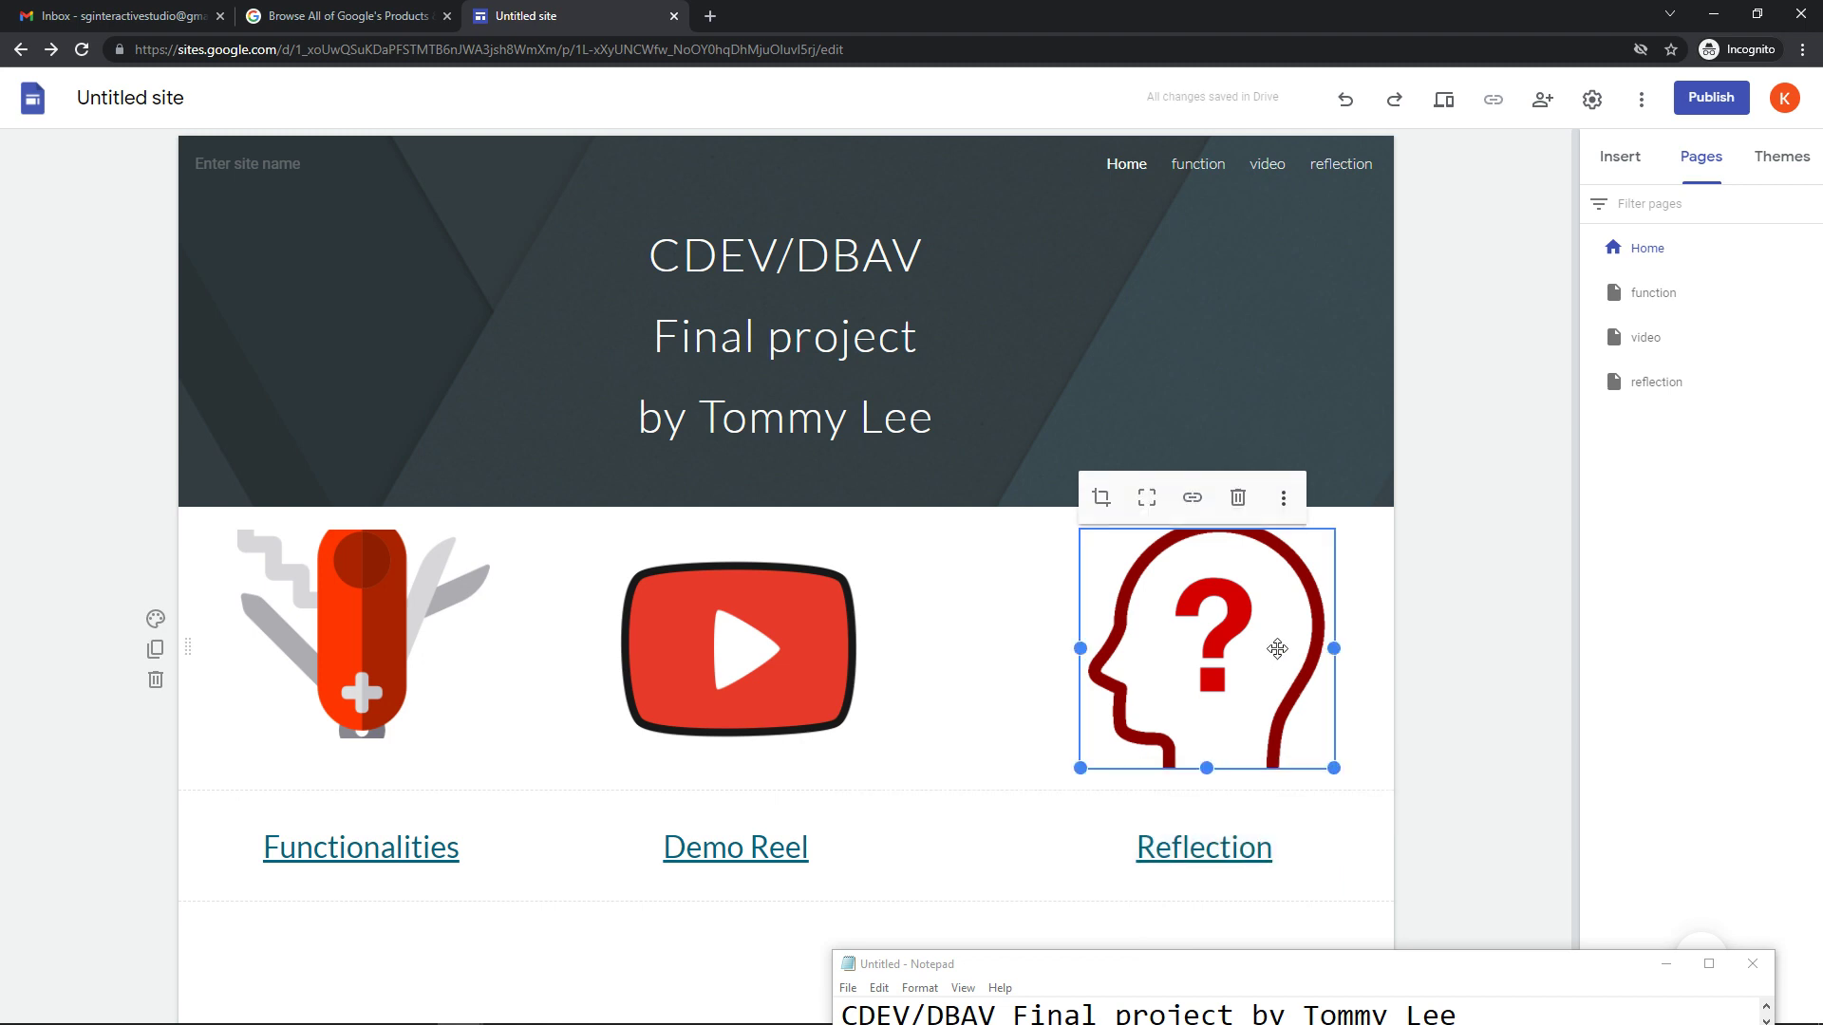
left_click(1192, 498)
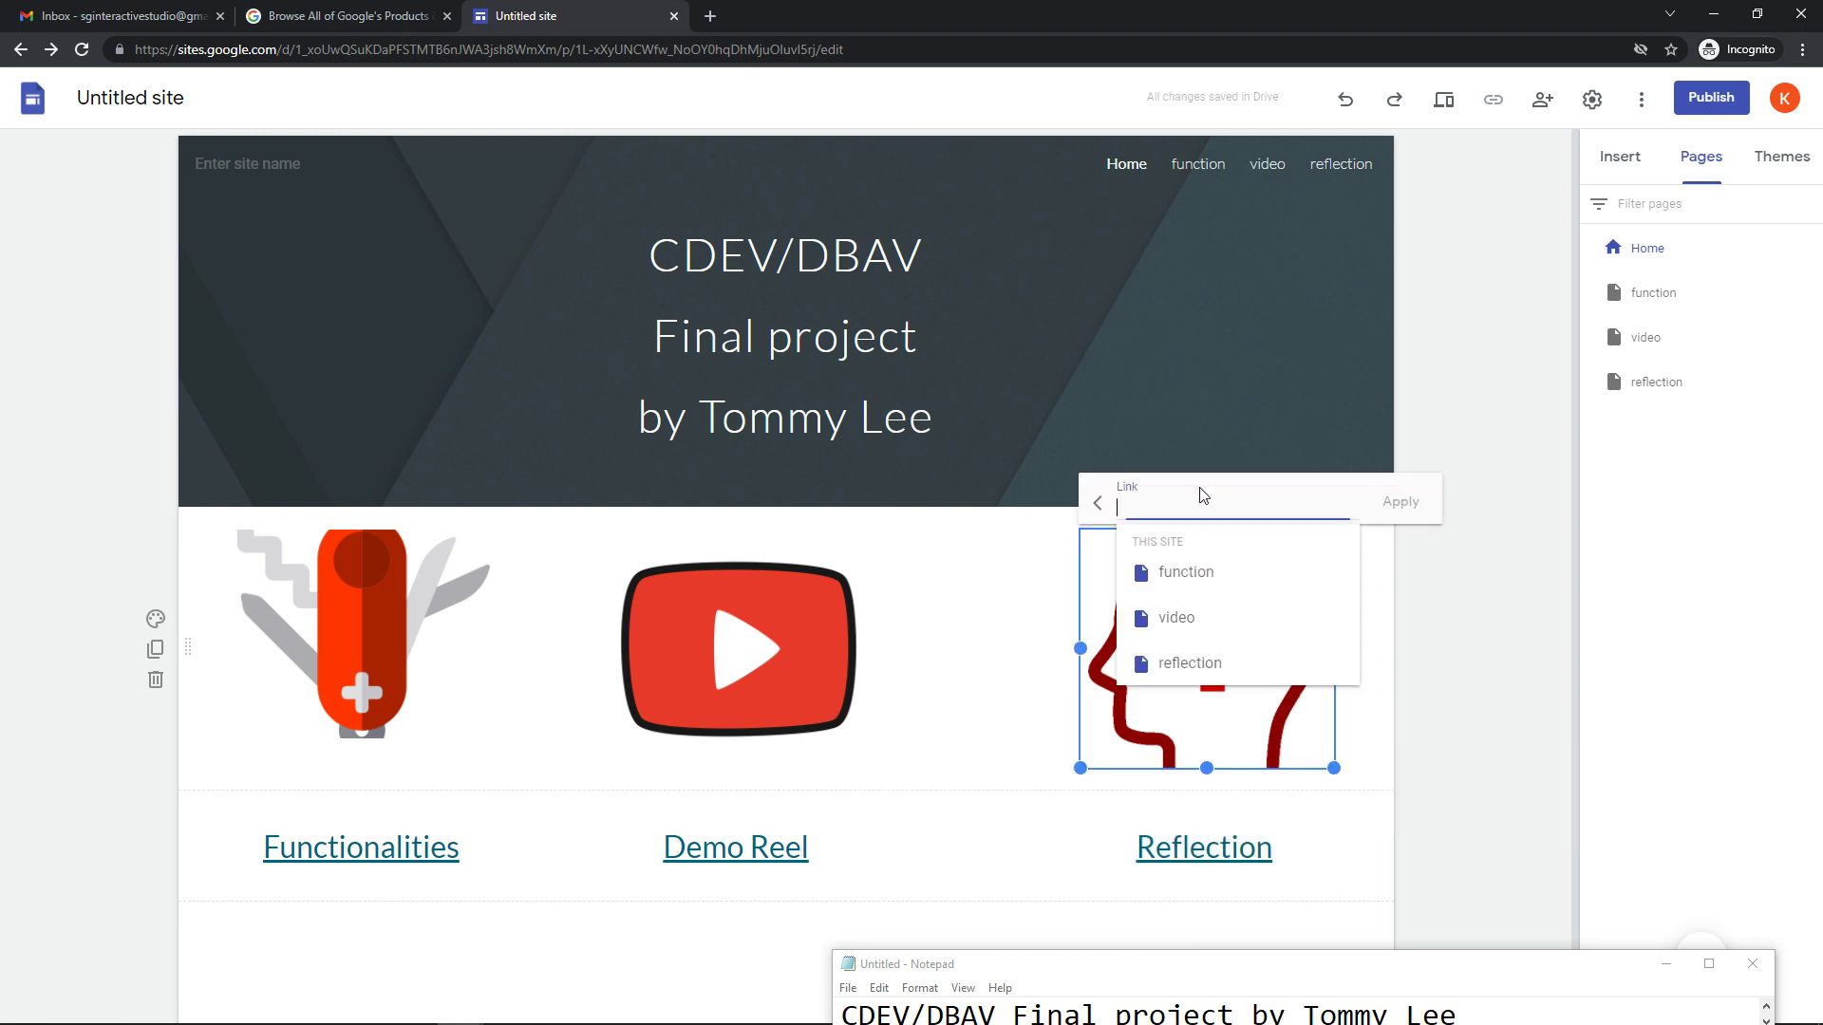
left_click(1187, 659)
left_click(1401, 503)
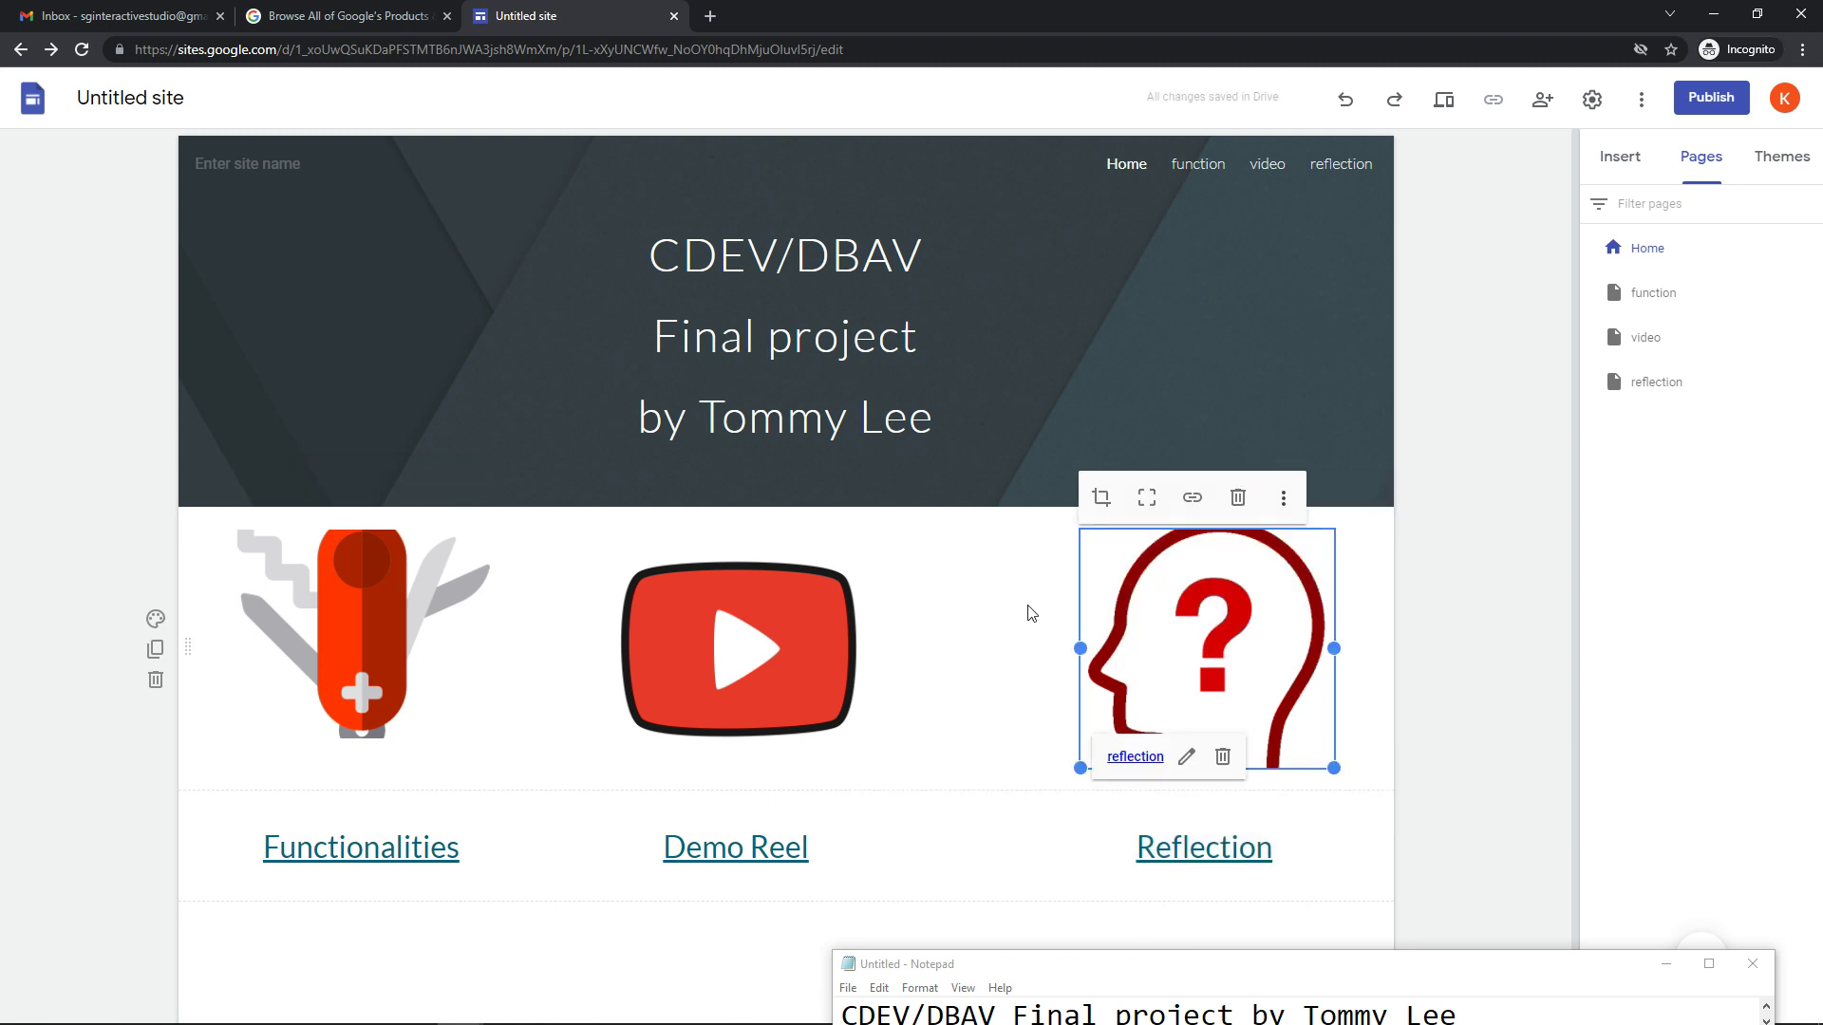
scroll(955, 651, "down", 1)
scroll(949, 608, "up", 1)
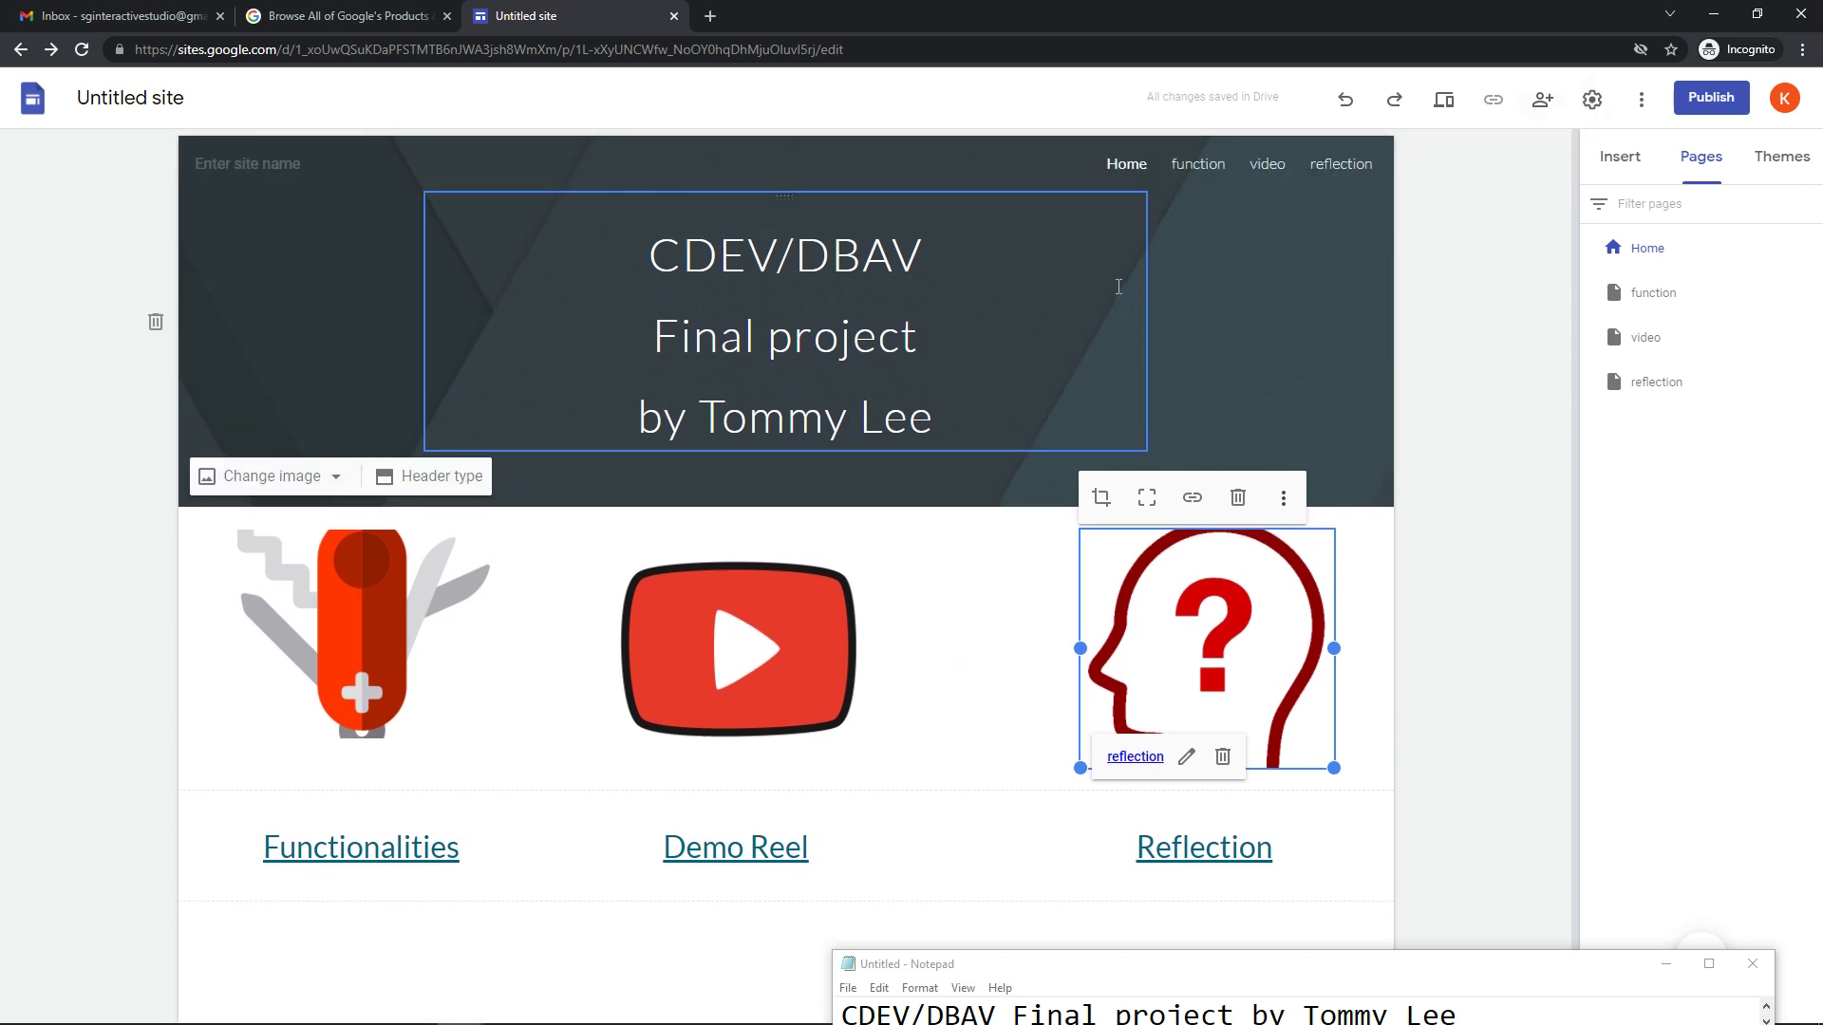
Step: Publish the site under the custom web address tommy-cdev
left_click(1726, 107)
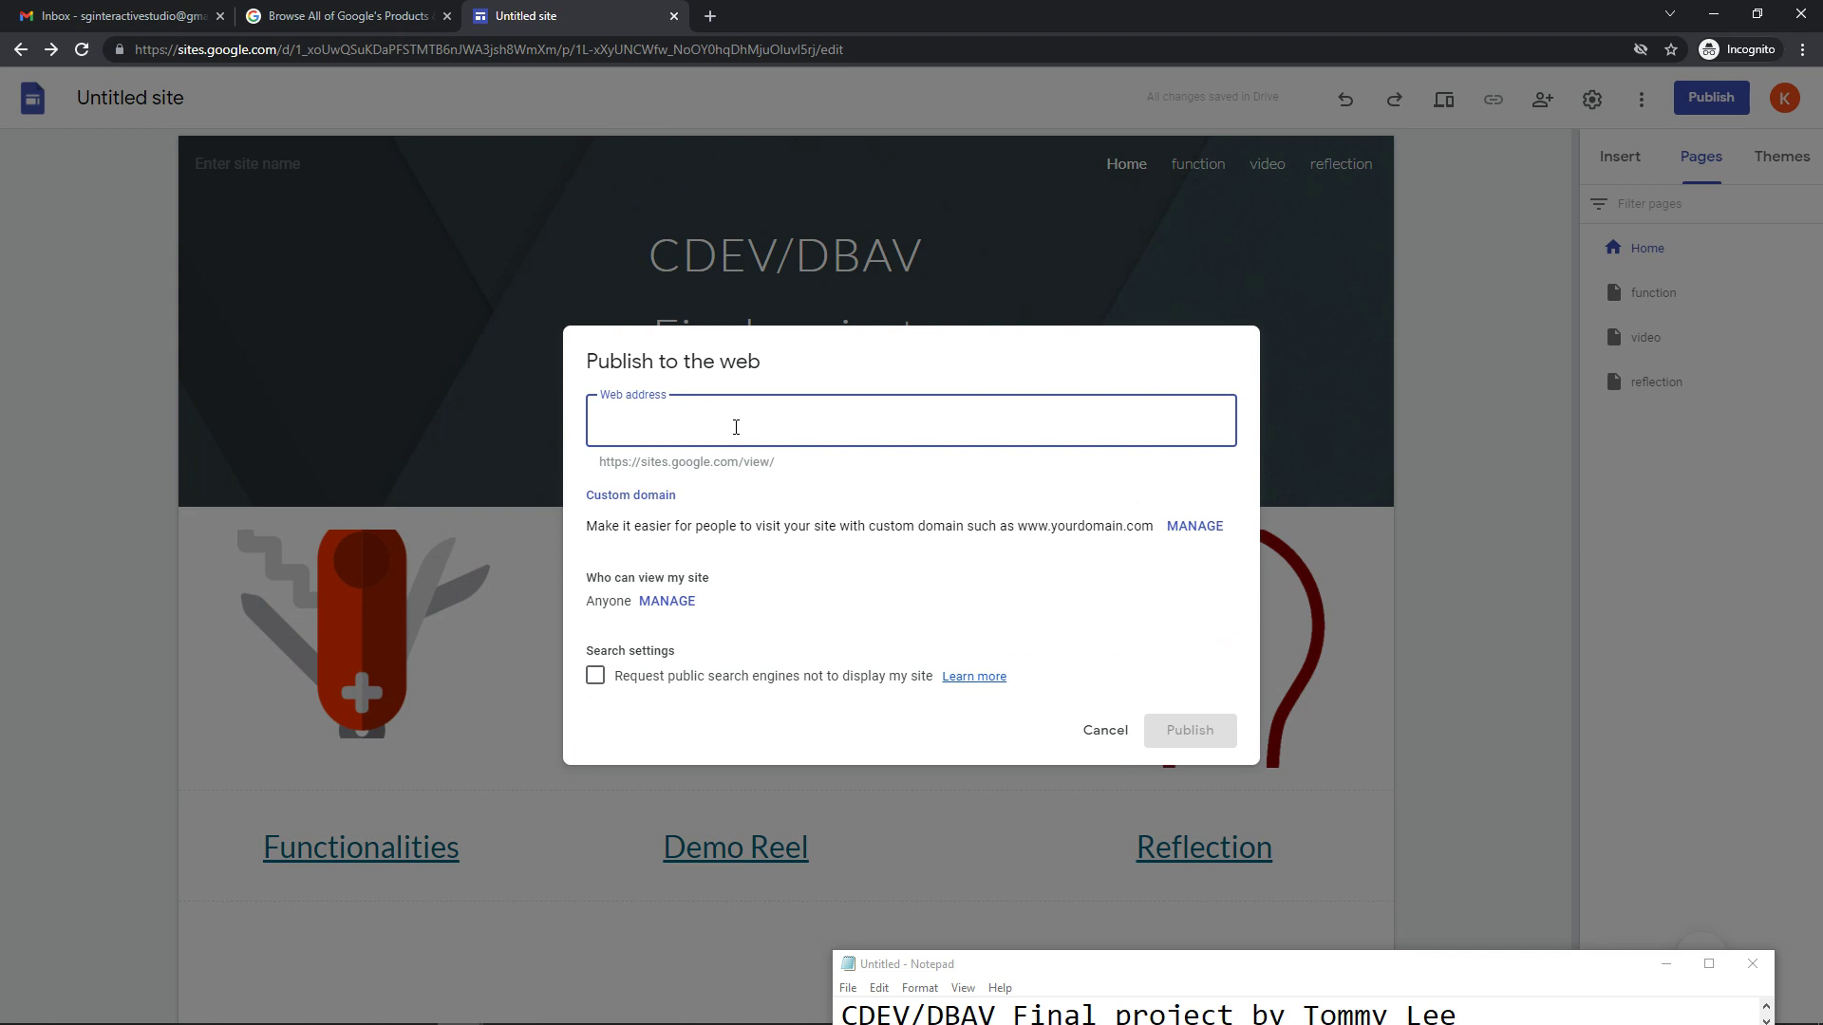
type("to")
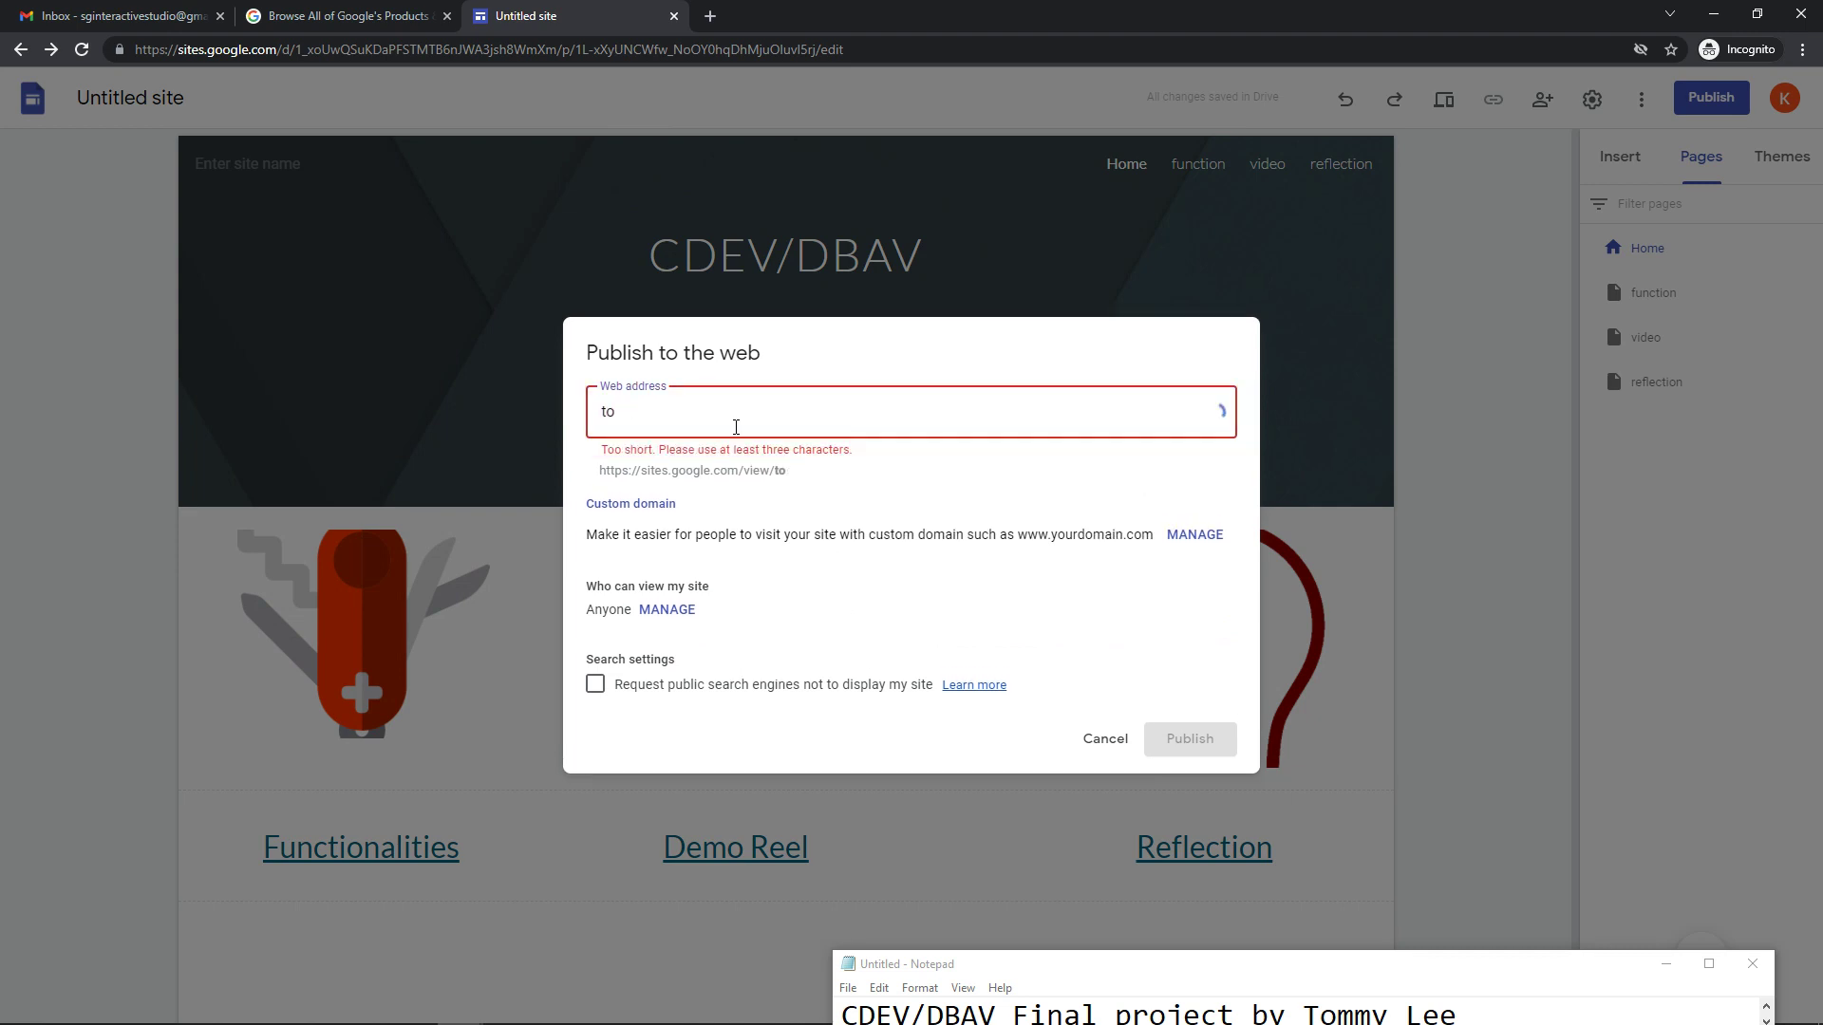
type("mmy-cdev")
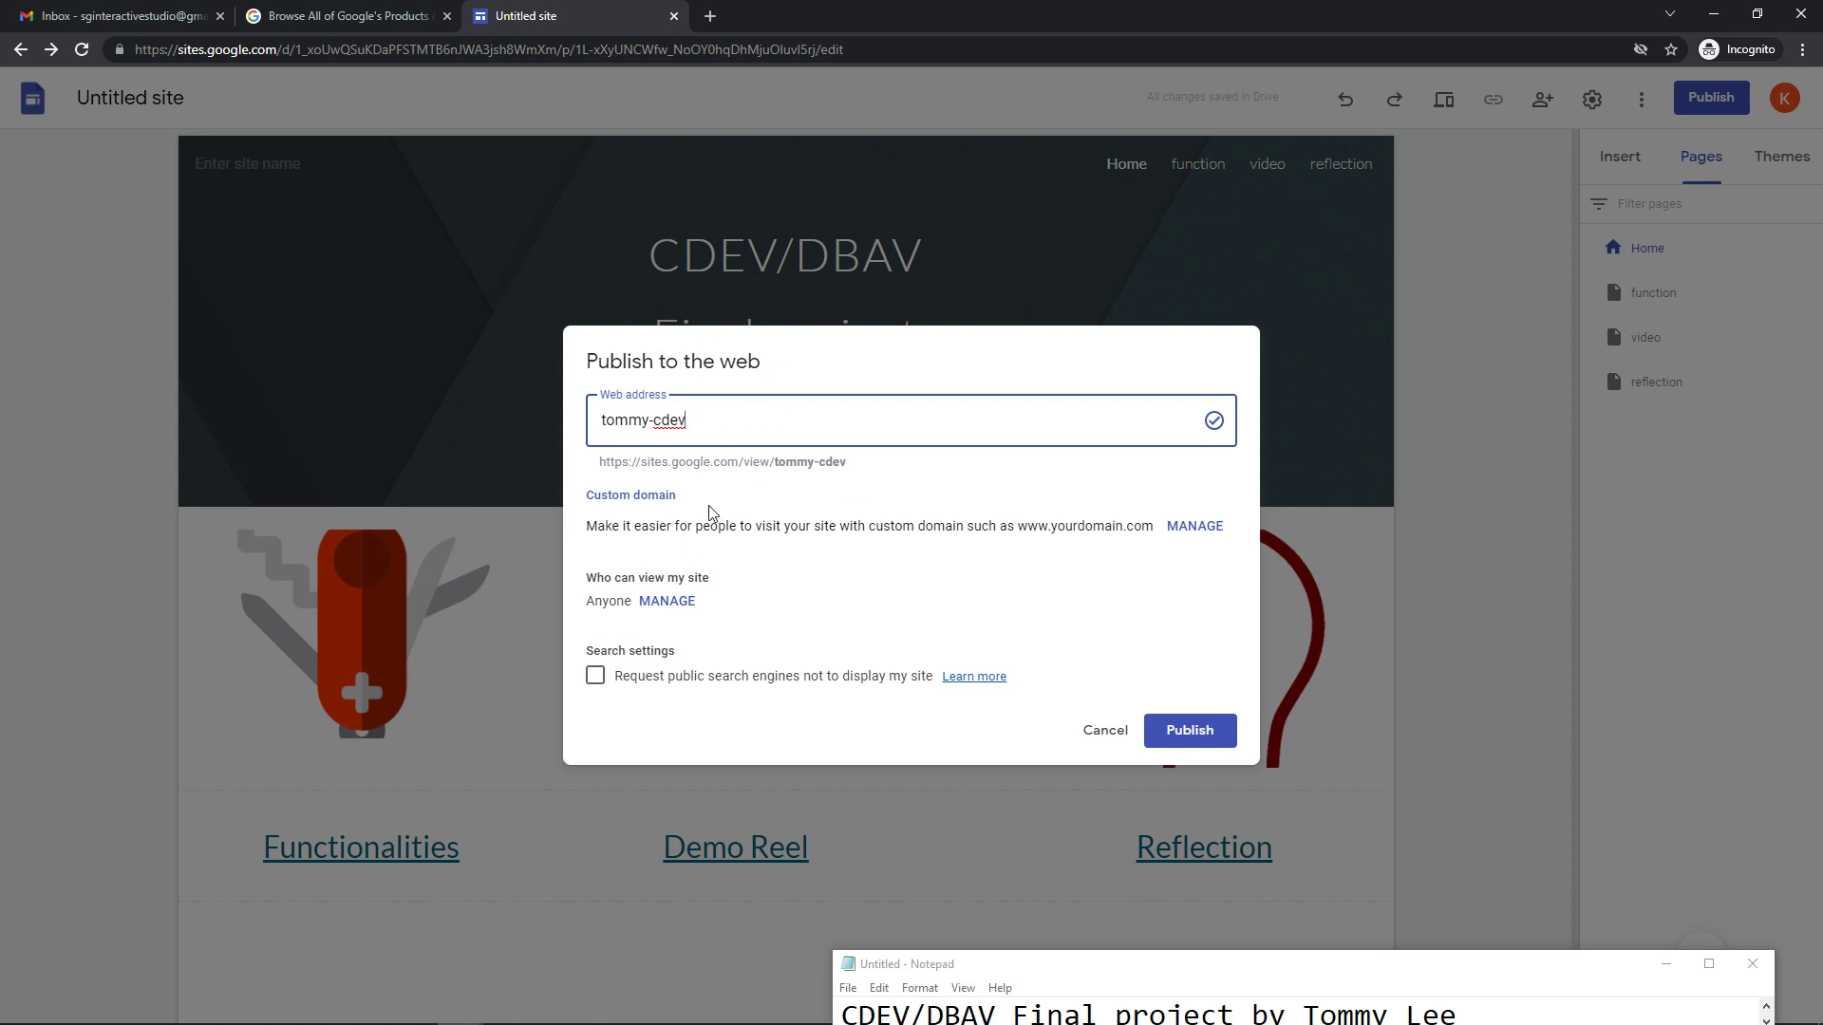
left_click(1198, 737)
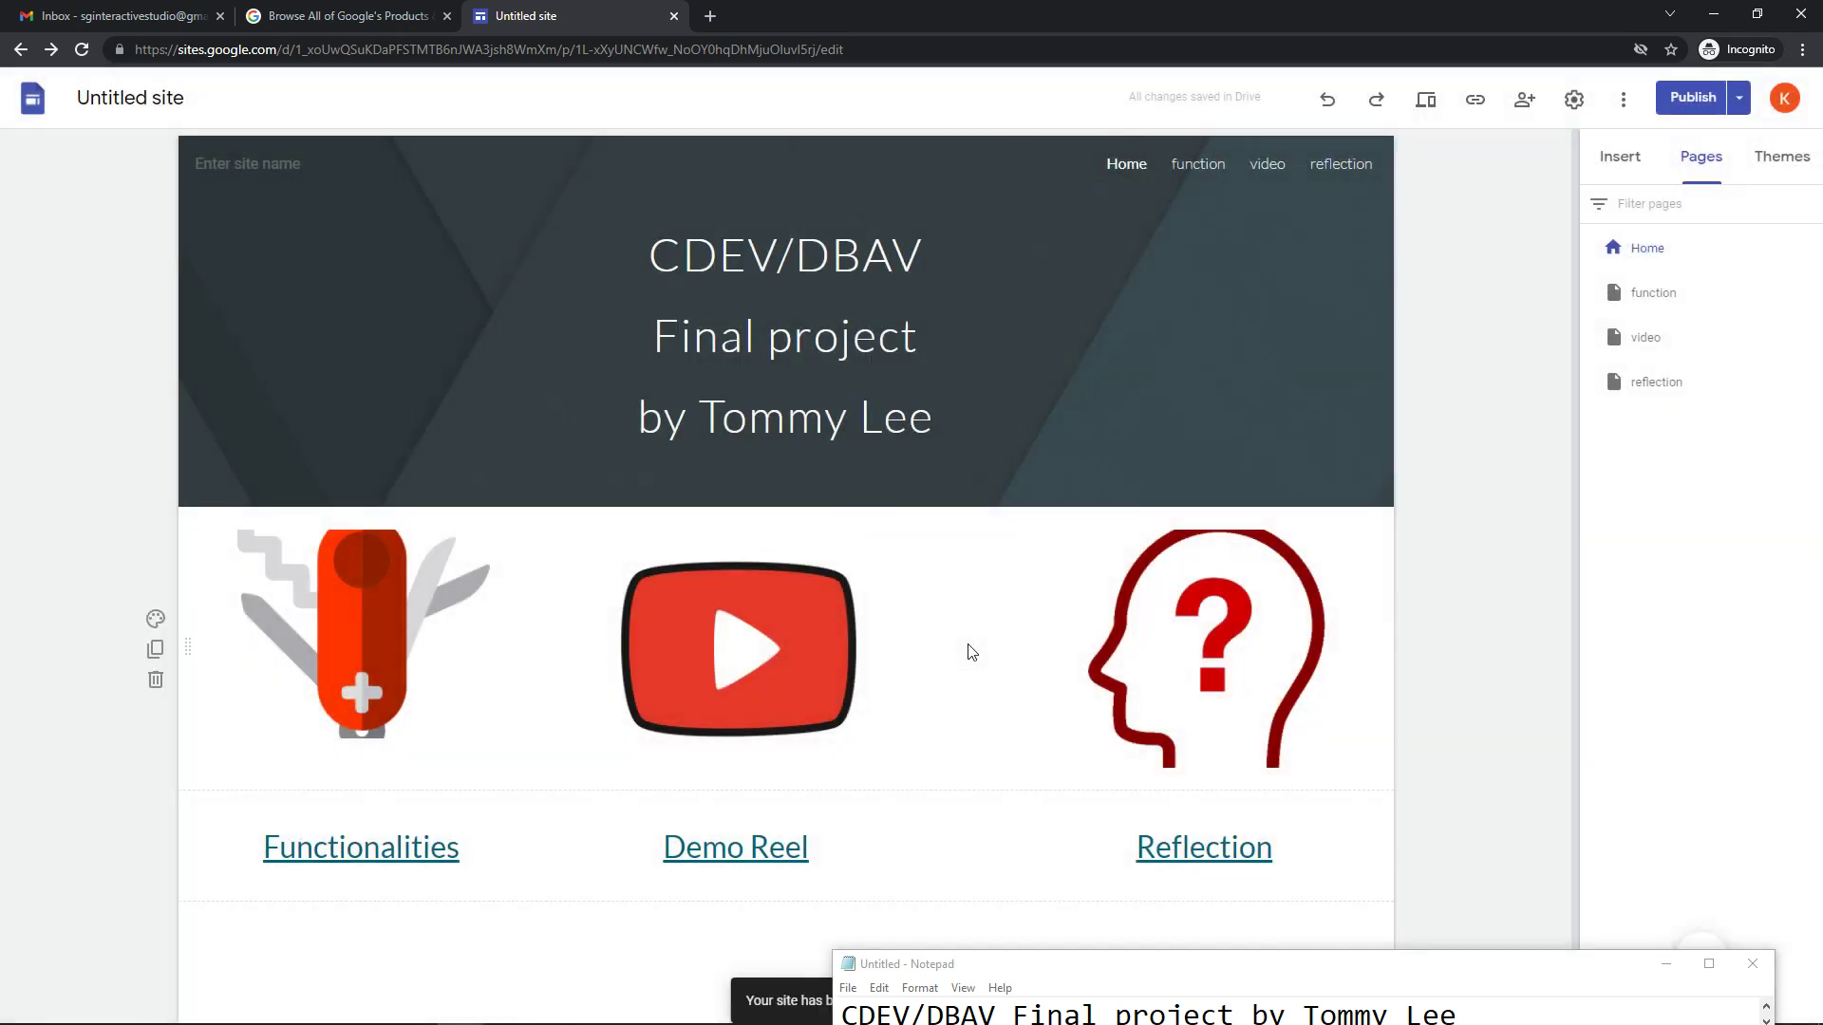
Step: Open the published site in a new tab and hide the Notepad window
left_click_drag(1199, 964, 1334, 667)
left_click(1029, 1000)
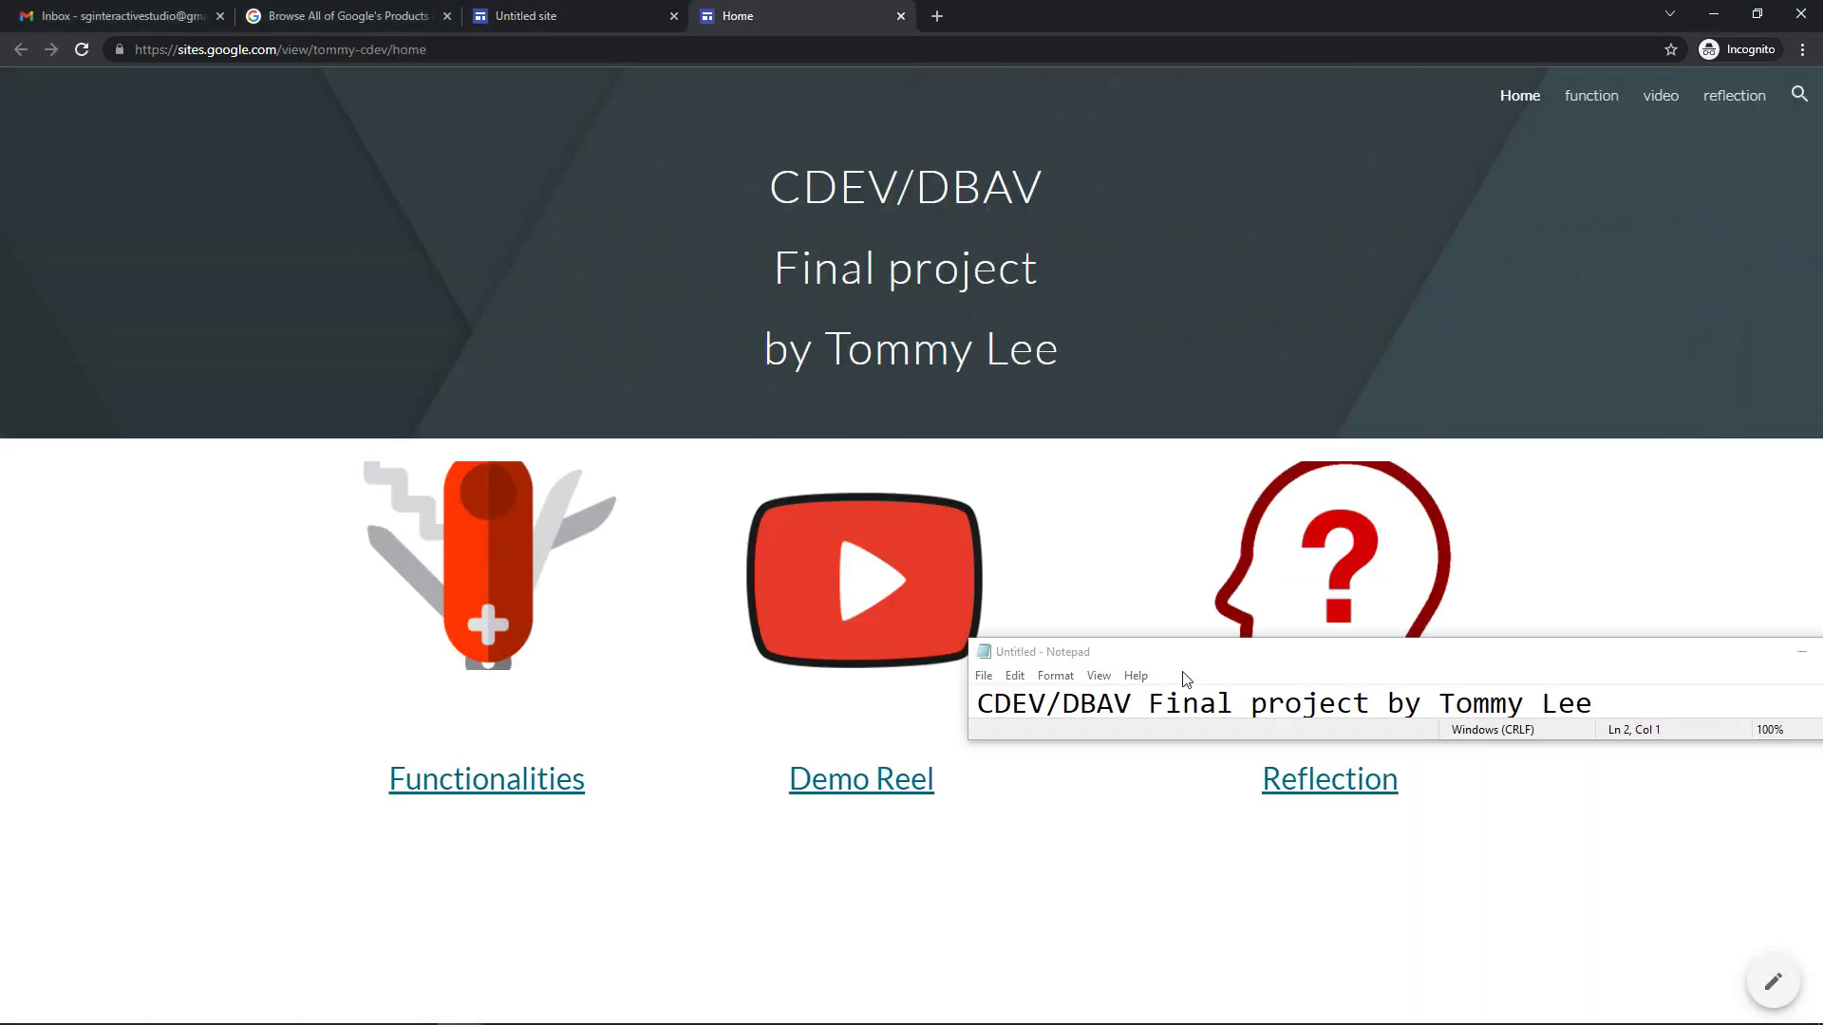
left_click_drag(1194, 666, 1110, 894)
left_click(1717, 878)
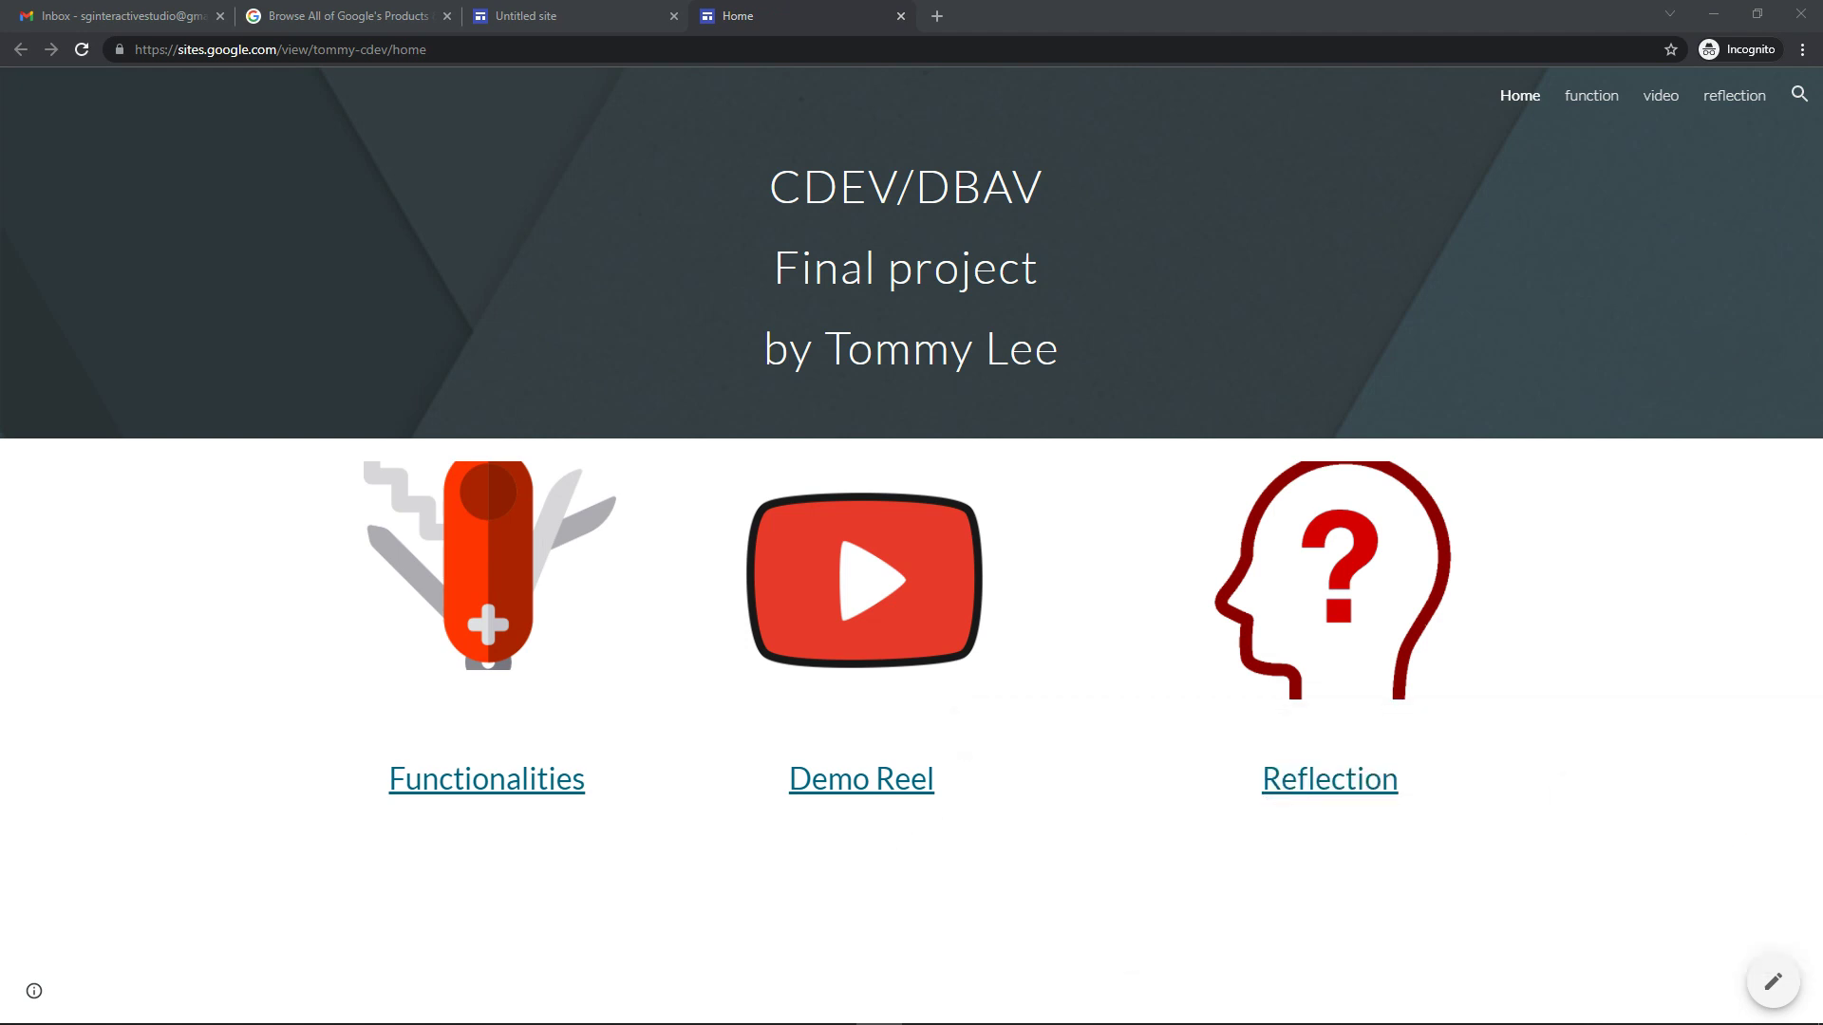
Step: Test the Functionalities, Demo Reel and Reflection links, returning Home each time, then select the URL
left_click(463, 790)
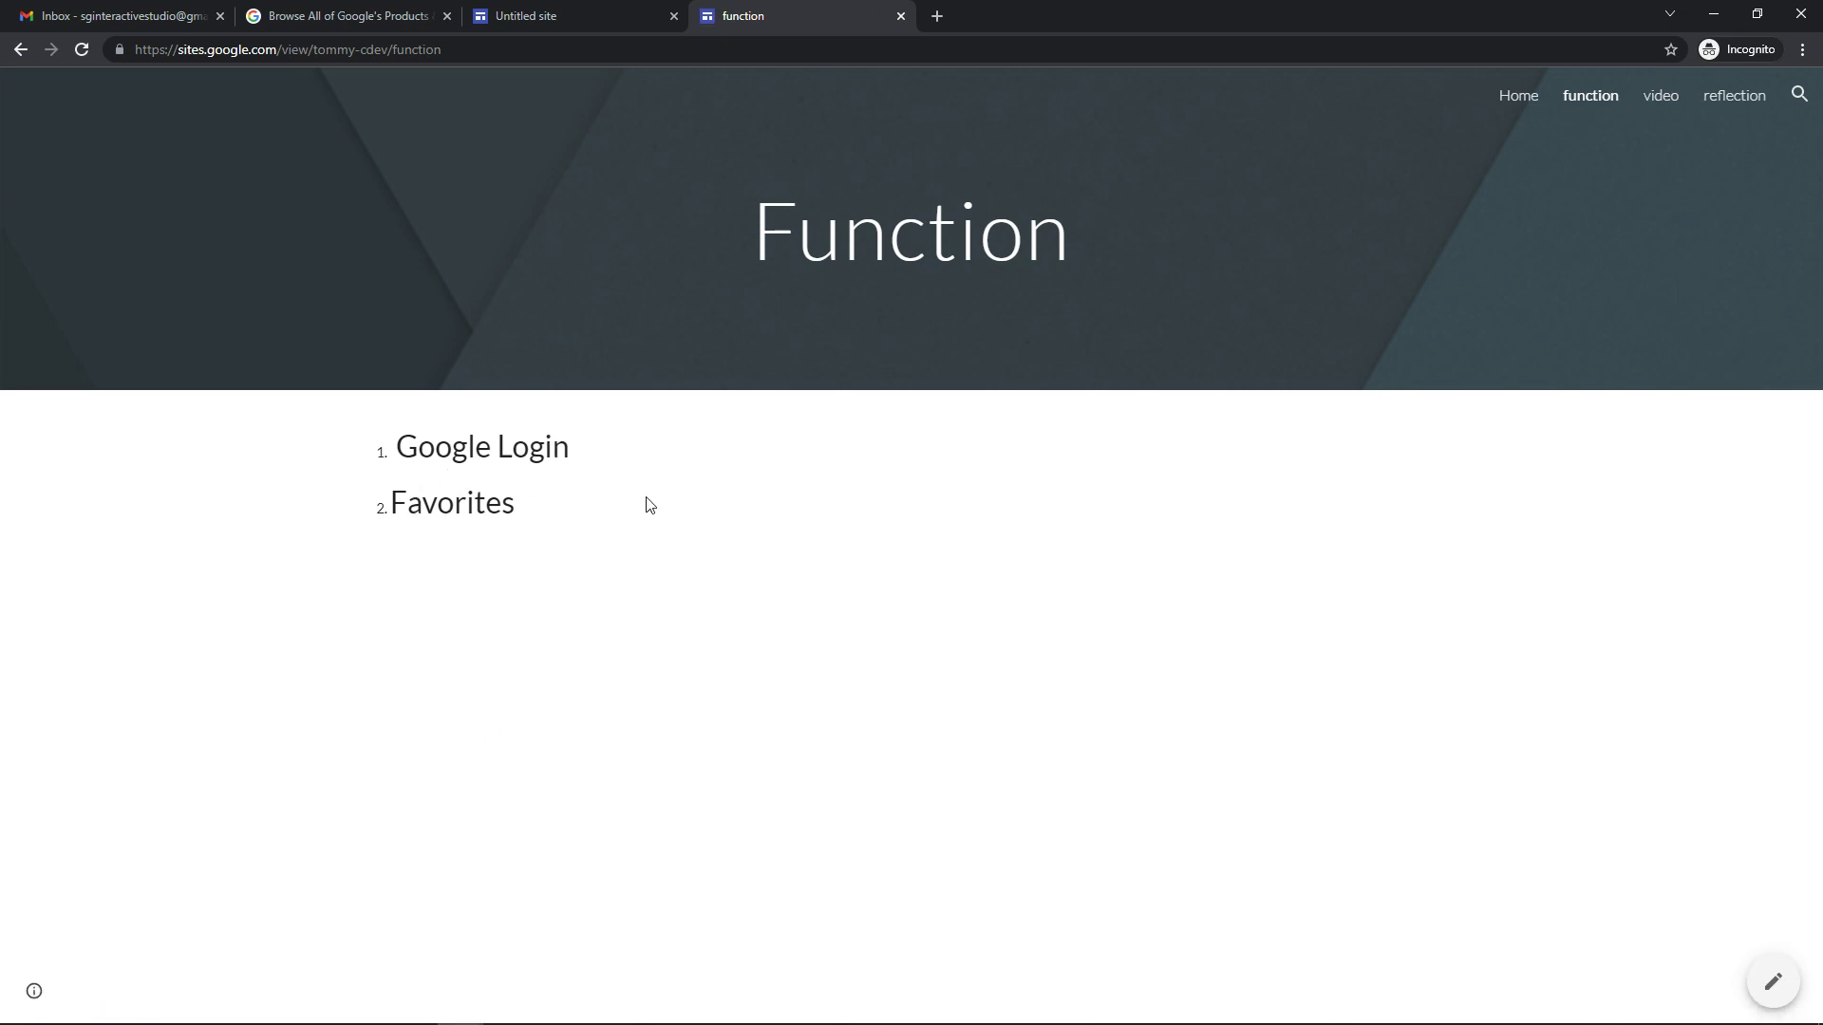
left_click(1521, 96)
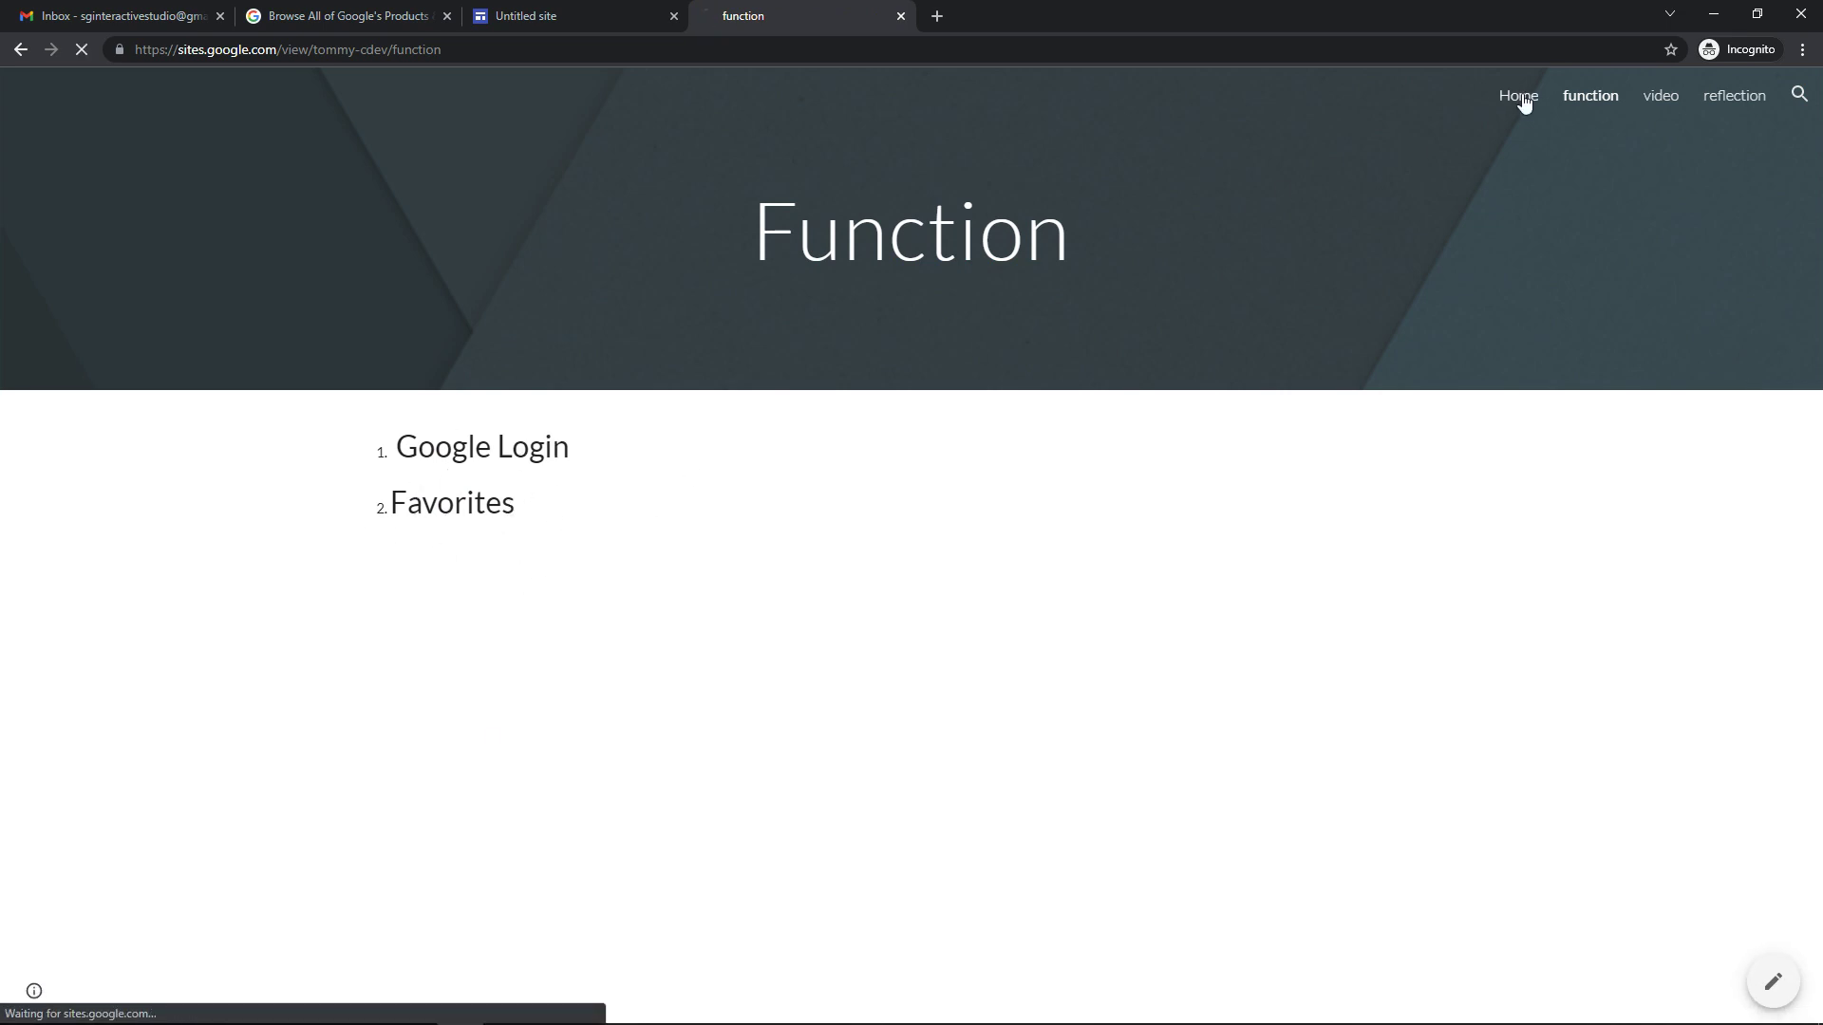
left_click(889, 786)
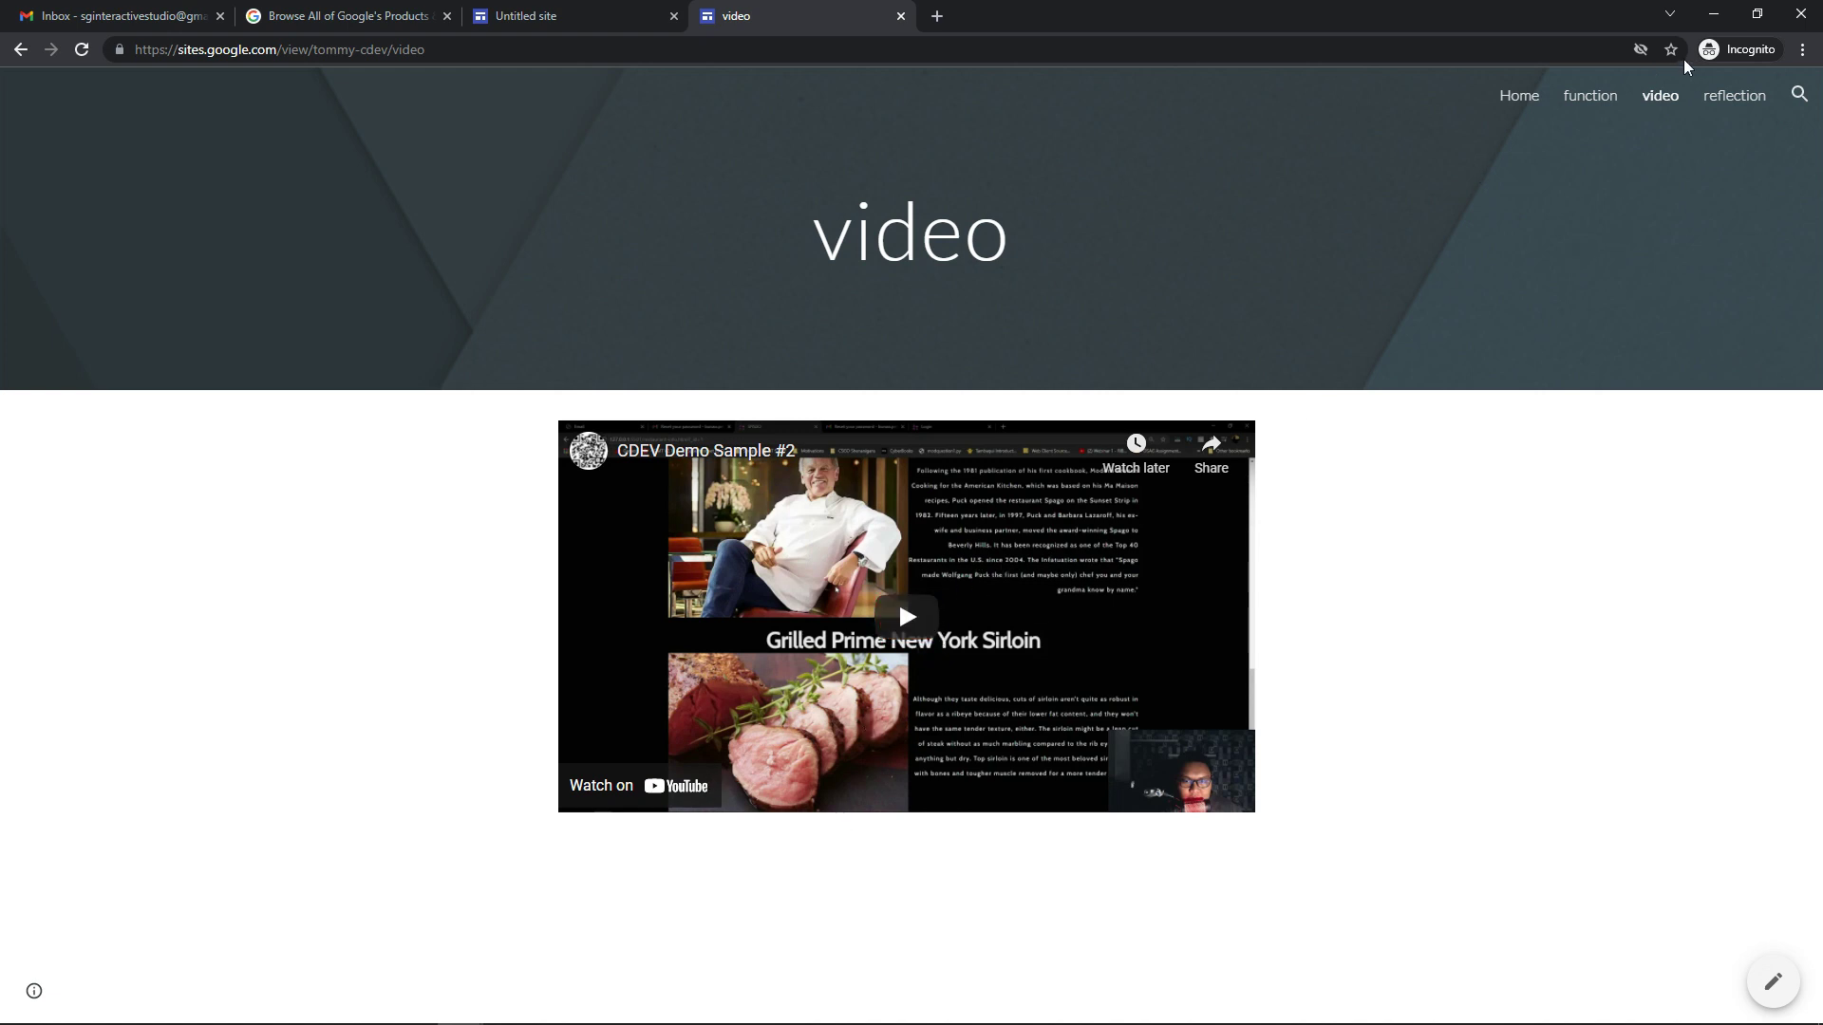
left_click(1521, 99)
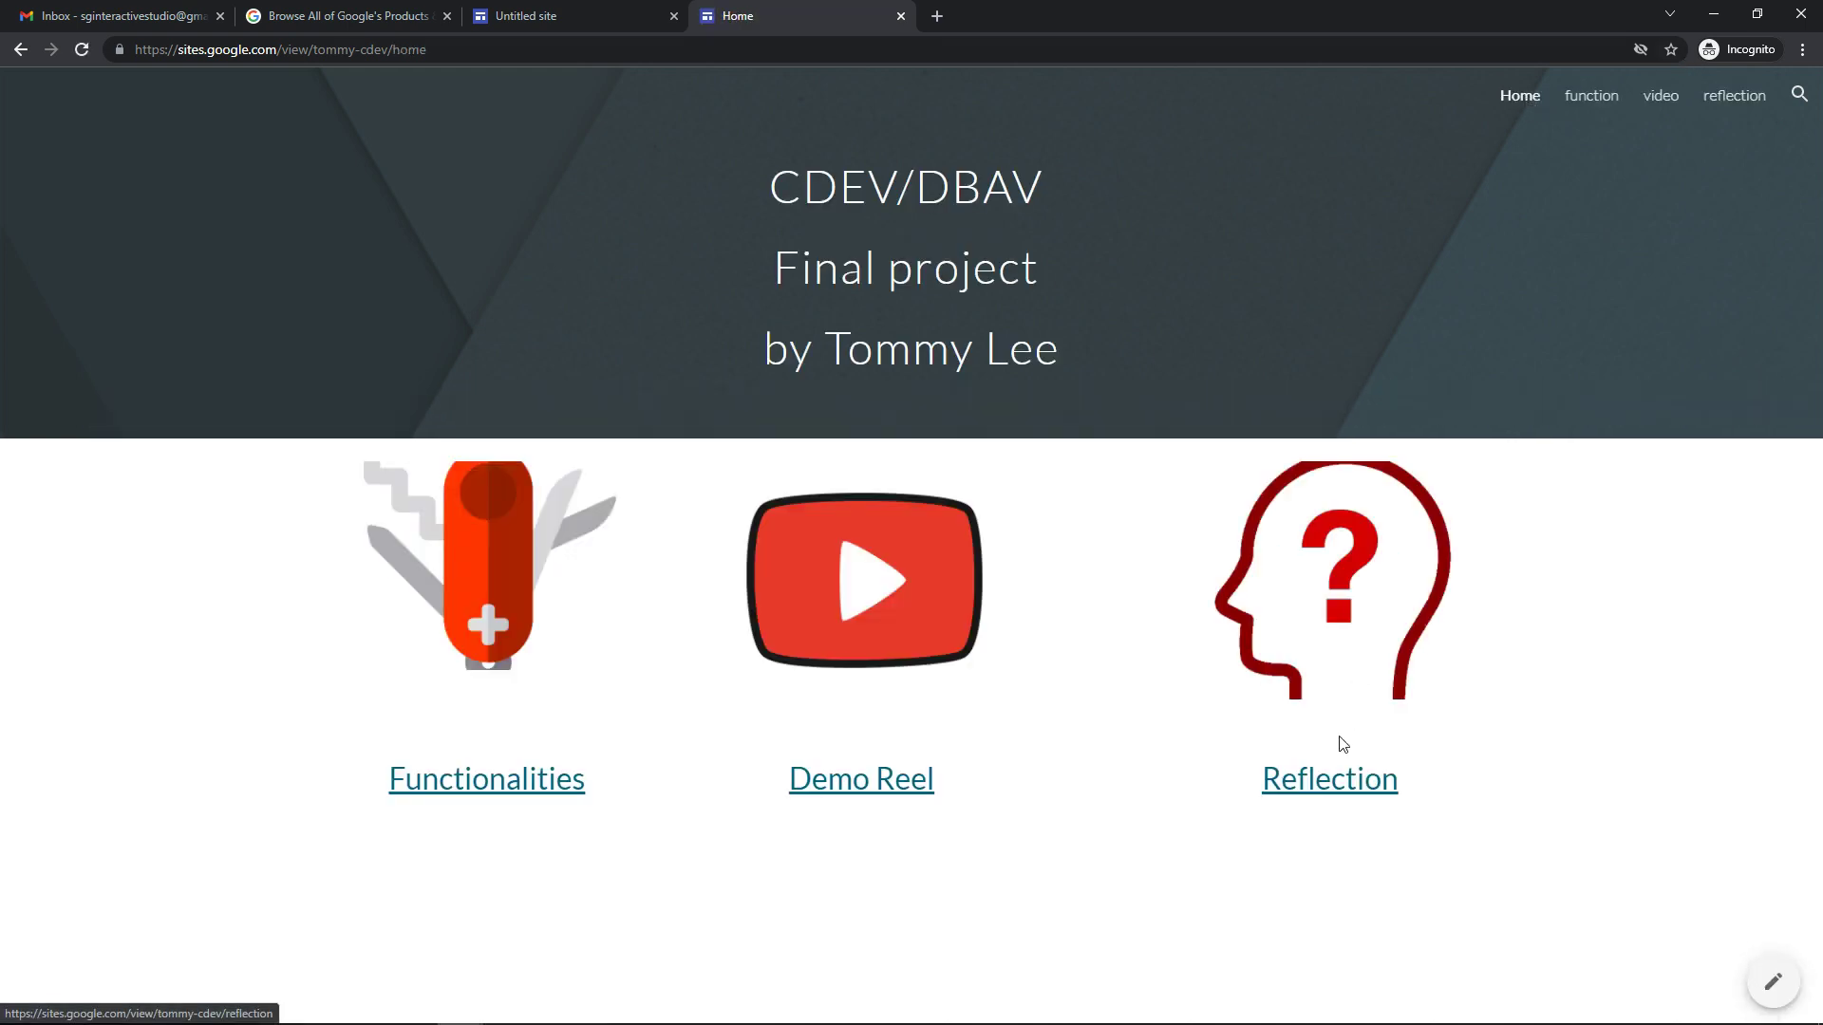
left_click(1338, 779)
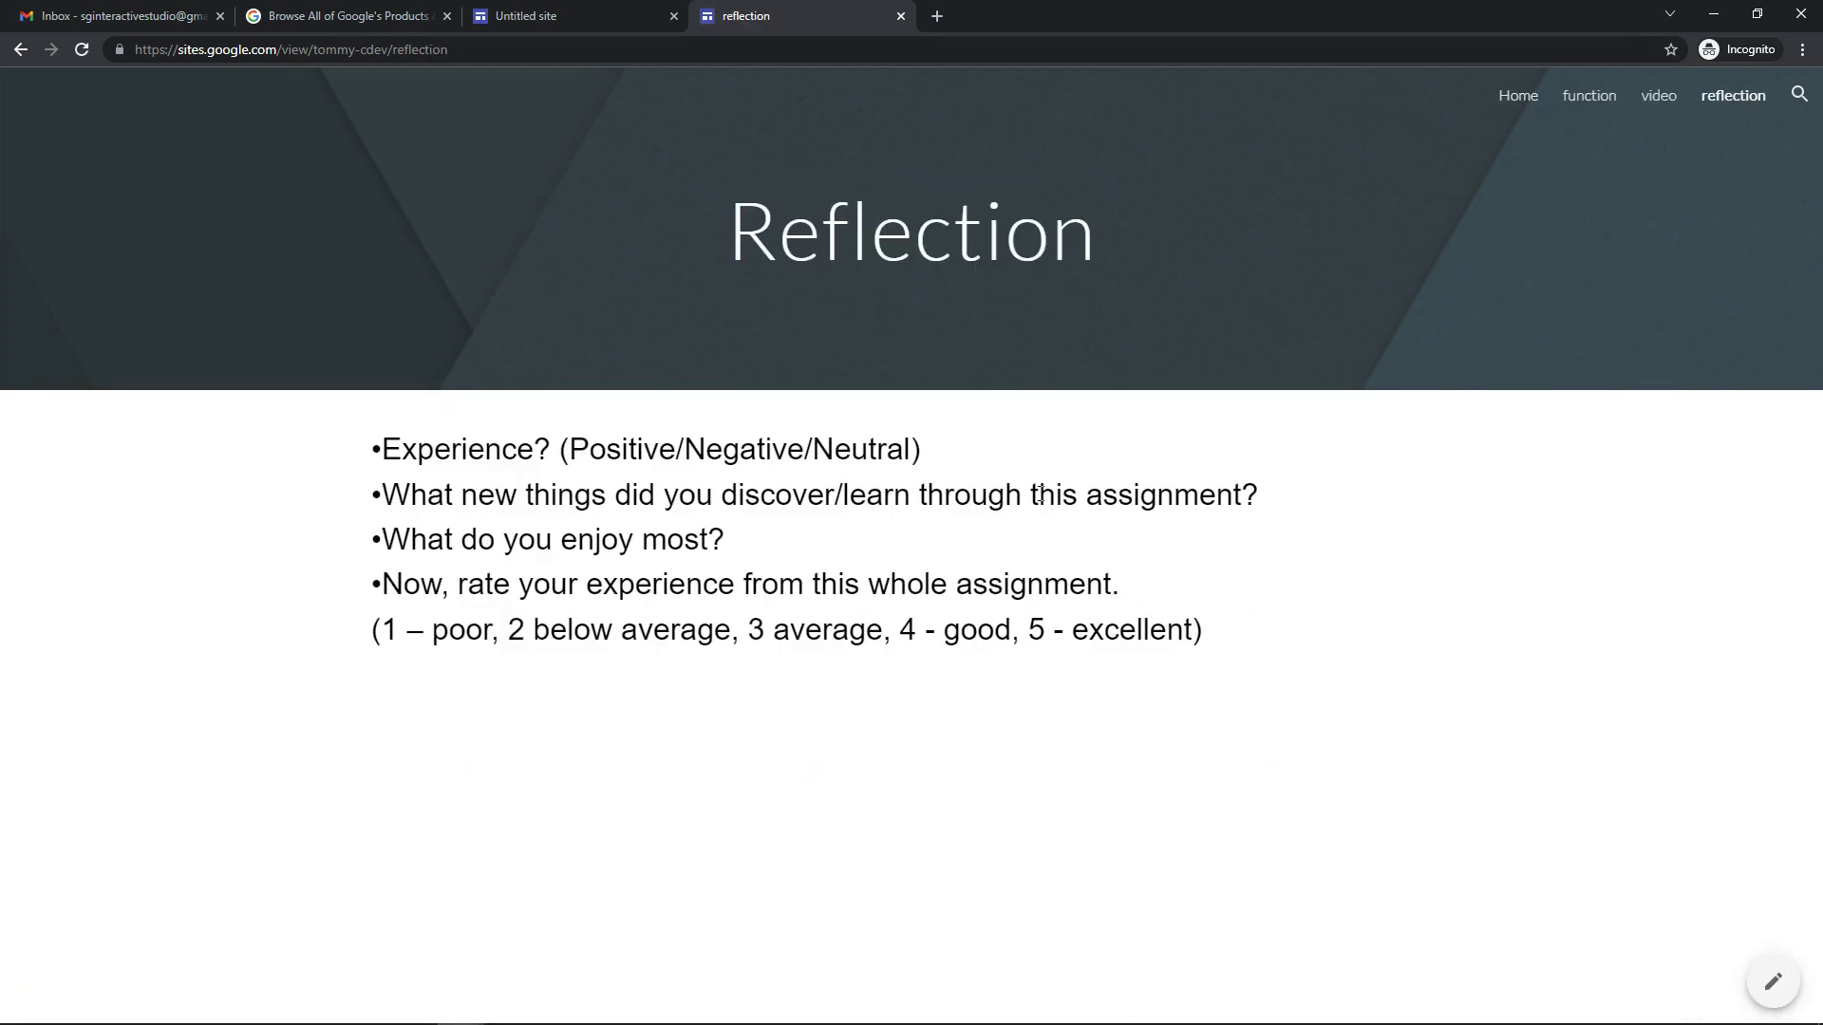
left_click(1519, 98)
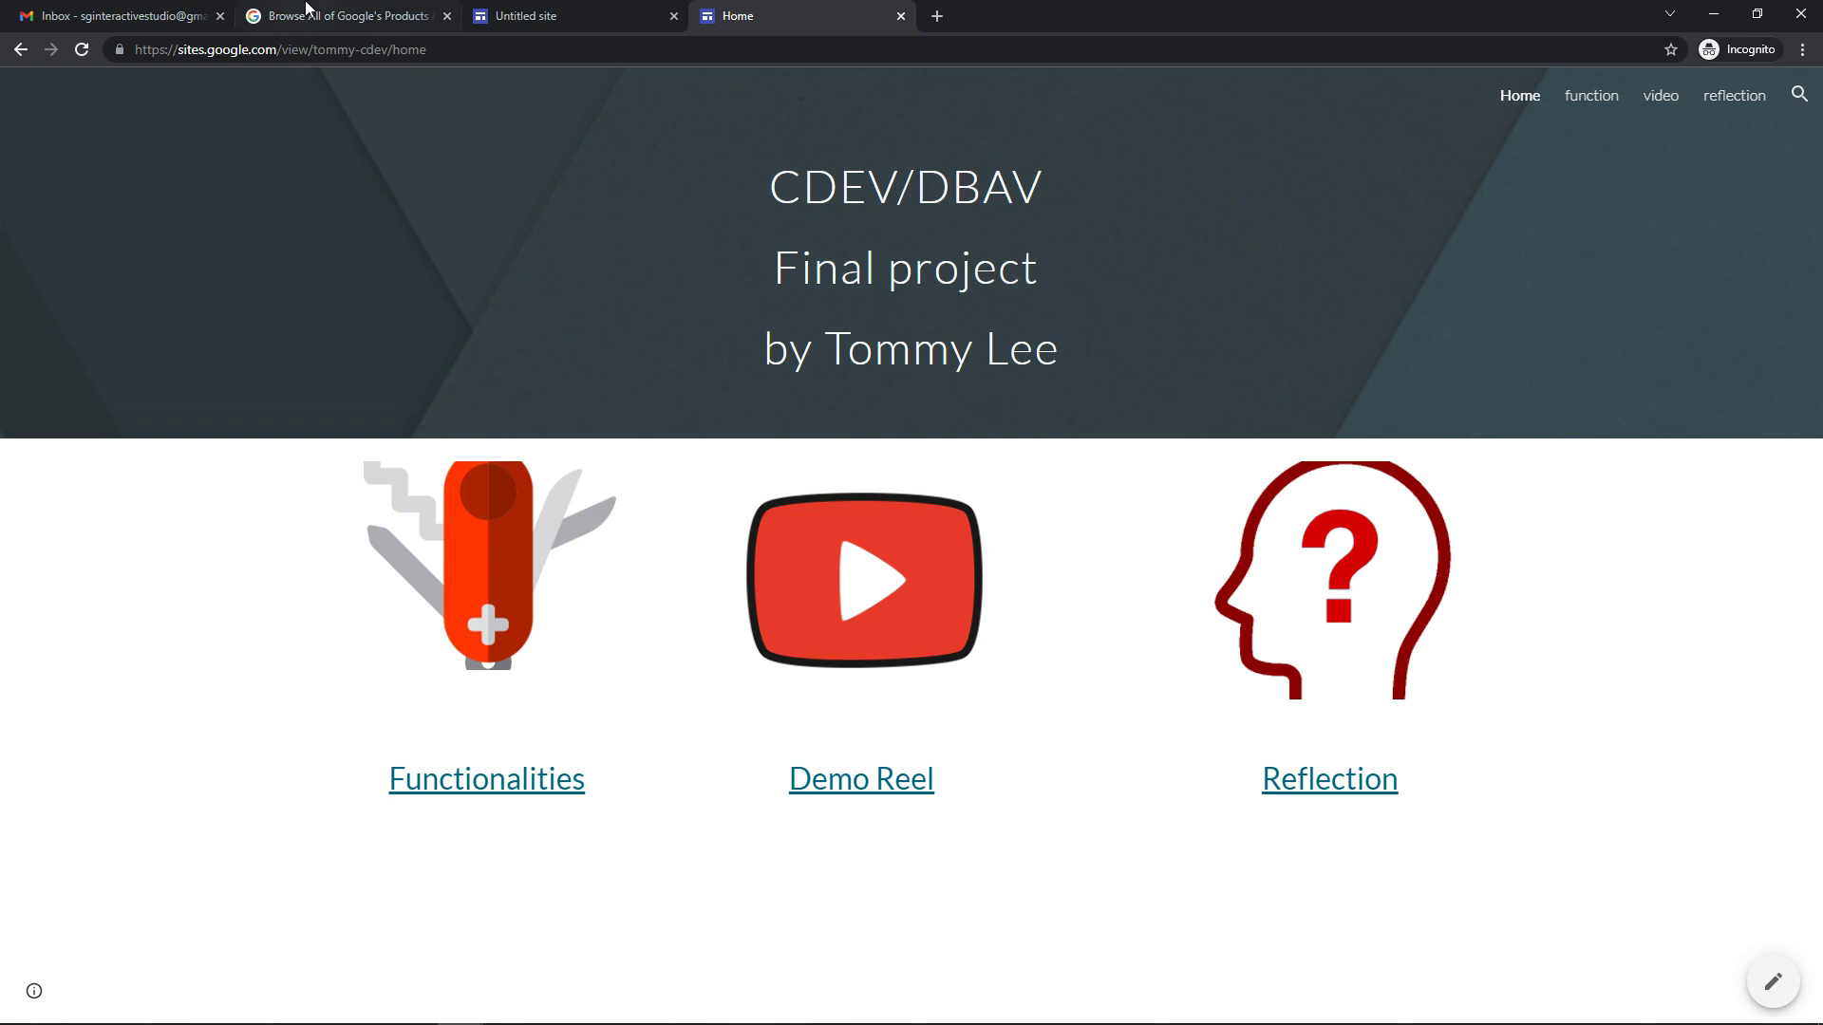
left_click(418, 49)
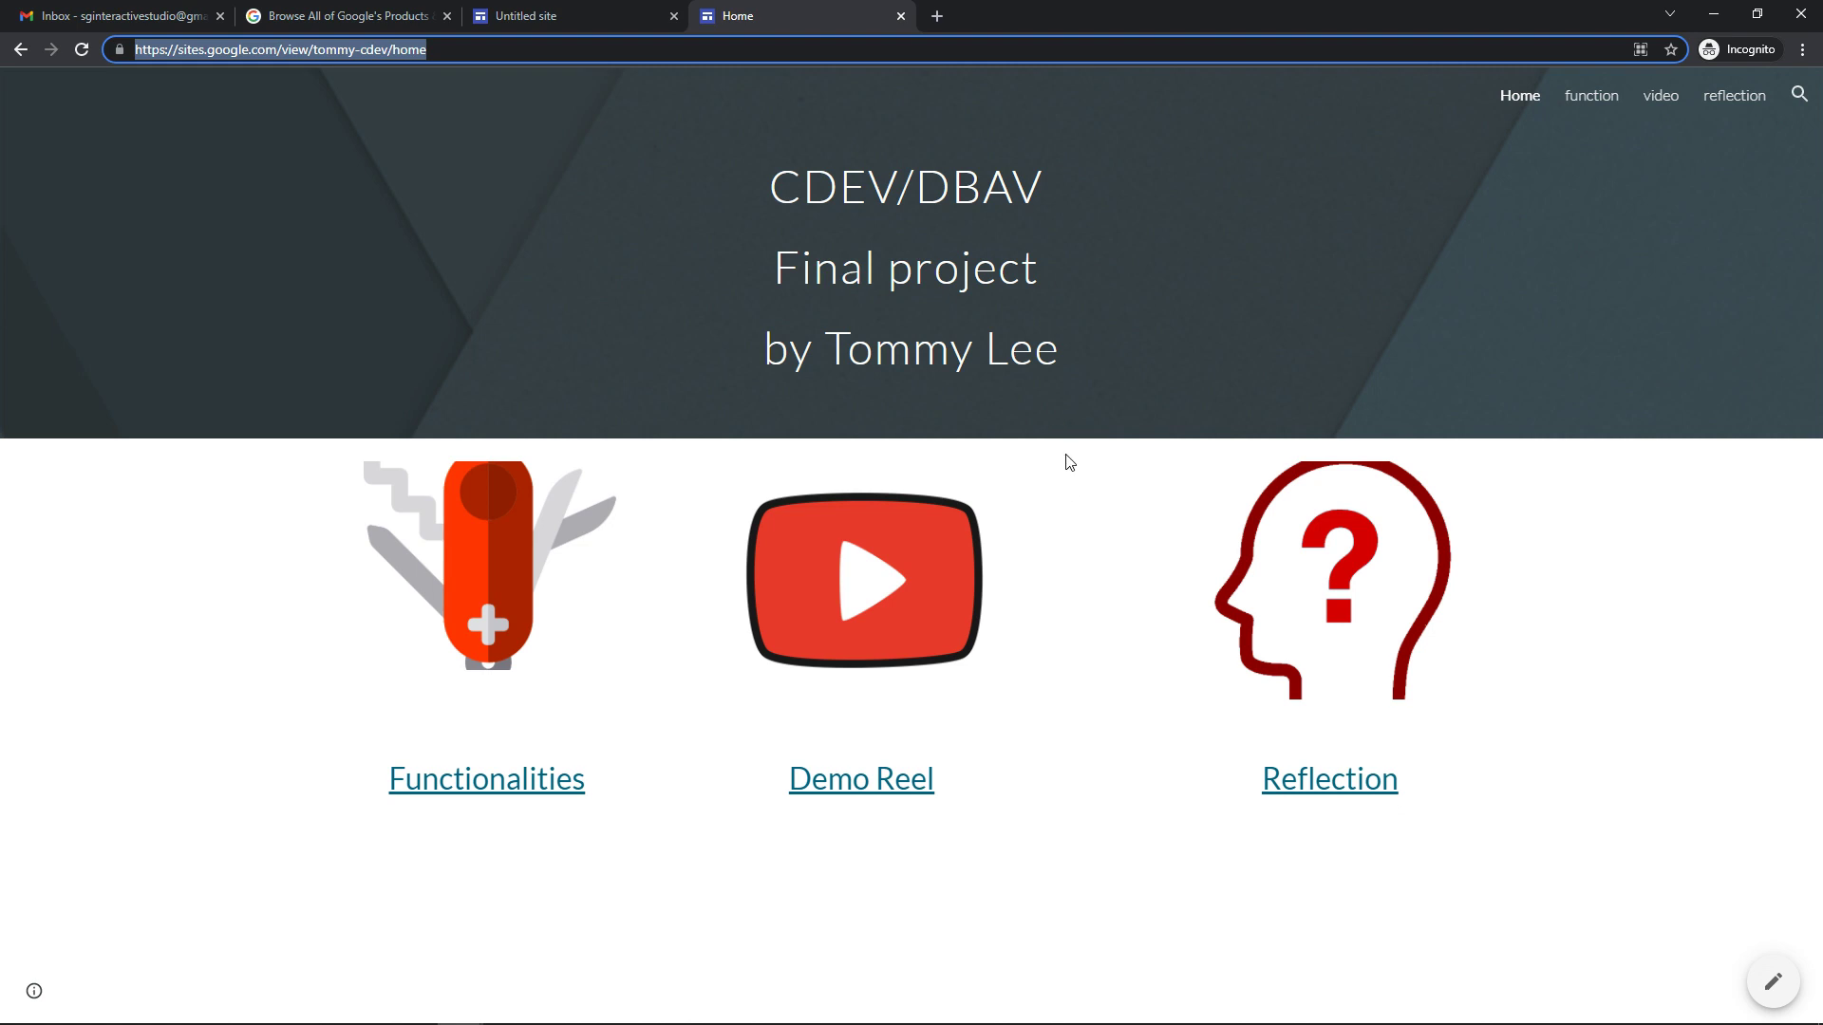
mouse_move(1009, 1021)
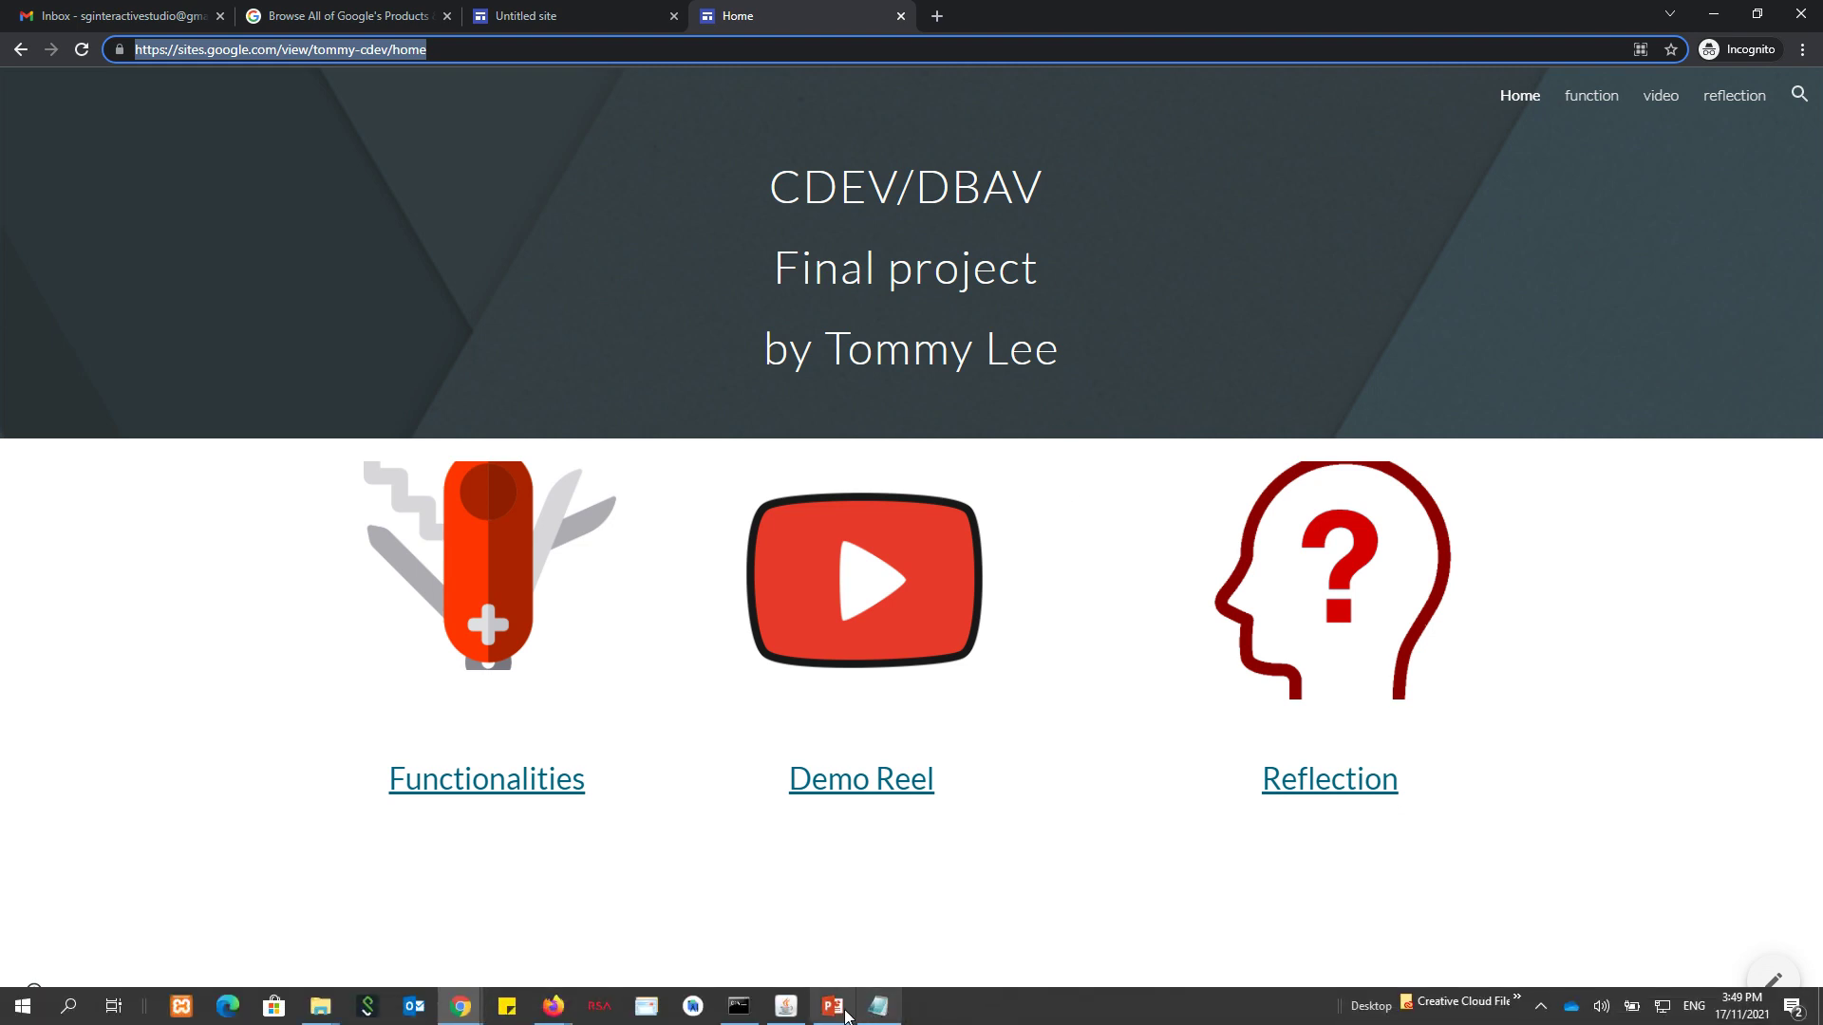